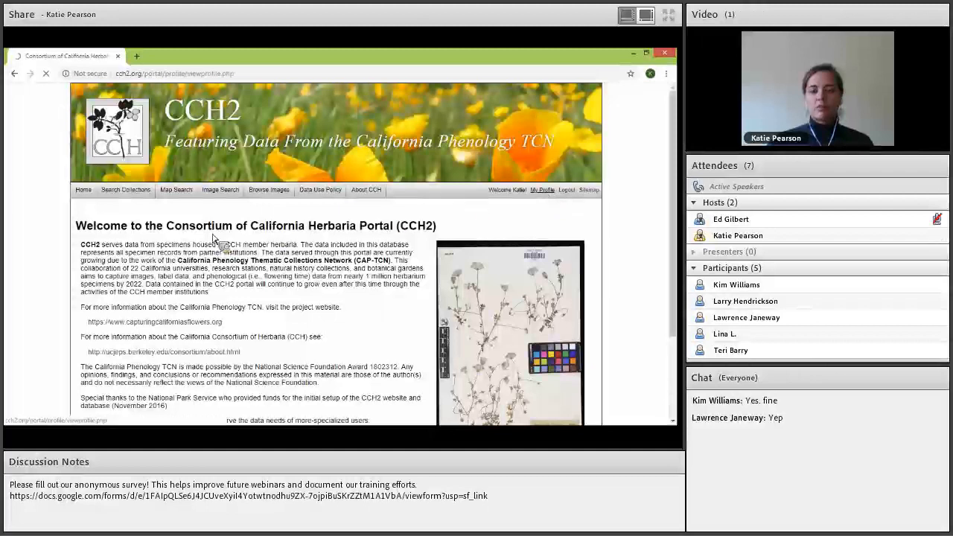
# Open the collection management page of the Robert F. Hoover Herbarium, Cal Poly State University (OBI)
pyautogui.click(212, 235)
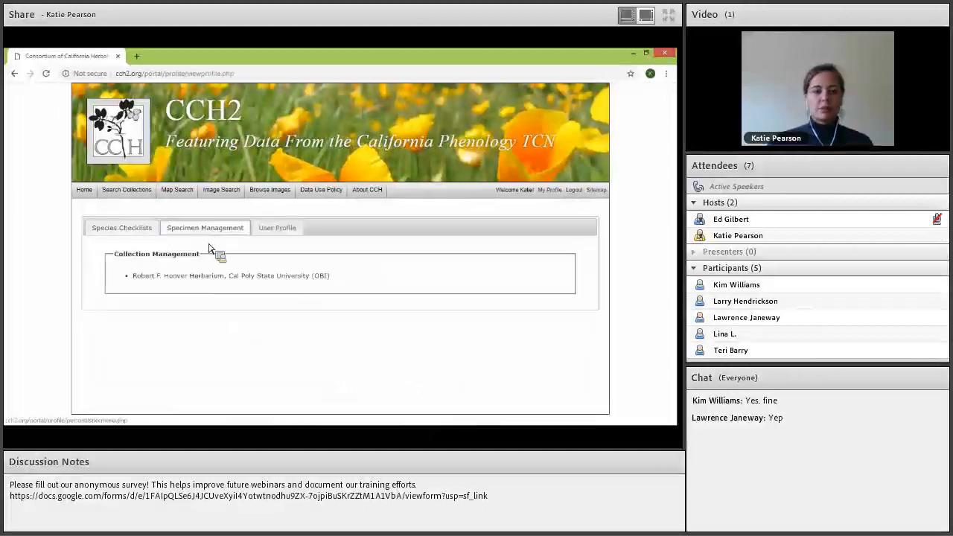
pyautogui.click(189, 277)
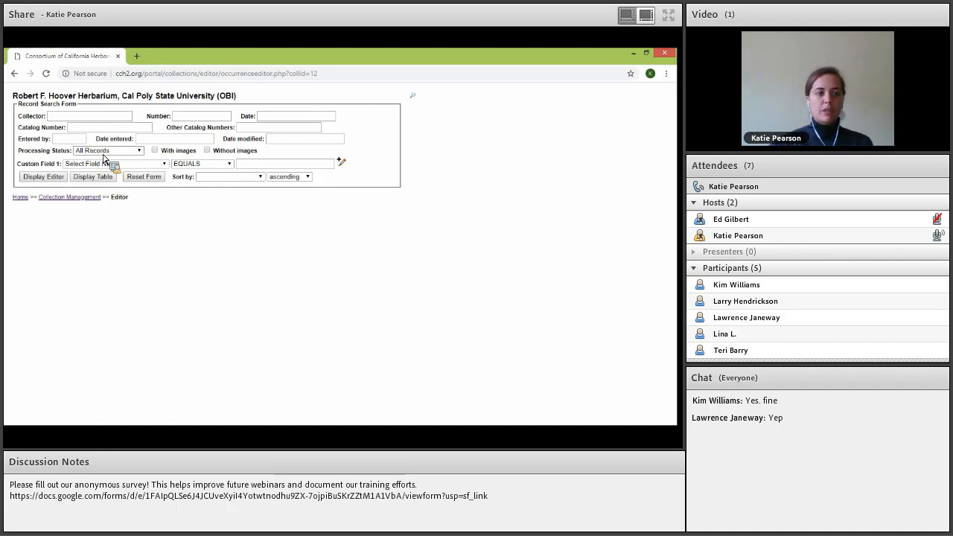
# Search for Unprocessed records whose Other Catalog Numbers field IS NOT NULL and show them in the record editor
pyautogui.click(104, 152)
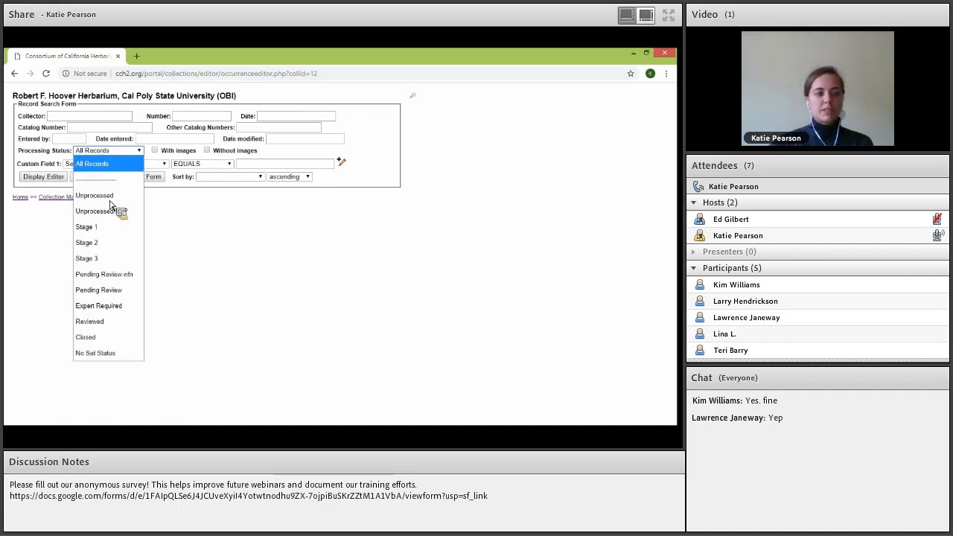
pyautogui.click(110, 198)
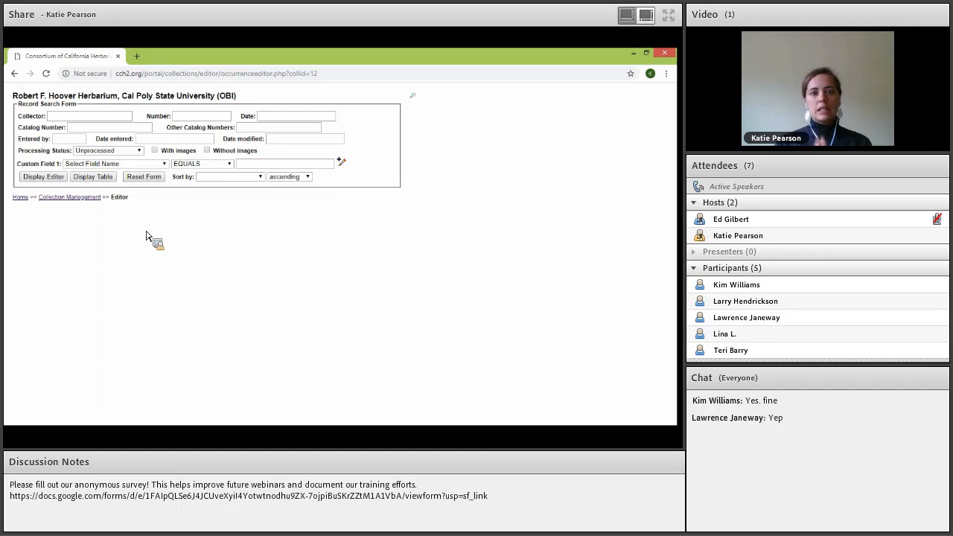
pyautogui.click(132, 167)
pyautogui.write('ot')
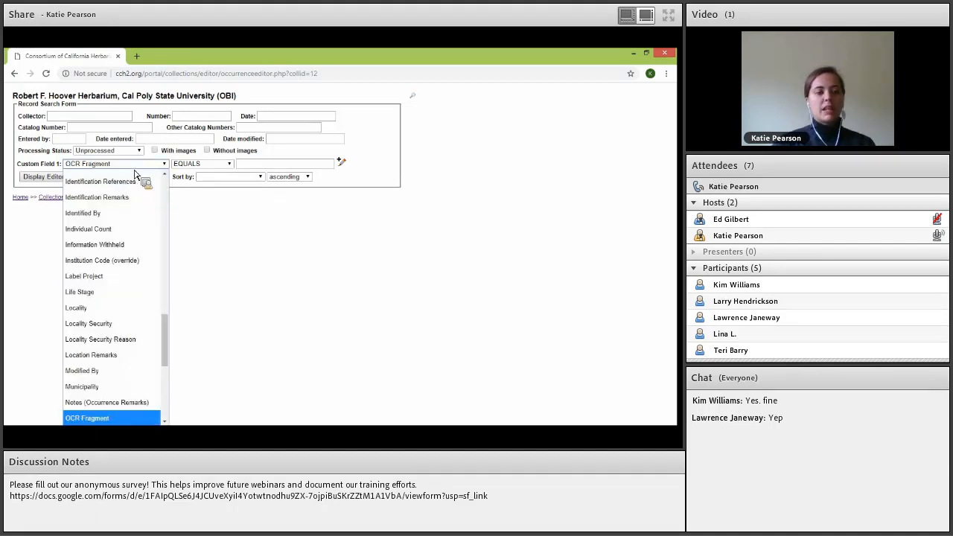
pyautogui.press('Return')
pyautogui.click(185, 234)
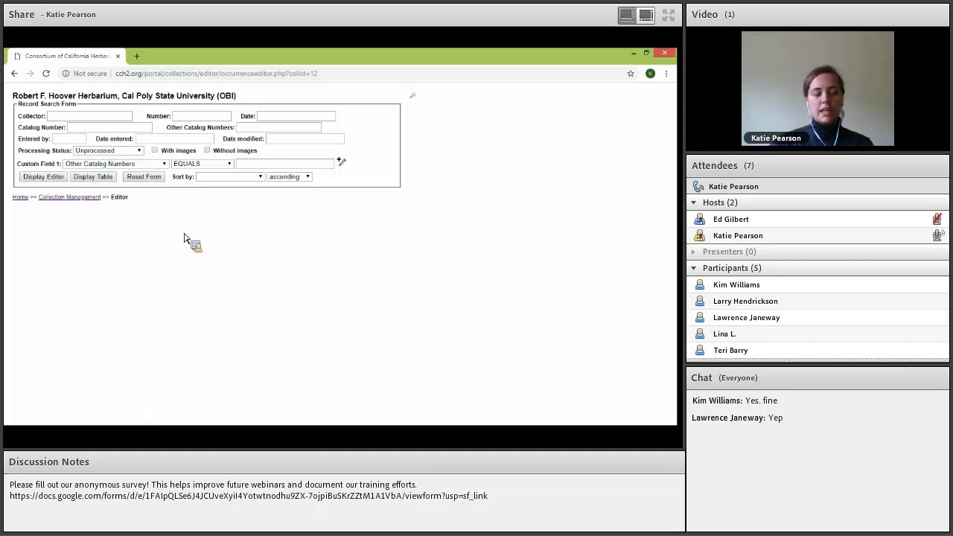
pyautogui.click(201, 165)
pyautogui.click(203, 288)
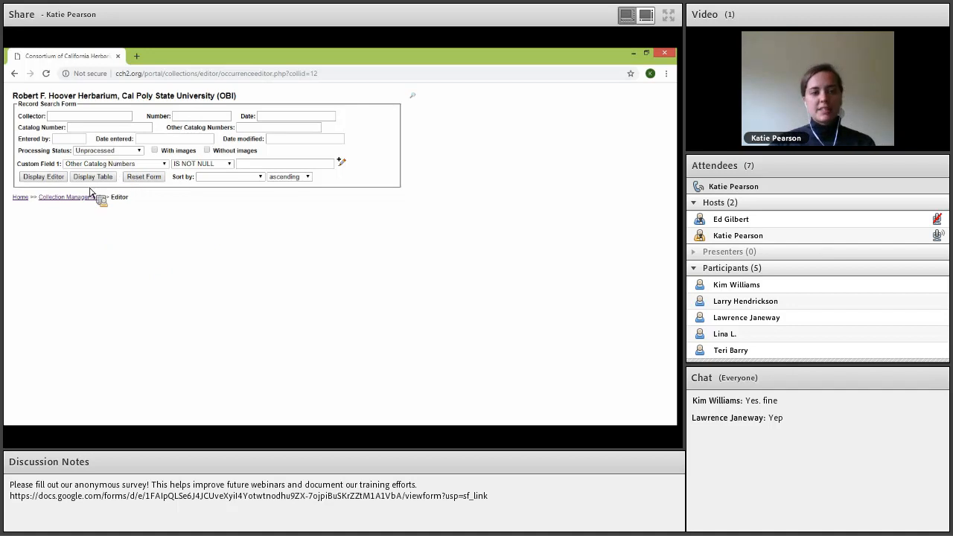
pyautogui.click(47, 182)
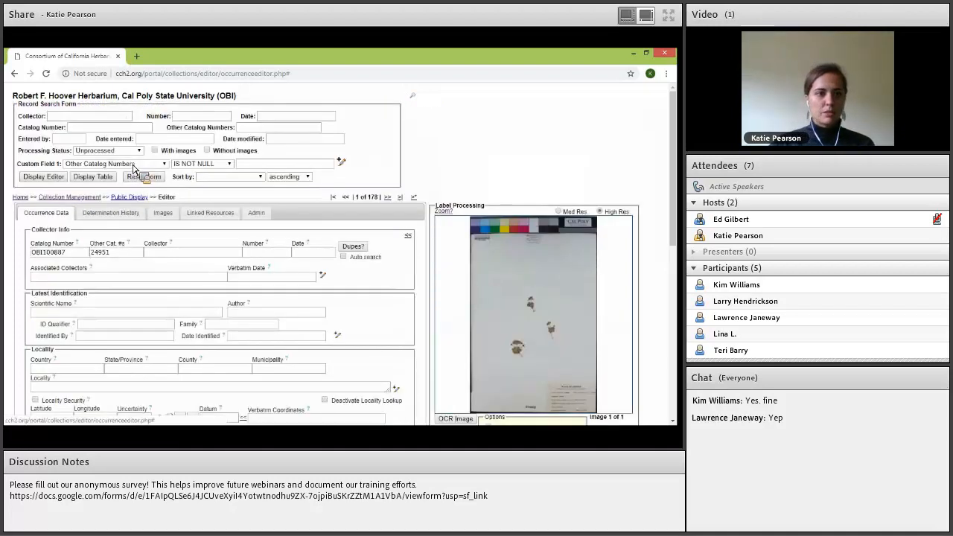
# Change the record search to Stage 3 processing status with no custom field chosen and show the matches in the editor
pyautogui.click(119, 150)
pyautogui.click(104, 258)
pyautogui.click(149, 164)
pyautogui.scroll(5, 170, 289)
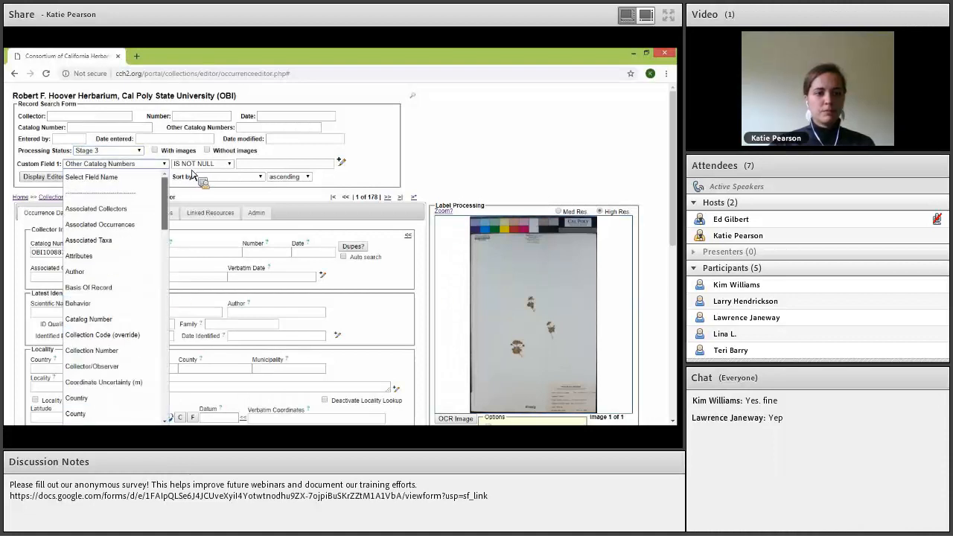
pyautogui.click(97, 181)
pyautogui.click(203, 164)
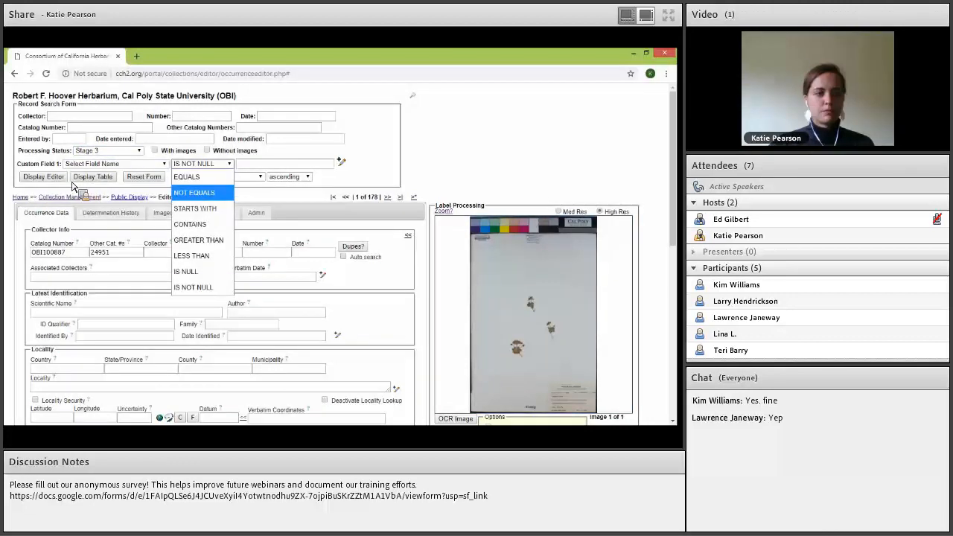
pyautogui.click(493, 179)
pyautogui.click(43, 177)
# Advance through the Stage 3 results to the fifth record
pyautogui.click(388, 104)
pyautogui.click(388, 104)
pyautogui.click(388, 105)
pyautogui.click(388, 105)
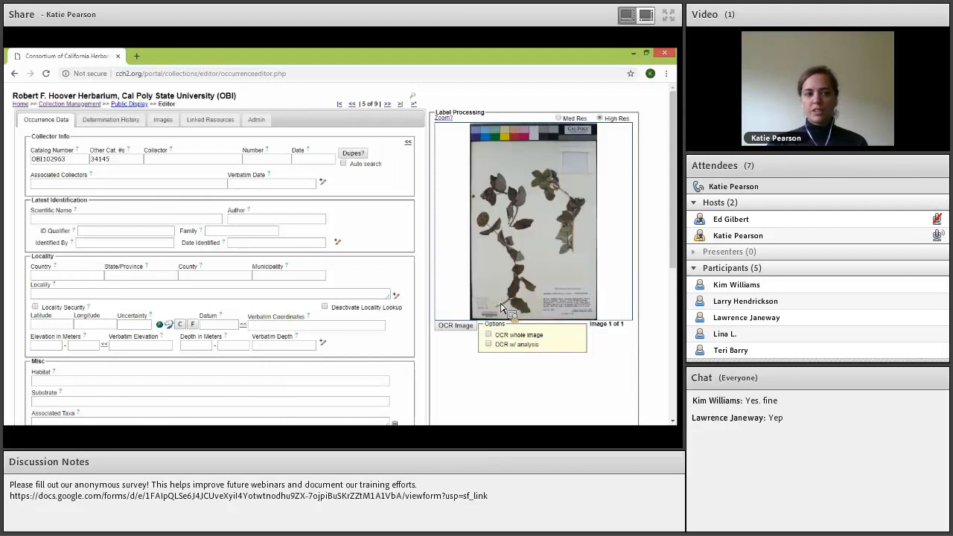
# Compare the barcode and stamped number on the specimen image with the record's Catalog Number and Other Cat. #s fields
pyautogui.scroll(2, 497, 302)
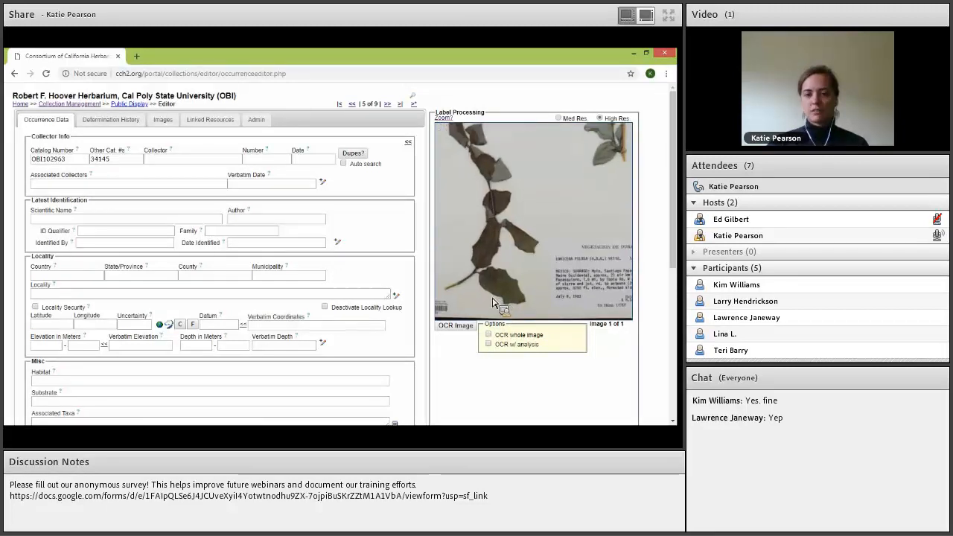
pyautogui.scroll(3, 561, 261)
pyautogui.moveTo(456, 289); pyautogui.dragTo(556, 298)
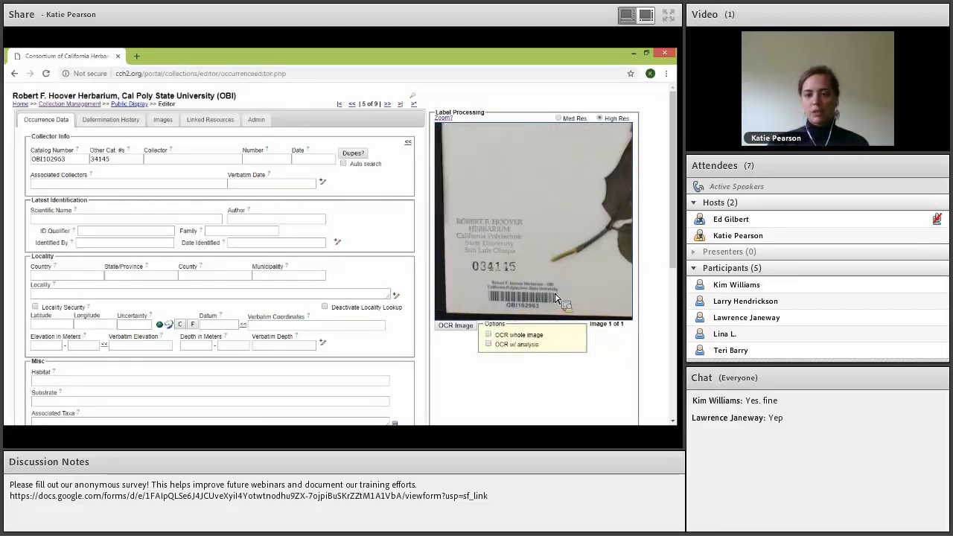
pyautogui.click(73, 162)
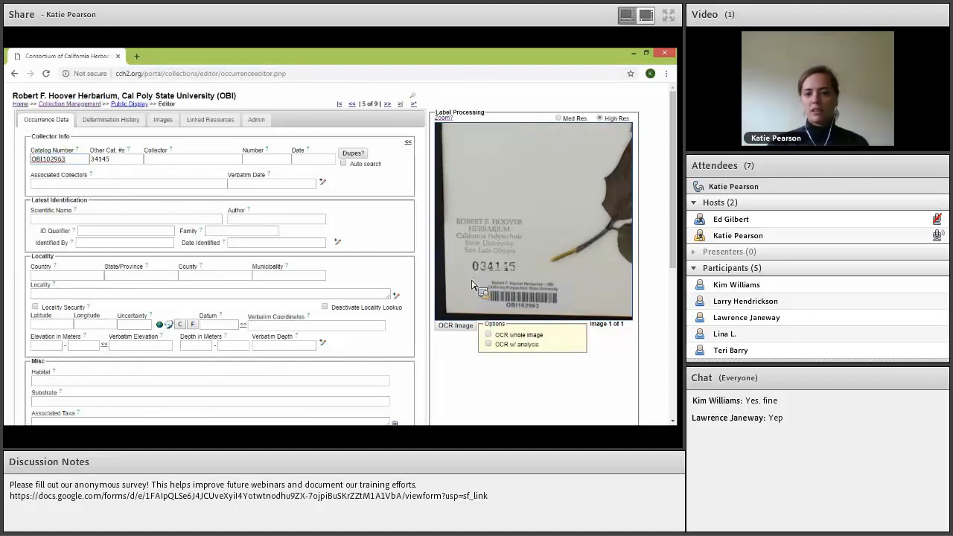
pyautogui.click(135, 161)
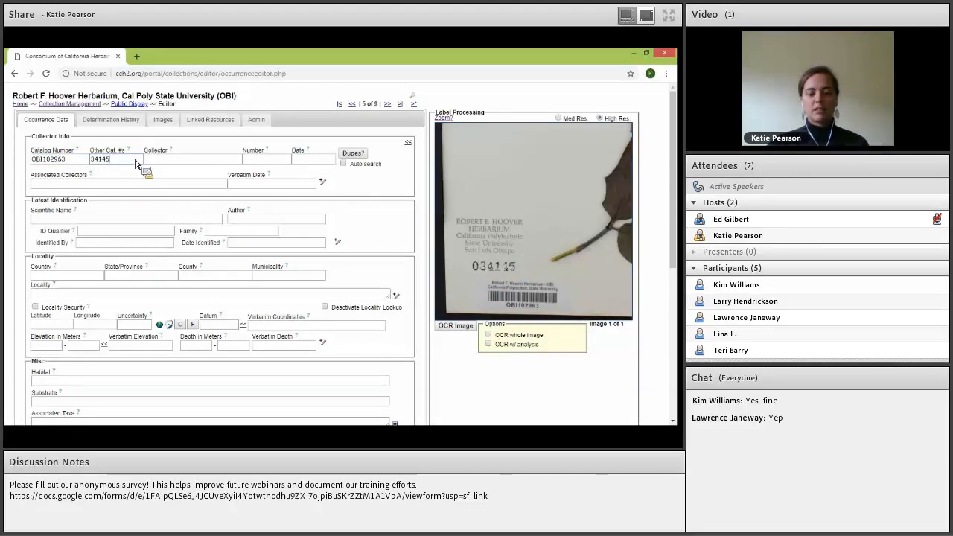
# Examine the pressed plant on the fifth record's specimen sheet, from the colour bar down to the collection label
pyautogui.moveTo(582, 179)
pyautogui.mouseDown()
pyautogui.moveTo(528, 199)
pyautogui.moveTo(510, 229)
pyautogui.moveTo(546, 195)
pyautogui.mouseUp()
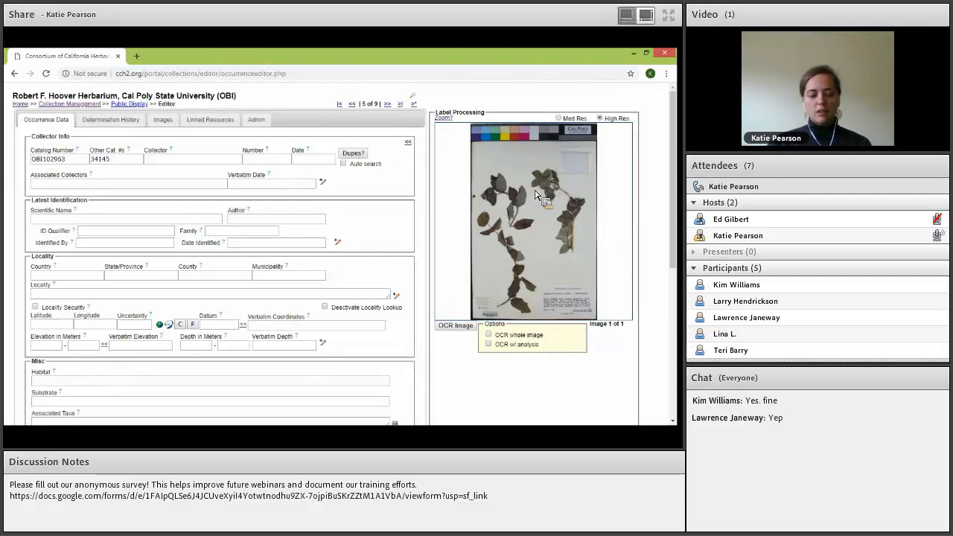
pyautogui.moveTo(457, 149); pyautogui.dragTo(585, 298)
pyautogui.doubleClick(620, 287)
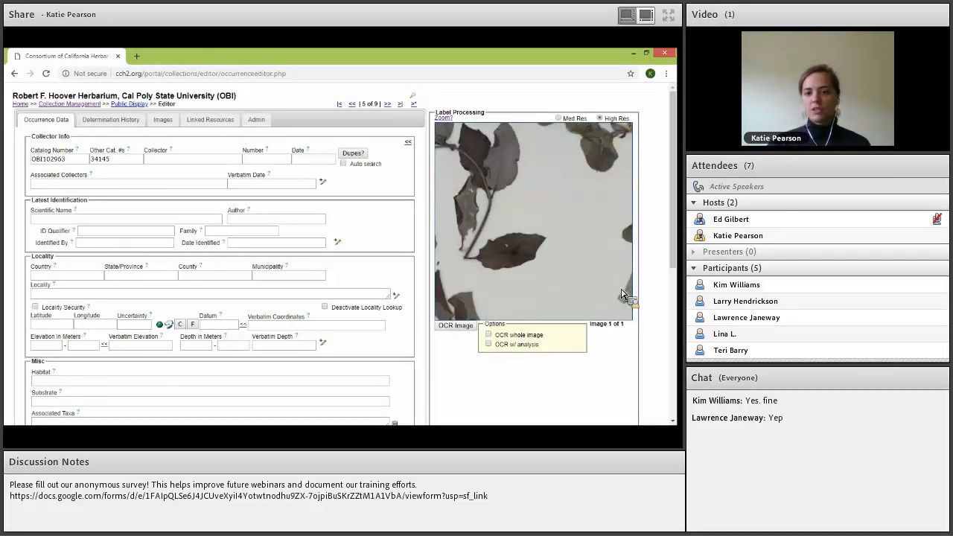
pyautogui.doubleClick(593, 265)
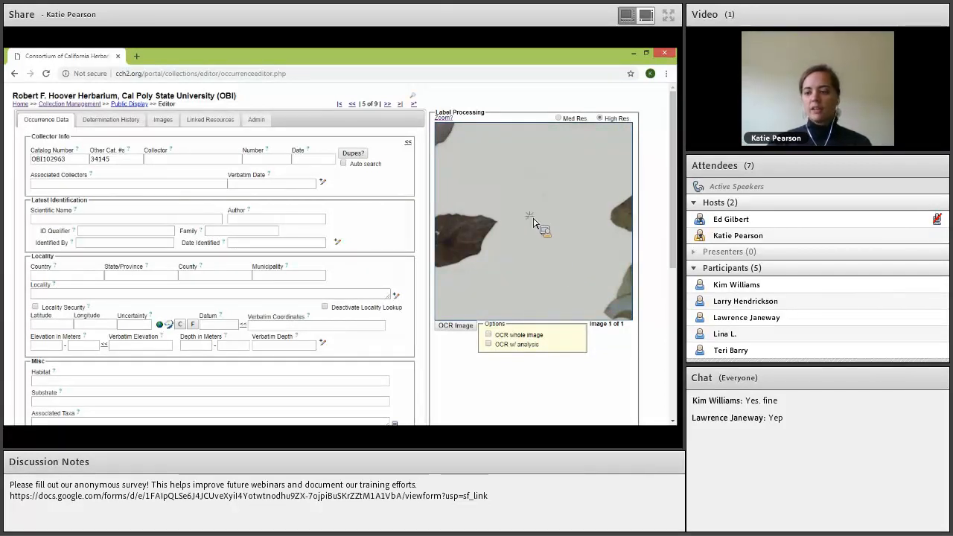
pyautogui.moveTo(533, 222); pyautogui.dragTo(615, 305)
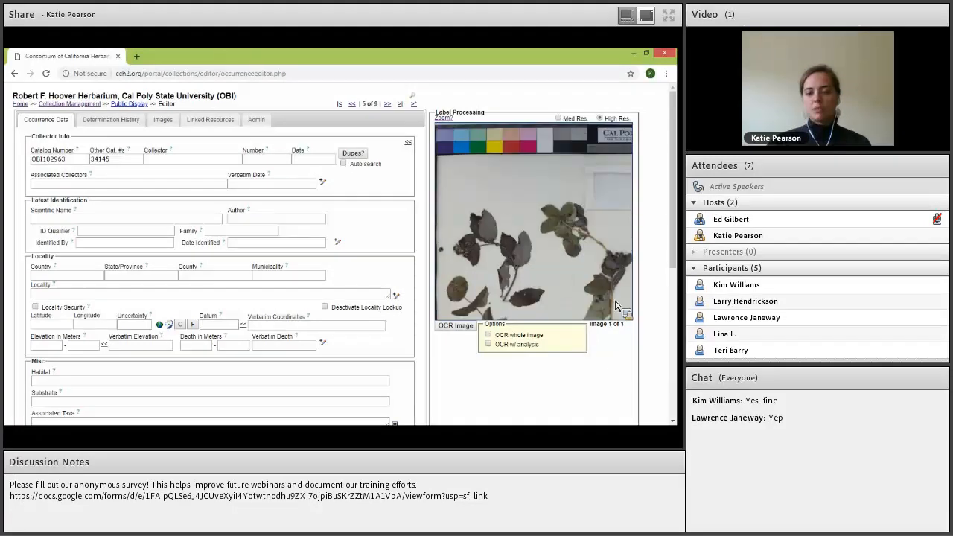
pyautogui.moveTo(518, 266); pyautogui.dragTo(504, 214)
pyautogui.moveTo(540, 280); pyautogui.dragTo(533, 232)
pyautogui.moveTo(554, 287); pyautogui.dragTo(515, 216)
pyautogui.moveTo(566, 132); pyautogui.dragTo(559, 174)
pyautogui.moveTo(566, 220); pyautogui.dragTo(567, 167)
pyautogui.moveTo(575, 301); pyautogui.dragTo(564, 236)
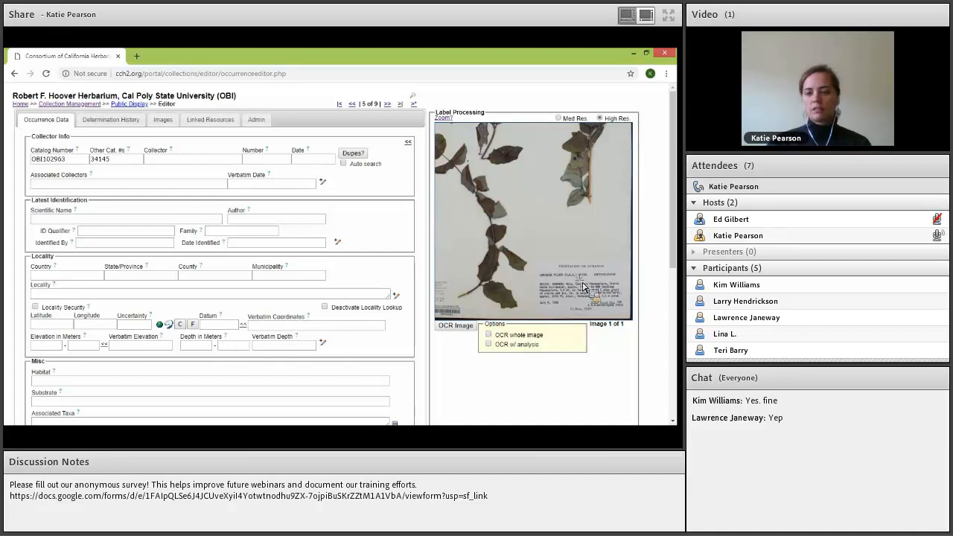
# Inspect the typed "Vegetacion de Durango" collection label at several magnifications
pyautogui.scroll(6, 573, 249)
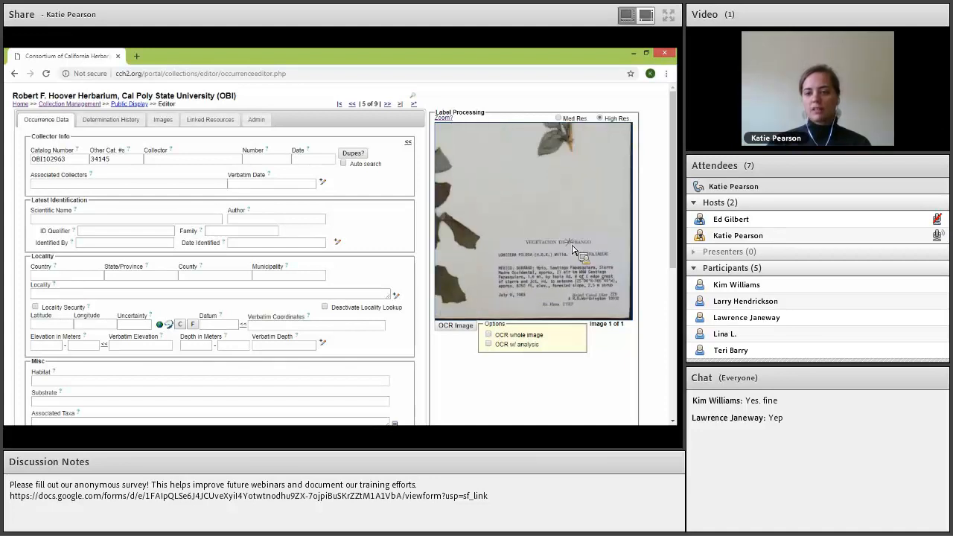
pyautogui.scroll(-3, 551, 243)
pyautogui.scroll(2, 551, 242)
pyautogui.scroll(-5, 544, 244)
pyautogui.scroll(1, 530, 246)
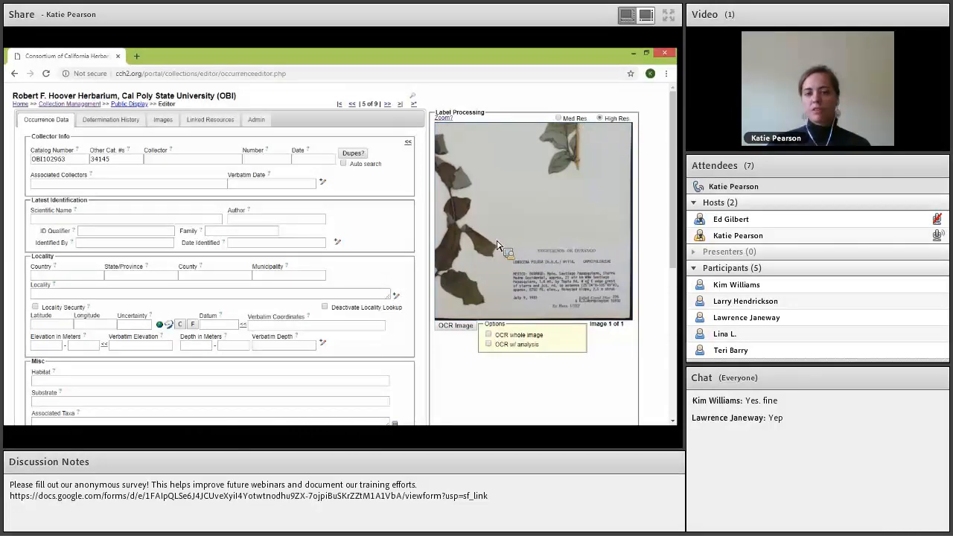
# Check the label's legibility with the image in Med Res, and return the image to High Res
pyautogui.click(562, 120)
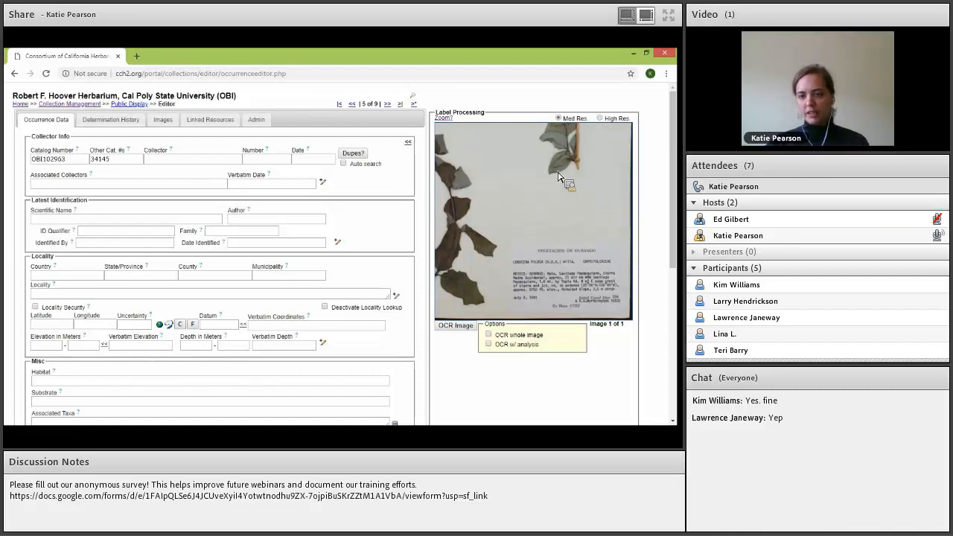
pyautogui.moveTo(558, 274); pyautogui.dragTo(566, 133)
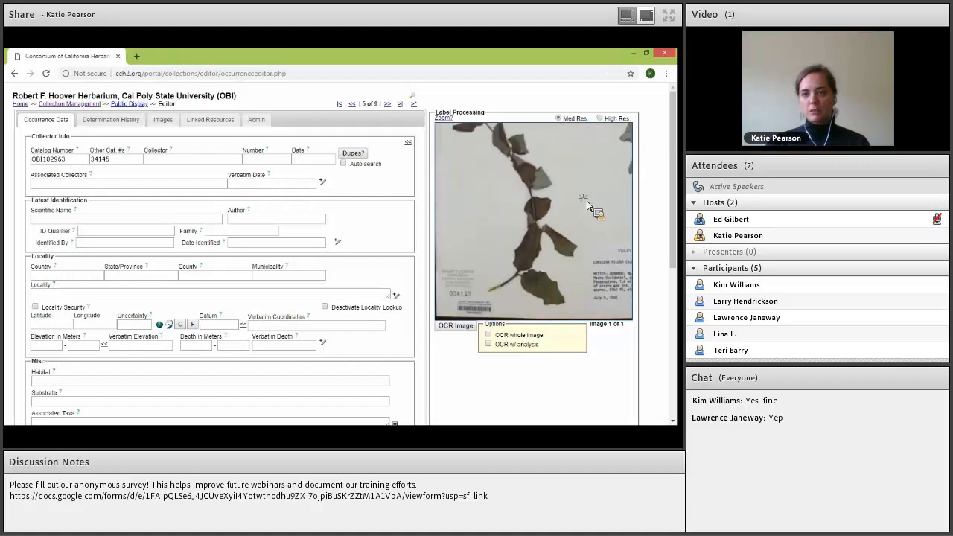
pyautogui.moveTo(584, 193); pyautogui.dragTo(513, 202)
pyautogui.moveTo(624, 239); pyautogui.dragTo(559, 256)
pyautogui.scroll(4, 570, 244)
pyautogui.moveTo(516, 201); pyautogui.dragTo(519, 197)
pyautogui.click(599, 118)
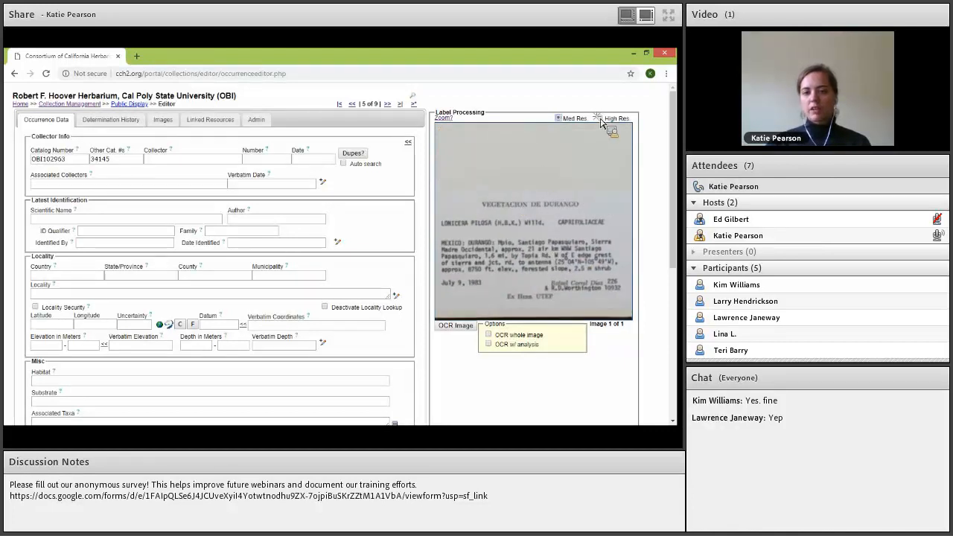
# Advance through the Stage 3 results to the eighth record
pyautogui.click(395, 107)
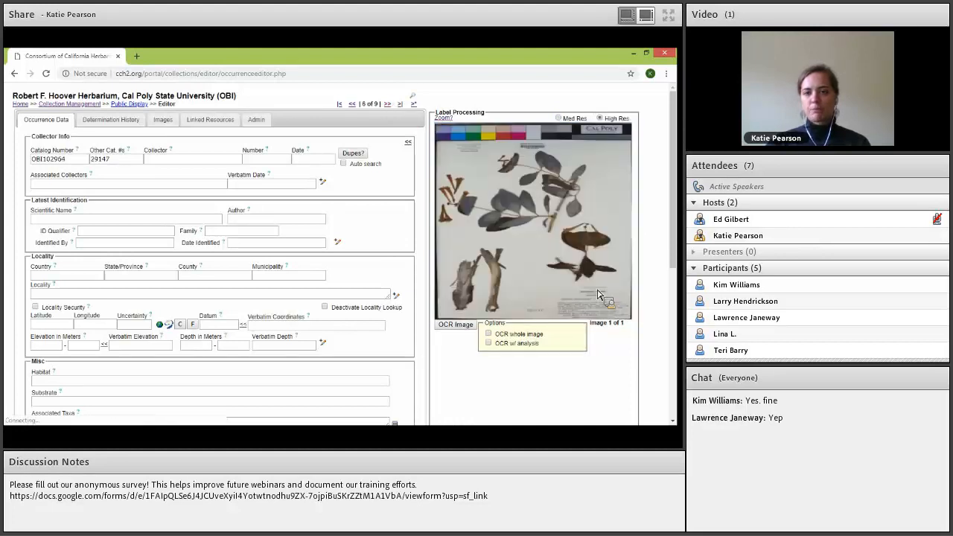
pyautogui.click(392, 109)
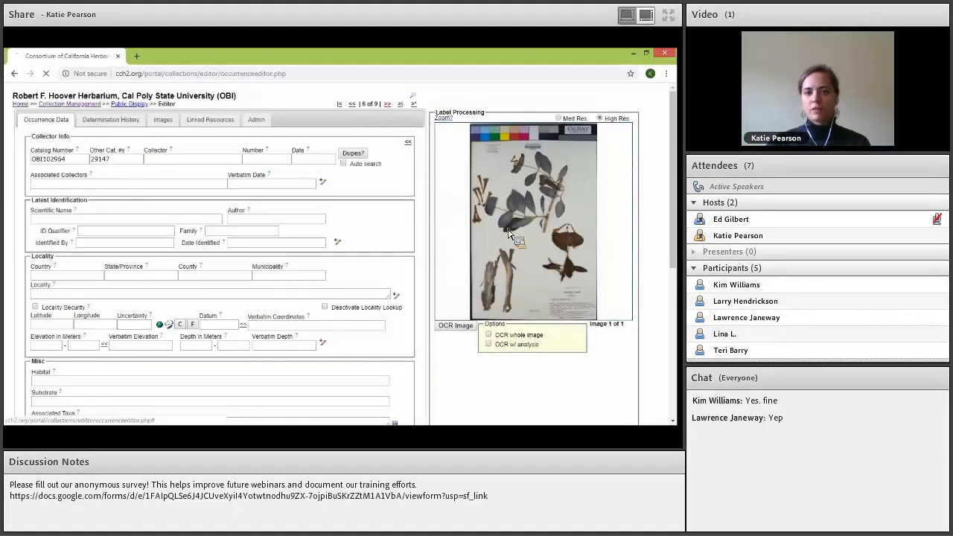
pyautogui.click(391, 108)
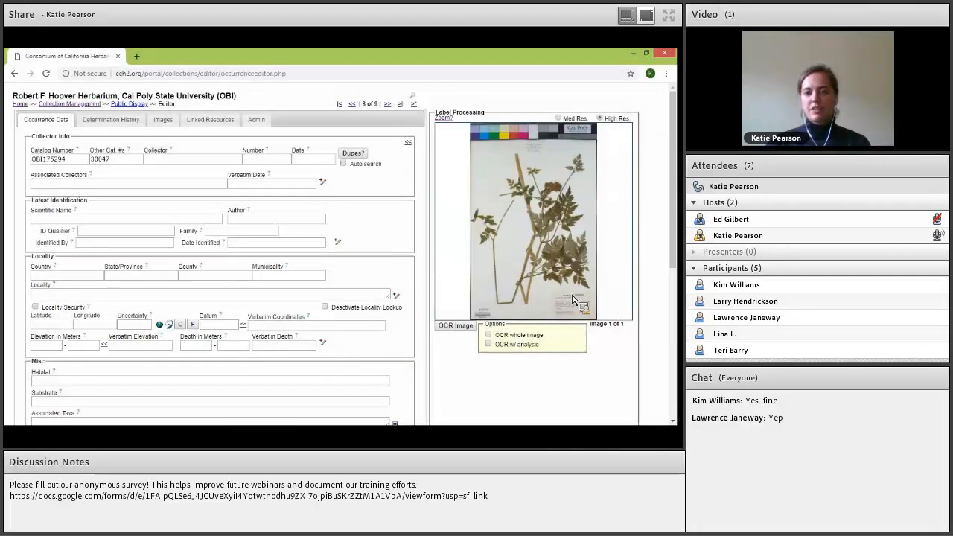
# Read the "Plants of Oregon" label on the eighth record's specimen image close up
pyautogui.click(535, 225)
pyautogui.click(538, 246)
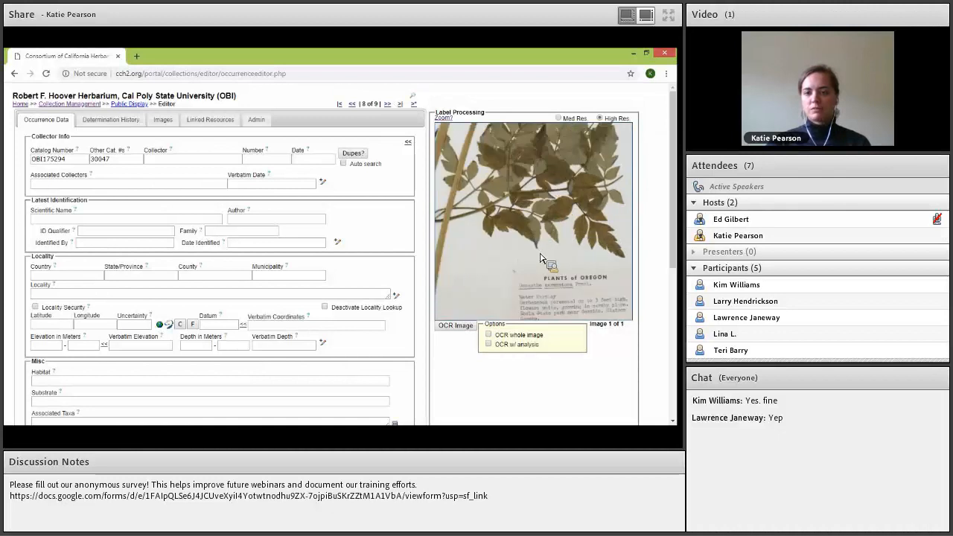
pyautogui.click(542, 266)
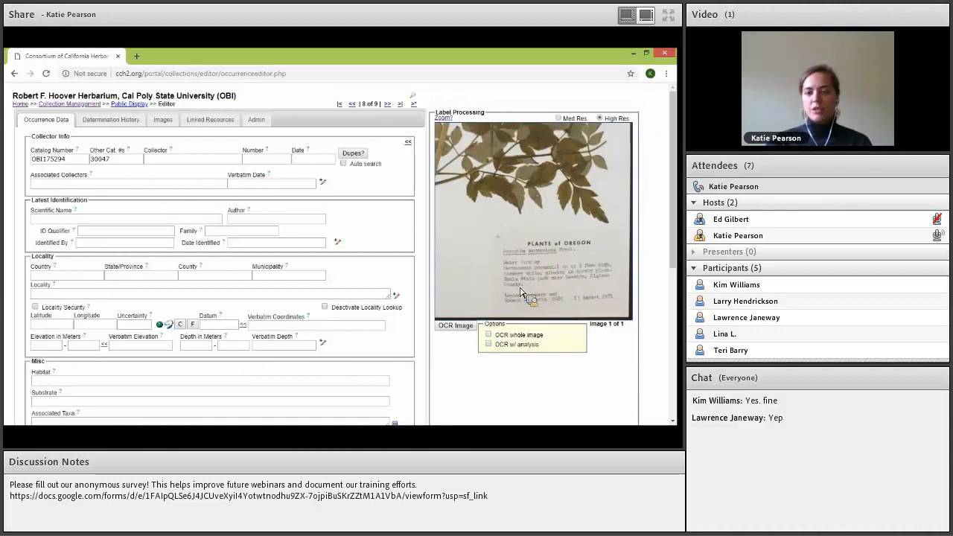
pyautogui.click(559, 280)
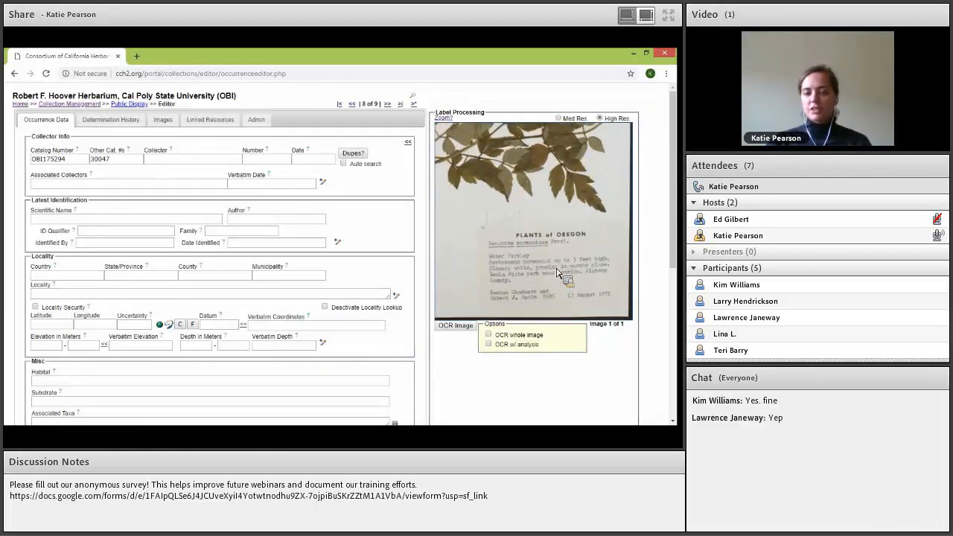
pyautogui.click(564, 281)
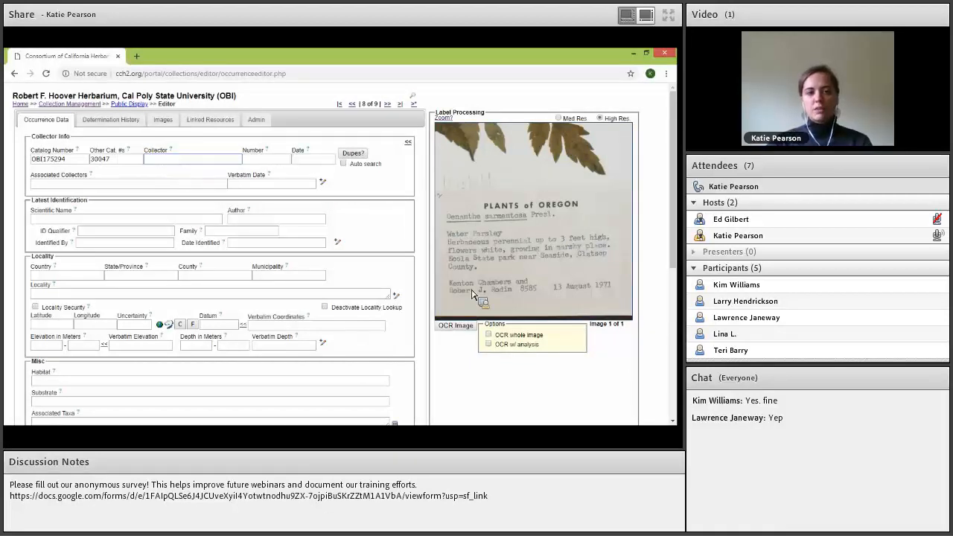
# Fill in the Collector field with the full name of the collector whose collection number is on the label
pyautogui.moveTo(499, 293); pyautogui.dragTo(505, 294)
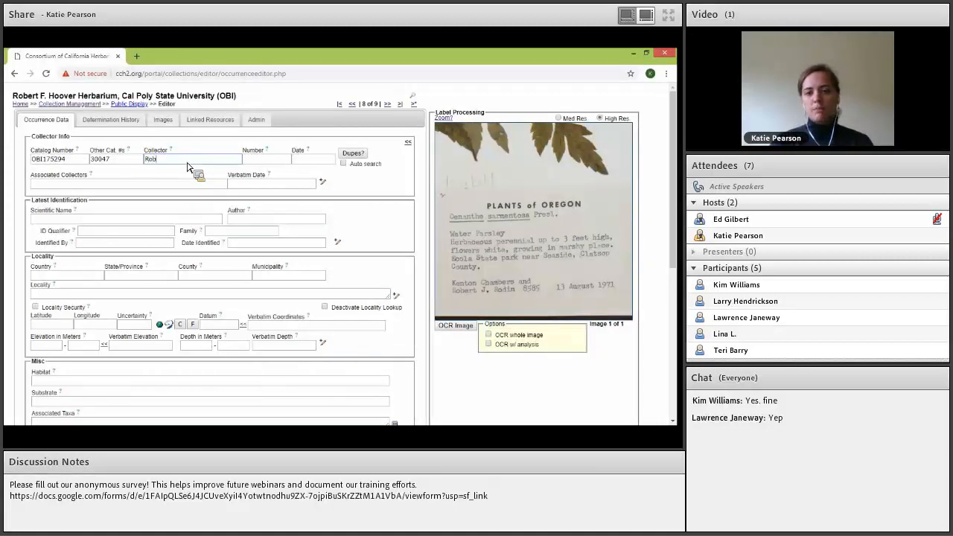
pyautogui.write('.')
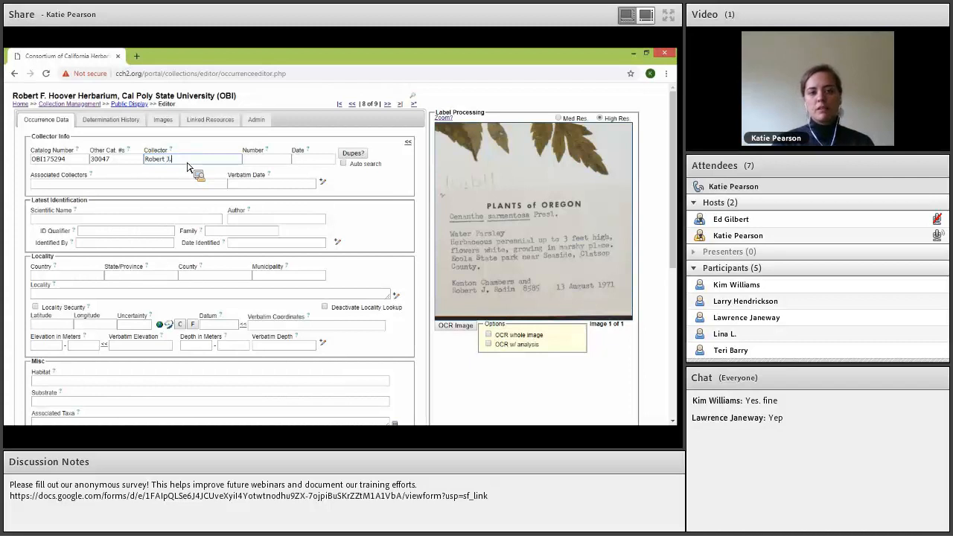
pyautogui.write(' Rodin')
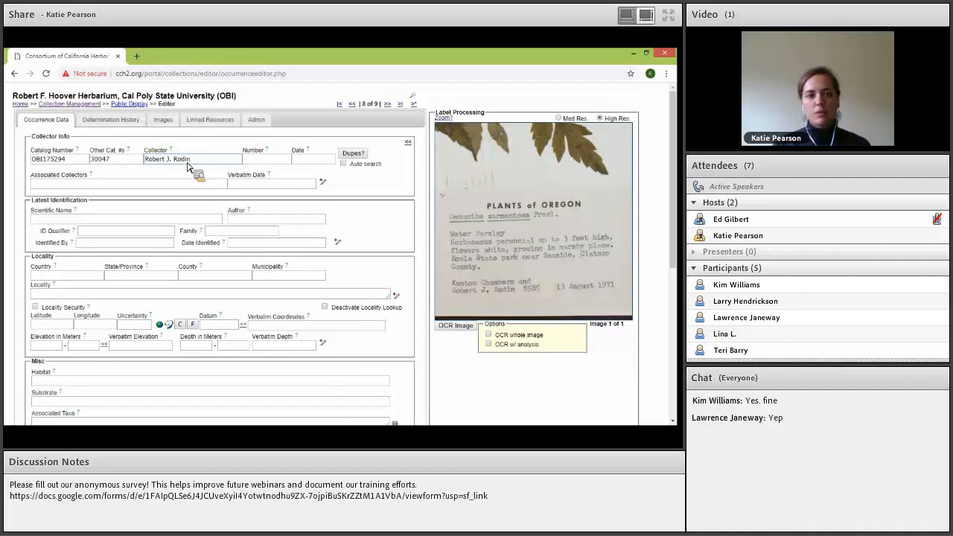
# Enter 8585 as the collection number and inspect the specimen image around the label
pyautogui.press('Tab')
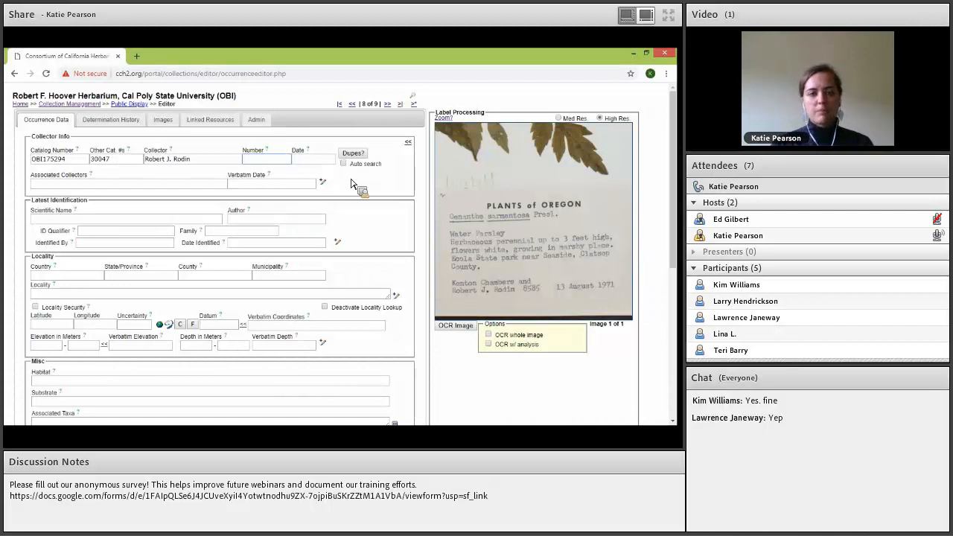
pyautogui.write('8585')
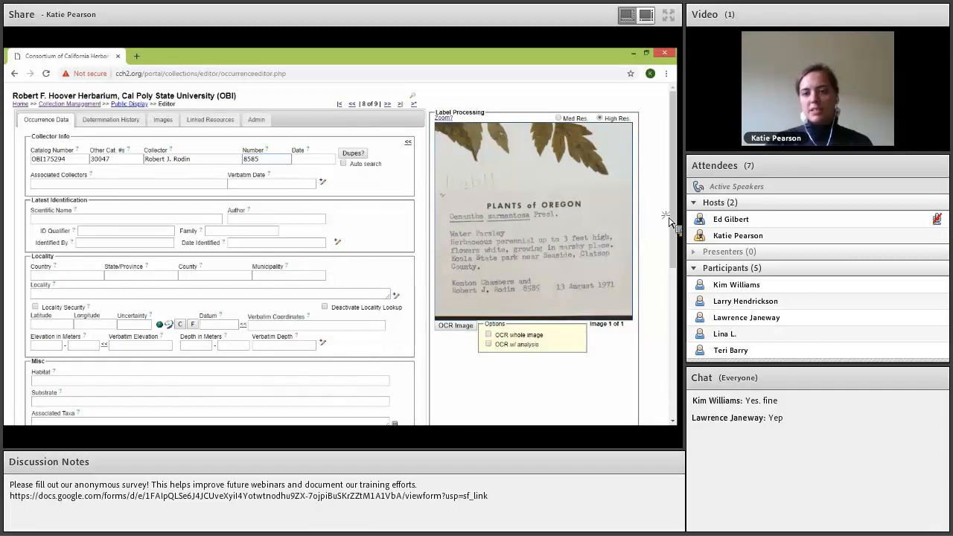
pyautogui.moveTo(669, 222); pyautogui.dragTo(620, 228)
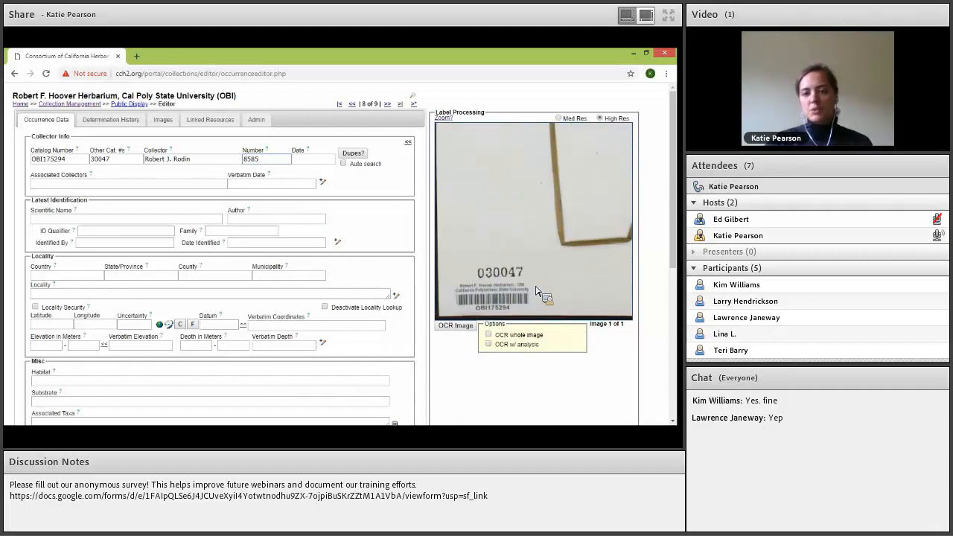
pyautogui.moveTo(578, 259); pyautogui.dragTo(546, 247)
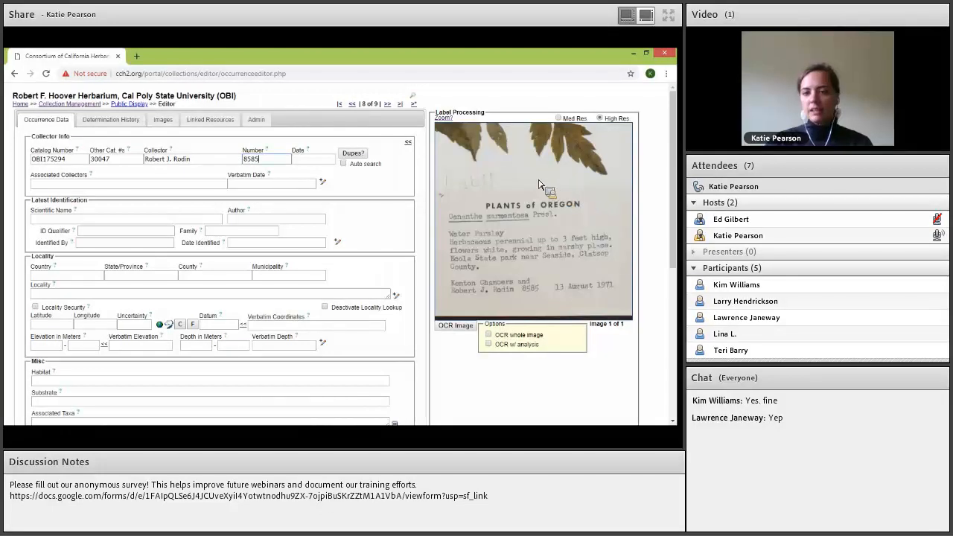
pyautogui.moveTo(544, 224); pyautogui.dragTo(528, 236)
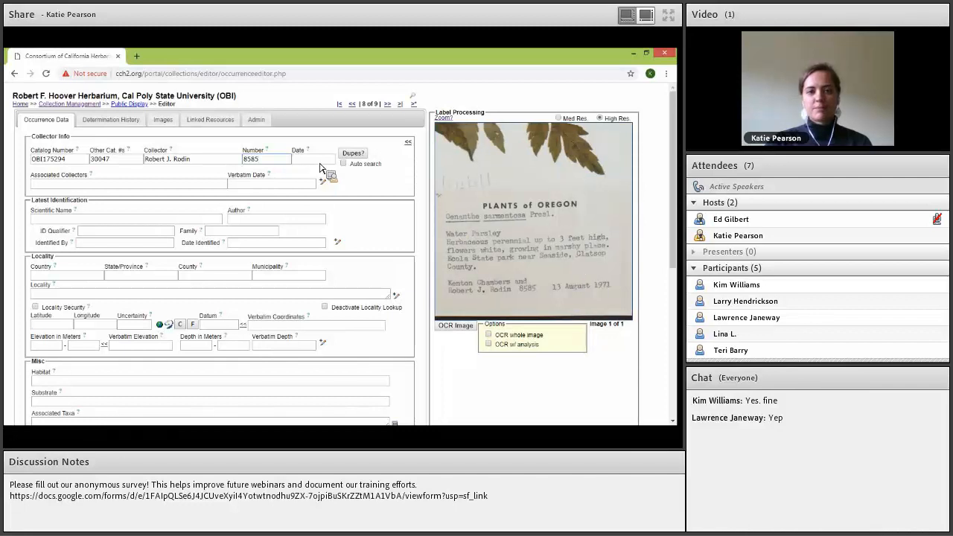
# Enter the label's collection date as 1971-08-13
pyautogui.press('Tab')
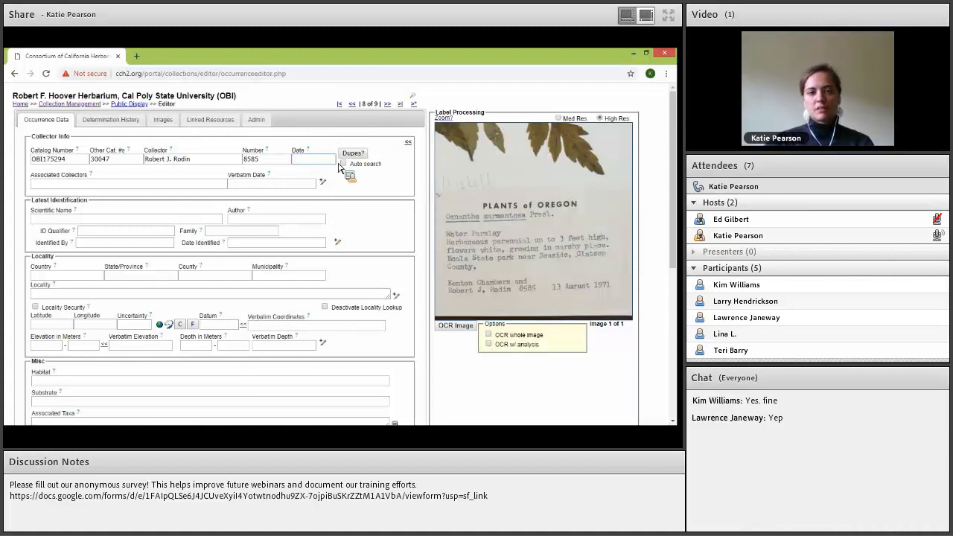
pyautogui.write('1971-08')
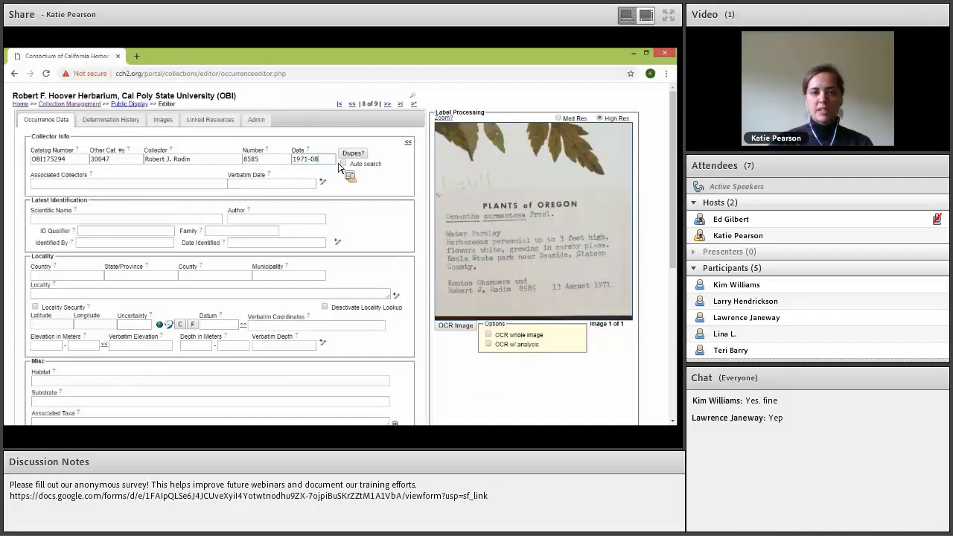
pyautogui.write('-13')
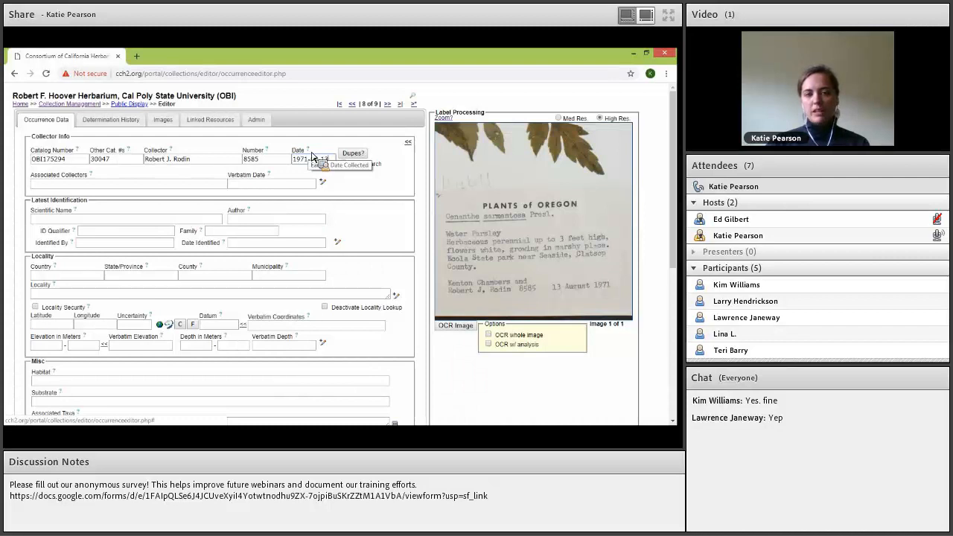
# Search for duplicate specimen records using the entered collector, collection number and date
pyautogui.click(353, 153)
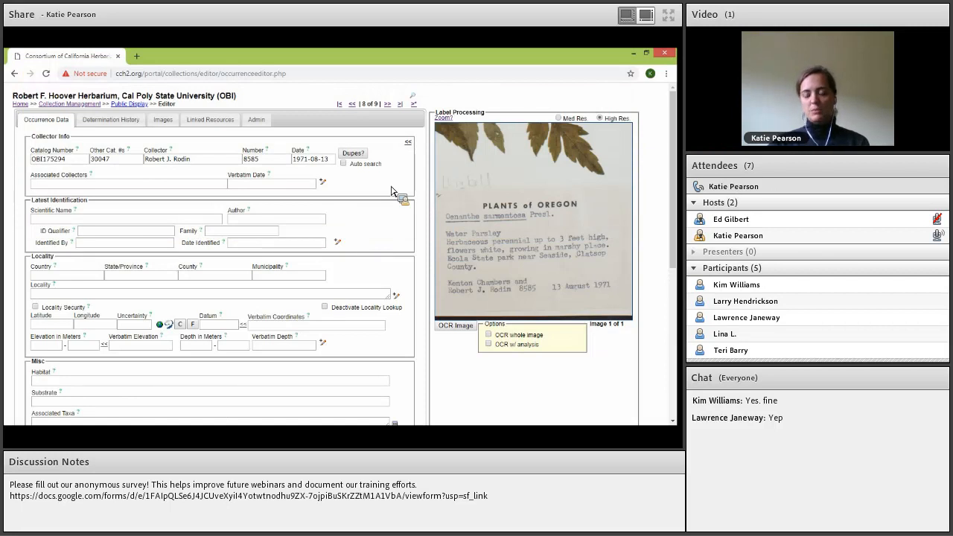
pyautogui.click(203, 161)
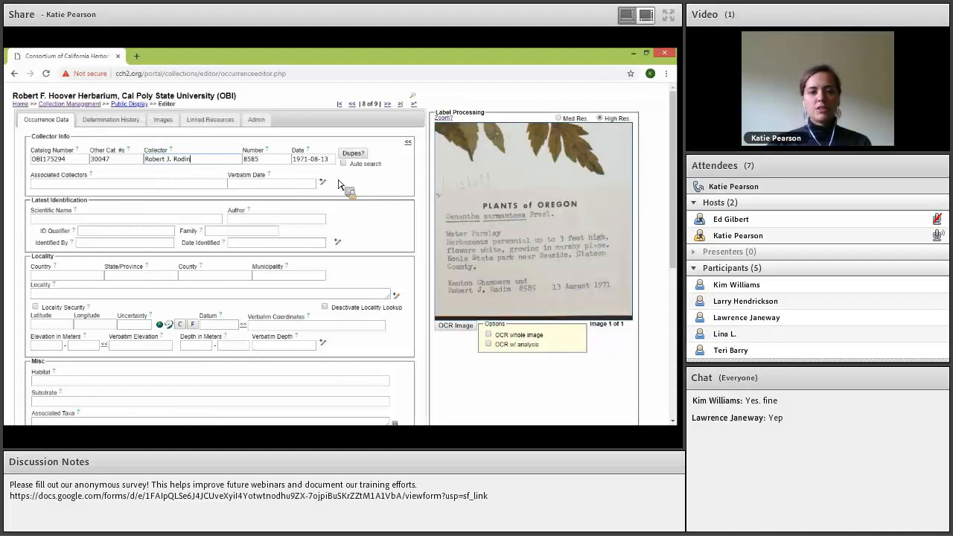
pyautogui.click(273, 163)
pyautogui.click(334, 163)
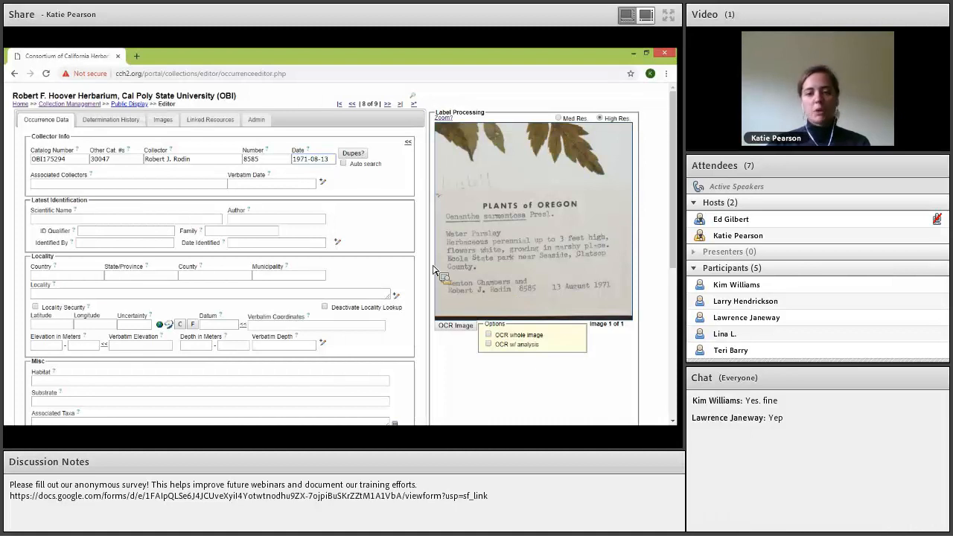
pyautogui.click(353, 155)
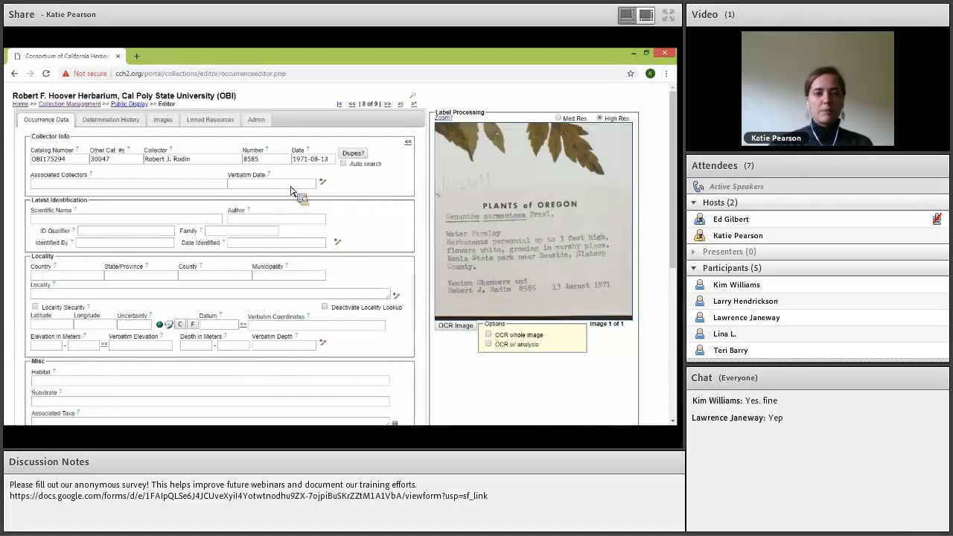
# Fill in the Associated Collectors field with the full name of the second collector on the label
pyautogui.click(49, 185)
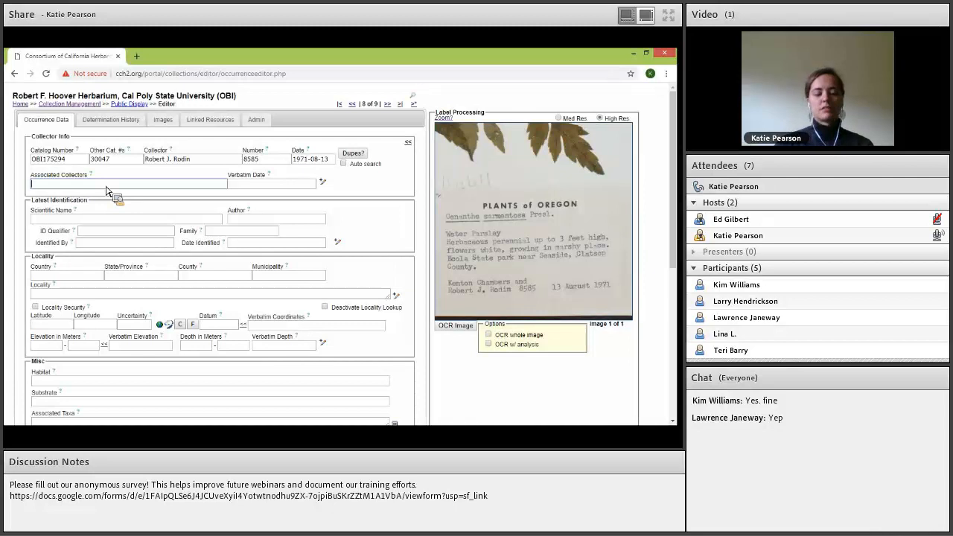
pyautogui.write('Kenton CHam')
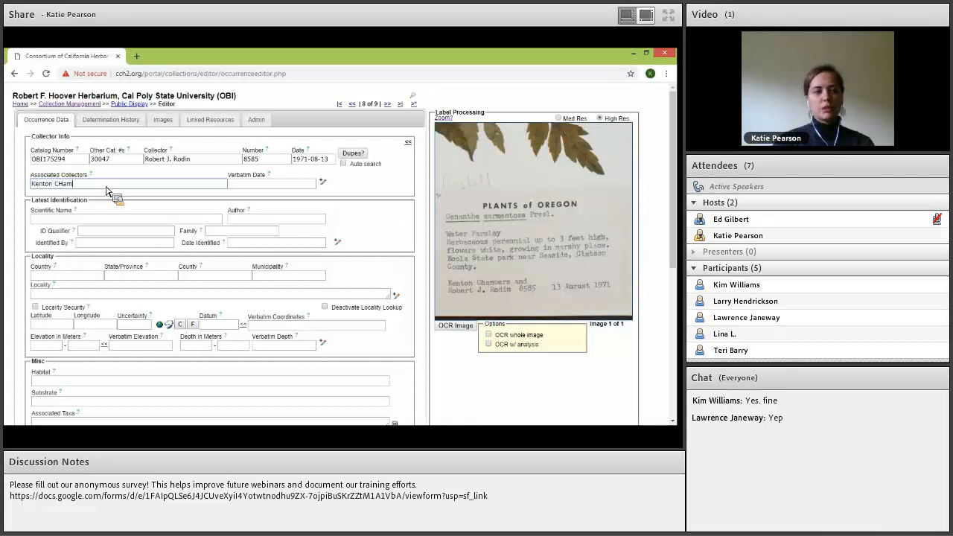
pyautogui.press('BackSpace')
pyautogui.write('hambers')
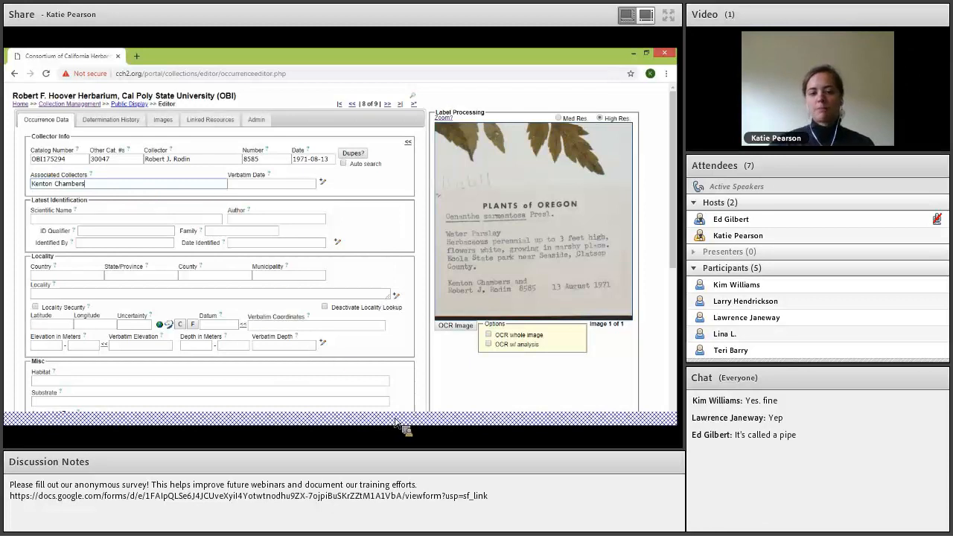
pyautogui.click(449, 423)
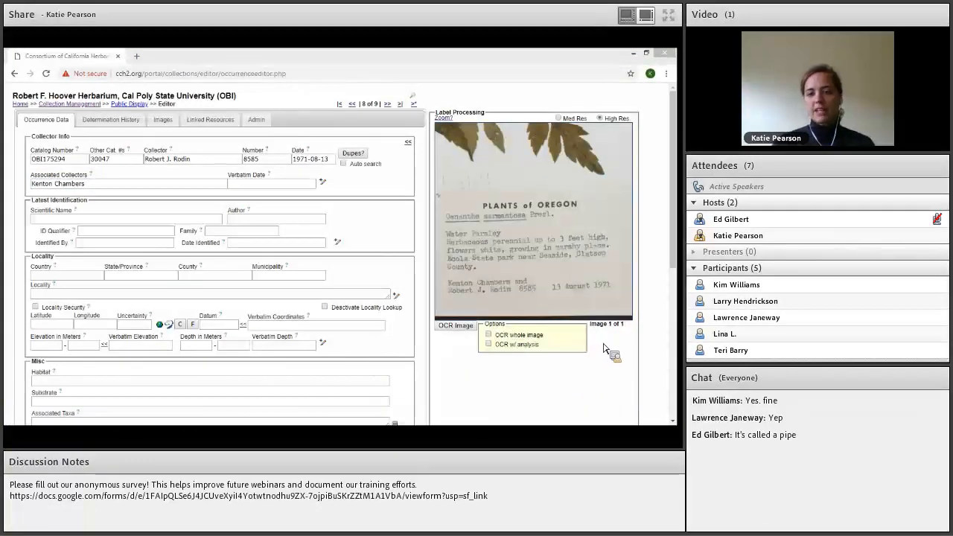
pyautogui.click(108, 186)
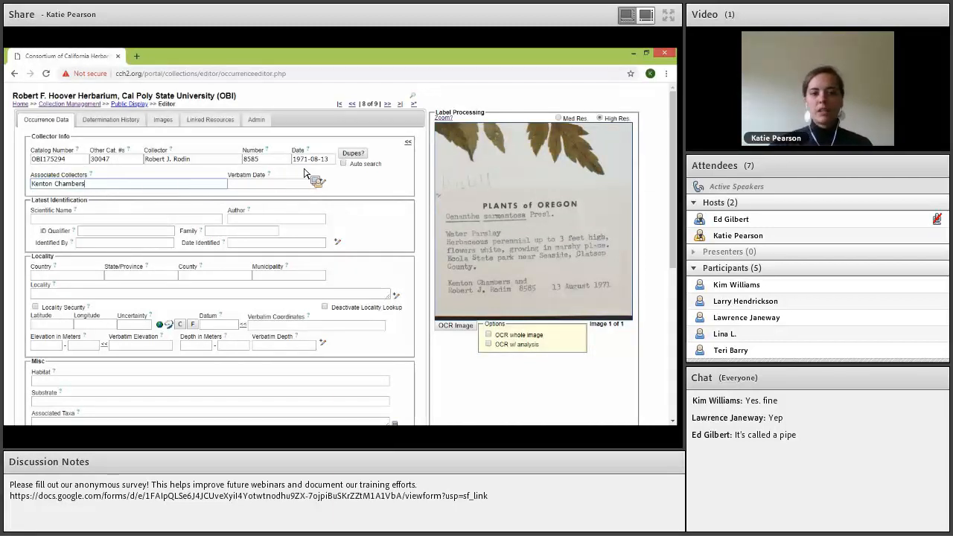
# Try 1971-00-00 as the collection date, with zeros for the month and day
pyautogui.click(335, 161)
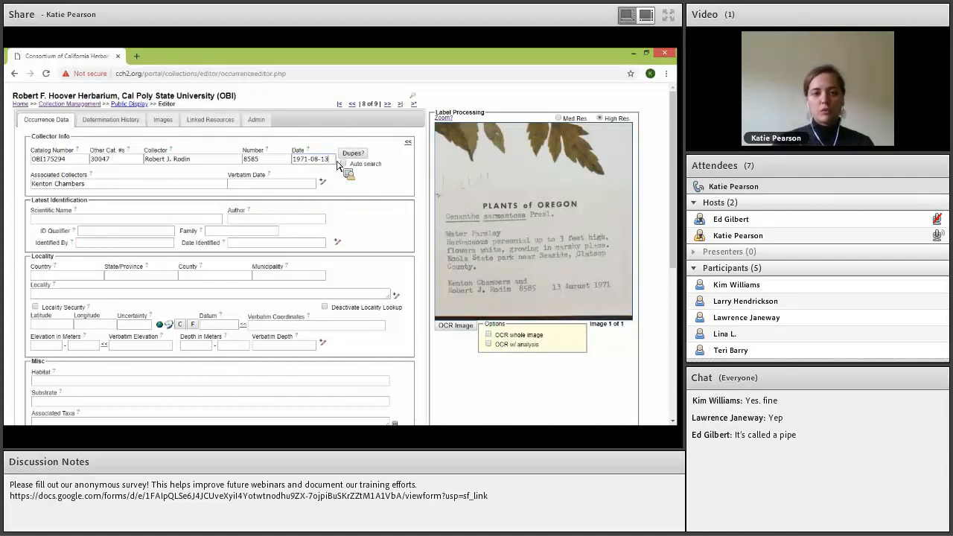
pyautogui.press('BackSpace')
pyautogui.press('BackSpace')
pyautogui.press('BackSpace')
pyautogui.press('BackSpace')
pyautogui.press('BackSpace')
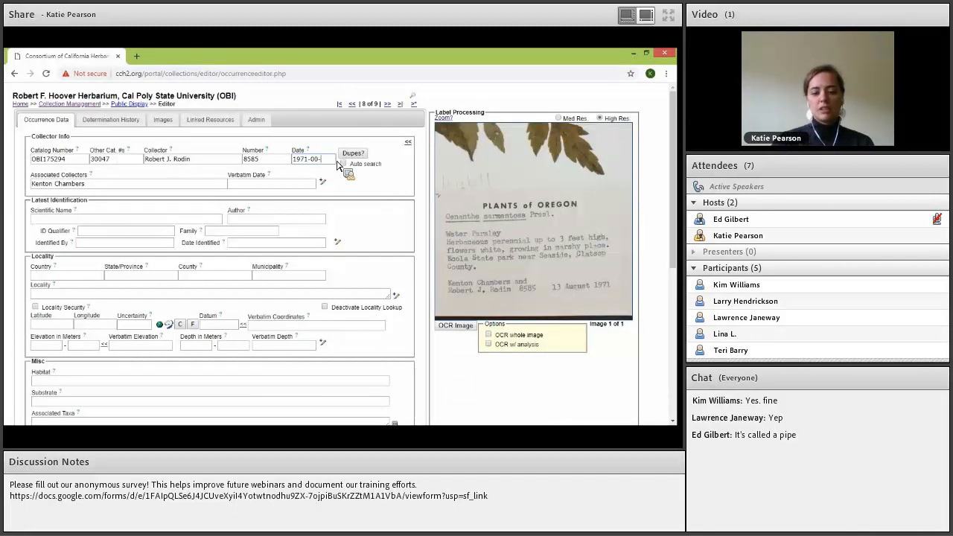
pyautogui.write('-00')
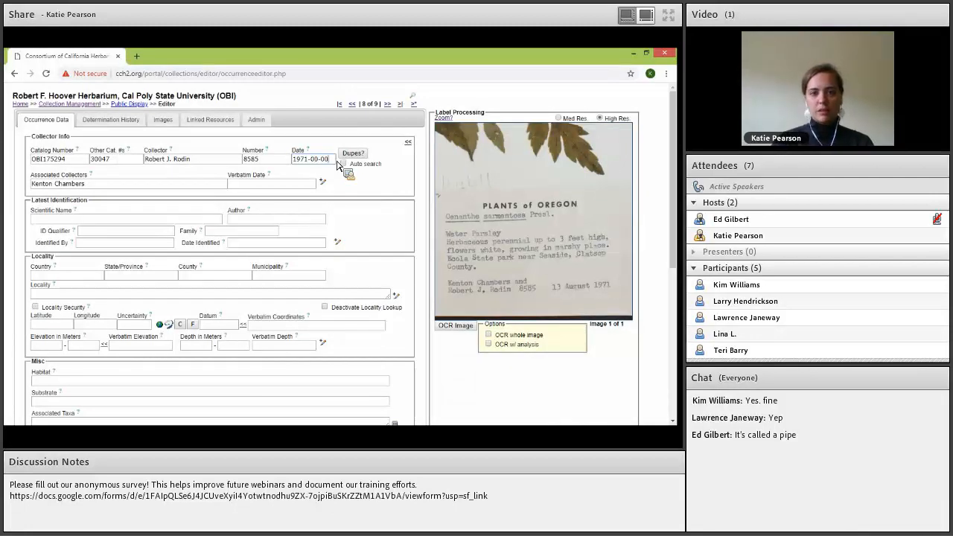
# Set the collection date back to 1971-08-13
pyautogui.press('BackSpace')
pyautogui.press('BackSpace')
pyautogui.press('BackSpace')
pyautogui.write('08')
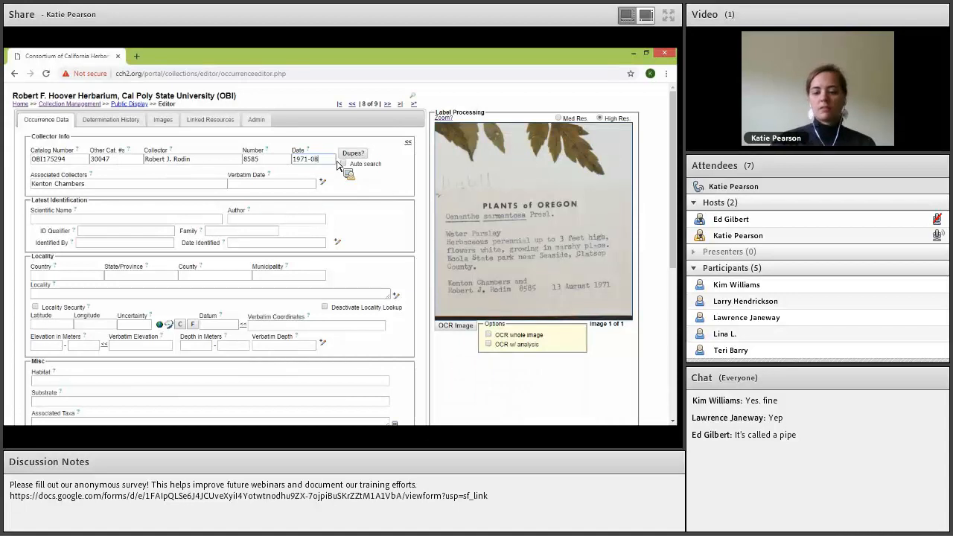
pyautogui.write('-13')
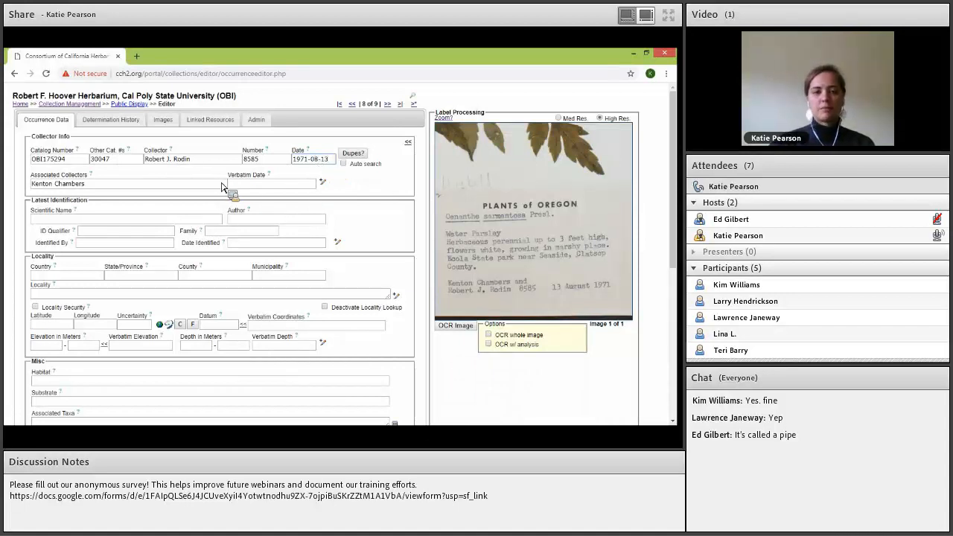
# Try "Spring 1971" as the Verbatim Date, and replace it with the label's wording, "13 August 1971"
pyautogui.click(258, 187)
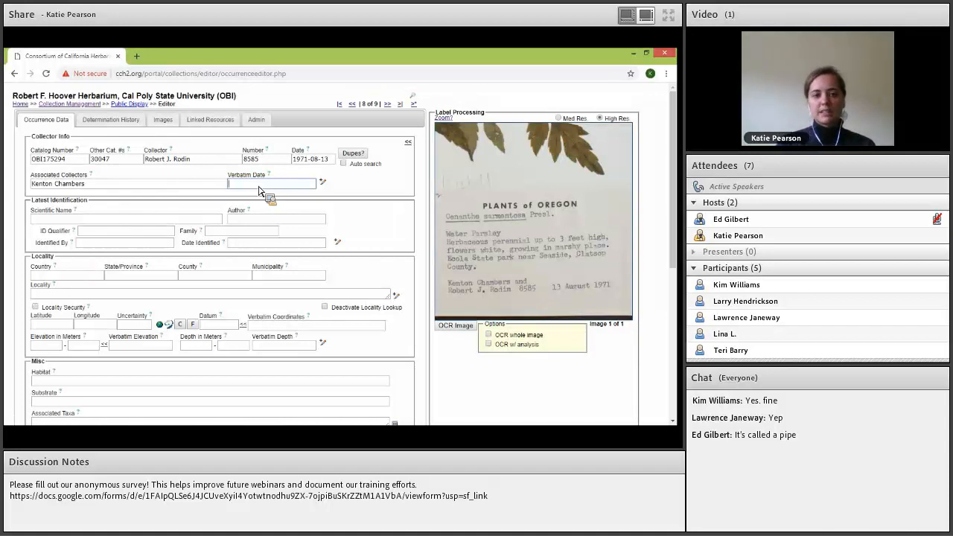
pyautogui.write('Spring 1971')
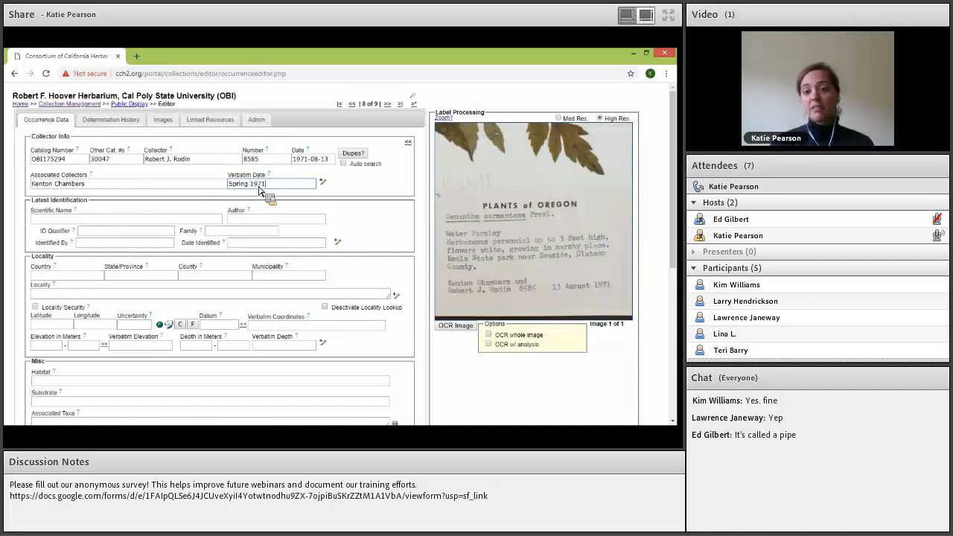
pyautogui.hotkey('ctrl', 'a')
pyautogui.press('BackSpace')
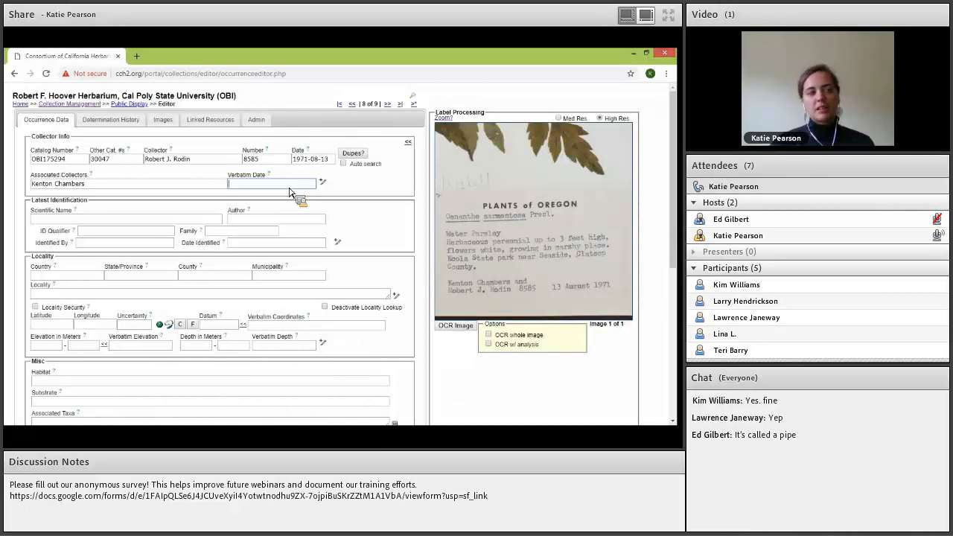
pyautogui.write('13 August 1971')
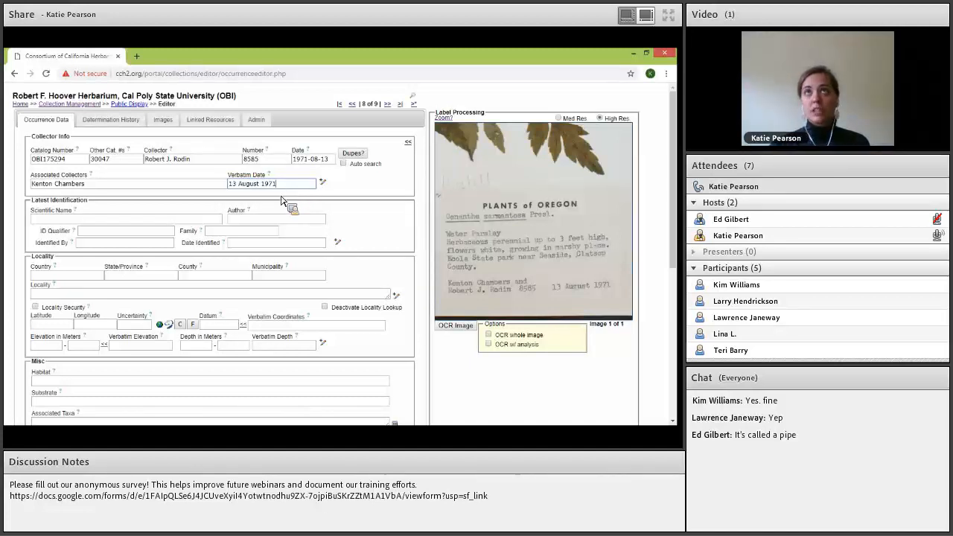
# Set the Scientific Name to Oenanthe sarmentosa, chosen from the suggested taxa
pyautogui.press('Tab')
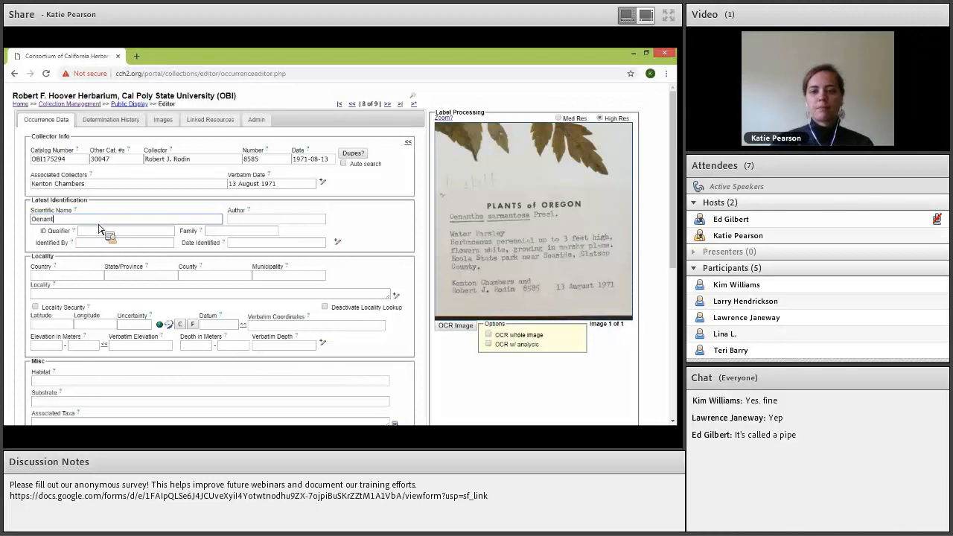
pyautogui.write('s')
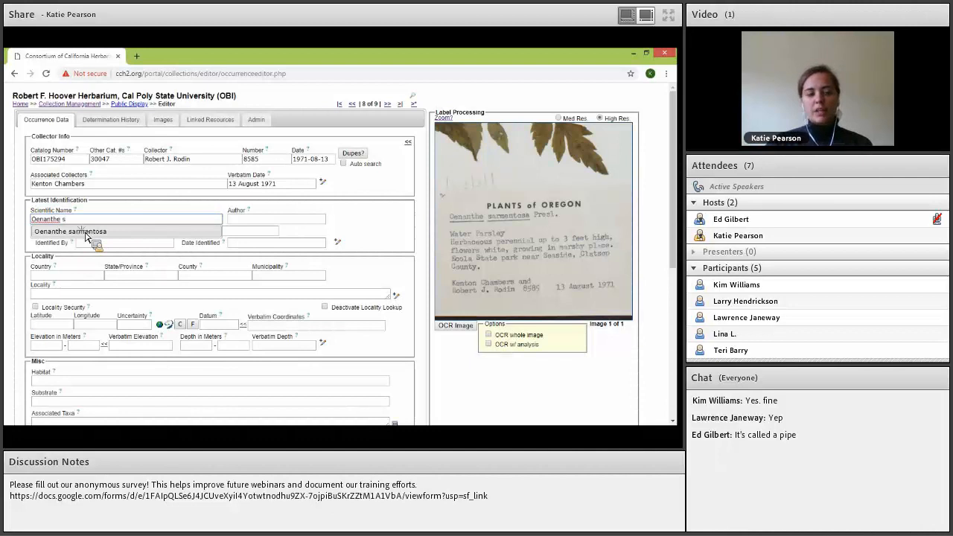
pyautogui.click(85, 234)
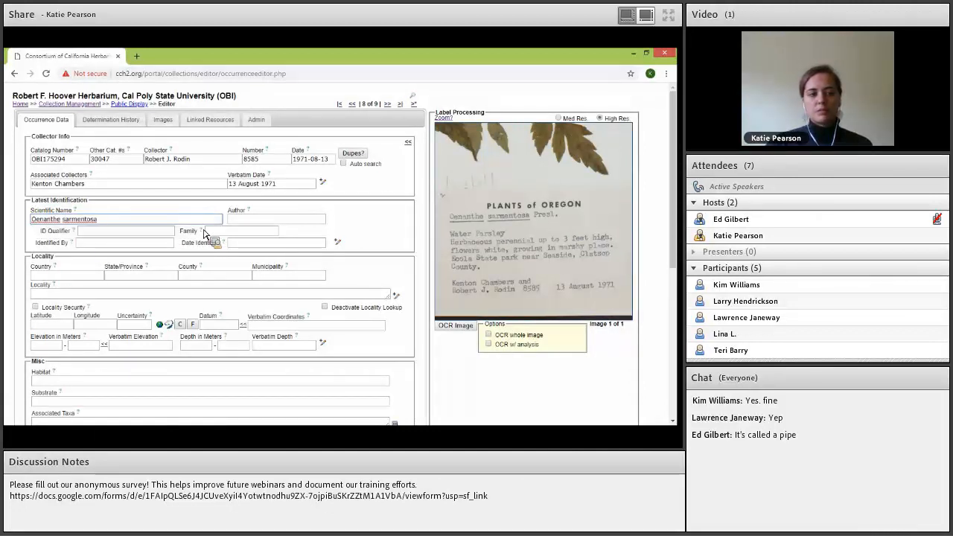
pyautogui.press('Tab')
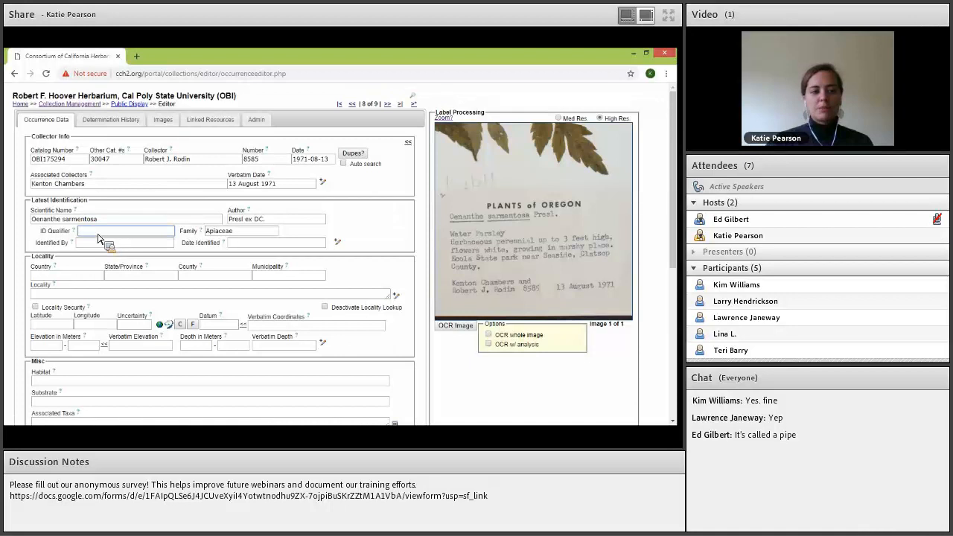
# Try inserting "cf." before the species epithet in the Scientific Name, and restore Oenanthe sarmentosa
pyautogui.click(63, 220)
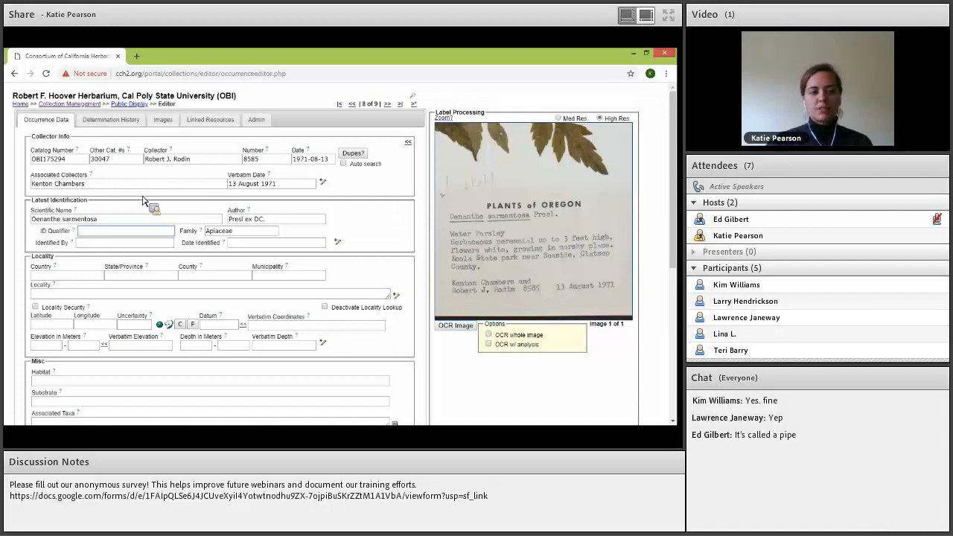
pyautogui.write('cf.')
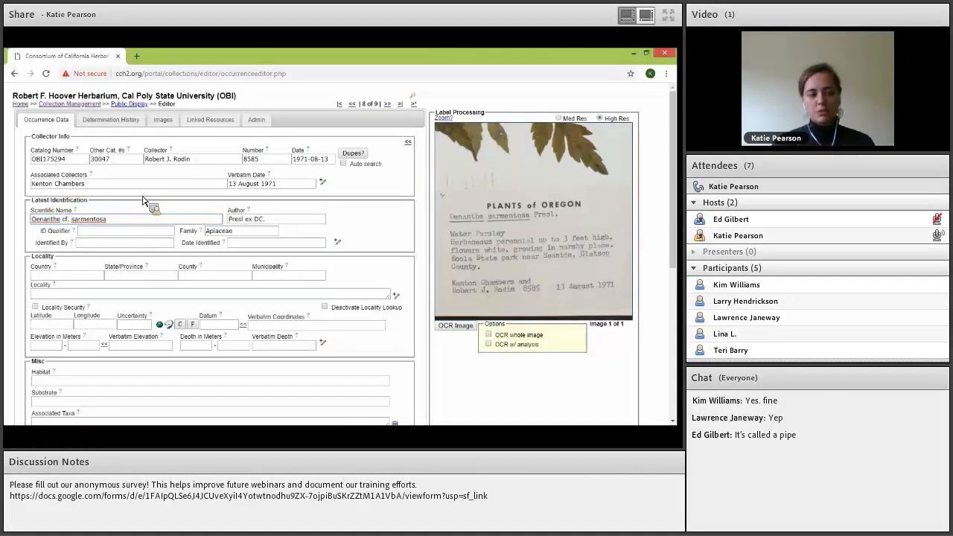
pyautogui.press('BackSpace')
pyautogui.press('BackSpace')
pyautogui.press('BackSpace')
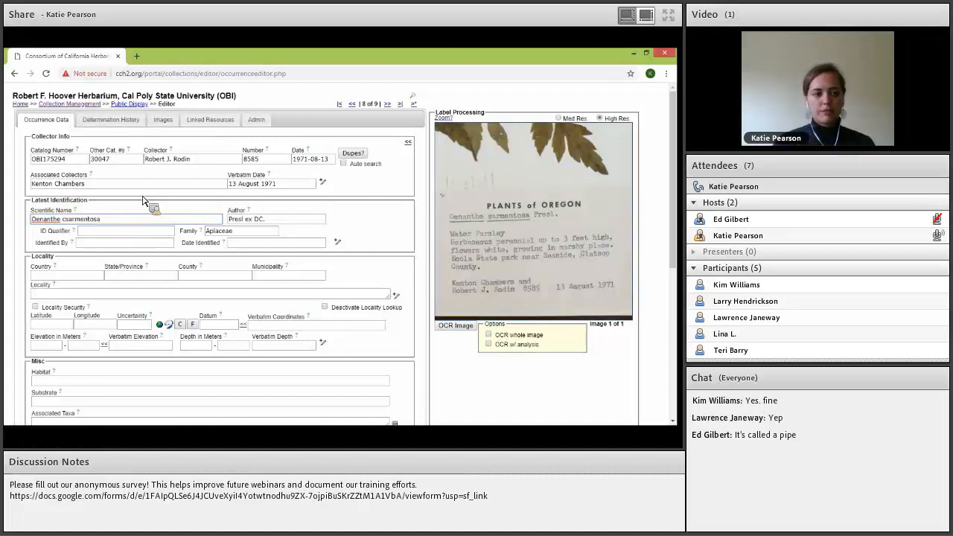
pyautogui.press('BackSpace')
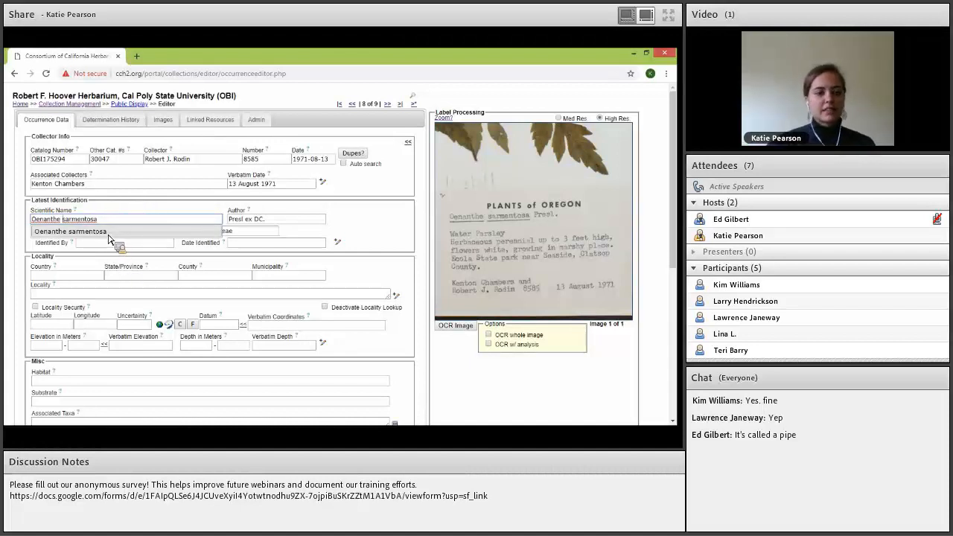
pyautogui.click(98, 233)
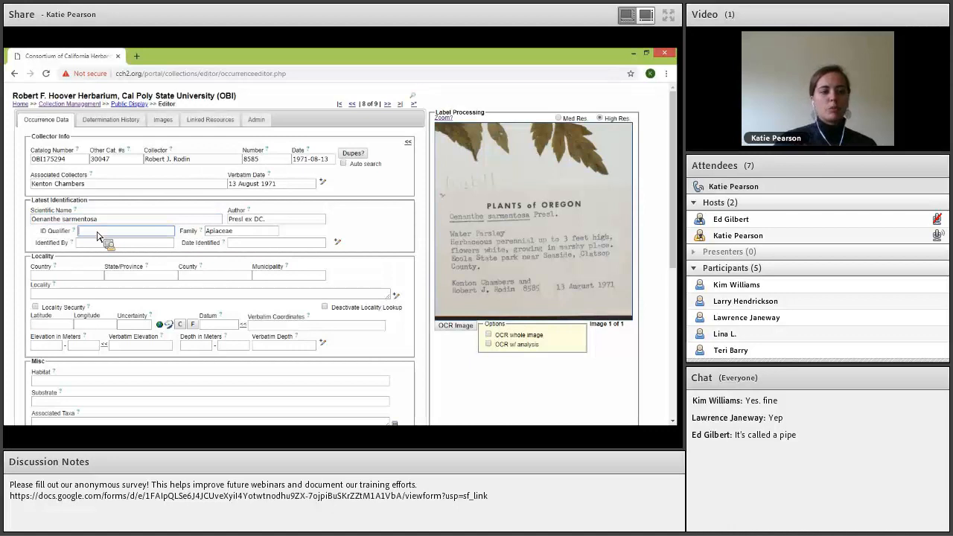
# Try "cf. sarmentosa" and "cf. var. minor" as the ID Qualifier, and clear the field again
pyautogui.write('cf.')
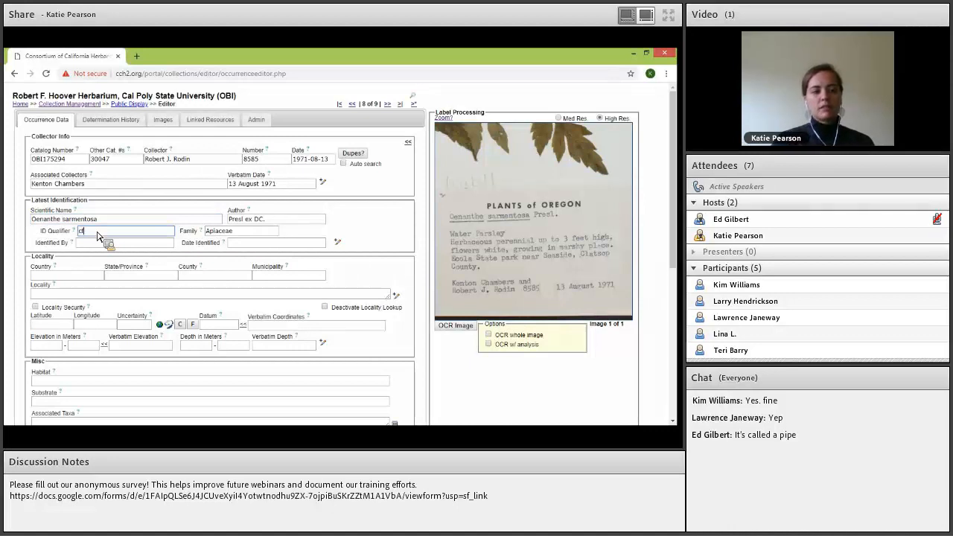
pyautogui.write(' sarme')
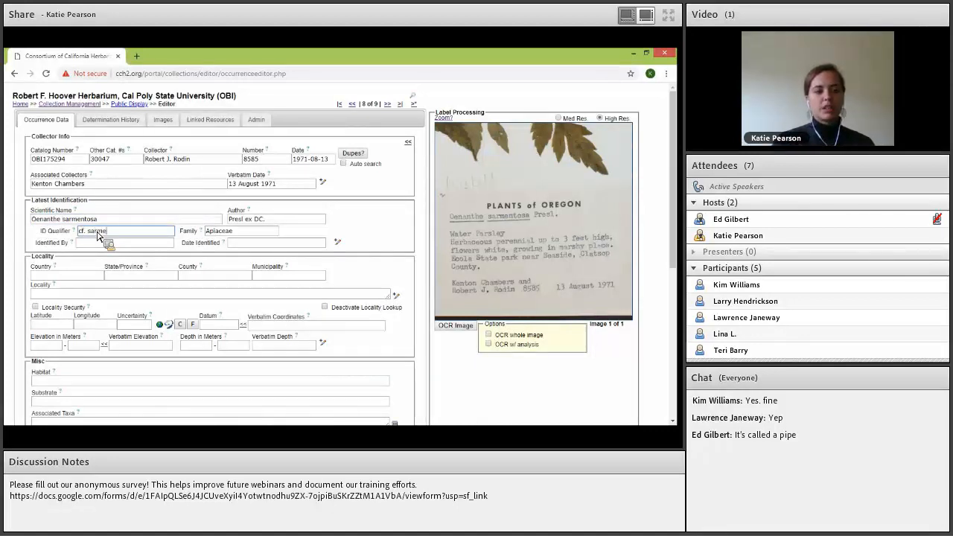
pyautogui.write('ntosa')
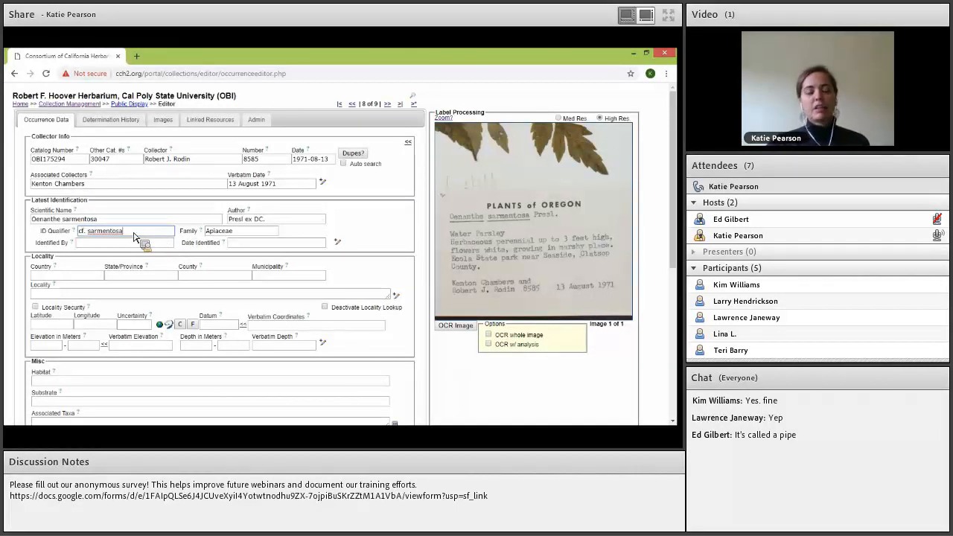
pyautogui.moveTo(129, 236); pyautogui.dragTo(32, 221)
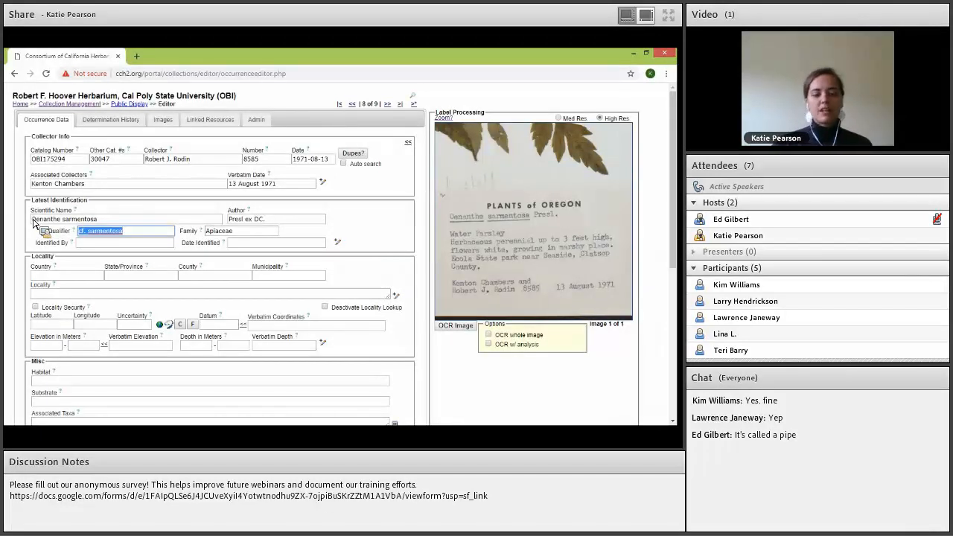
pyautogui.write('cf. var. minor')
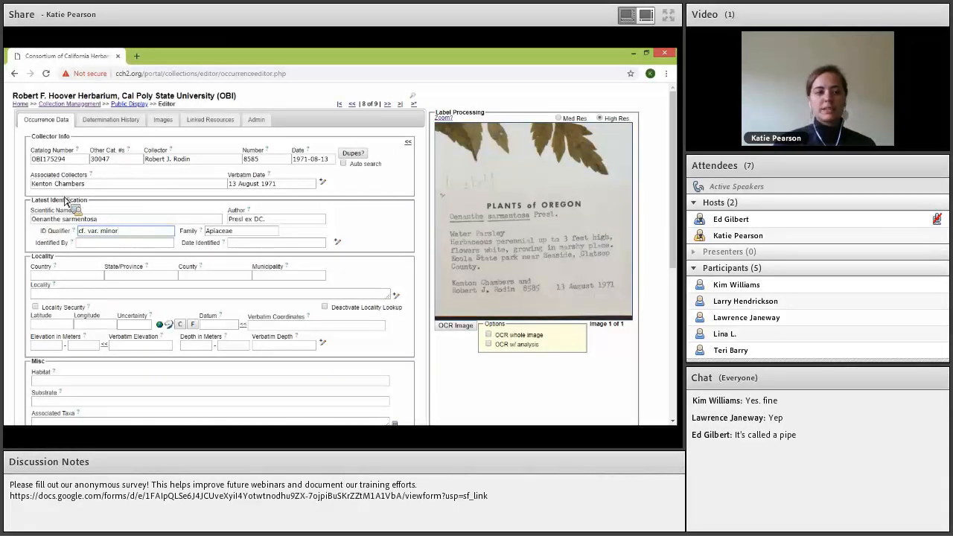
pyautogui.hotkey('ctrl', 'a')
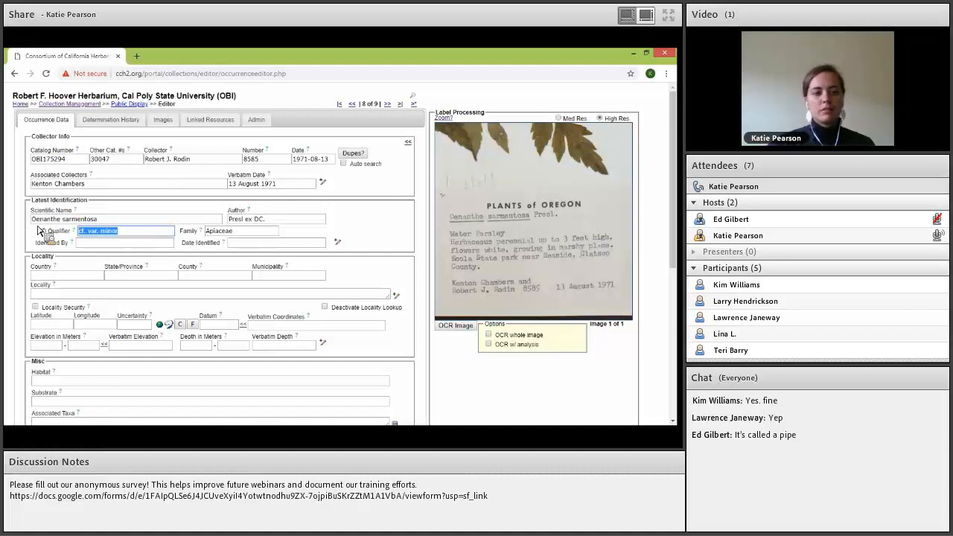
pyautogui.press('Delete')
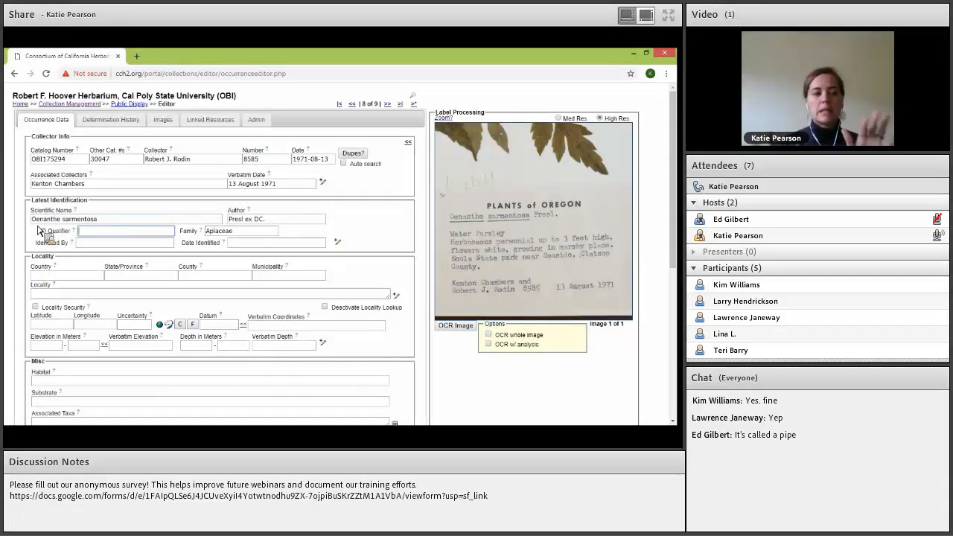
pyautogui.click(123, 244)
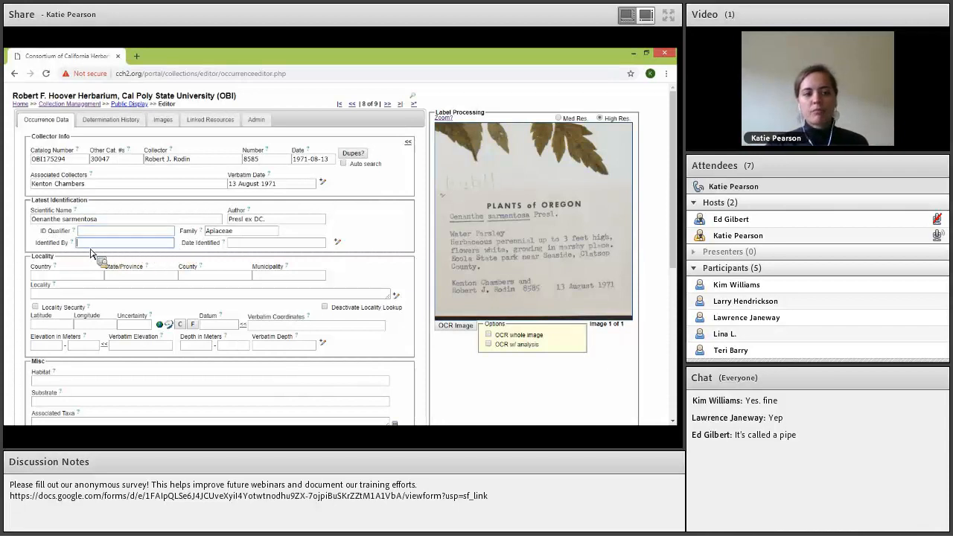
pyautogui.doubleClick(48, 242)
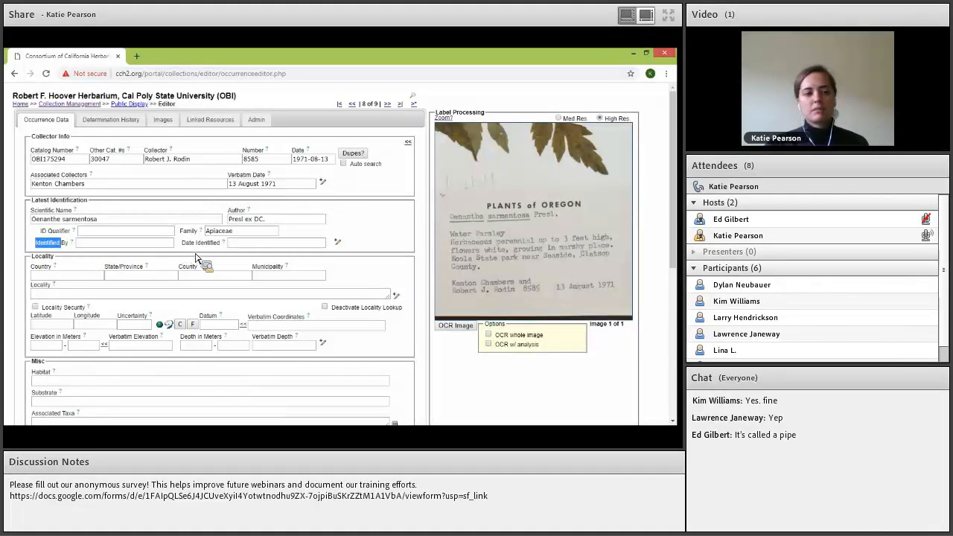
pyautogui.click(49, 245)
pyautogui.moveTo(66, 250); pyautogui.dragTo(88, 248)
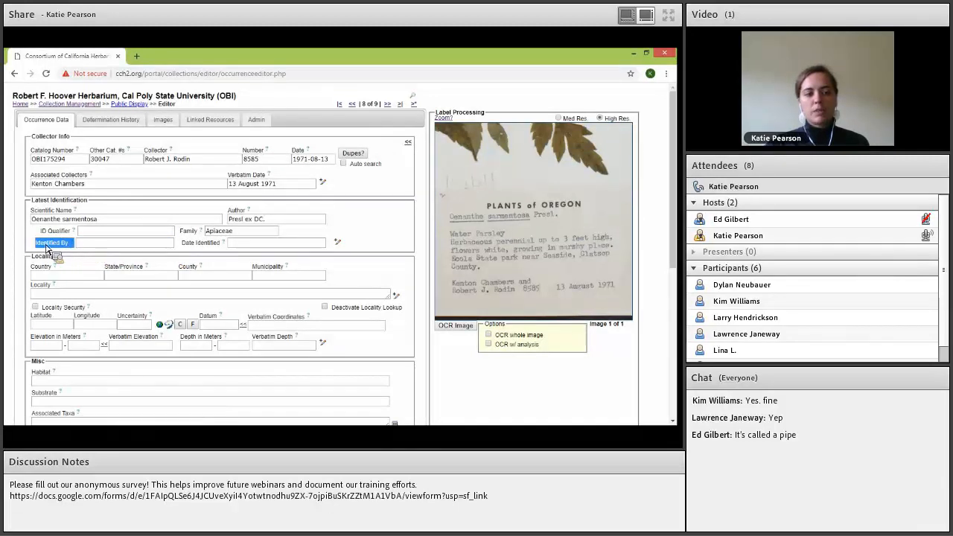
pyautogui.click(64, 244)
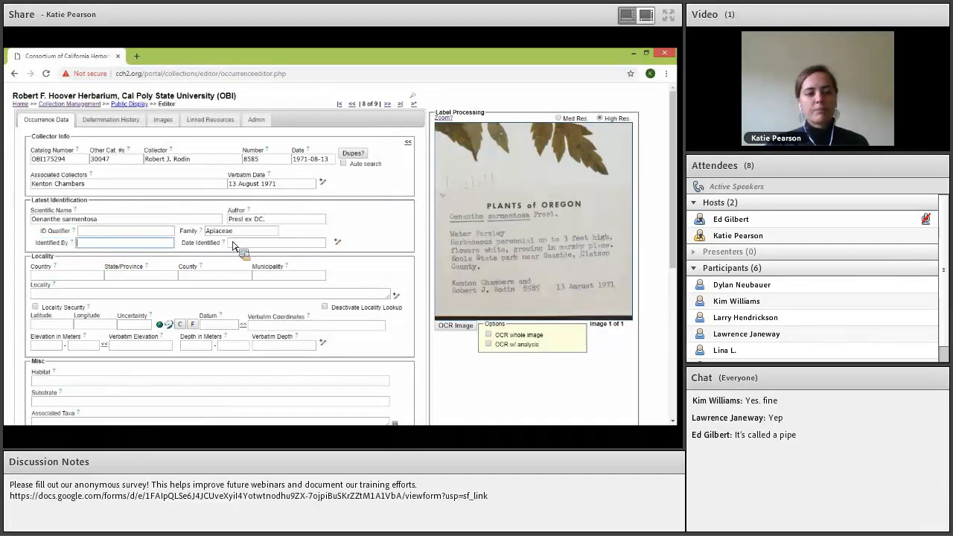
pyautogui.click(257, 245)
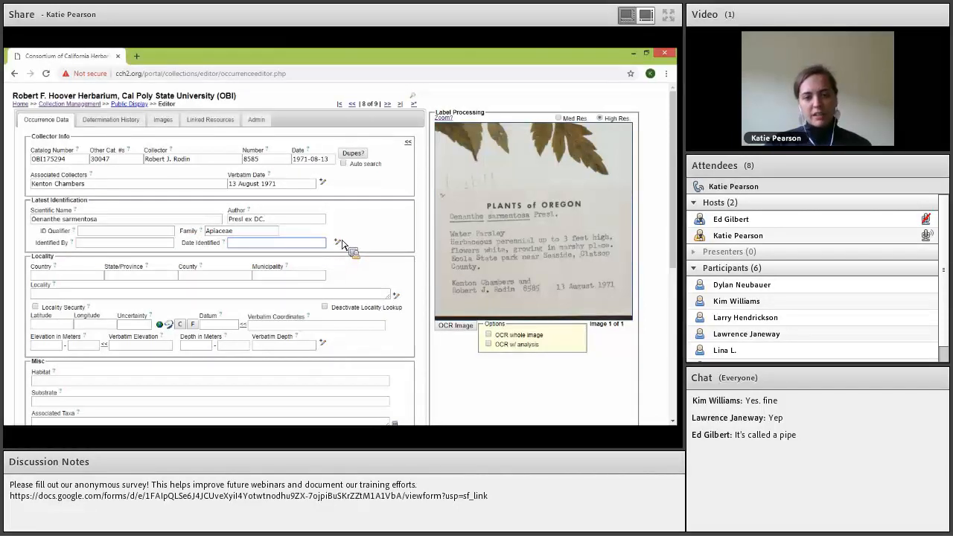
pyautogui.click(379, 246)
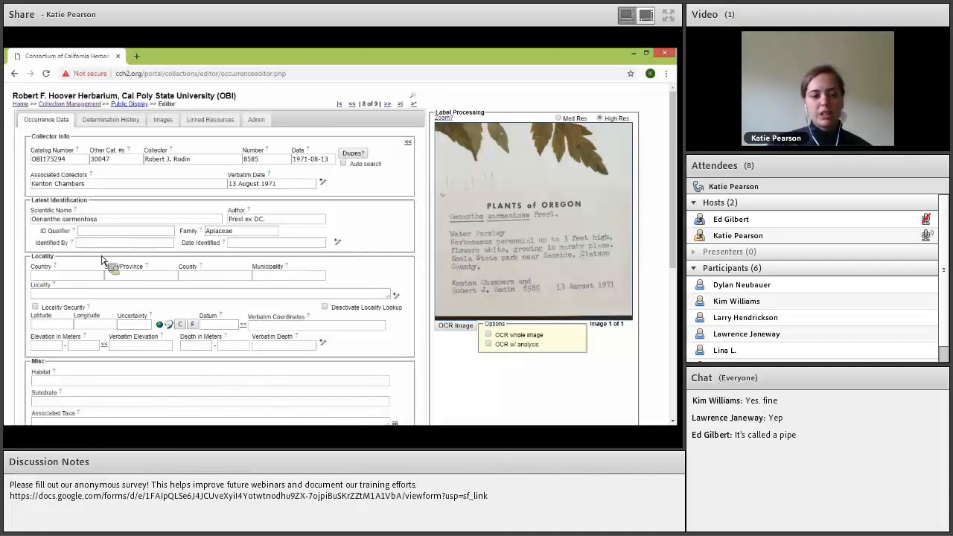
# Show the additional identification fields and enter the label's common name, "Water Parsley", as the Taxon Remarks
pyautogui.click(338, 243)
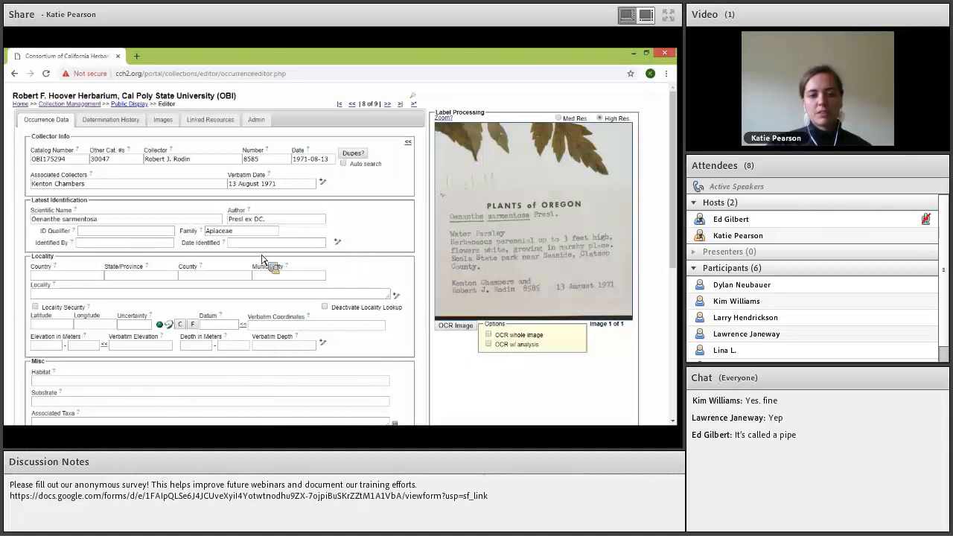
pyautogui.click(52, 264)
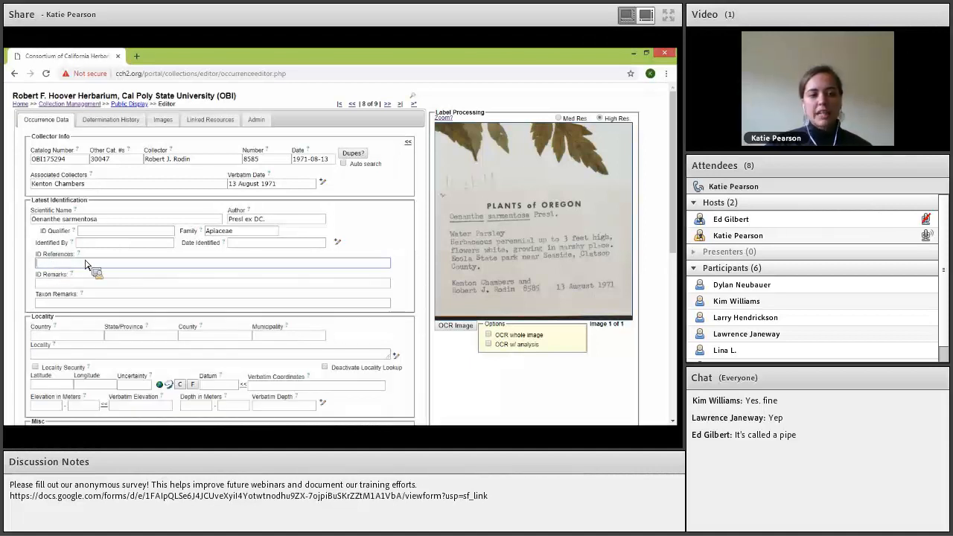
pyautogui.press('Tab')
pyautogui.press('Tab')
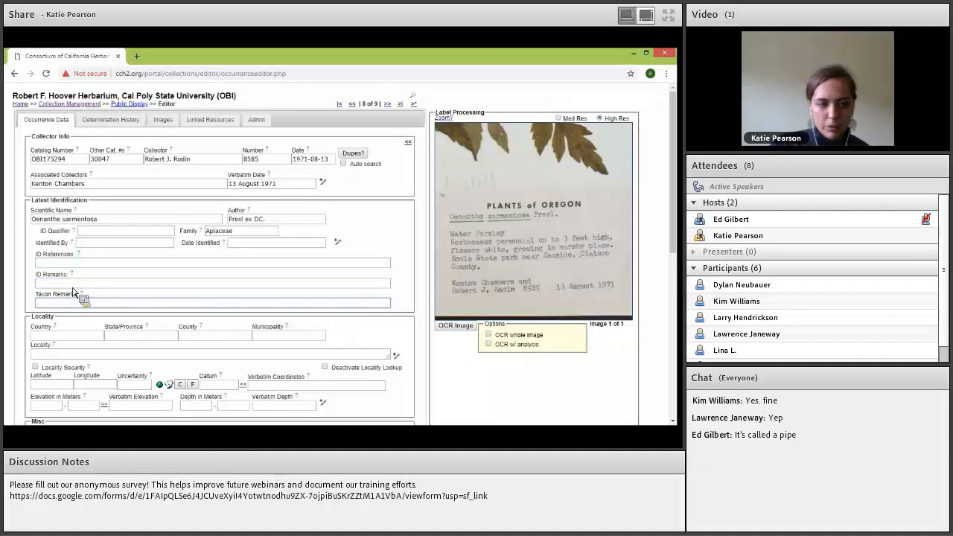
pyautogui.hotkey('shift', 'Tab')
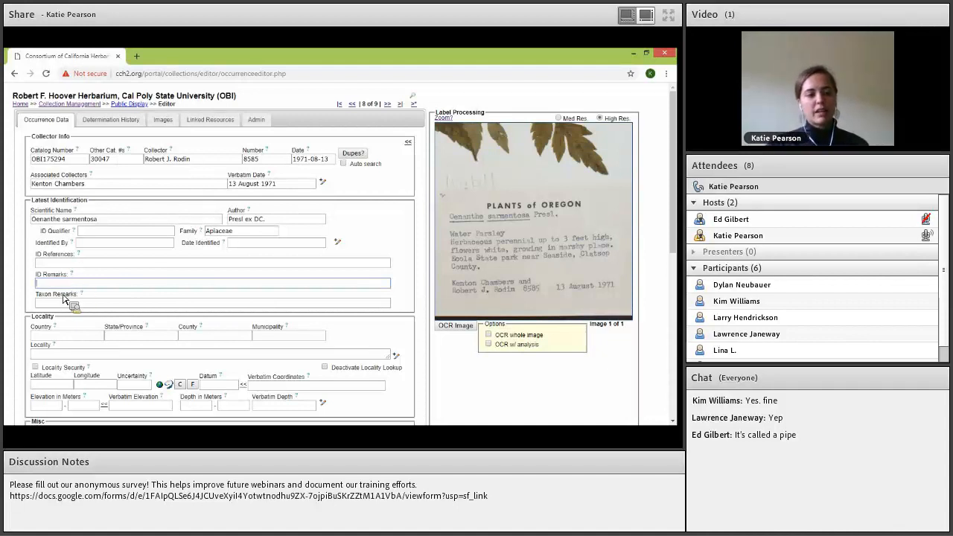
pyautogui.click(112, 264)
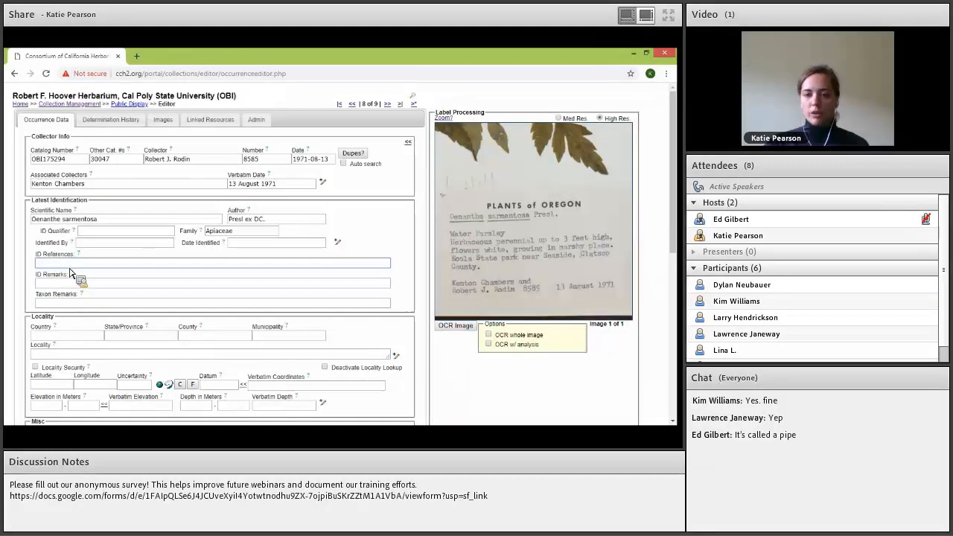
pyautogui.click(66, 308)
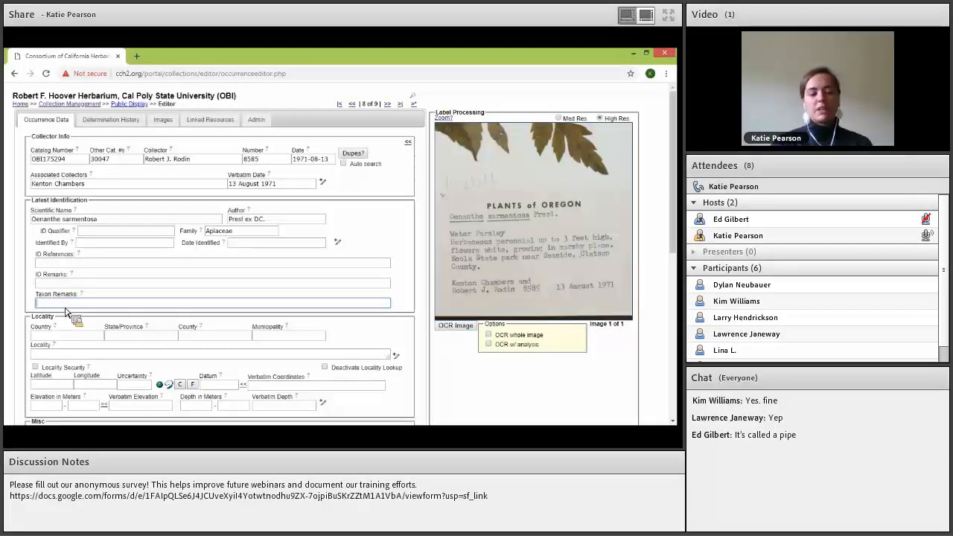
pyautogui.write('Water')
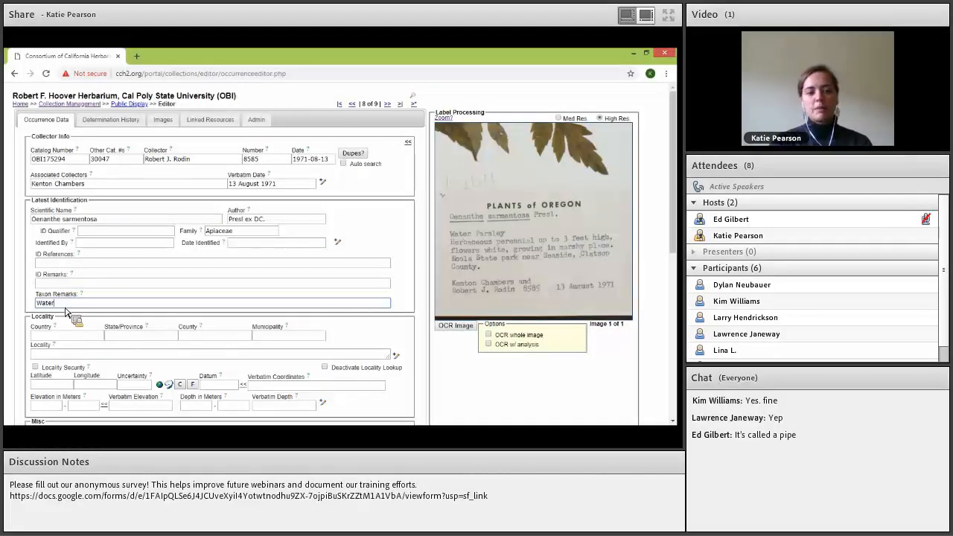
pyautogui.write(' Parsley')
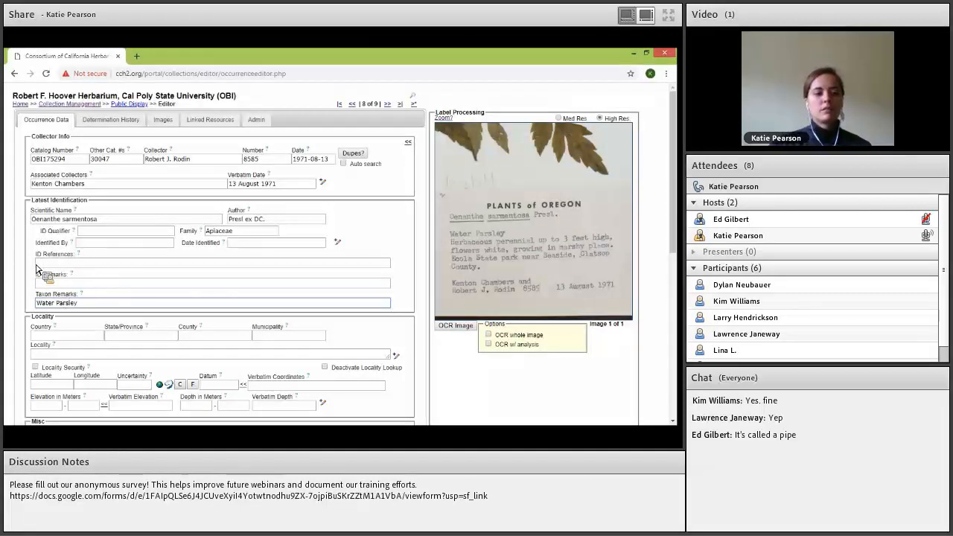
pyautogui.click(503, 231)
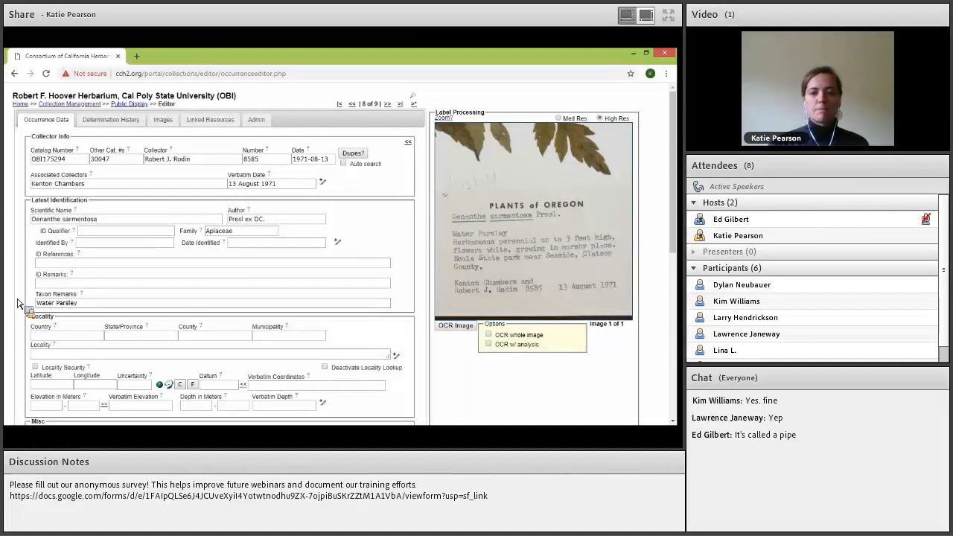
# Set the locality's country to United States, state to Oregon and county to Clatsop, using the suggested values
pyautogui.scroll(-1, 20, 303)
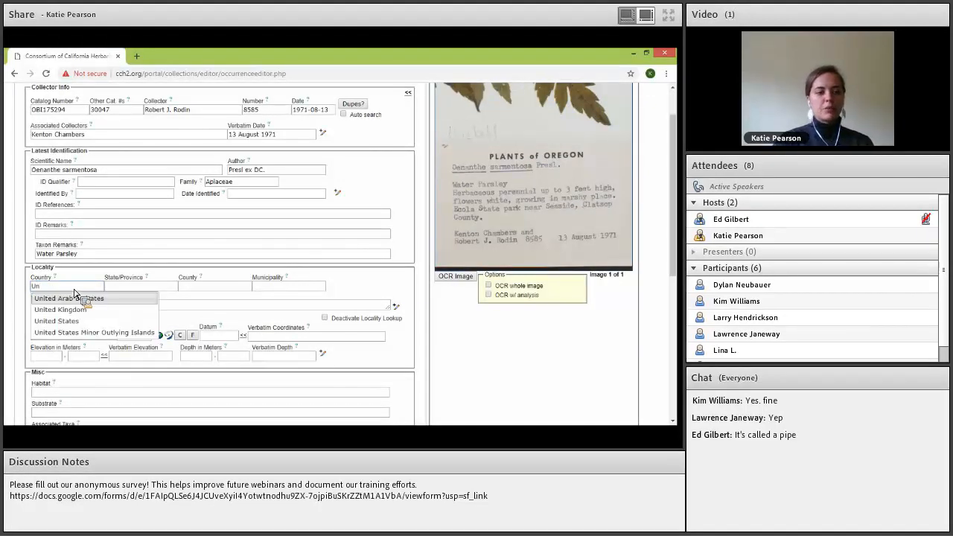
pyautogui.press('Down')
pyautogui.press('Down')
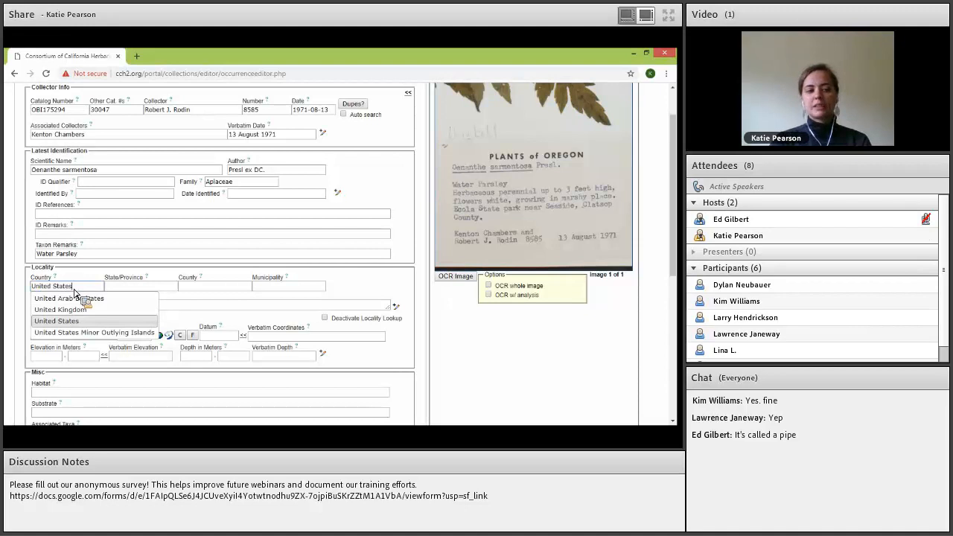
pyautogui.press('Tab')
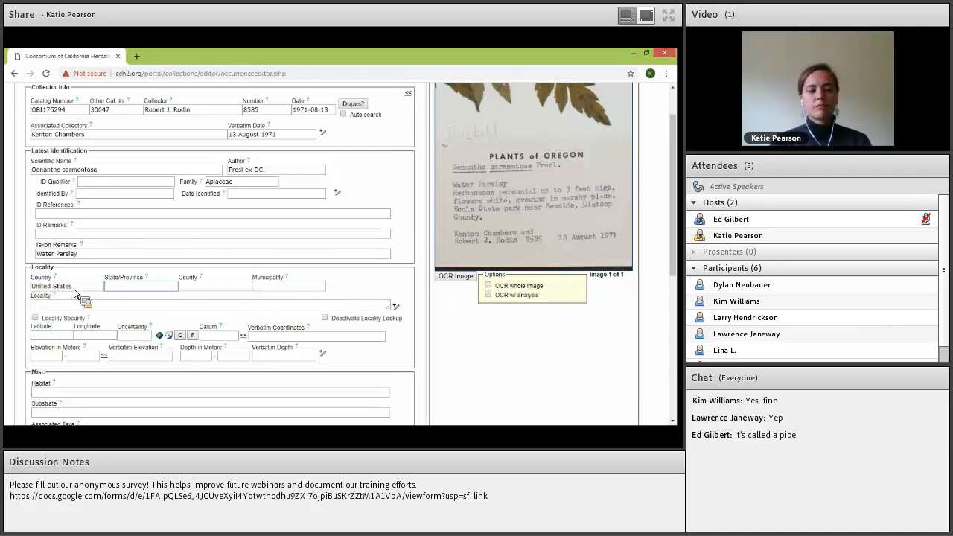
pyautogui.write('Ore')
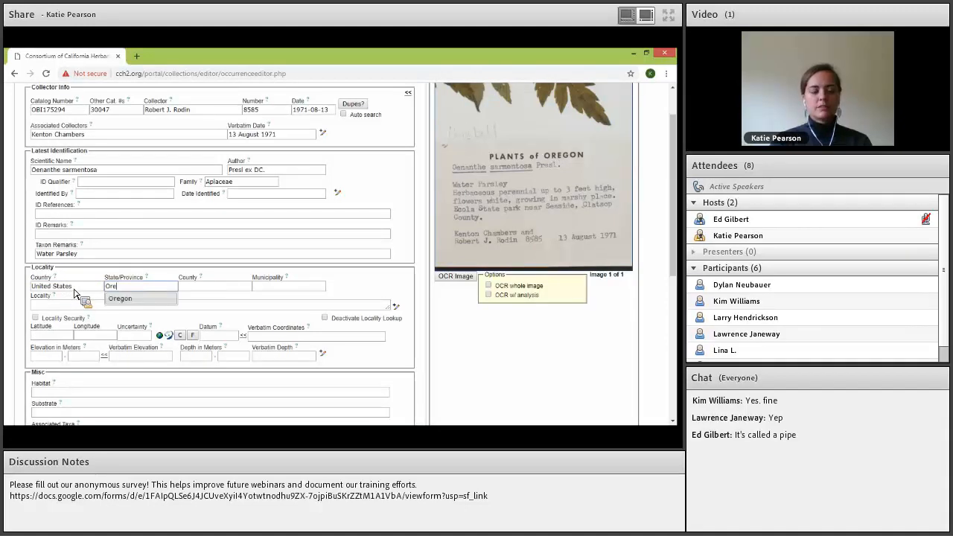
pyautogui.press('Tab')
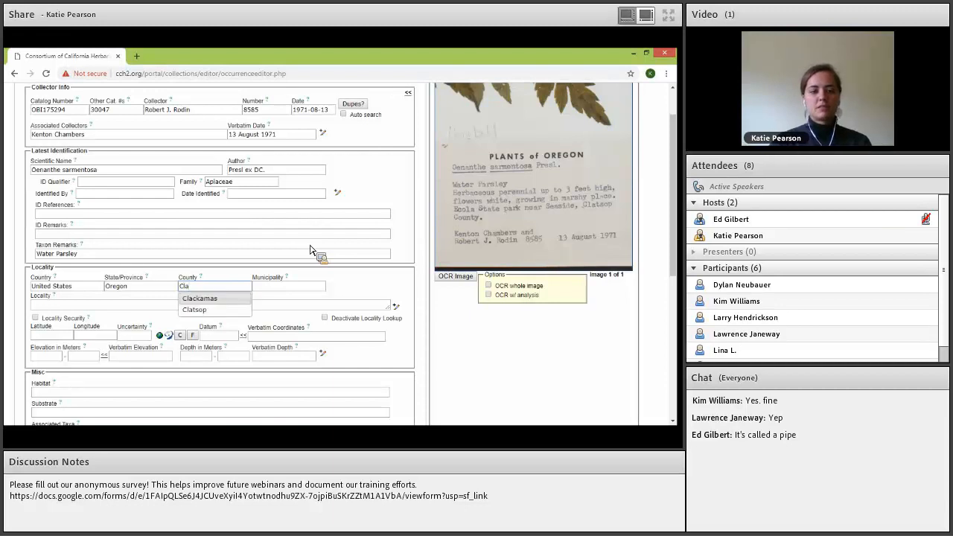
pyautogui.press('Down')
pyautogui.press('Down')
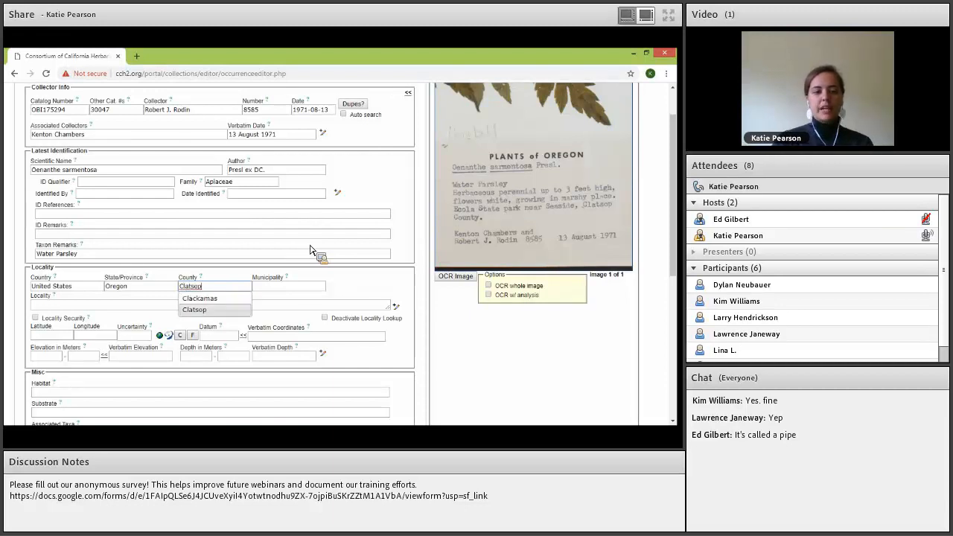
pyautogui.press('Tab')
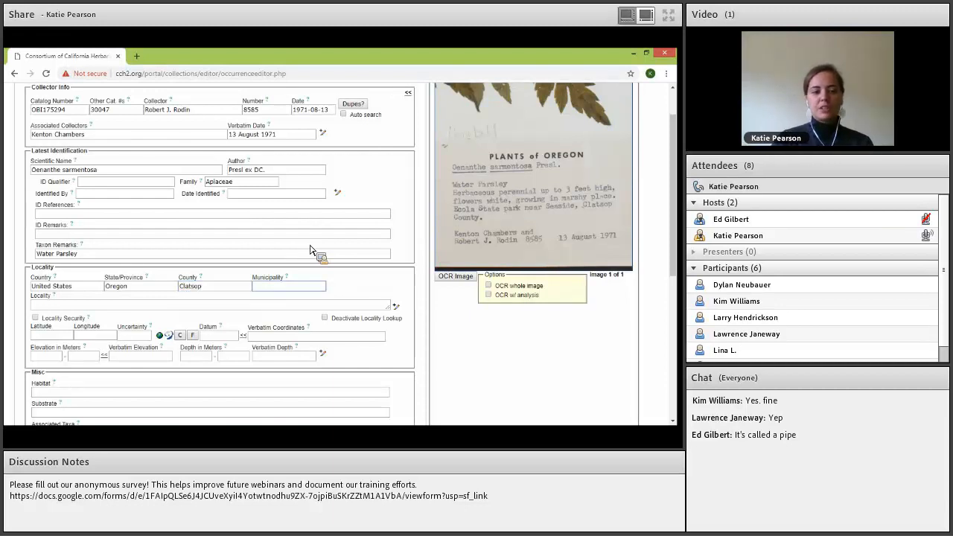
# Shorten the State/Province entry and choose Oregon again from the suggested values
pyautogui.click(228, 290)
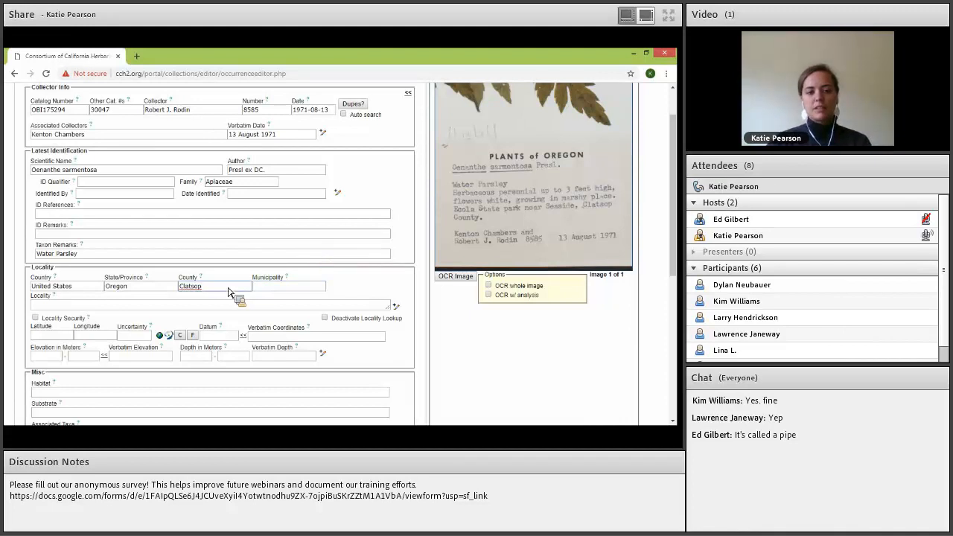
pyautogui.click(91, 289)
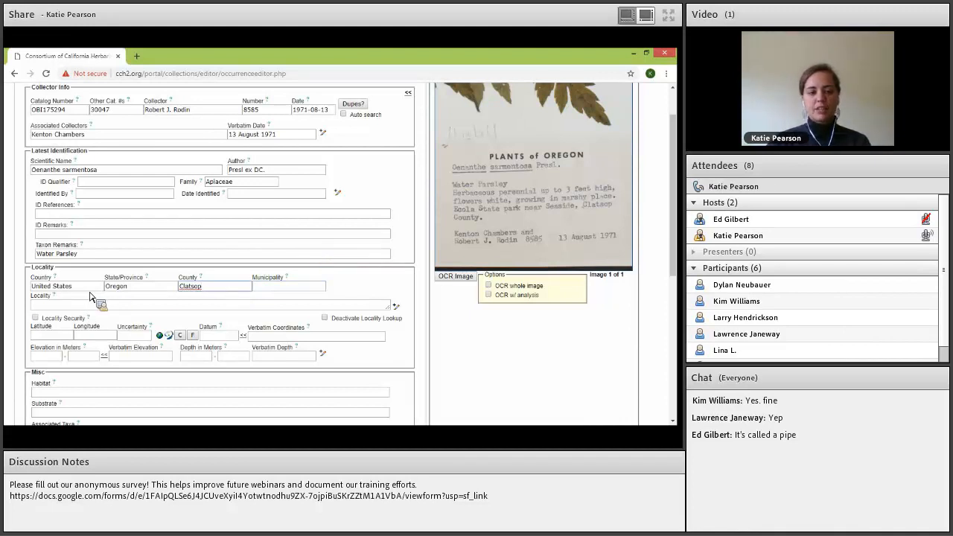
pyautogui.click(140, 290)
pyautogui.press('BackSpace')
pyautogui.press('BackSpace')
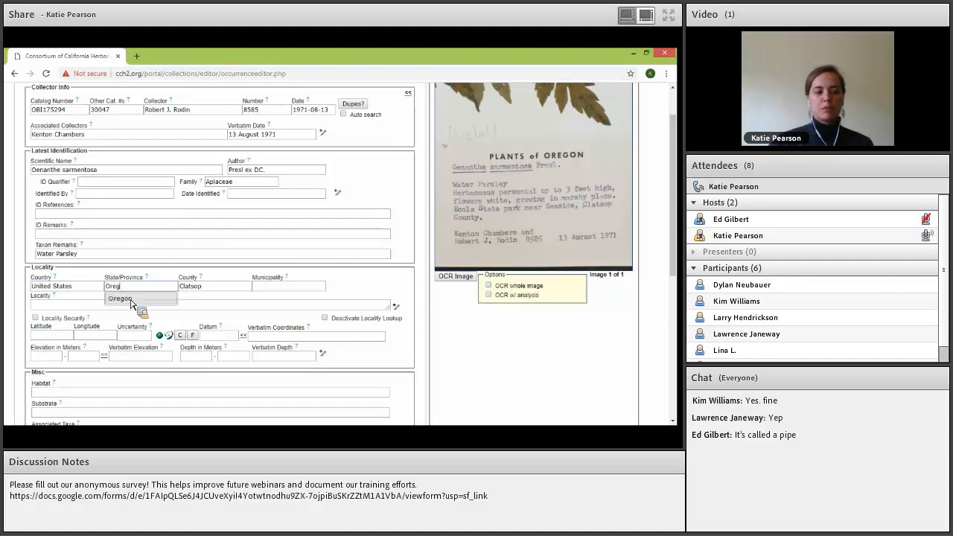
pyautogui.click(132, 299)
pyautogui.click(249, 287)
pyautogui.click(196, 306)
# Leave the municipality empty and enter "Ecola State park near Seaside" as the locality
pyautogui.click(299, 287)
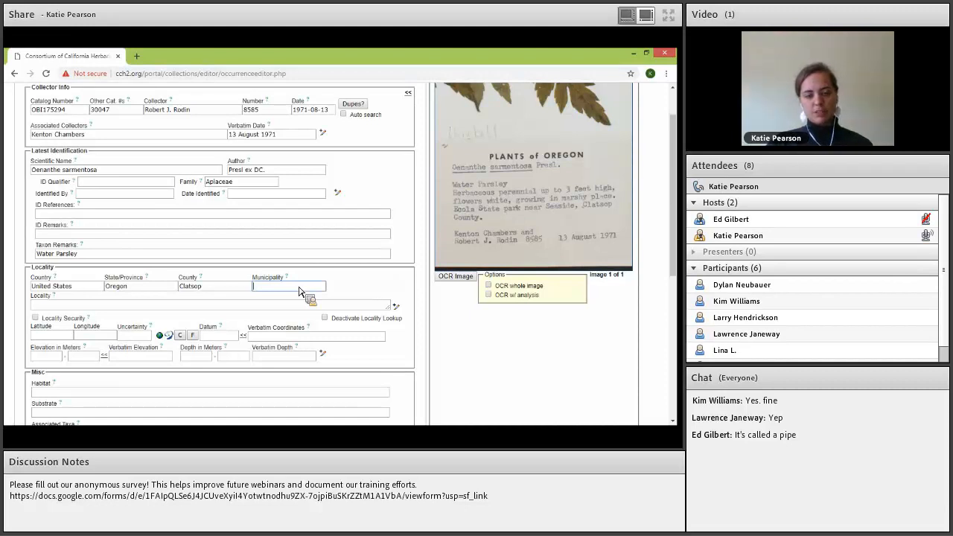
pyautogui.press('Tab')
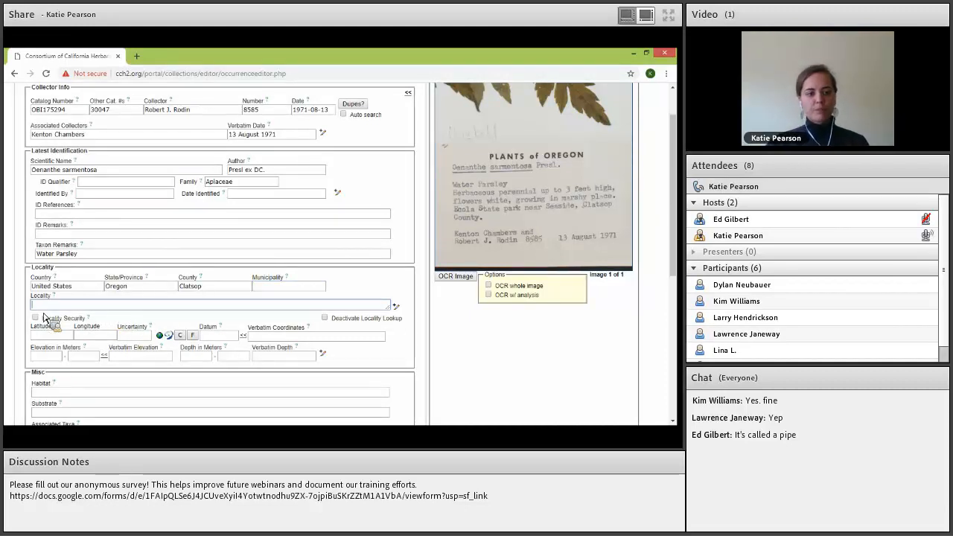
pyautogui.scroll(1, 55, 358)
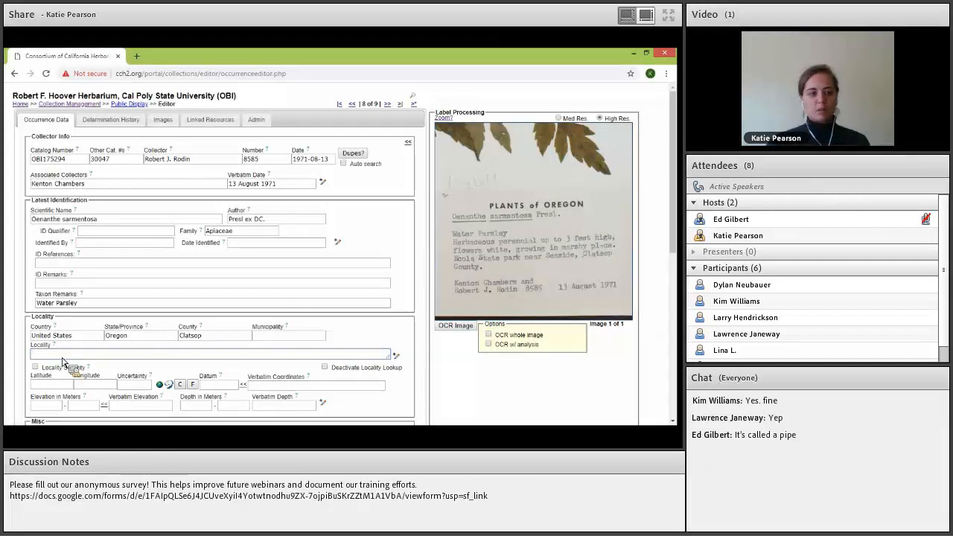
pyautogui.write('Ecola S')
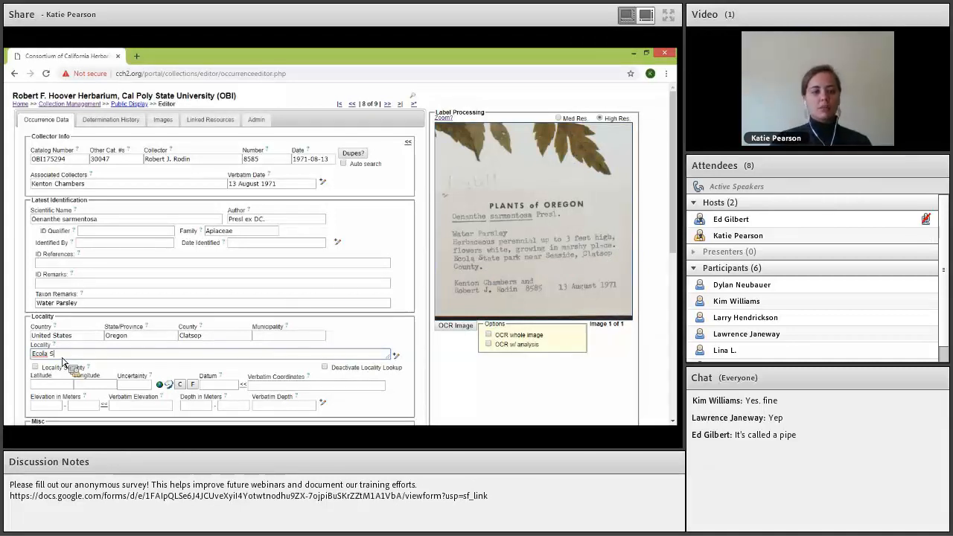
pyautogui.write('tate park near Seaside')
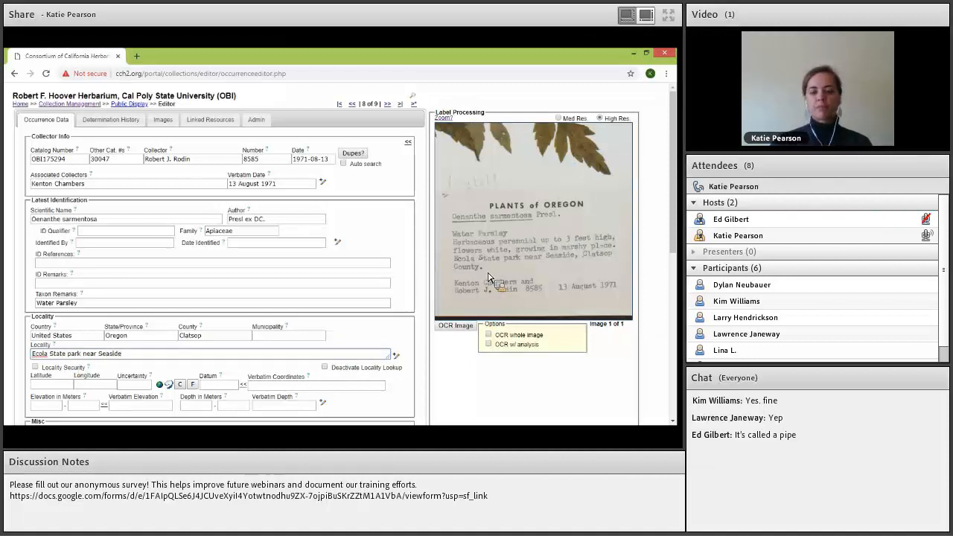
# Enter "in marshy place" as the habitat from the specimen label
pyautogui.scroll(-2, 547, 257)
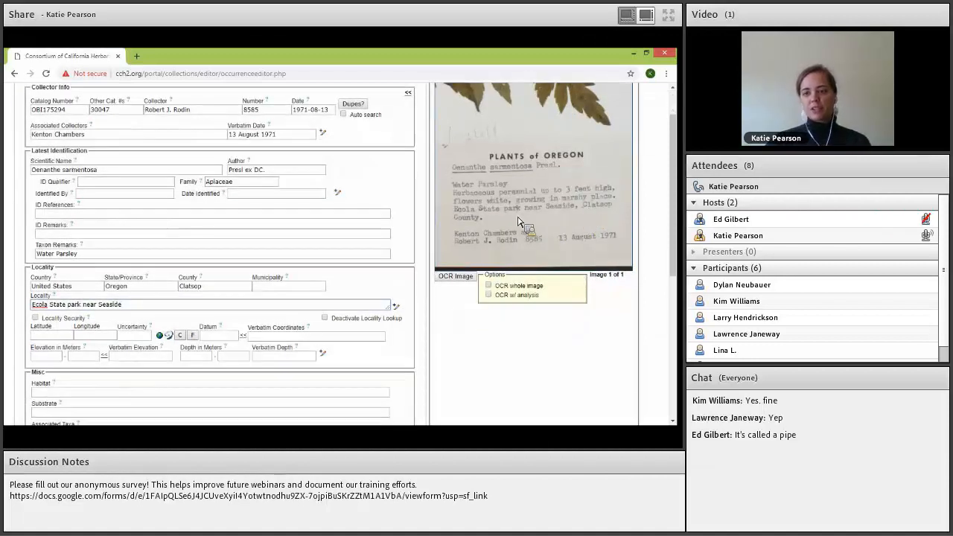
pyautogui.moveTo(464, 227); pyautogui.dragTo(84, 397)
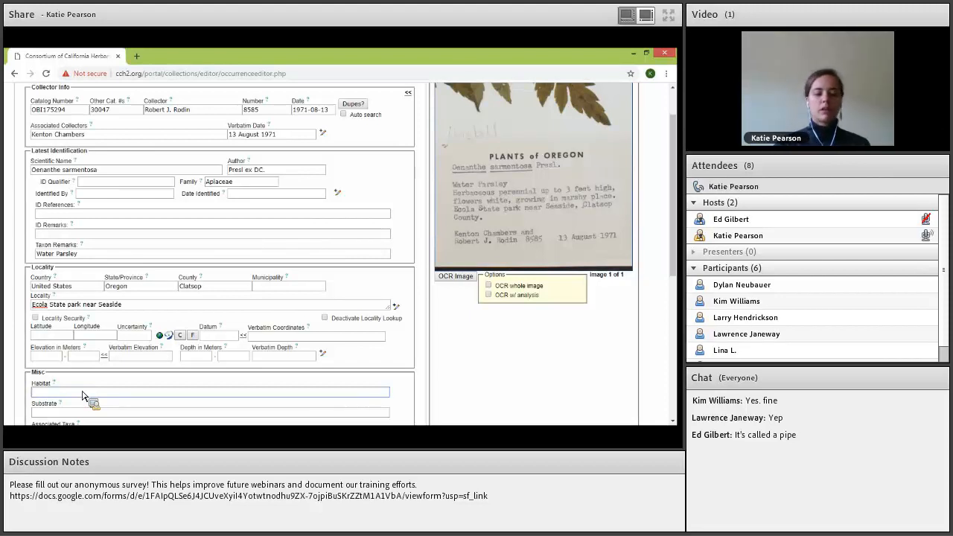
pyautogui.write('in mar')
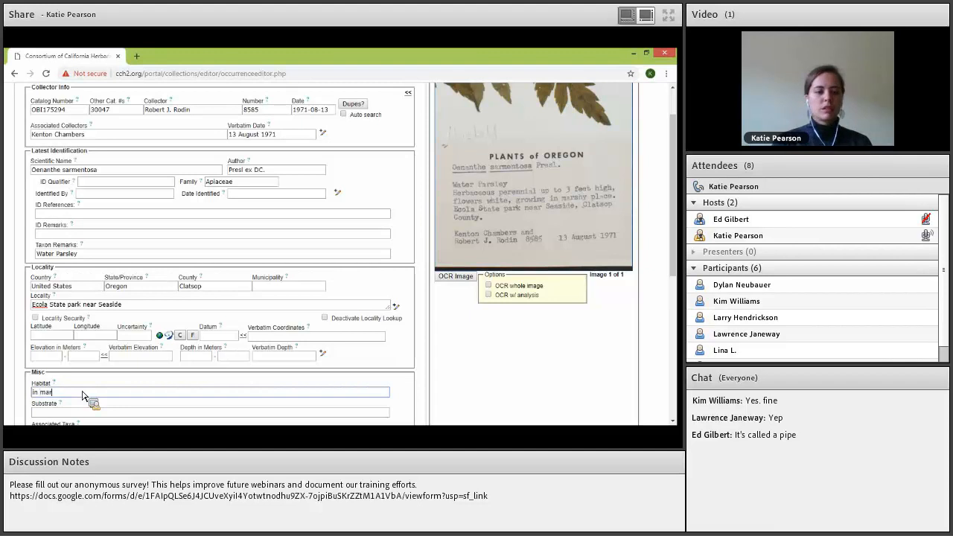
pyautogui.write('shy place')
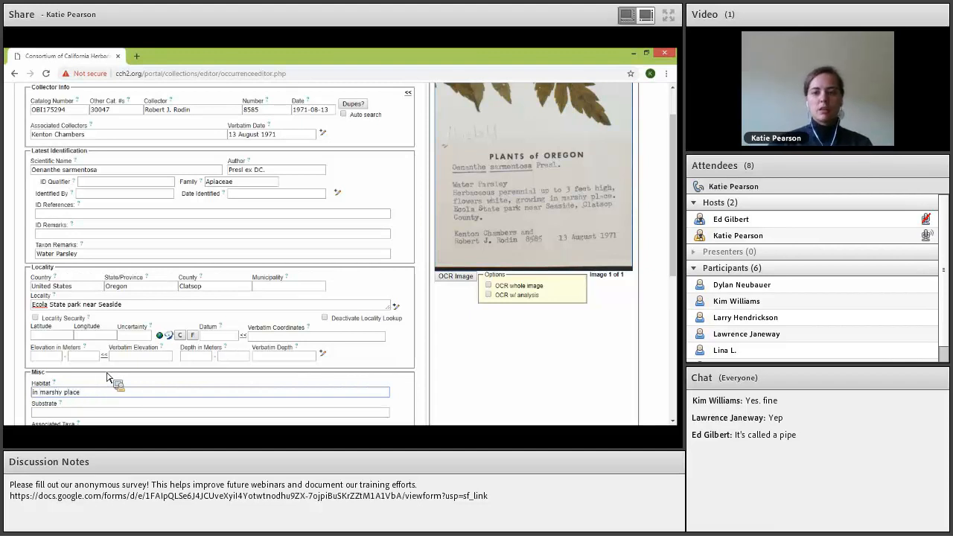
# Skip the substrate and associated taxa and enter "herbaceous perennial up to 3 feet high, flowers high" as the plant description
pyautogui.scroll(-1, 47, 373)
pyautogui.press('Tab')
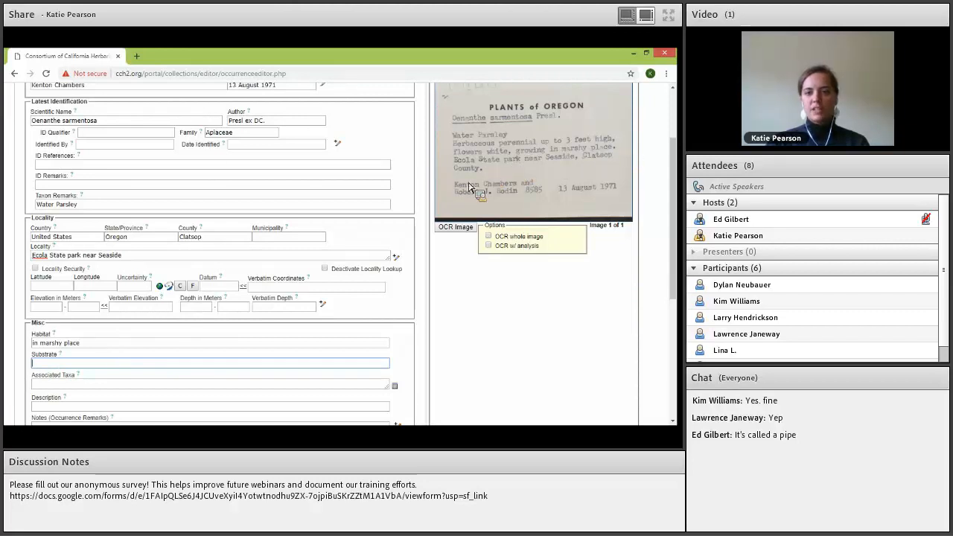
pyautogui.click(101, 388)
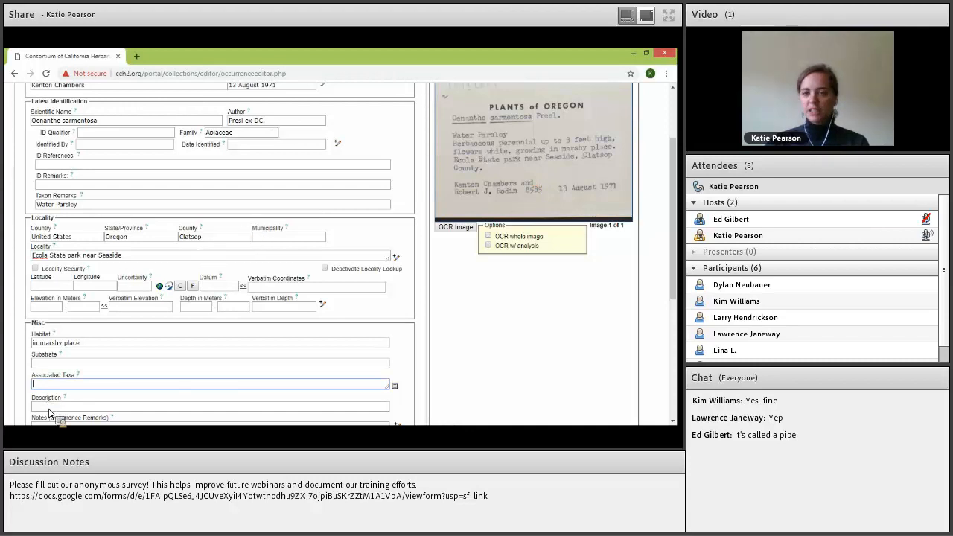
pyautogui.click(71, 407)
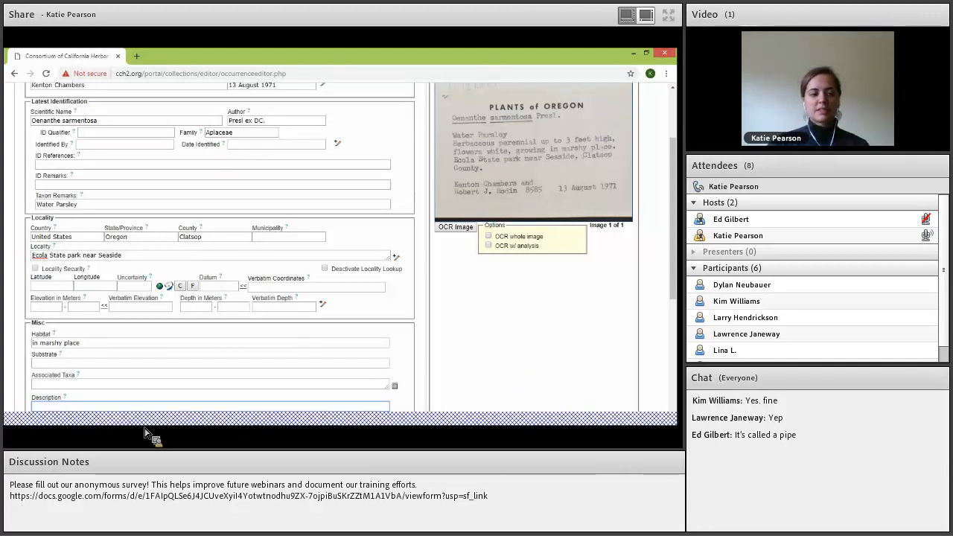
pyautogui.write('herbace')
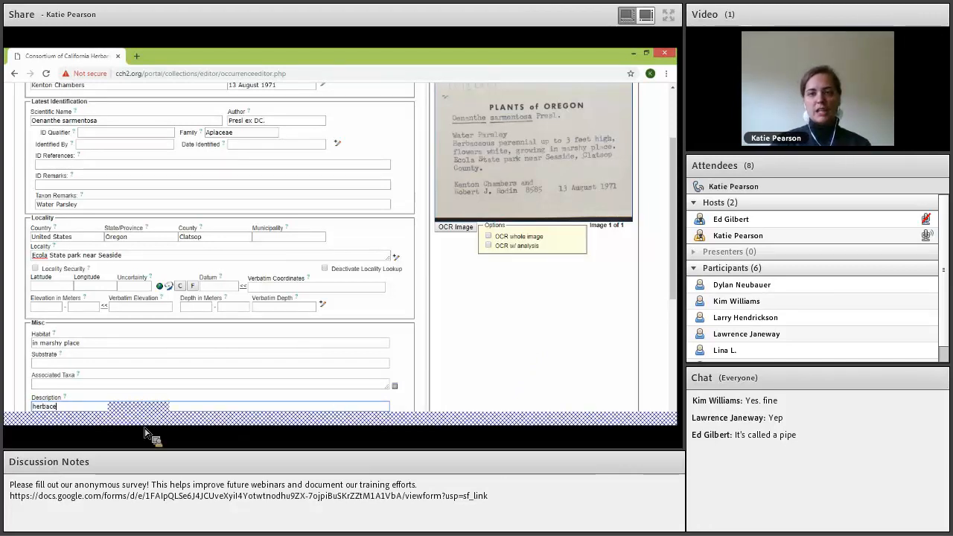
pyautogui.write('ous perennial')
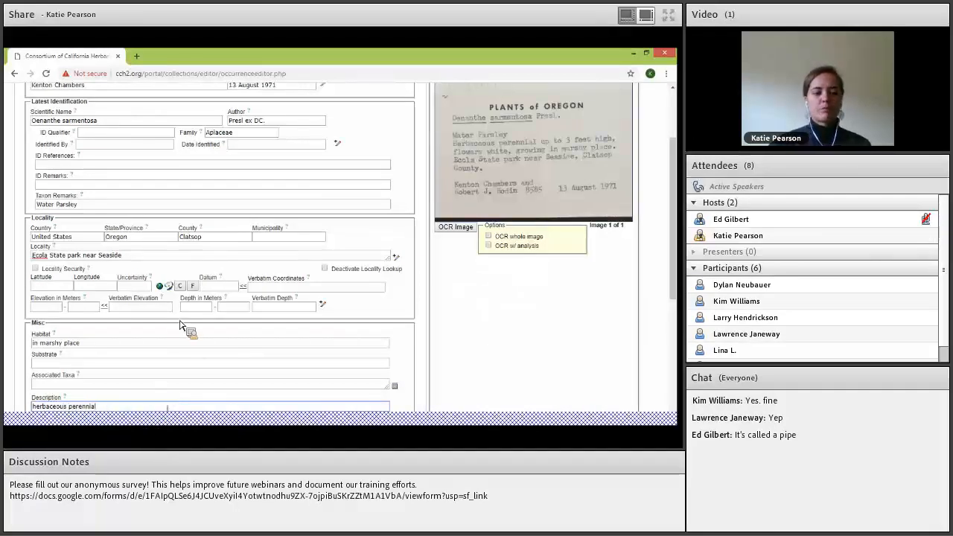
pyautogui.write(' up to 3 feet high')
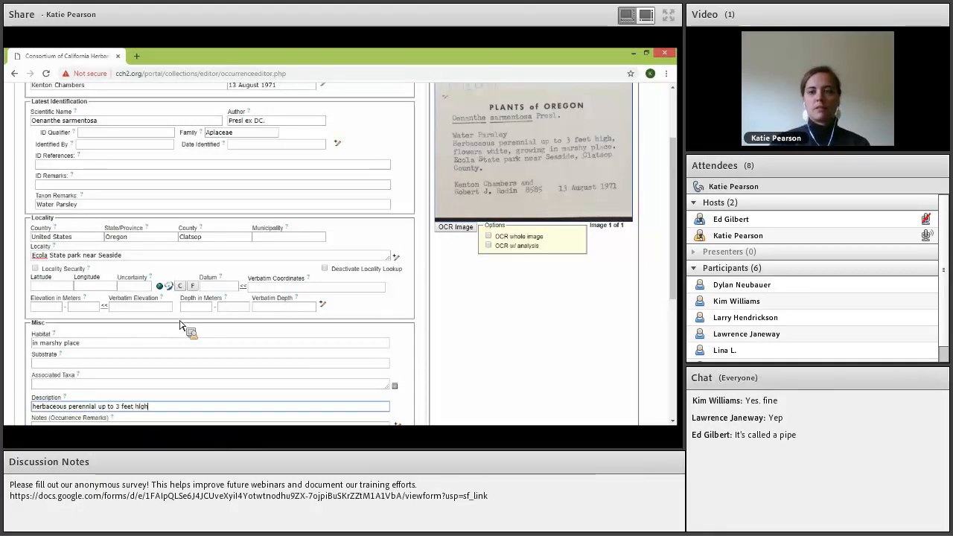
pyautogui.write(', flowers high')
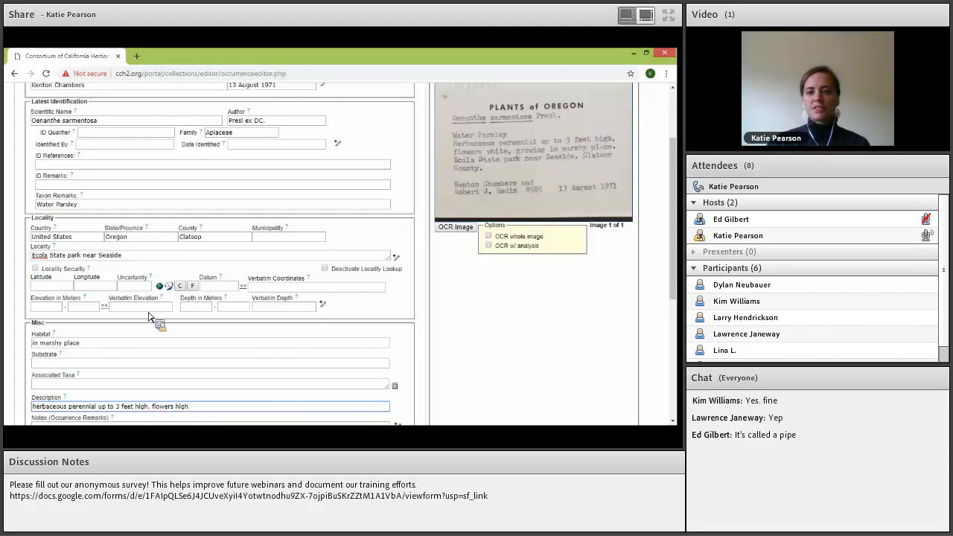
# Look through the remaining Misc fields, including the occurrence notes, life stage and phenology, without entering any values
pyautogui.click(96, 343)
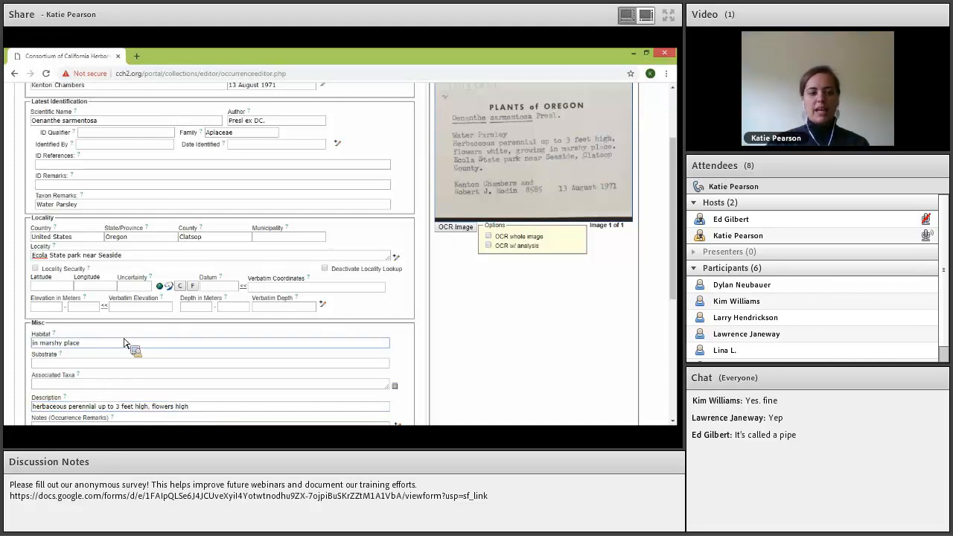
pyautogui.scroll(-1, 137, 338)
pyautogui.scroll(-1, 137, 337)
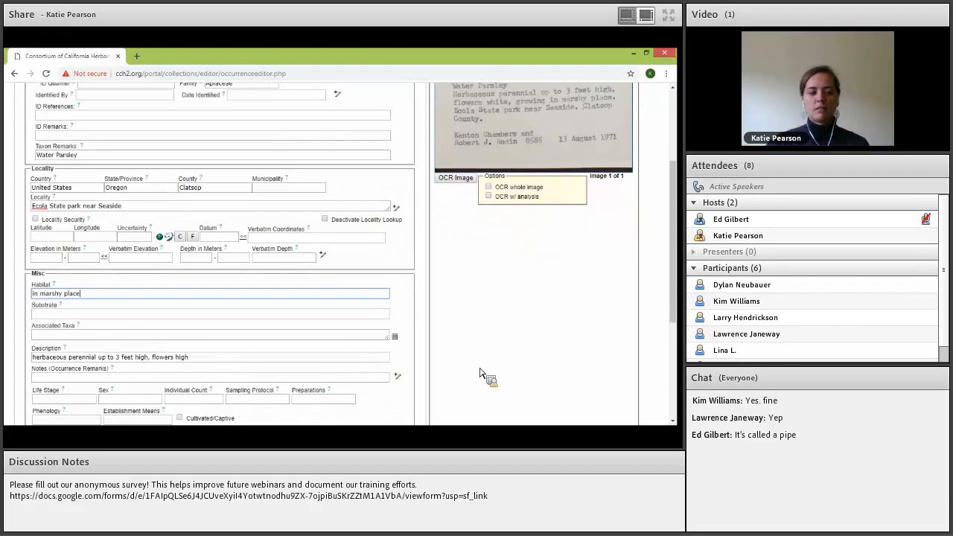
pyautogui.click(139, 380)
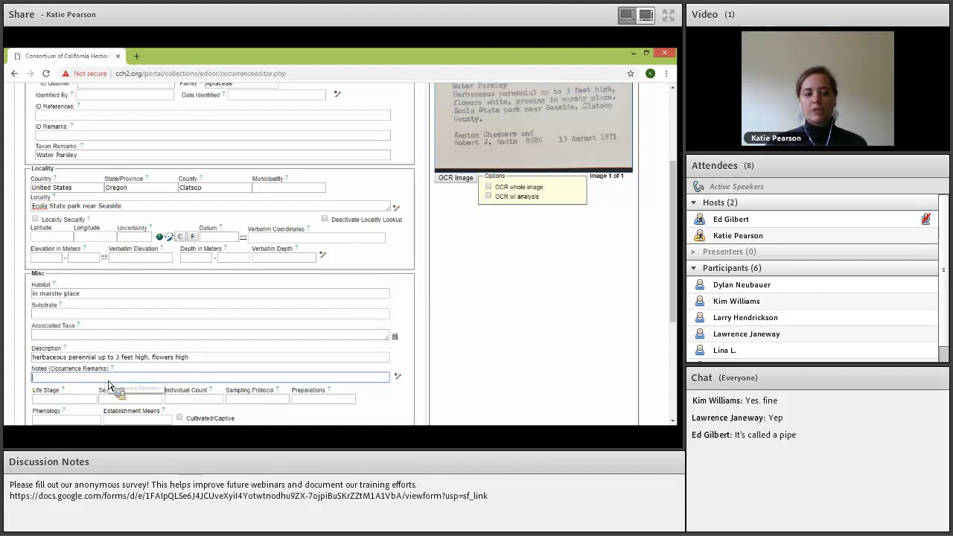
pyautogui.scroll(-1, 84, 361)
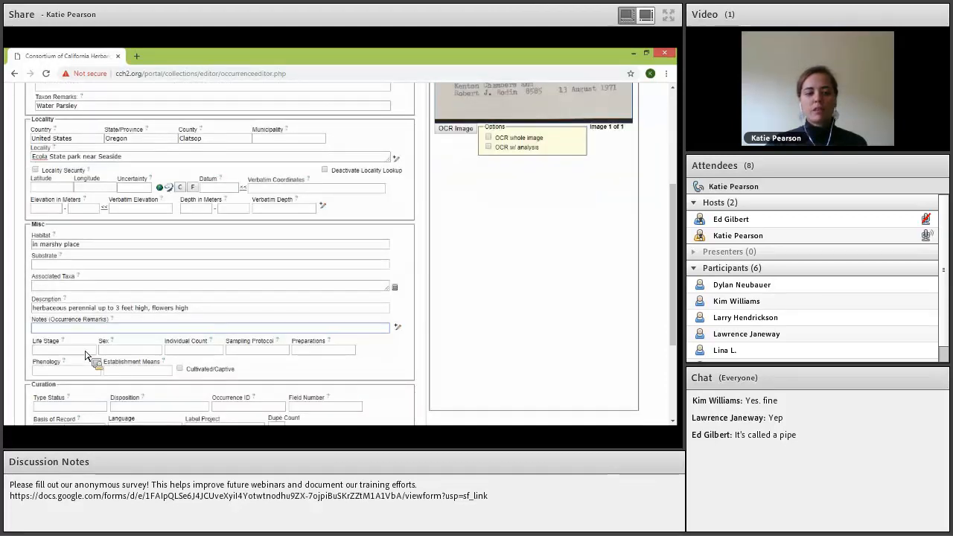
pyautogui.scroll(-2, 86, 356)
pyautogui.click(64, 253)
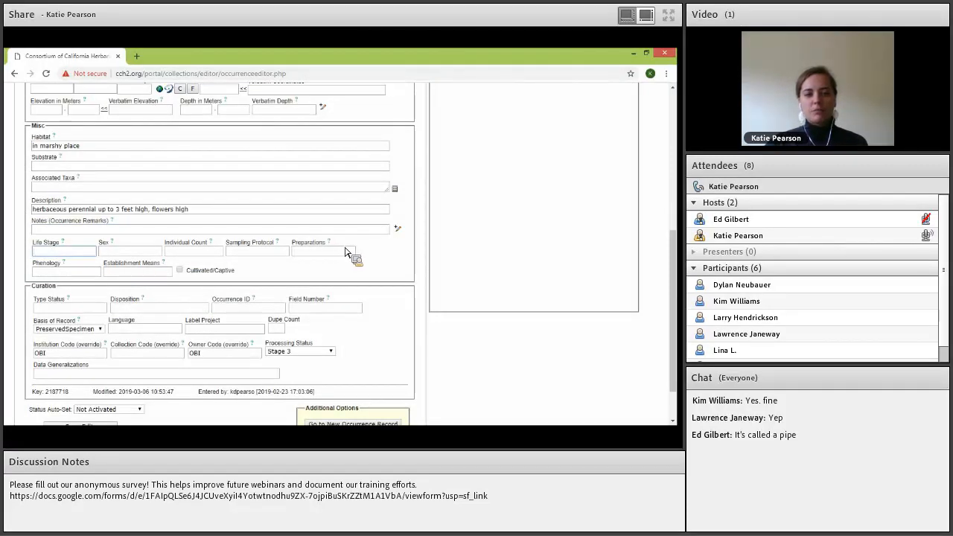
pyautogui.click(70, 271)
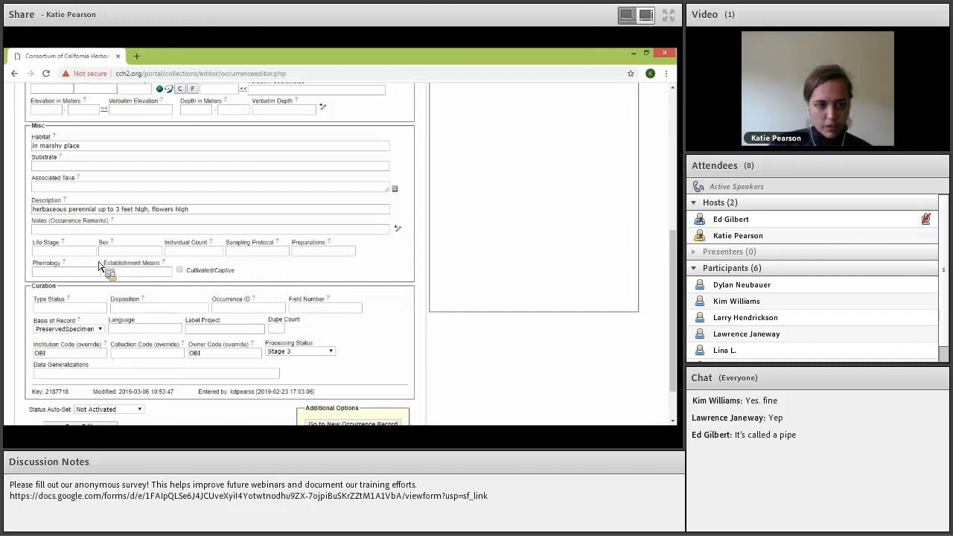
pyautogui.click(81, 274)
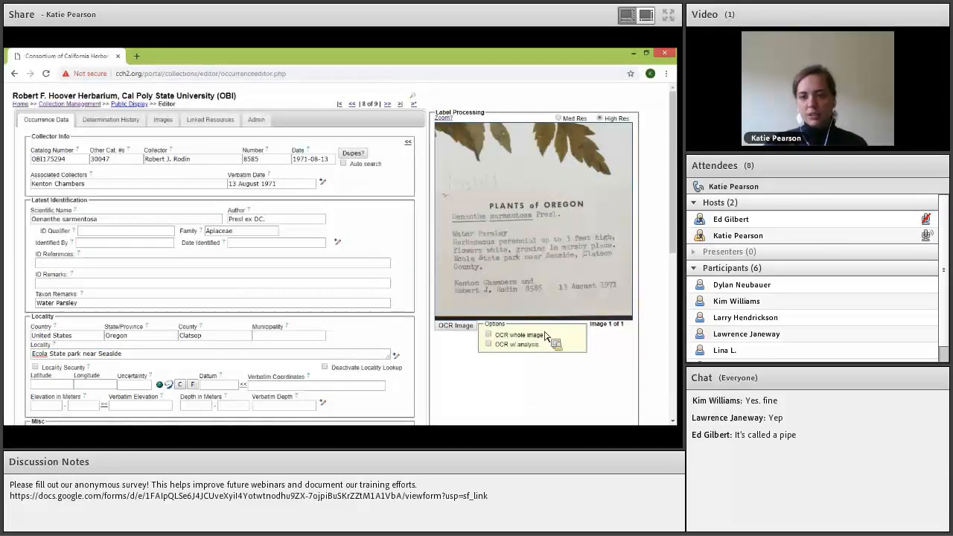
# Examine the Type Status and Disposition fields of the Curation section and check the specimen label for matching information
pyautogui.scroll(-10, 549, 335)
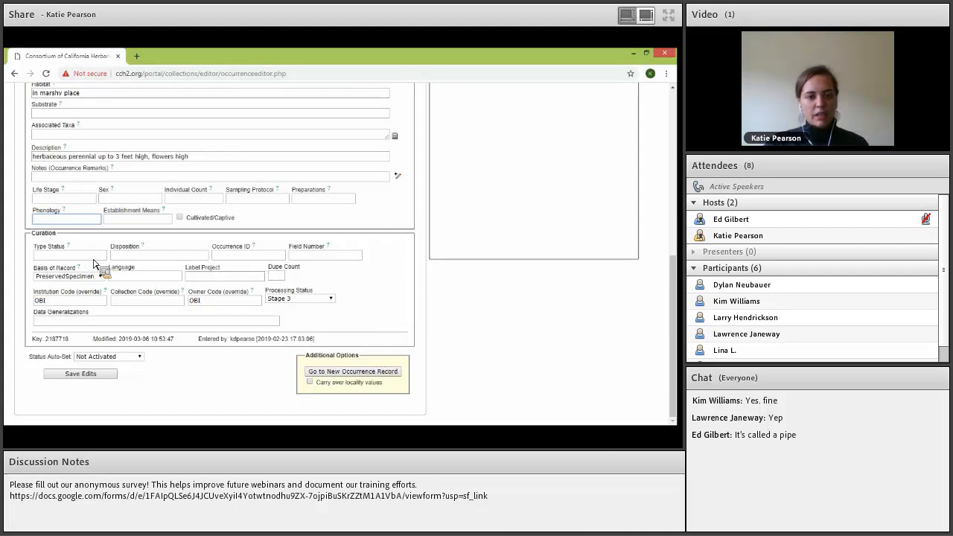
pyautogui.scroll(10, 506, 239)
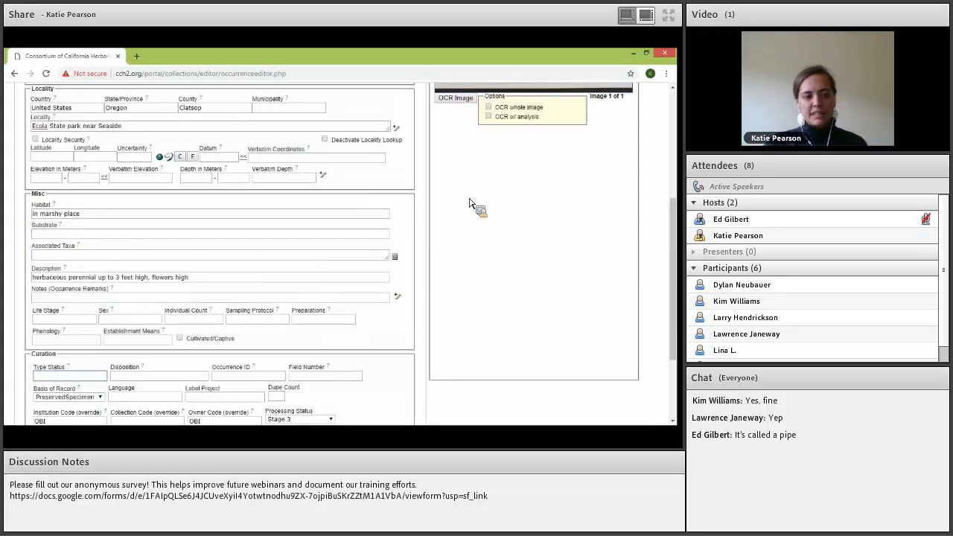
pyautogui.moveTo(574, 274); pyautogui.dragTo(548, 389)
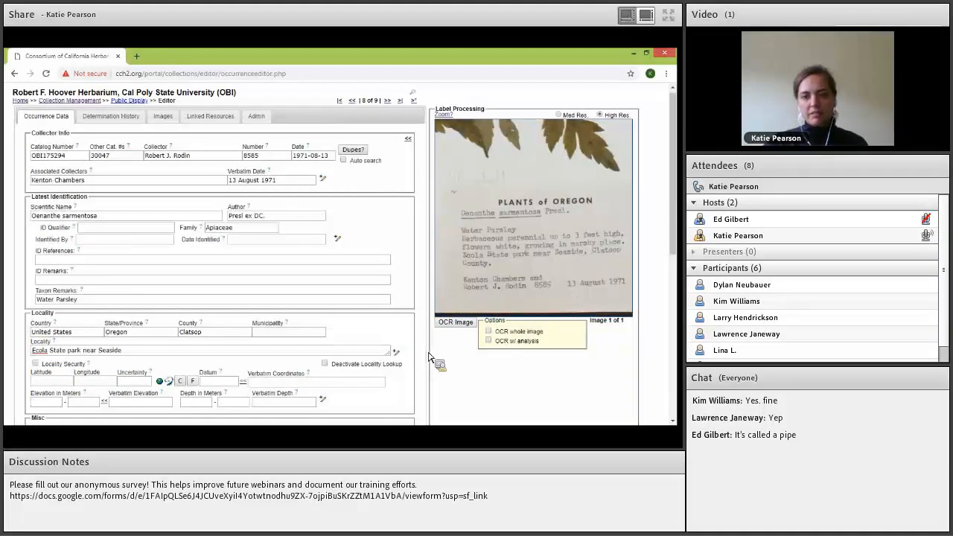
pyautogui.scroll(-1, 95, 254)
pyautogui.scroll(-5, 95, 254)
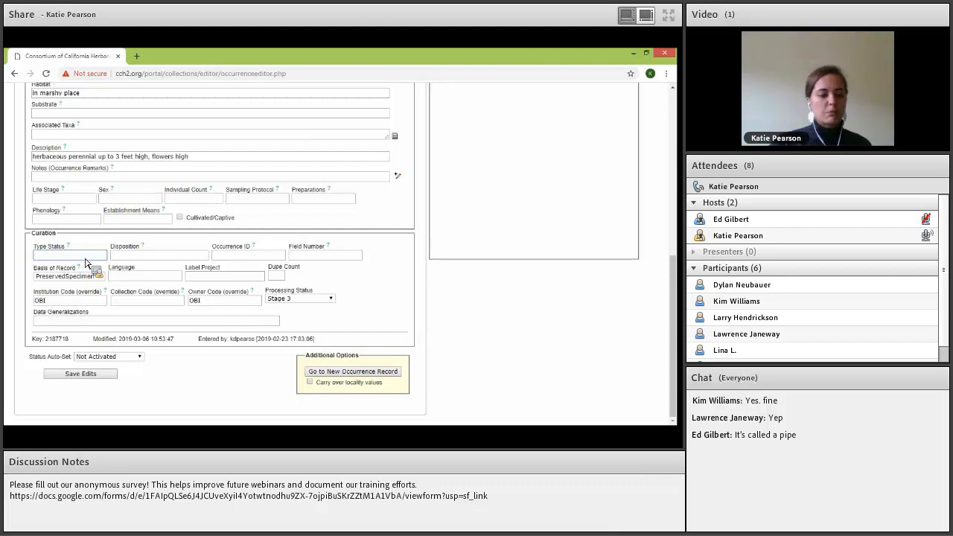
pyautogui.click(84, 257)
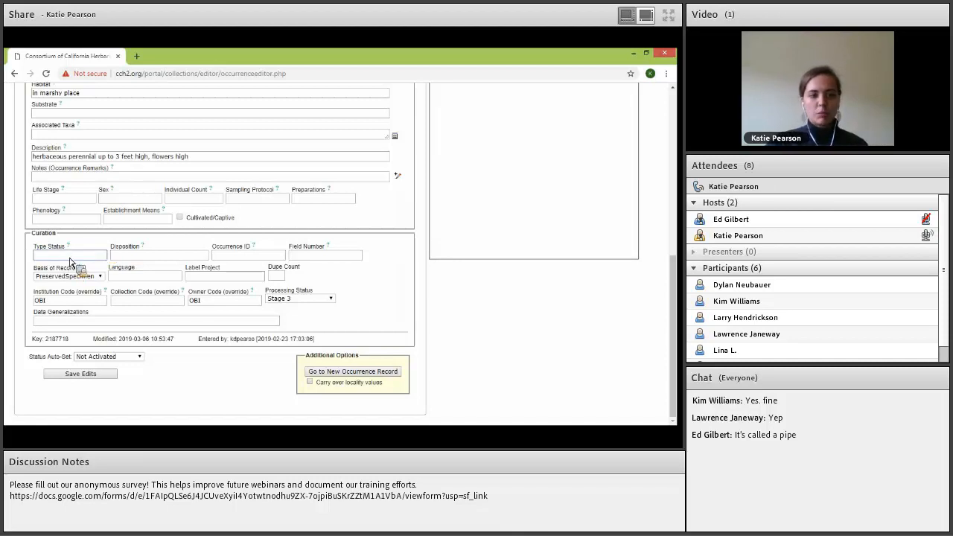
pyautogui.click(141, 256)
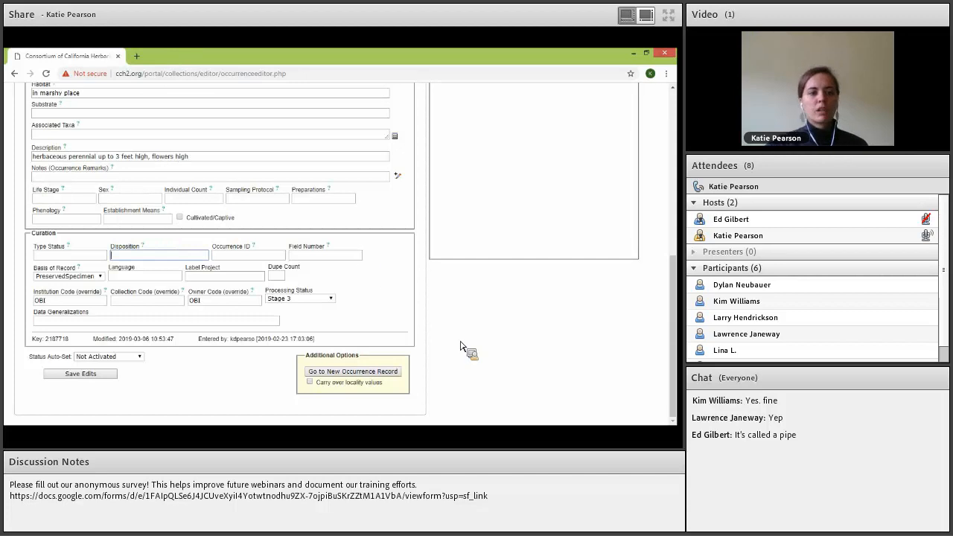
# Review the occurrence notes field and compare the whole record with the specimen label for information not yet transcribed
pyautogui.scroll(1, 63, 238)
pyautogui.scroll(1, 63, 238)
pyautogui.click(65, 227)
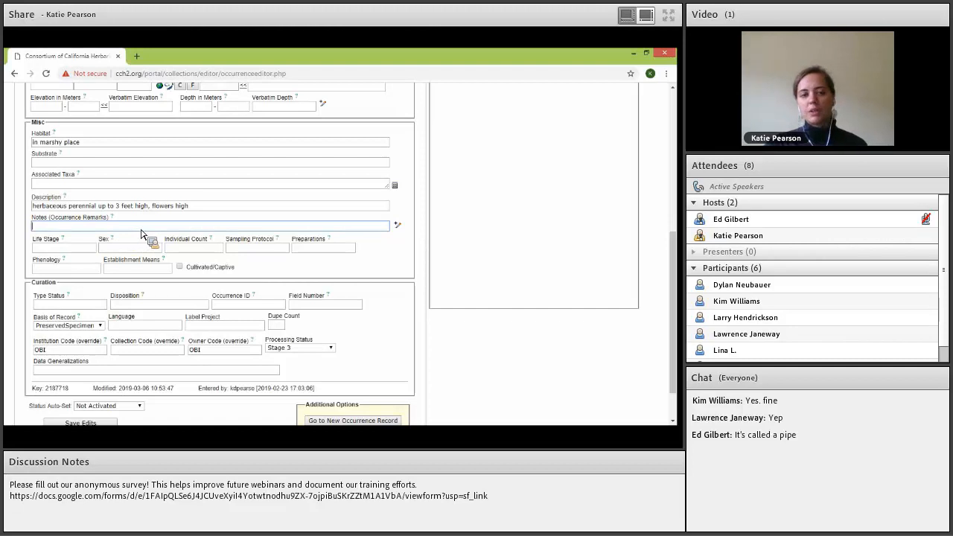
pyautogui.scroll(5, 613, 362)
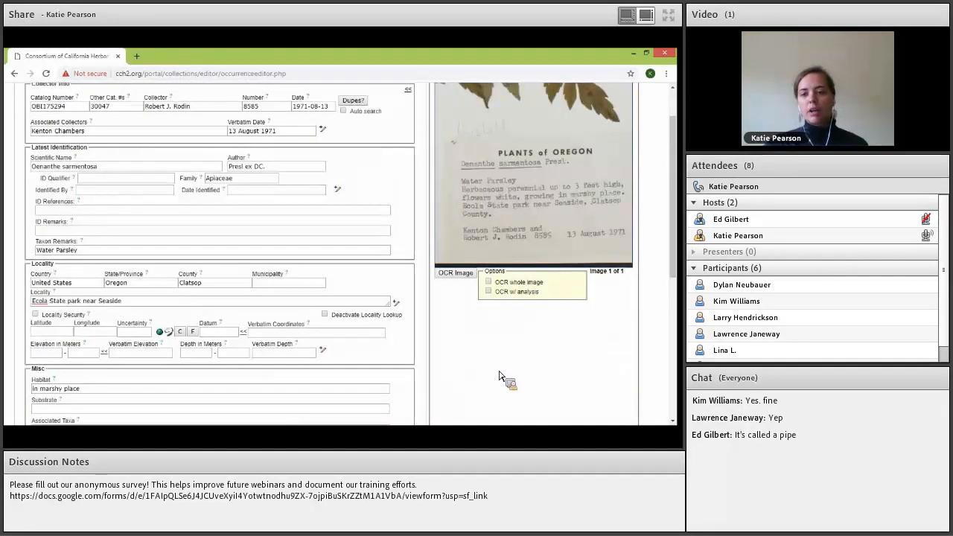
pyautogui.scroll(1, 446, 383)
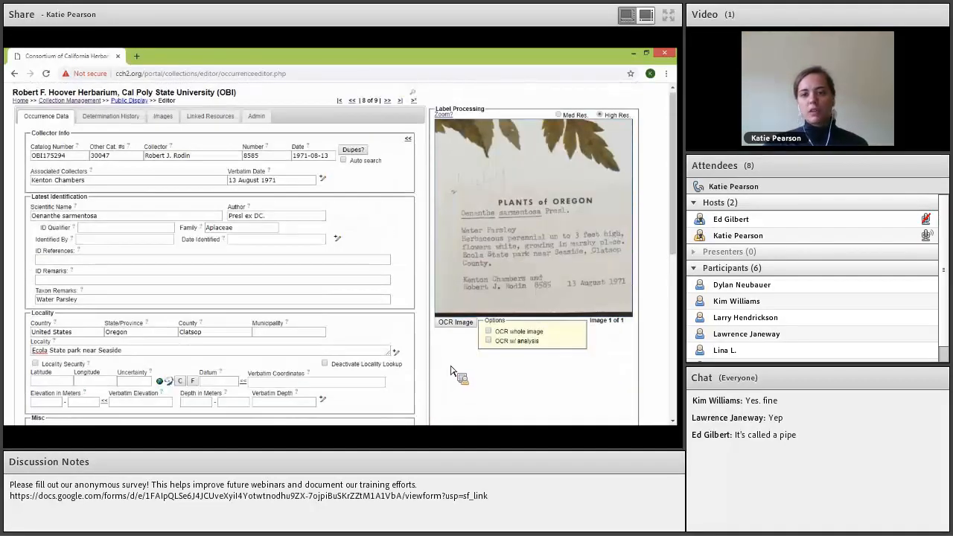
pyautogui.scroll(-5, 452, 372)
pyautogui.scroll(4, 453, 375)
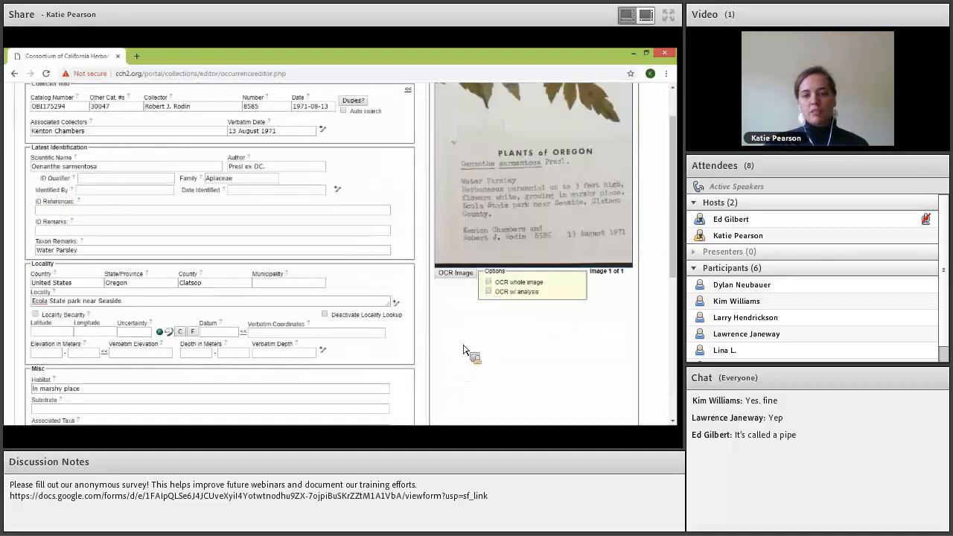
pyautogui.scroll(1, 464, 350)
pyautogui.moveTo(536, 199); pyautogui.dragTo(542, 199)
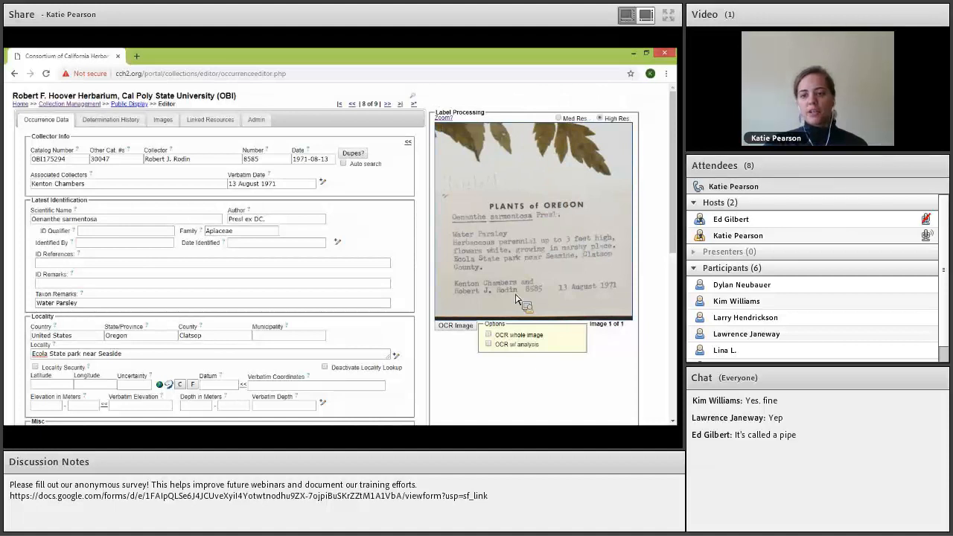
pyautogui.scroll(-4, 512, 369)
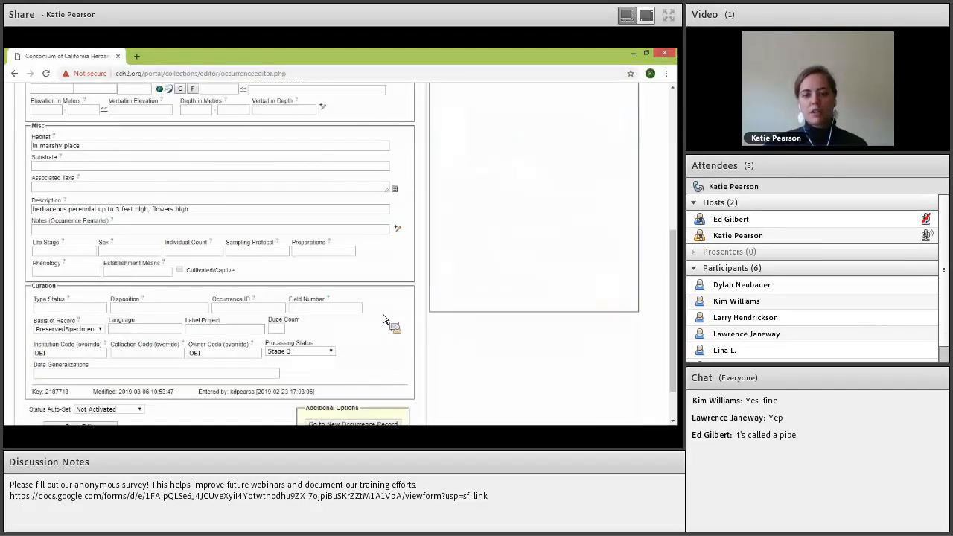
# Examine the available Processing Status options and compare the transcribed record with the specimen label
pyautogui.click(46, 232)
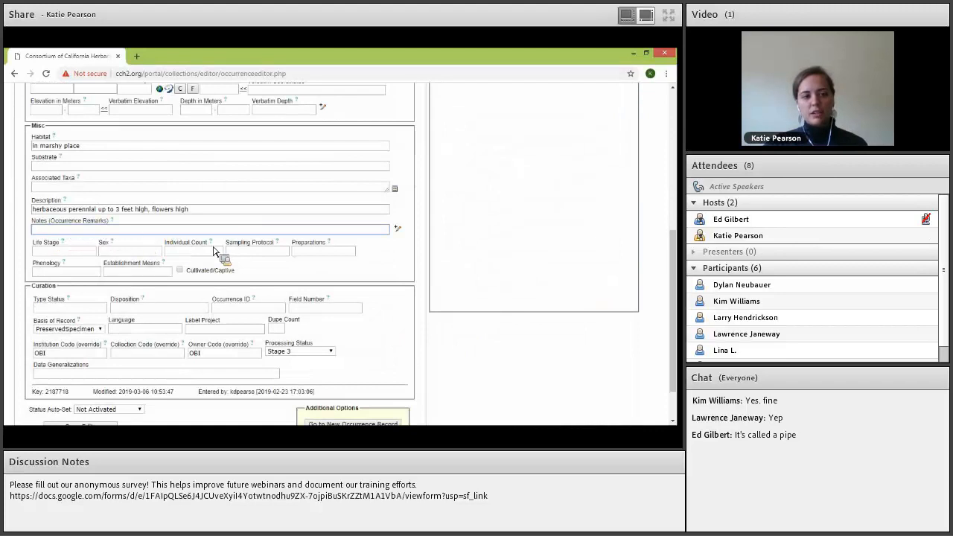
pyautogui.click(321, 354)
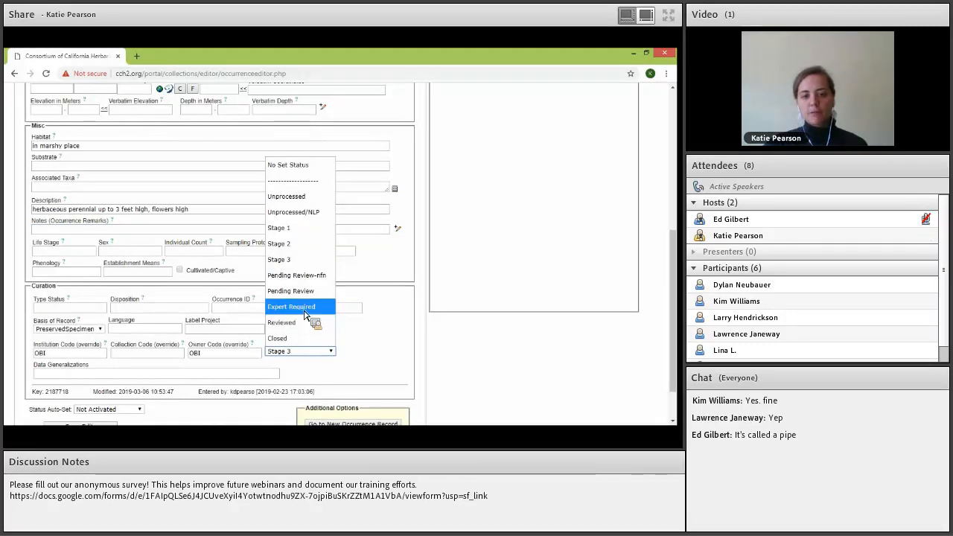
pyautogui.click(386, 358)
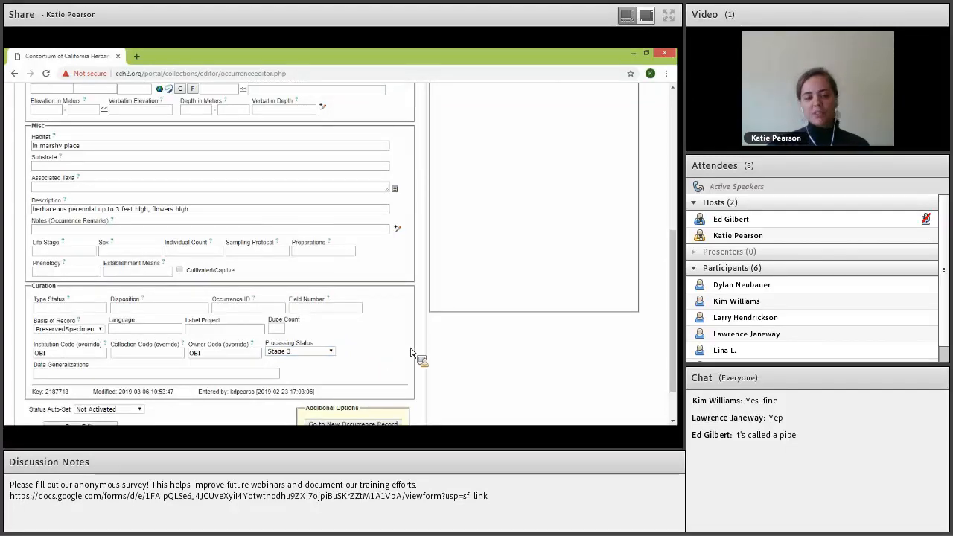
pyautogui.scroll(3, 549, 320)
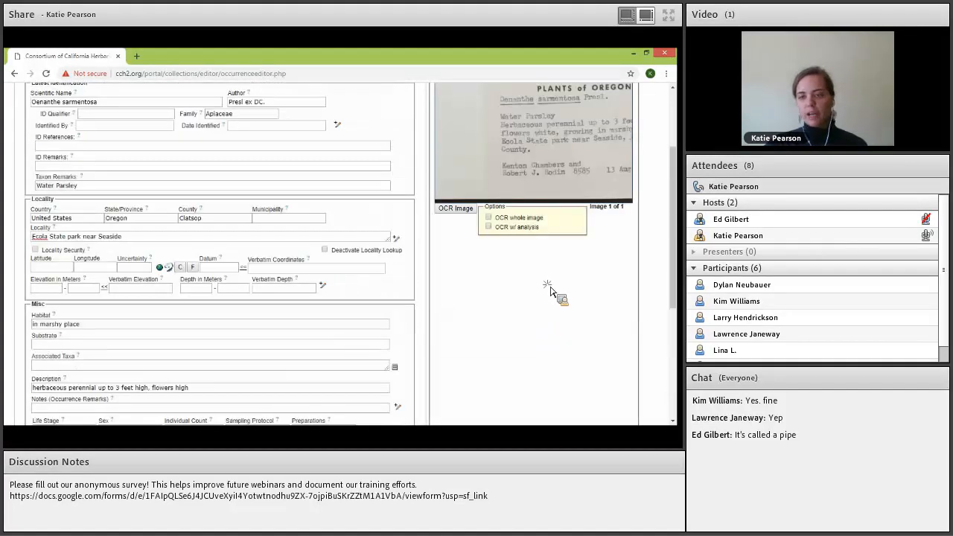
pyautogui.scroll(2, 536, 282)
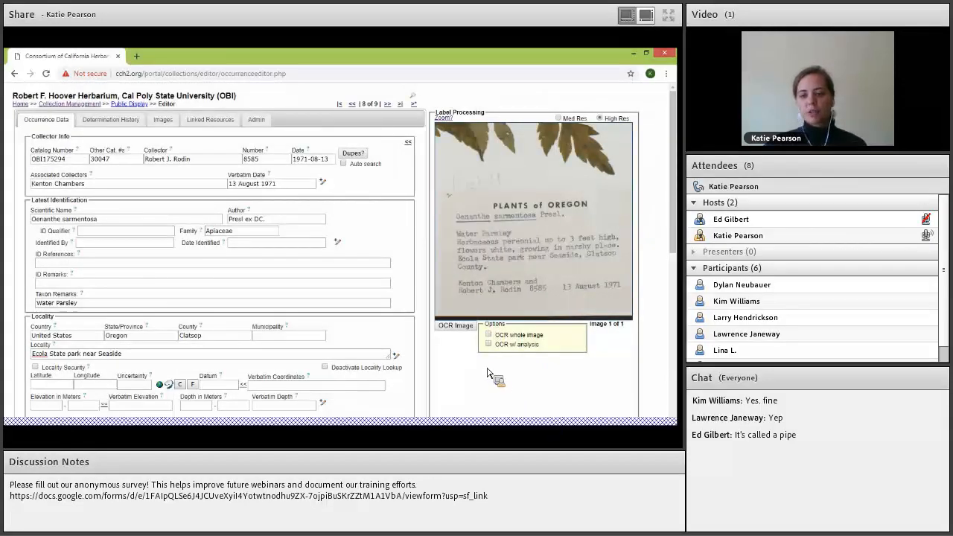
pyautogui.scroll(-4, 305, 311)
pyautogui.scroll(-2, 305, 311)
pyautogui.click(305, 301)
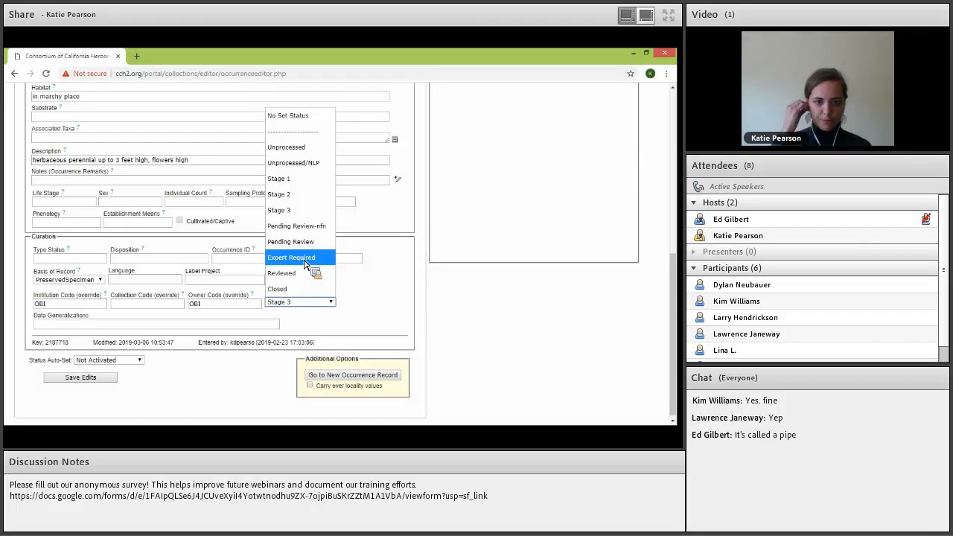
pyautogui.click(527, 313)
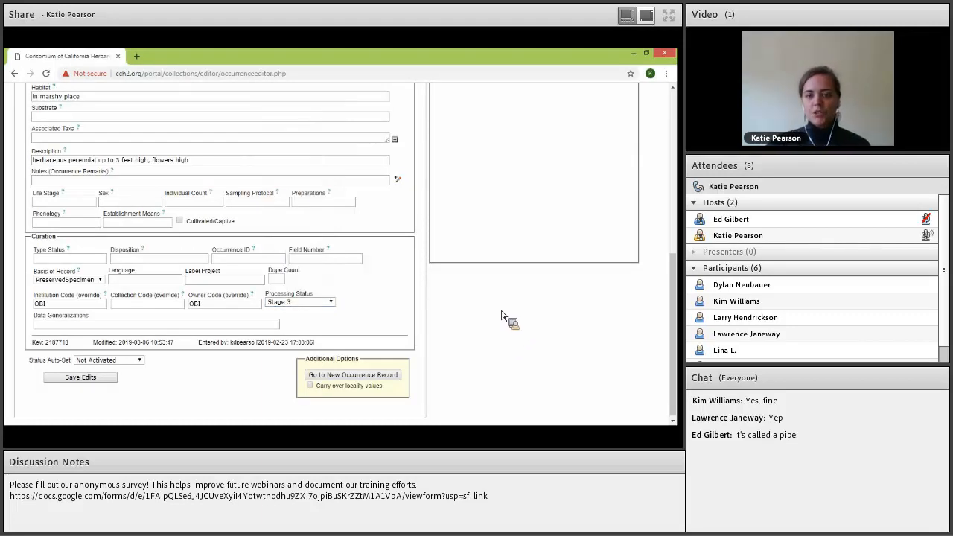
# Set the record's processing status to Pending Review
pyautogui.scroll(5, 502, 318)
pyautogui.scroll(-5, 458, 385)
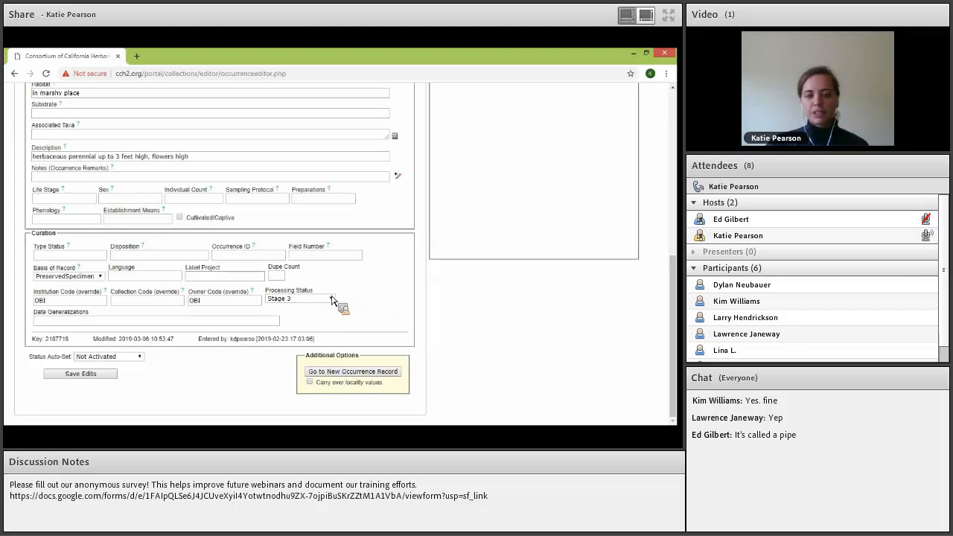
pyautogui.click(301, 299)
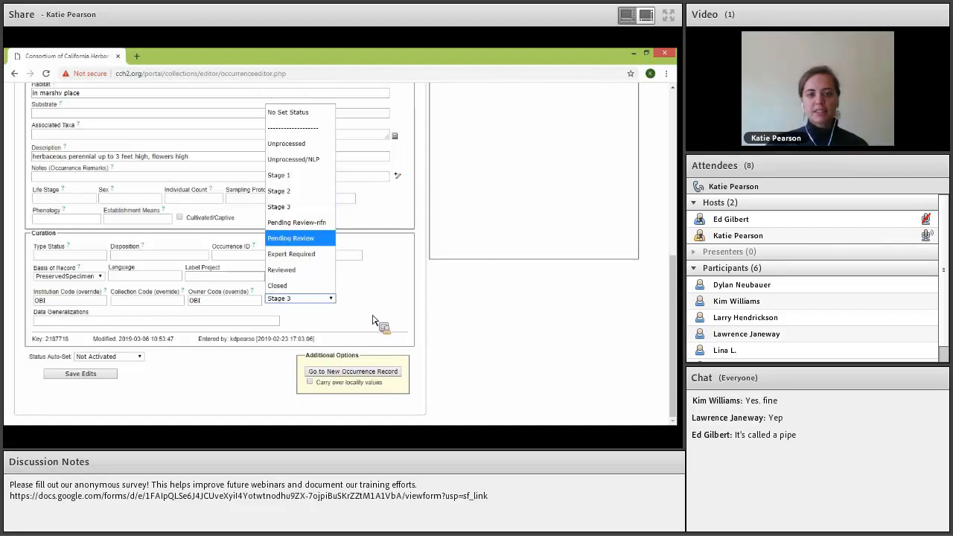
pyautogui.click(291, 239)
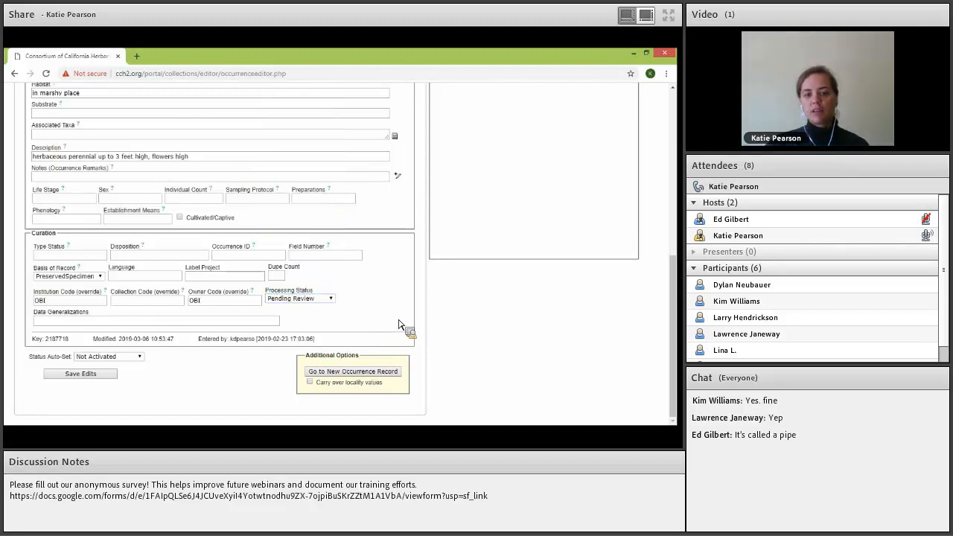
# Recheck the collection fields against the label and the processing status options, and save the record's edits
pyautogui.scroll(10, 399, 325)
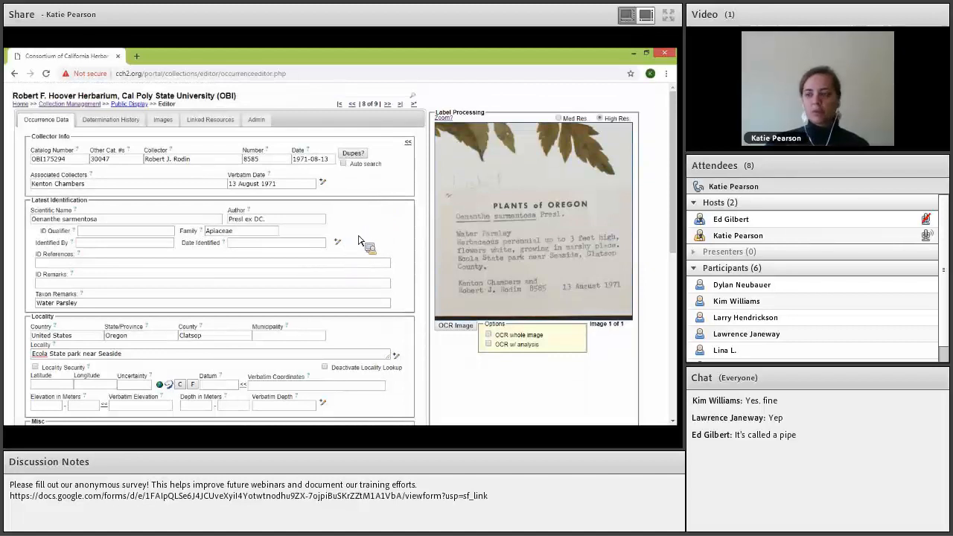
pyautogui.click(296, 186)
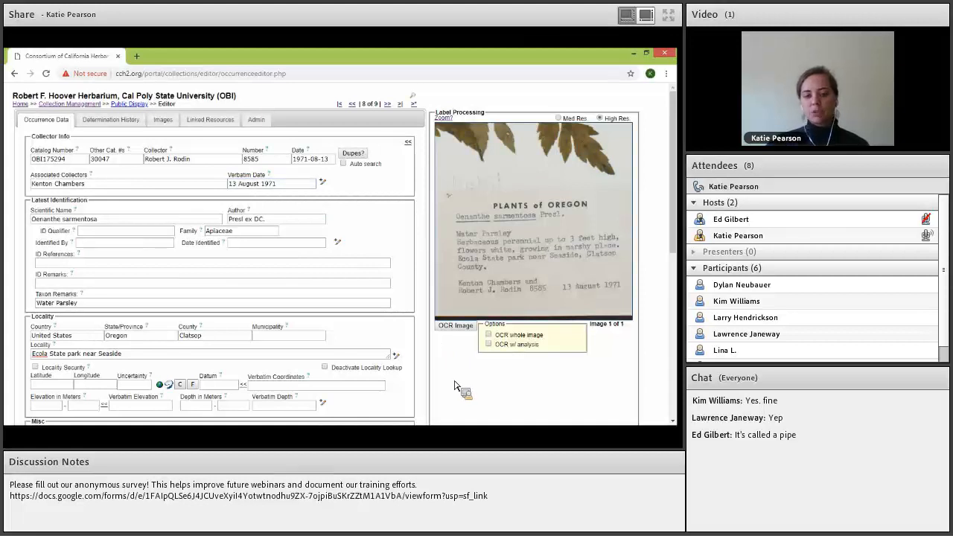
pyautogui.scroll(-1, 448, 378)
pyautogui.scroll(-10, 440, 358)
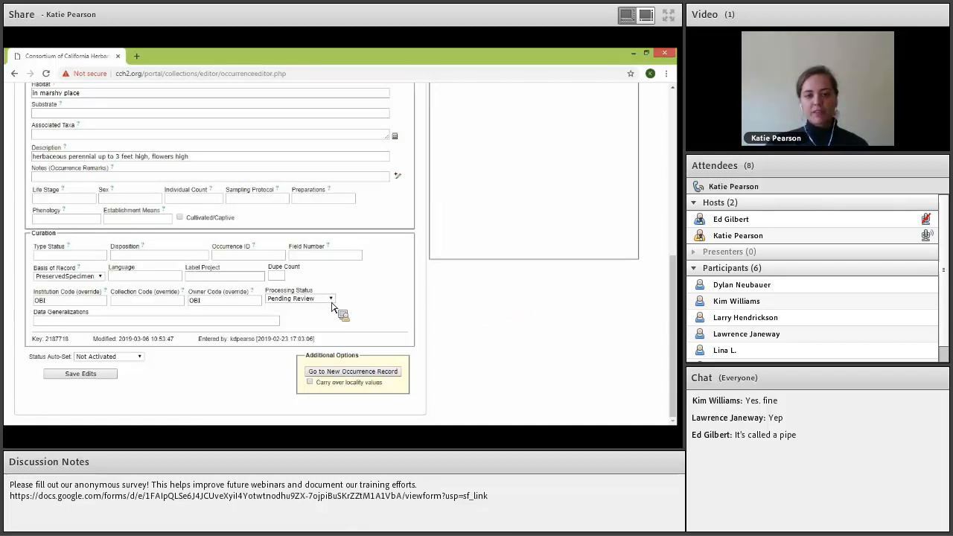
pyautogui.click(326, 300)
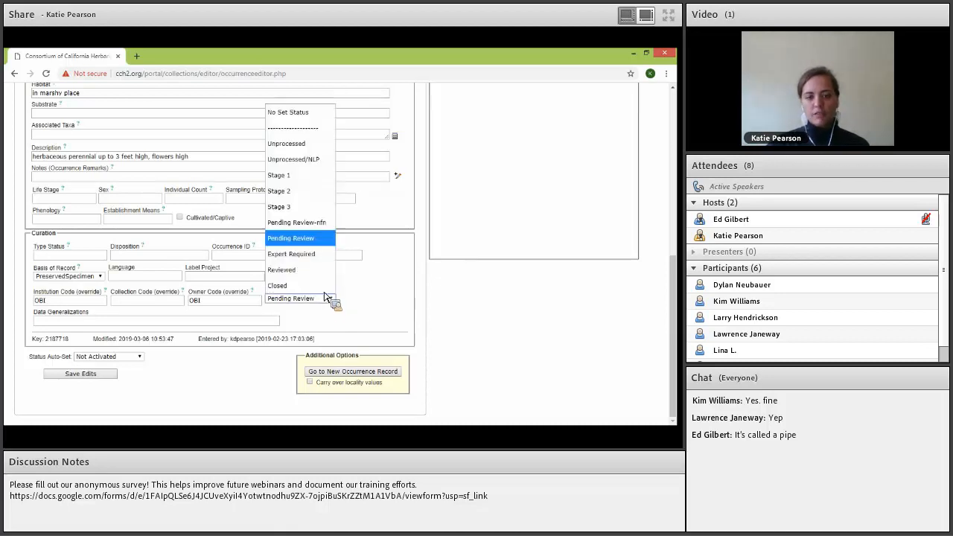
pyautogui.click(362, 318)
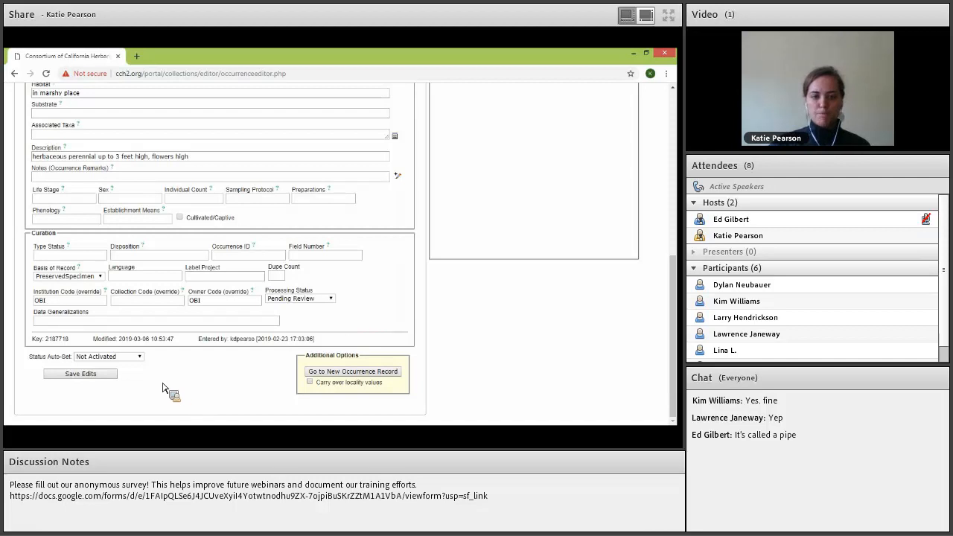
pyautogui.click(80, 374)
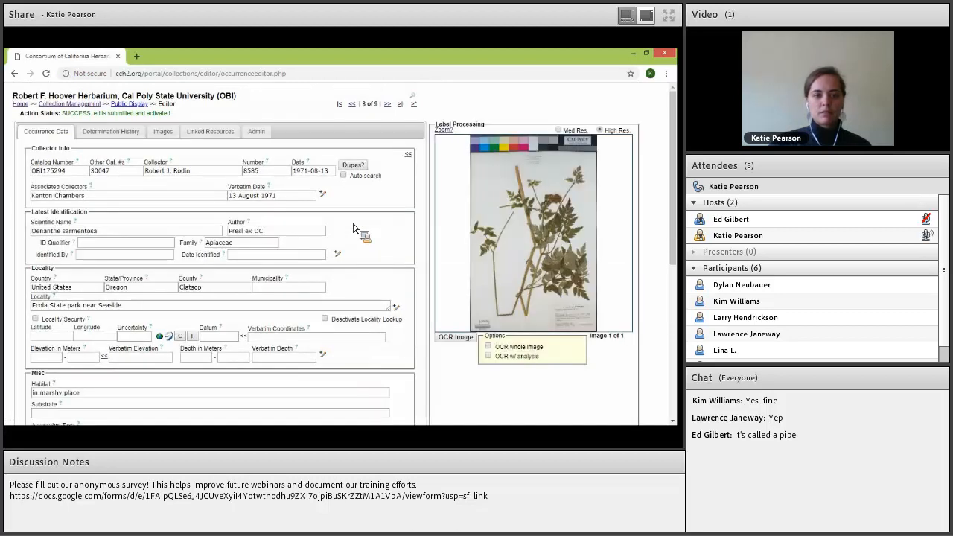
# Open the next specimen record and enlarge its image on the "Plants of Wyoming" label
pyautogui.click(388, 104)
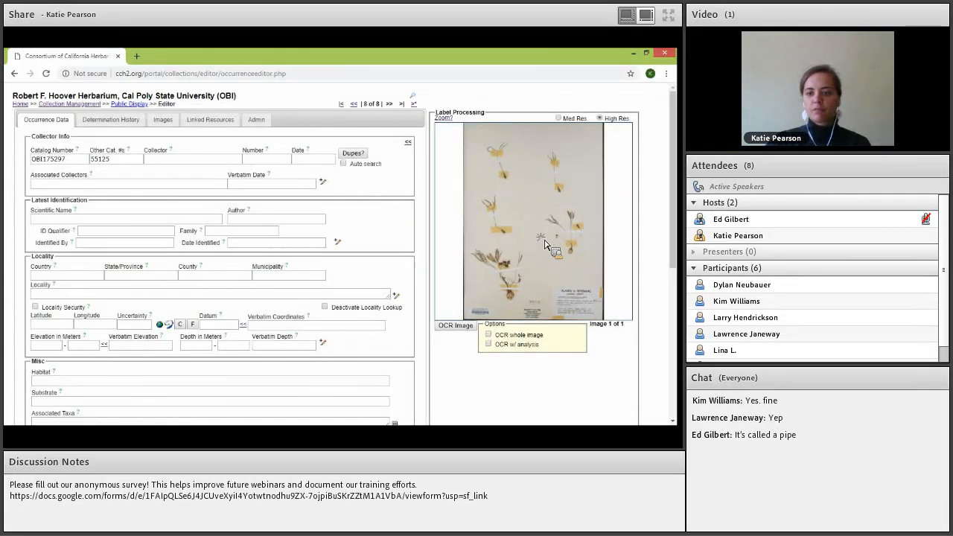
pyautogui.scroll(5, 551, 253)
pyautogui.moveTo(600, 294); pyautogui.dragTo(556, 229)
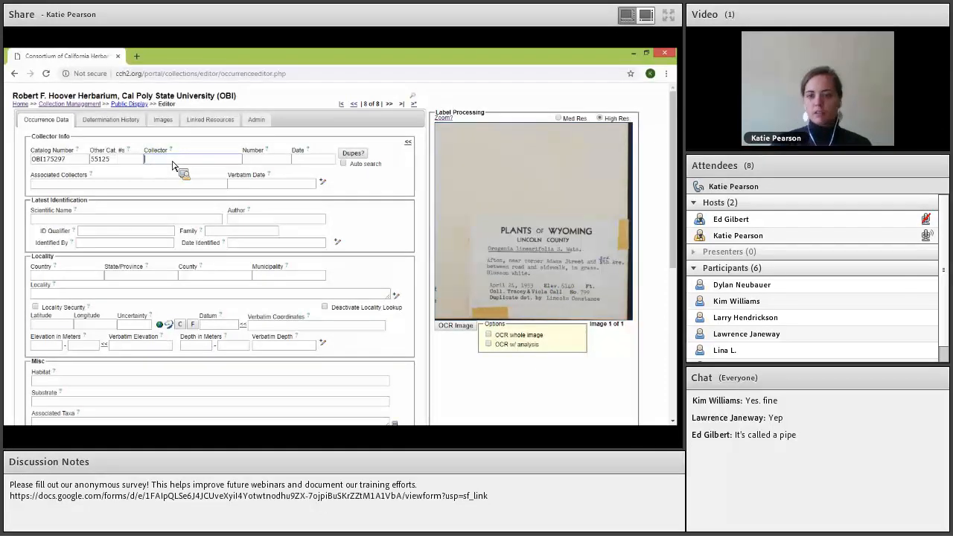
# Enter the first collector's full name as collector and the second collector's full name as associated collector, as given on the label
pyautogui.write('Tracey')
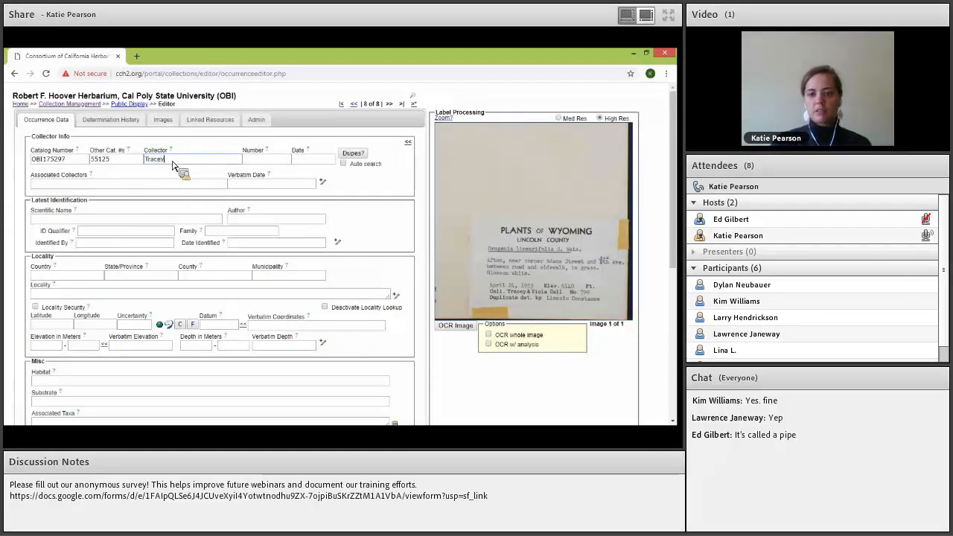
pyautogui.write(' Call')
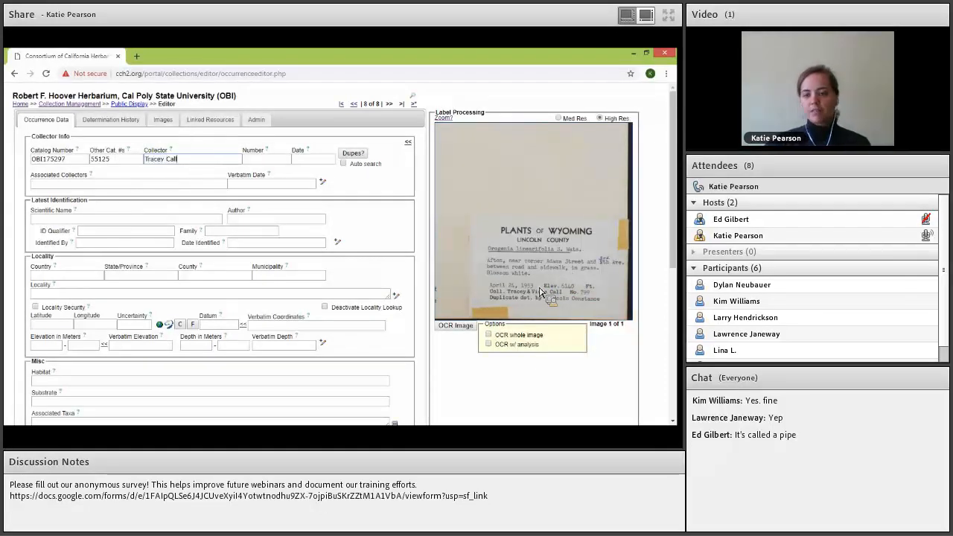
pyautogui.scroll(1, 523, 298)
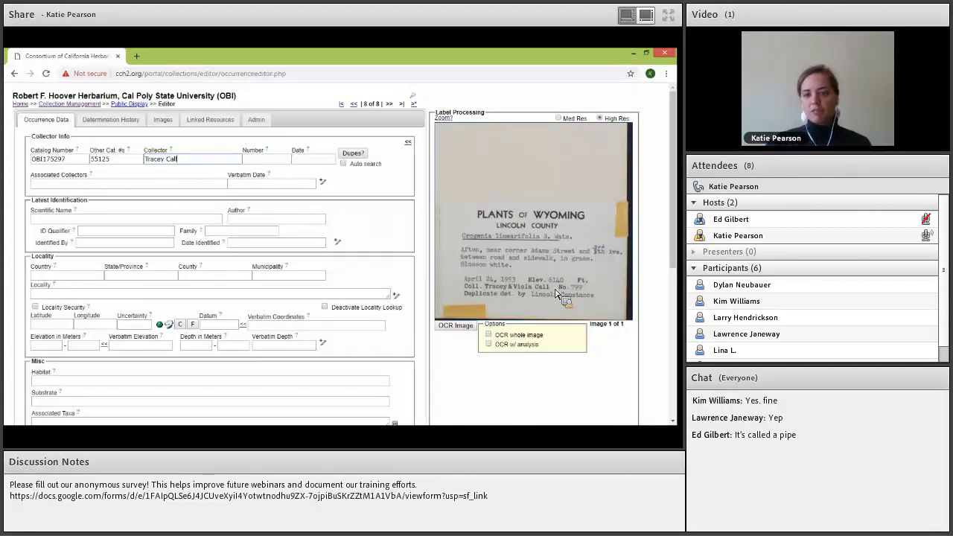
pyautogui.click(131, 188)
pyautogui.write('Viola ')
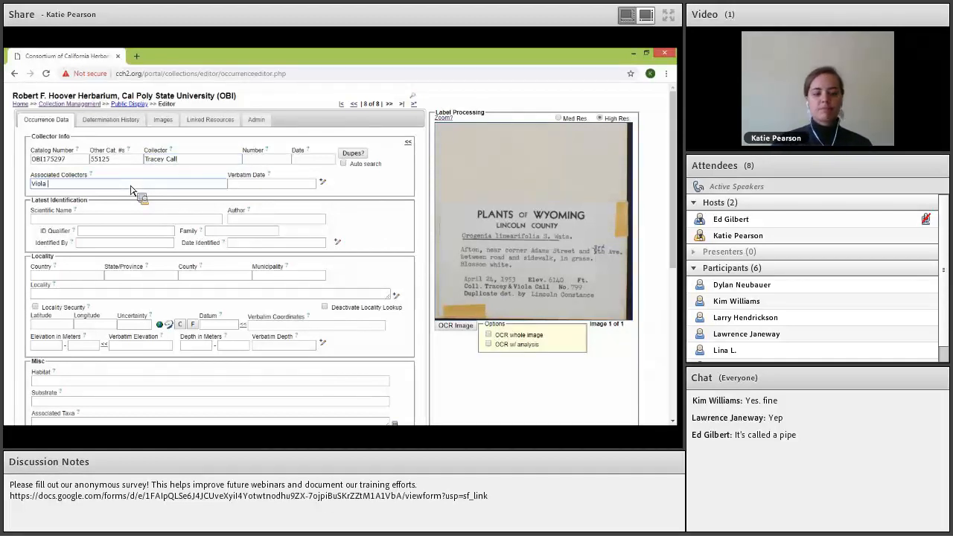
pyautogui.write('Call')
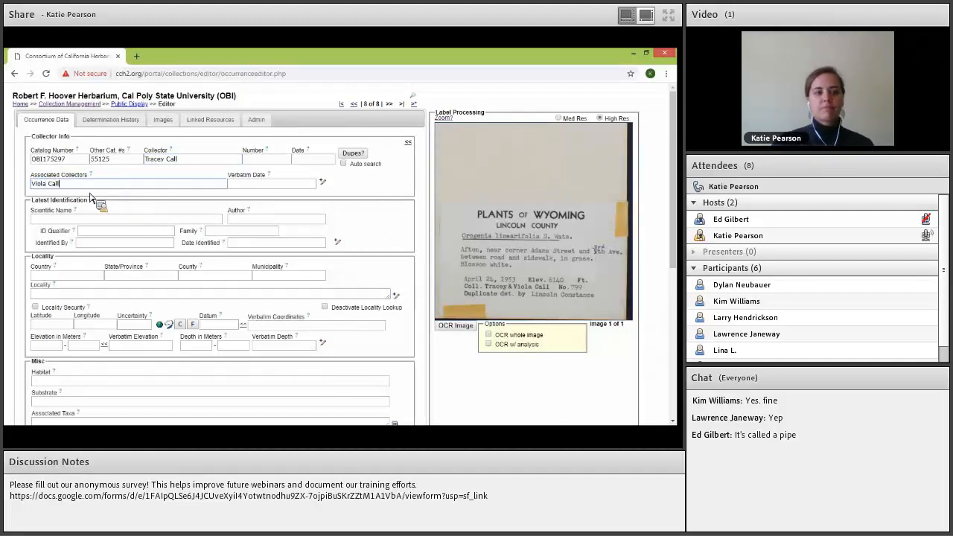
# Enter collector number 799 and date 1953-04-24, and search for duplicate specimen records
pyautogui.click(267, 162)
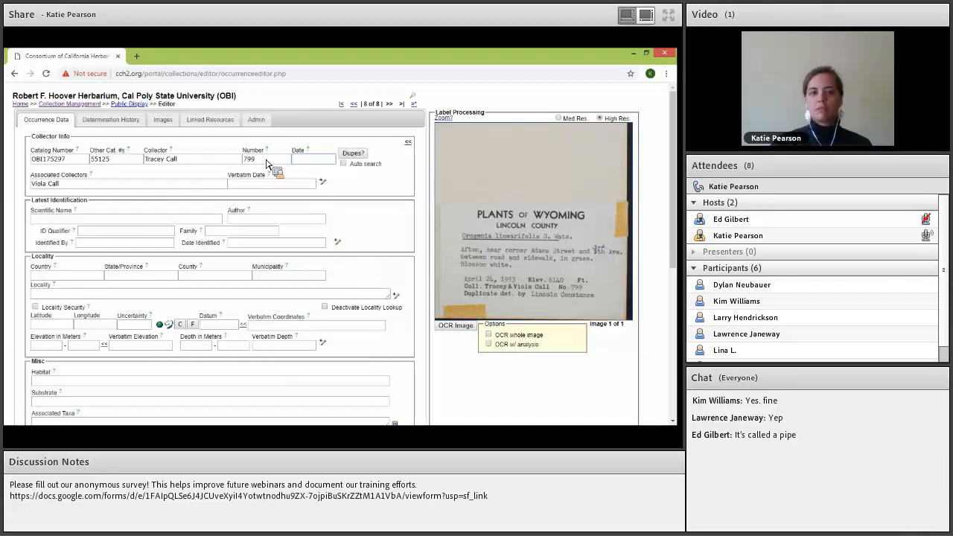
pyautogui.write('1953-04-24')
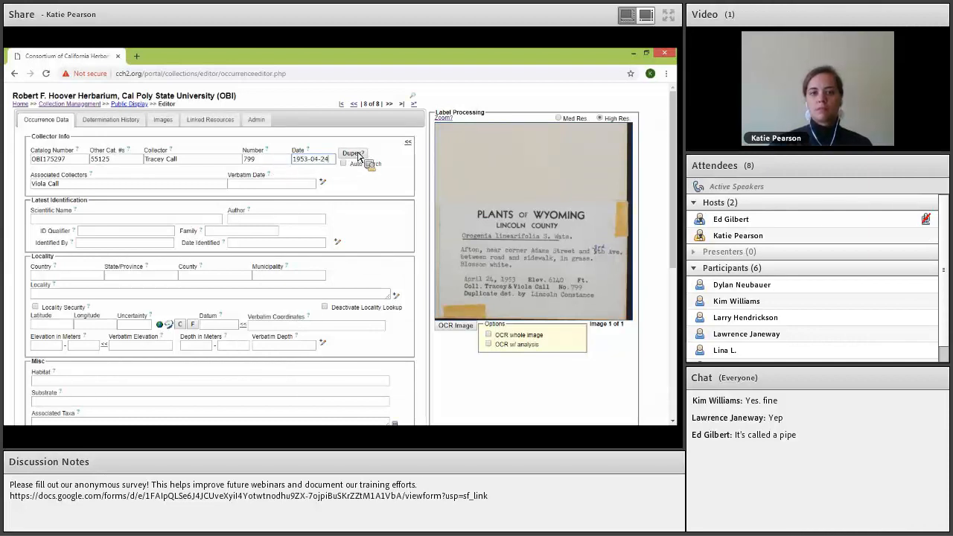
pyautogui.click(355, 153)
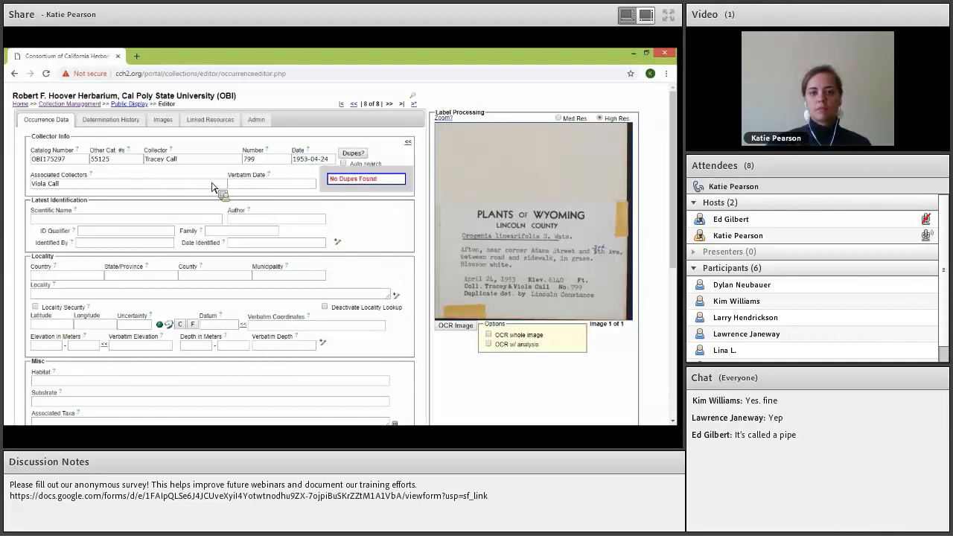
# Enter "April 24, 1953" as the verbatim date
pyautogui.click(240, 185)
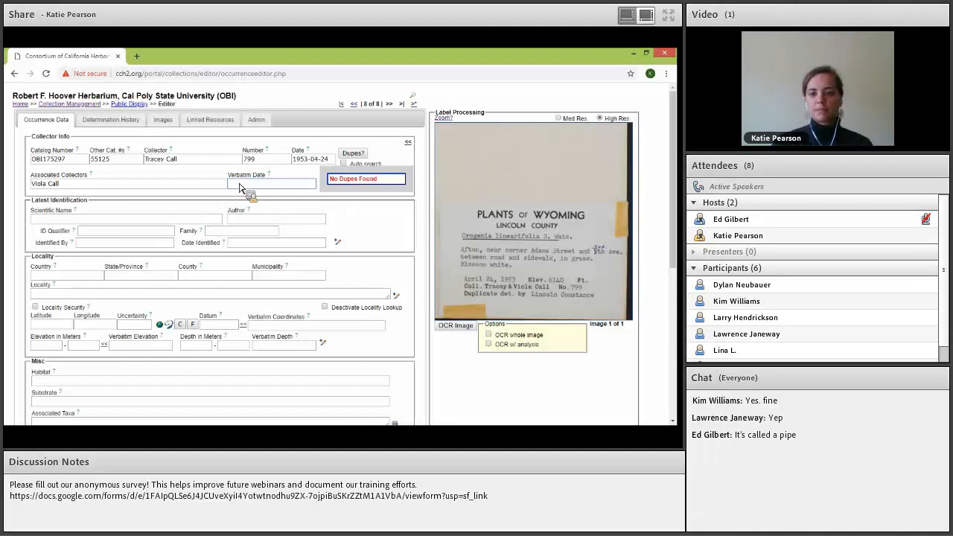
pyautogui.write('April 24')
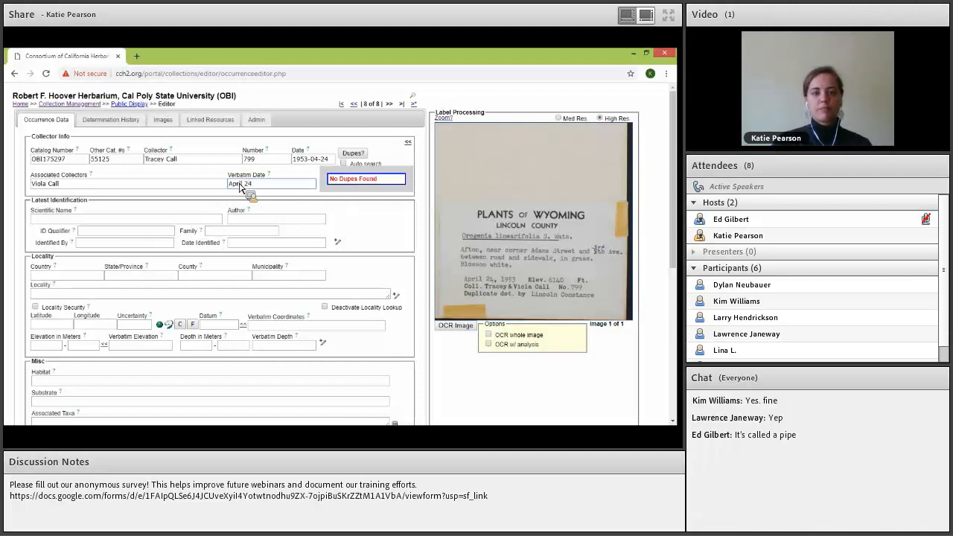
pyautogui.write(', 1953')
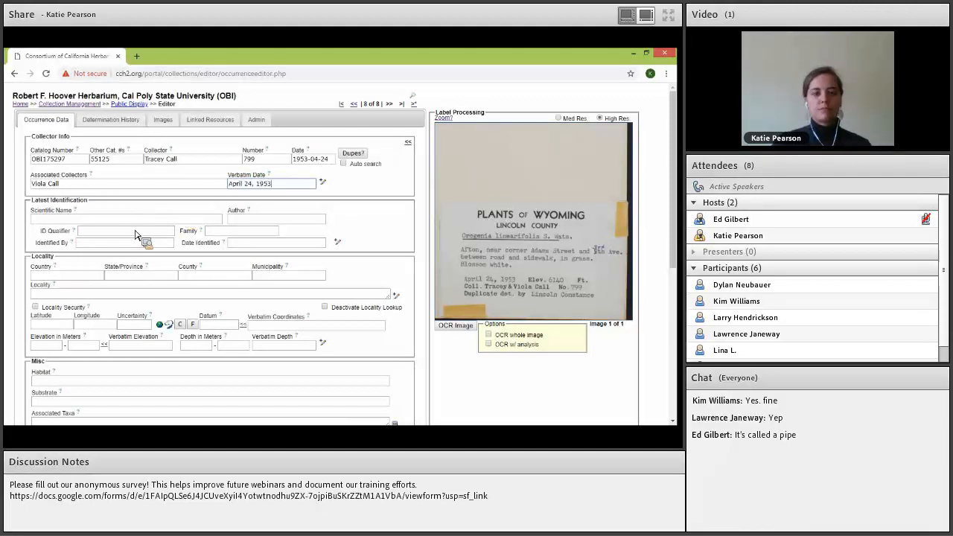
# Enter "Orogenia linearifolia" as the scientific name and dismiss the taxon warning
pyautogui.click(133, 235)
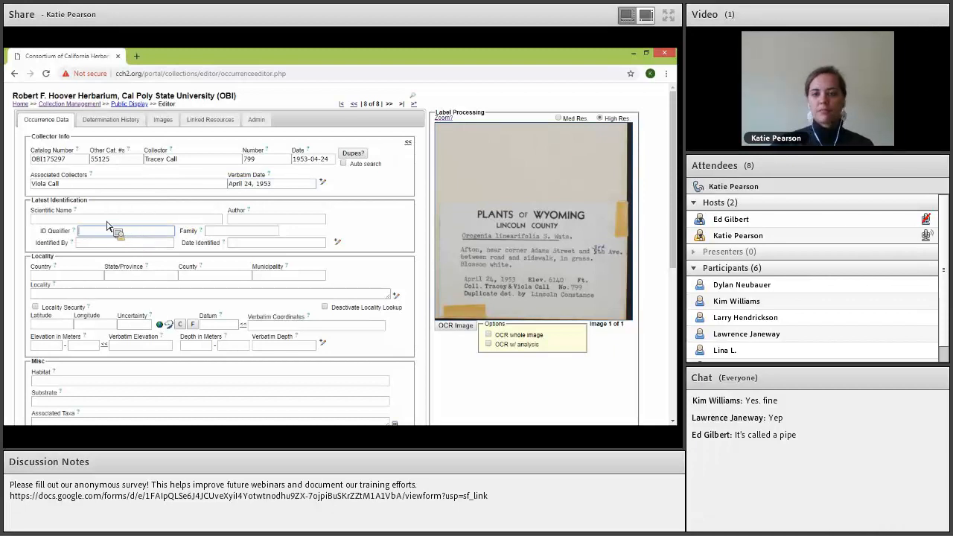
pyautogui.click(106, 221)
pyautogui.write('Orog')
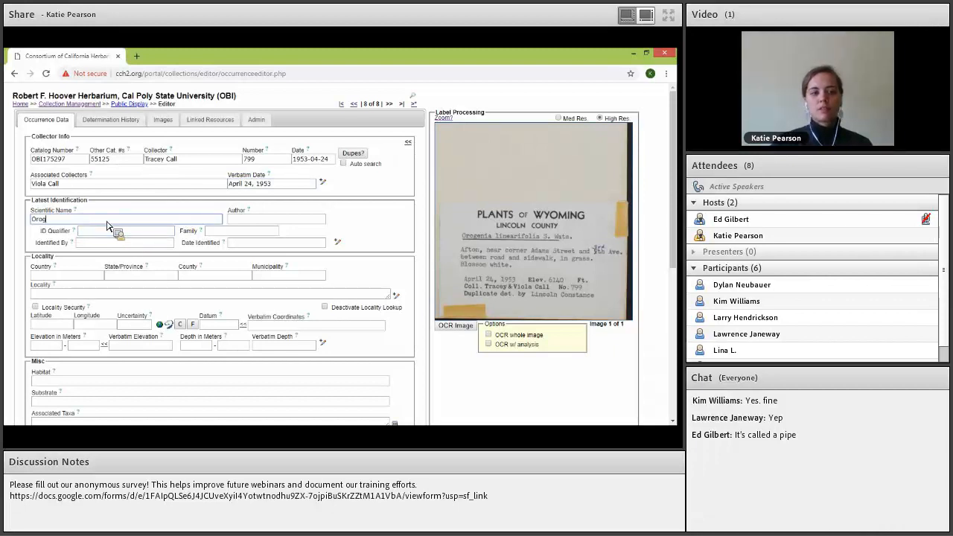
pyautogui.write('en')
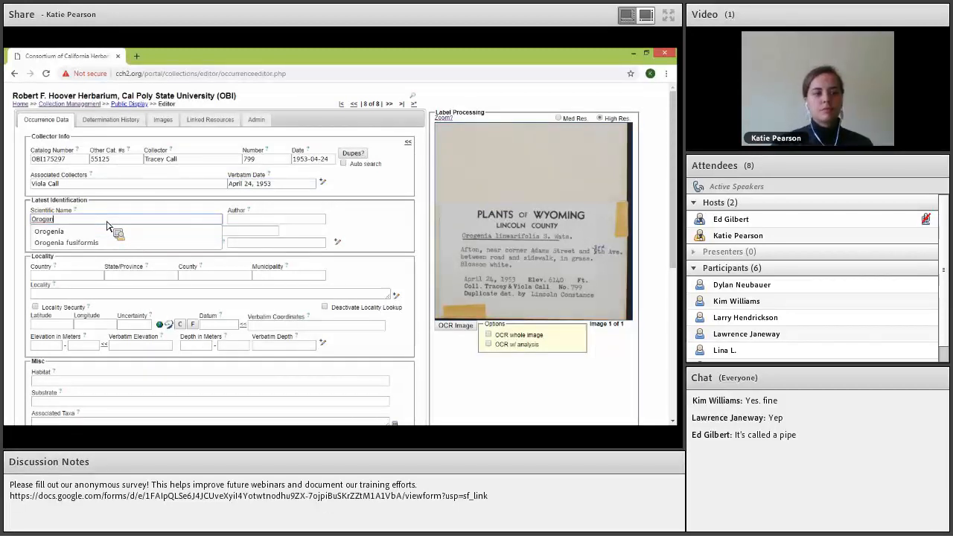
pyautogui.write('ia linearifolia')
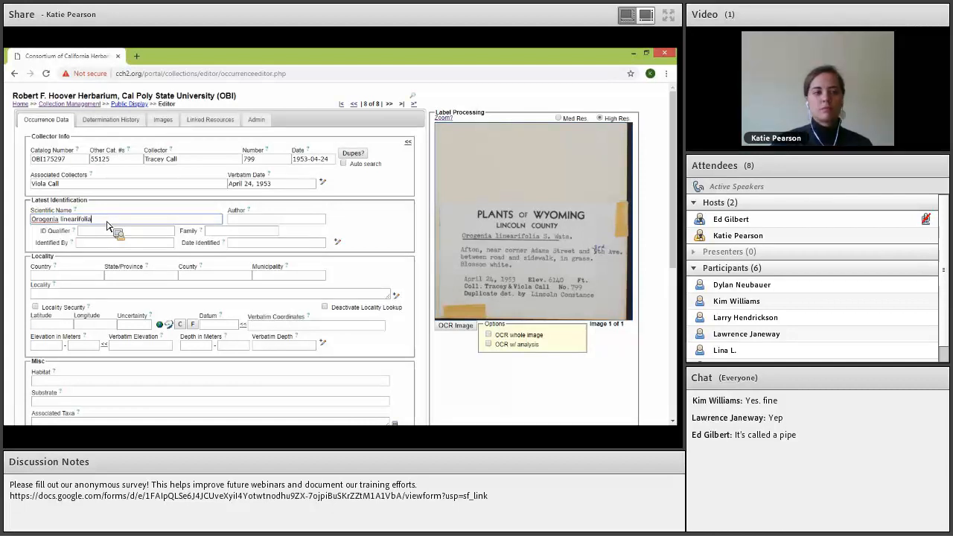
pyautogui.press('Tab')
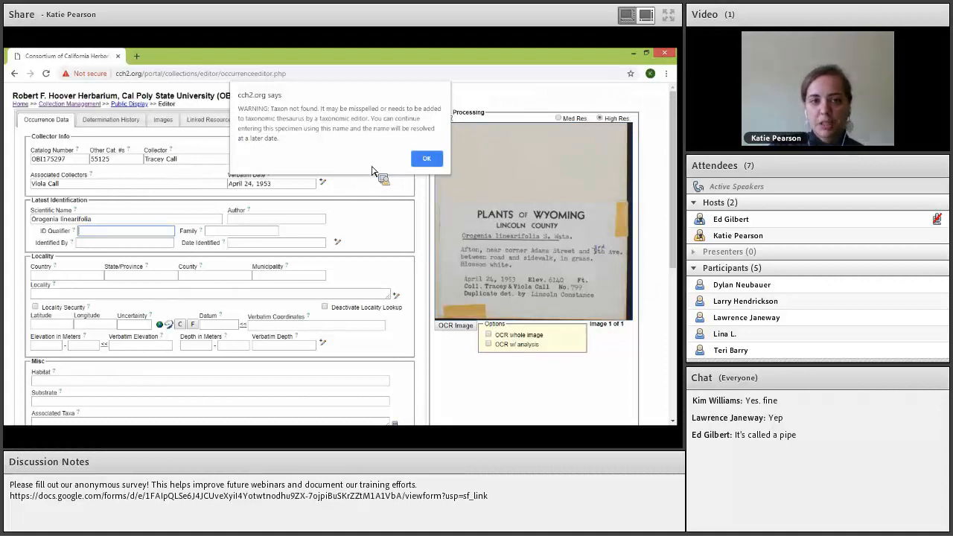
pyautogui.press('Return')
# Clear the species epithet from the scientific name and re-enter it so the name reads "Orogenia linearifolia"
pyautogui.hotkey('shift', 'Tab')
pyautogui.press('BackSpace')
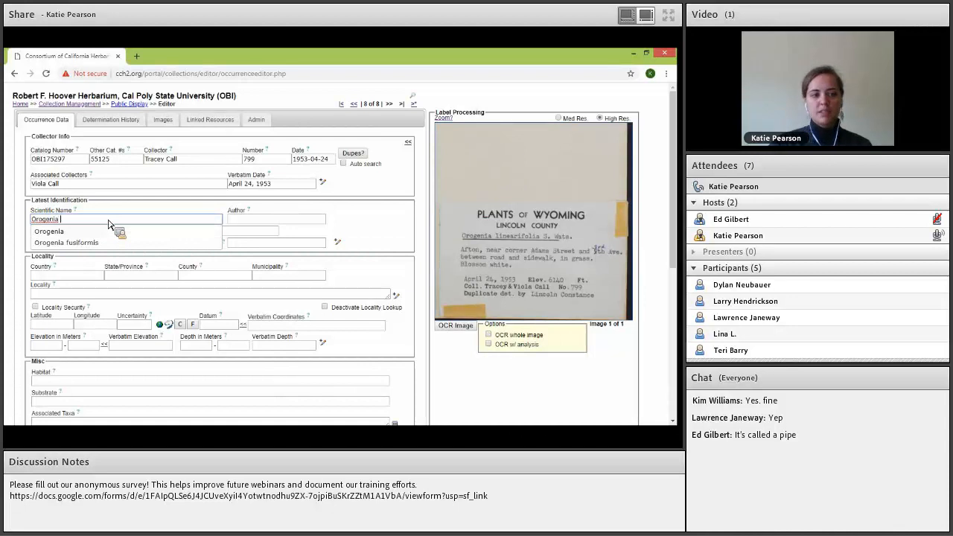
pyautogui.write('linear')
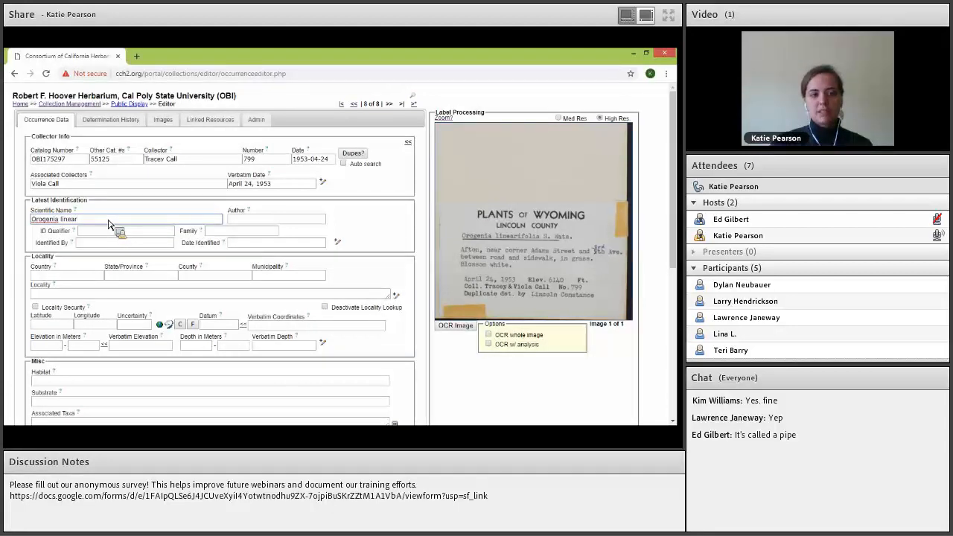
pyautogui.write('ifolia')
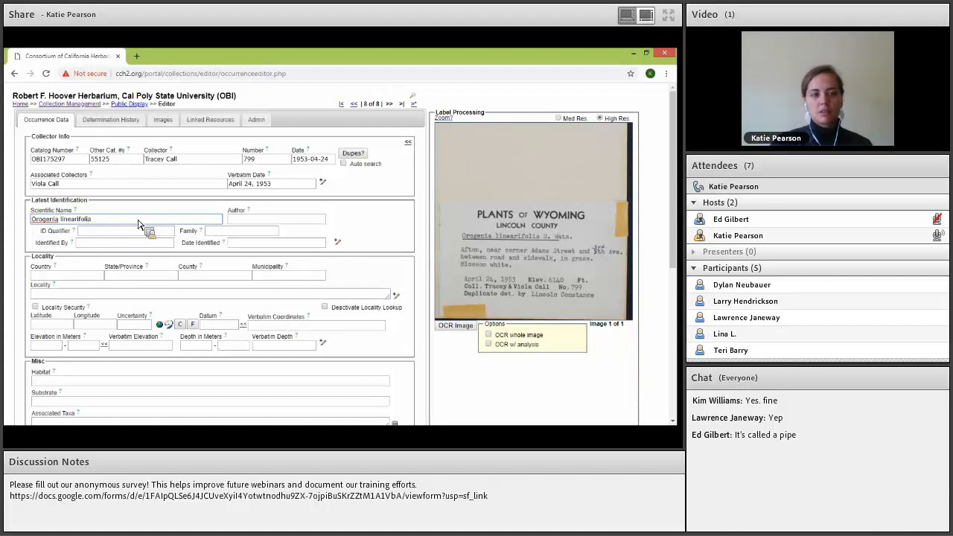
# Enter "S. Wats." as the author of the scientific name
pyautogui.click(235, 220)
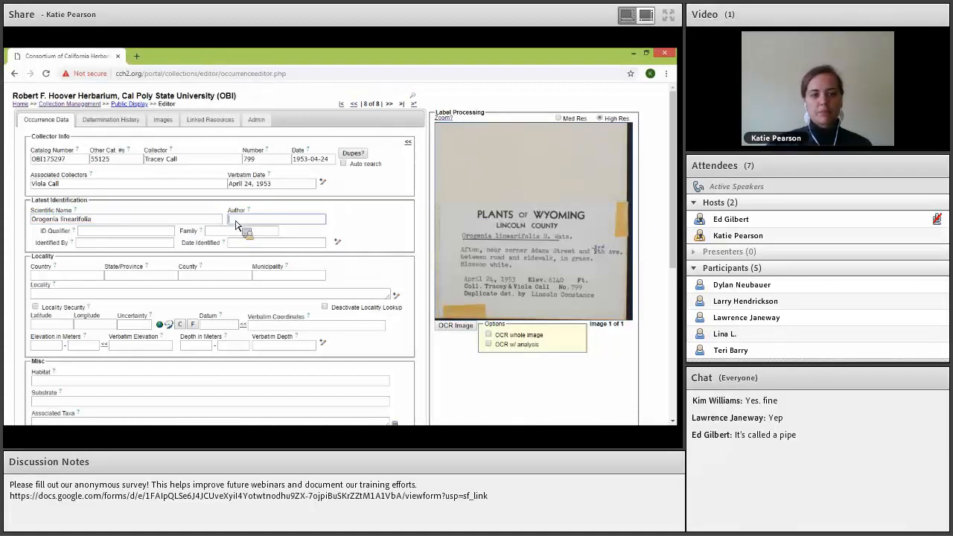
pyautogui.write('S. Wats.')
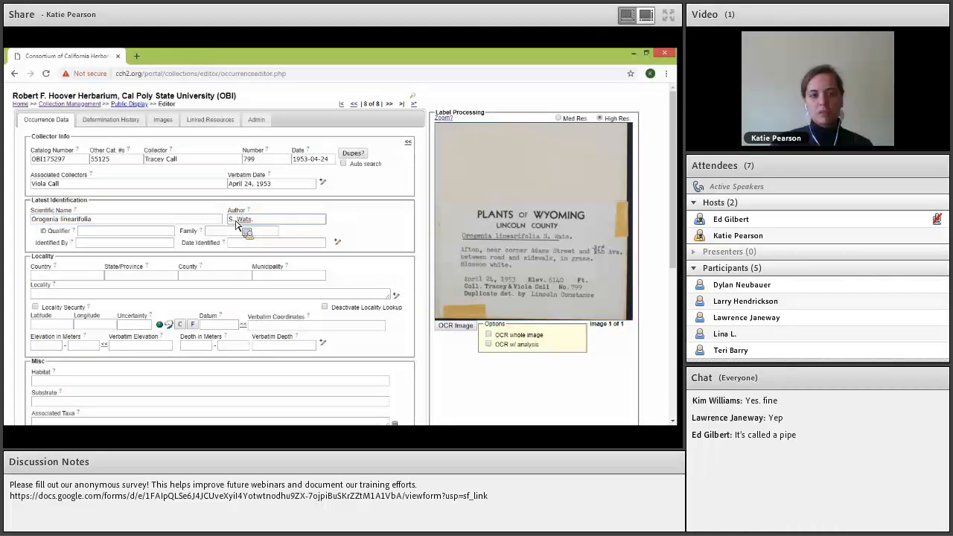
pyautogui.press('Tab')
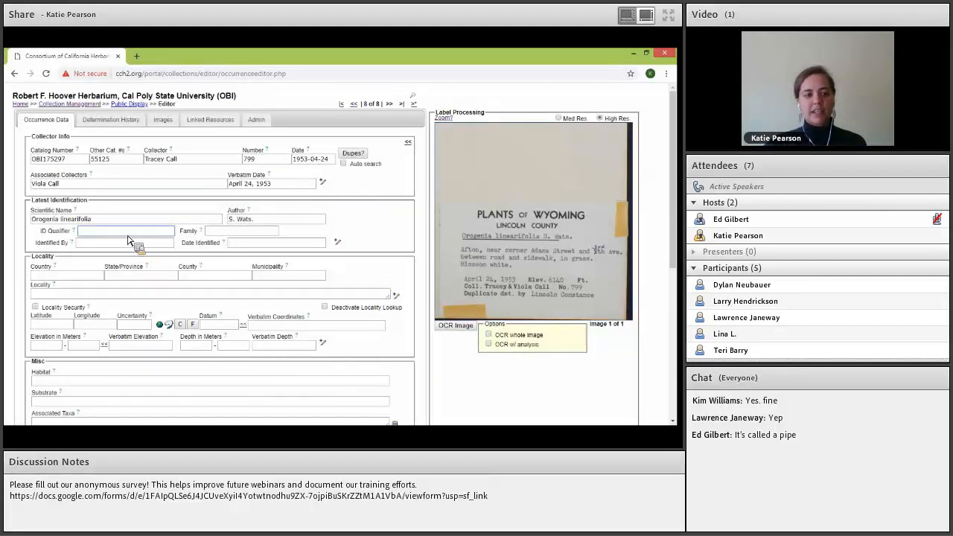
pyautogui.hotkey('shift', 'Tab')
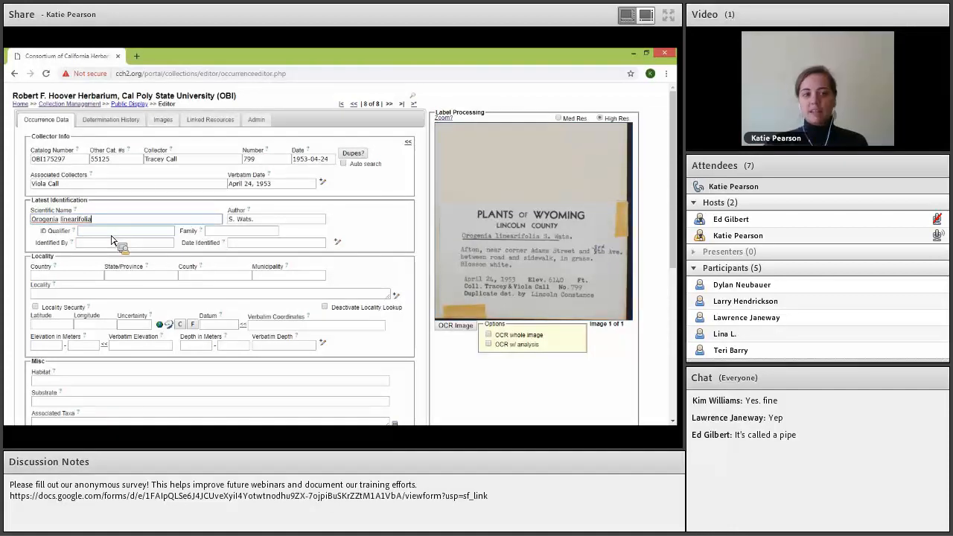
pyautogui.press('Tab')
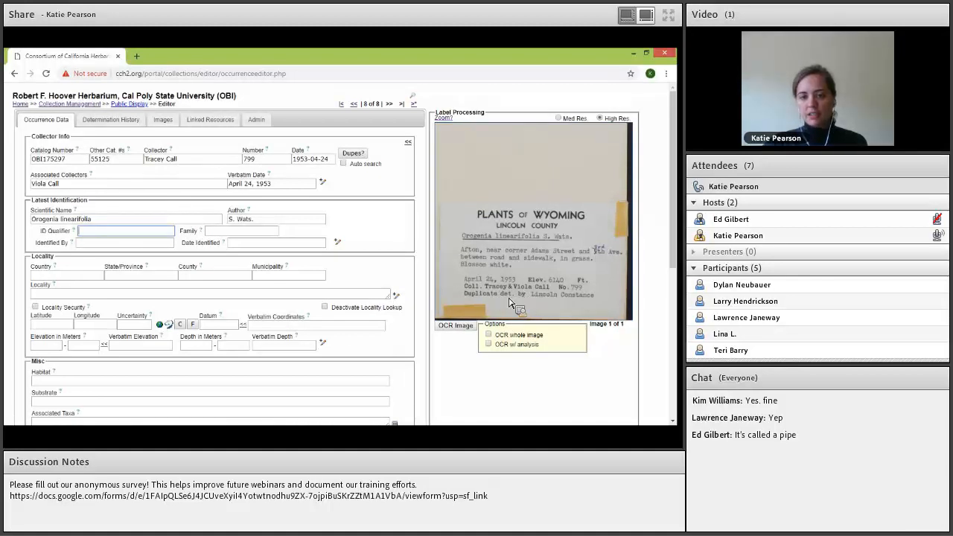
# Enter the determiner's full name from the label as the identifier and look over the specimen sheet image for further annotations
pyautogui.click(95, 243)
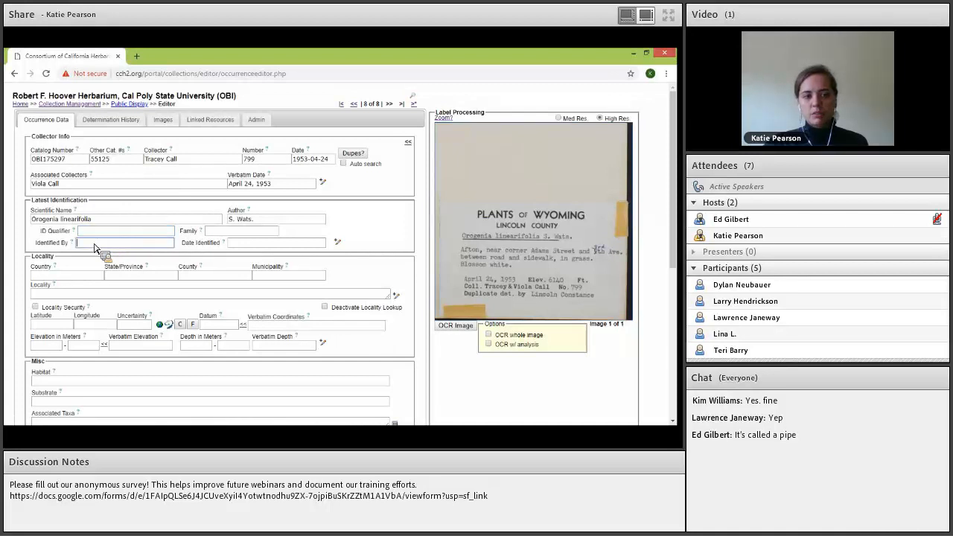
pyautogui.write('Lincoln Constance')
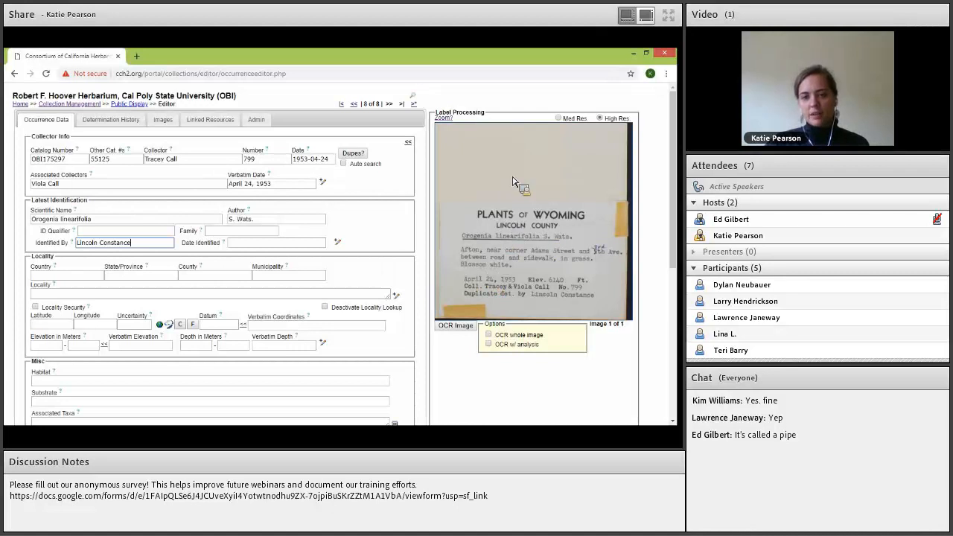
pyautogui.moveTo(513, 224); pyautogui.dragTo(516, 227)
pyautogui.scroll(-5, 521, 224)
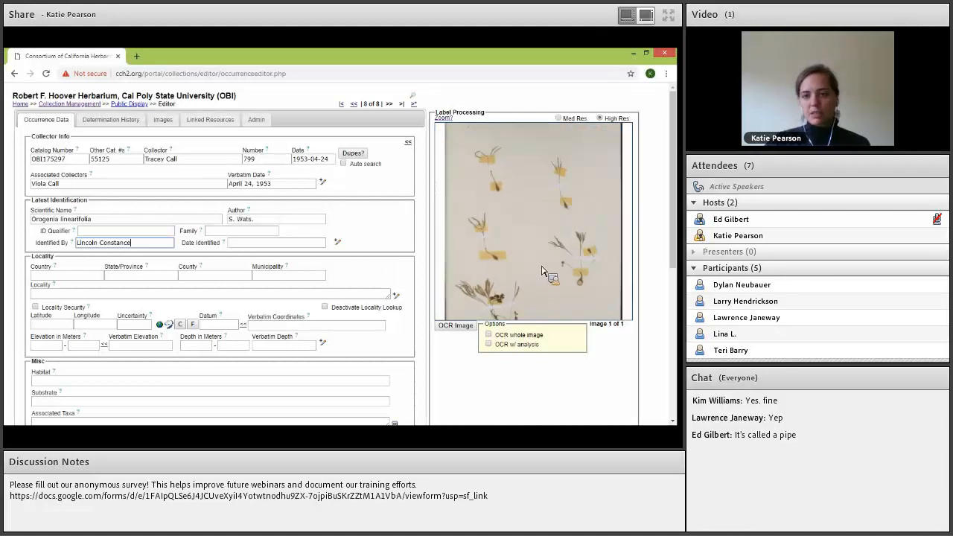
pyautogui.moveTo(544, 288); pyautogui.dragTo(546, 210)
pyautogui.click(574, 255)
pyautogui.doubleClick(575, 254)
pyautogui.doubleClick(572, 255)
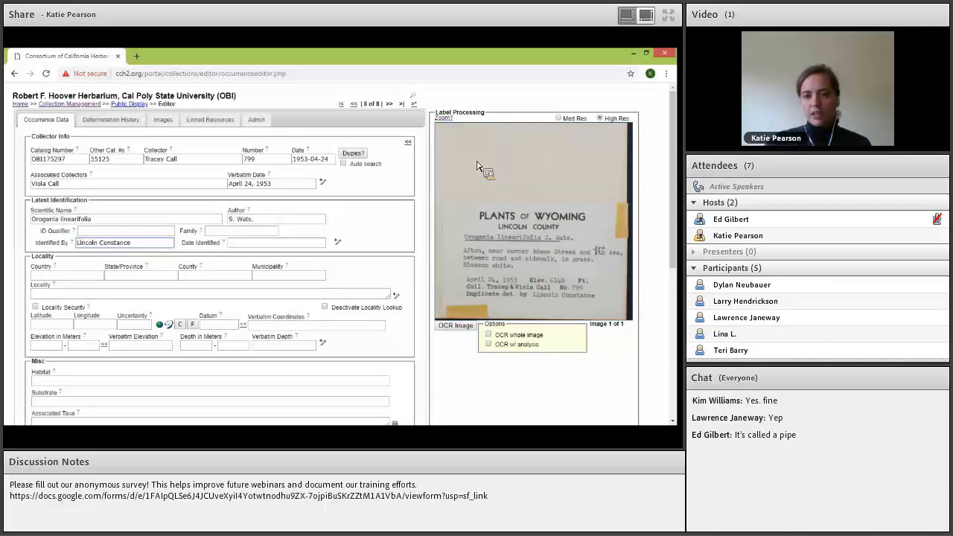
pyautogui.moveTo(519, 240); pyautogui.dragTo(502, 253)
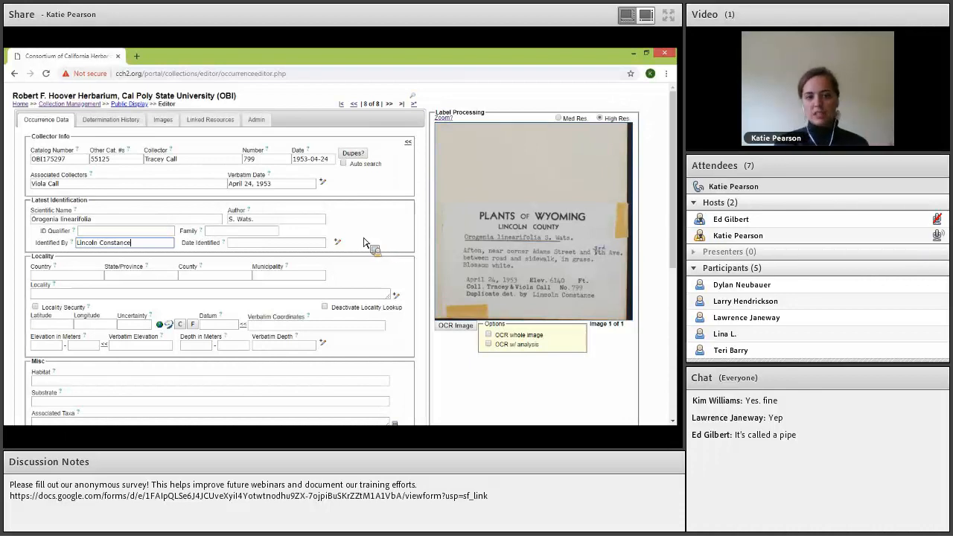
# Reveal the additional identification fields and enter "duplicate det." as the ID remarks
pyautogui.click(338, 242)
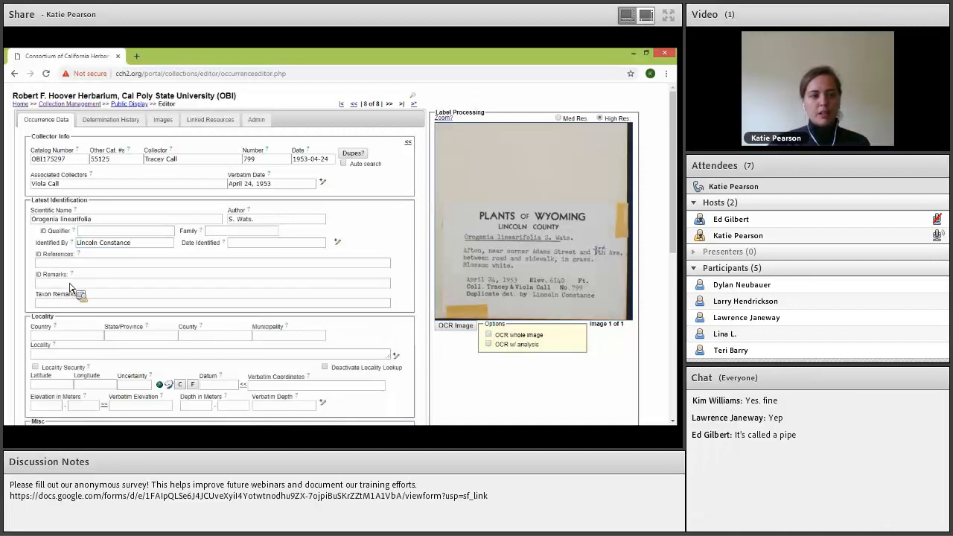
pyautogui.click(68, 287)
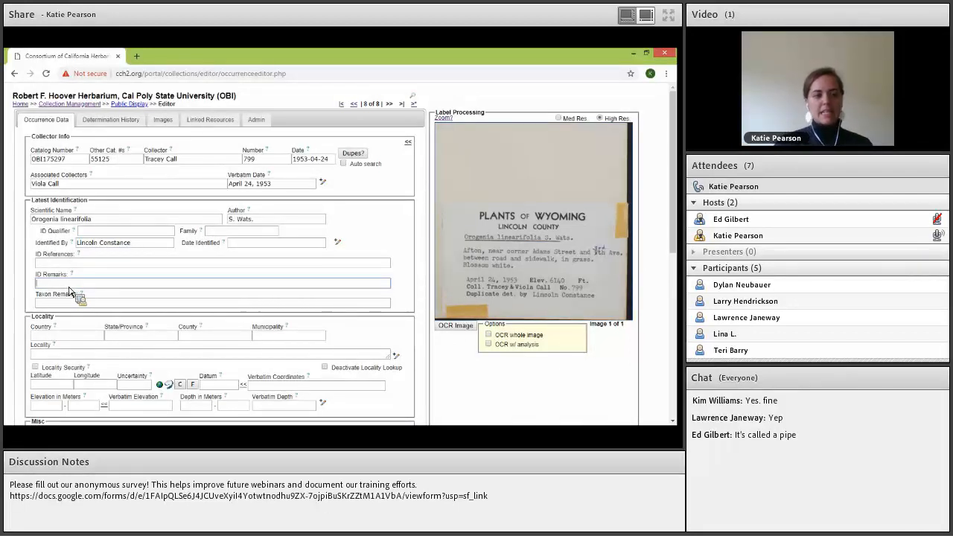
pyautogui.write('duplicate det.')
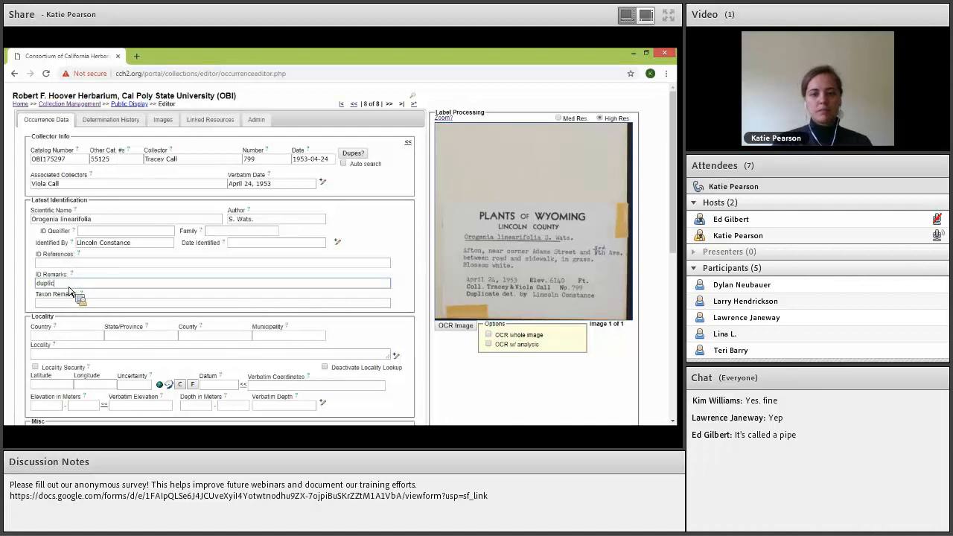
pyautogui.click(414, 259)
# Set the country to United States, the state to Wyoming and the county to Lincoln
pyautogui.scroll(-1, 402, 224)
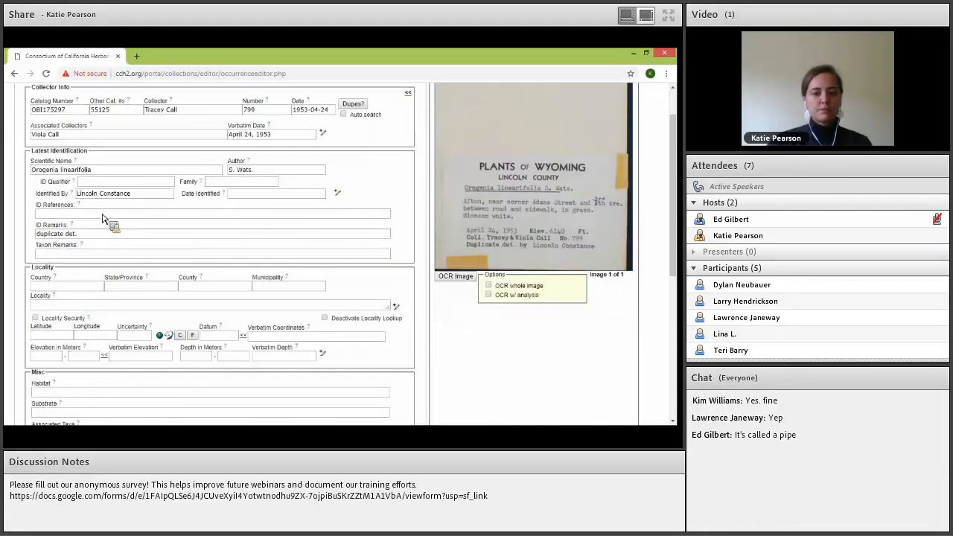
pyautogui.scroll(-1, 64, 247)
pyautogui.write('Unit')
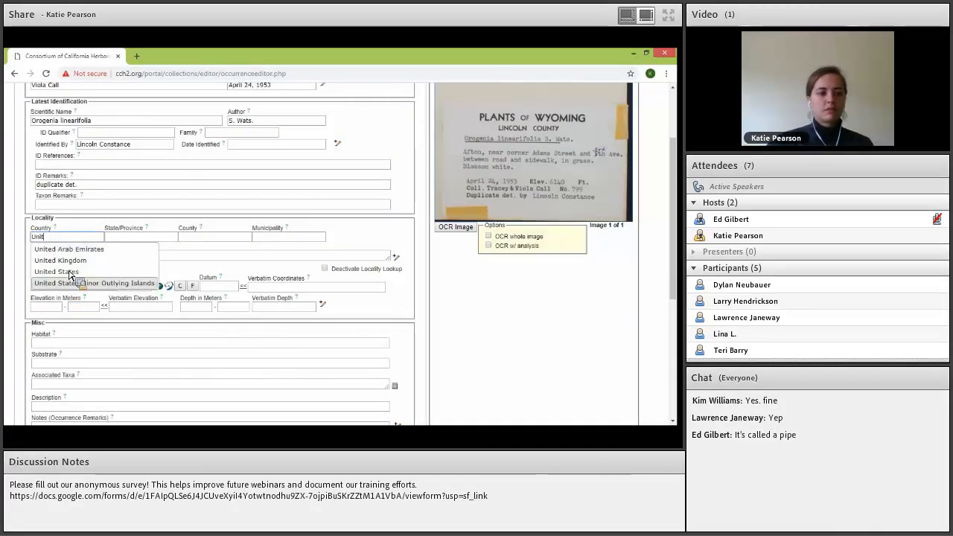
pyautogui.click(71, 273)
pyautogui.press('Tab')
pyautogui.write('Wyoming')
pyautogui.press('Tab')
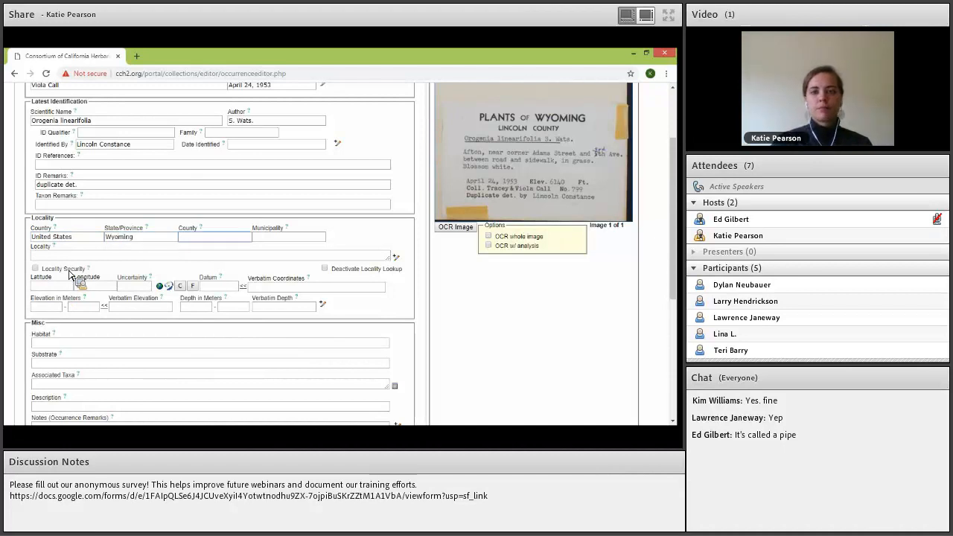
pyautogui.write('Lincoln')
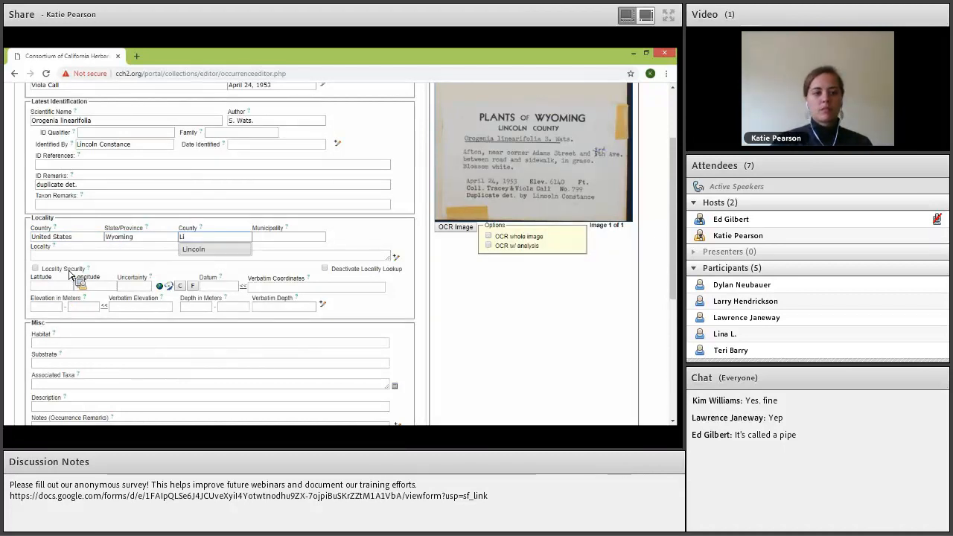
pyautogui.press('Tab')
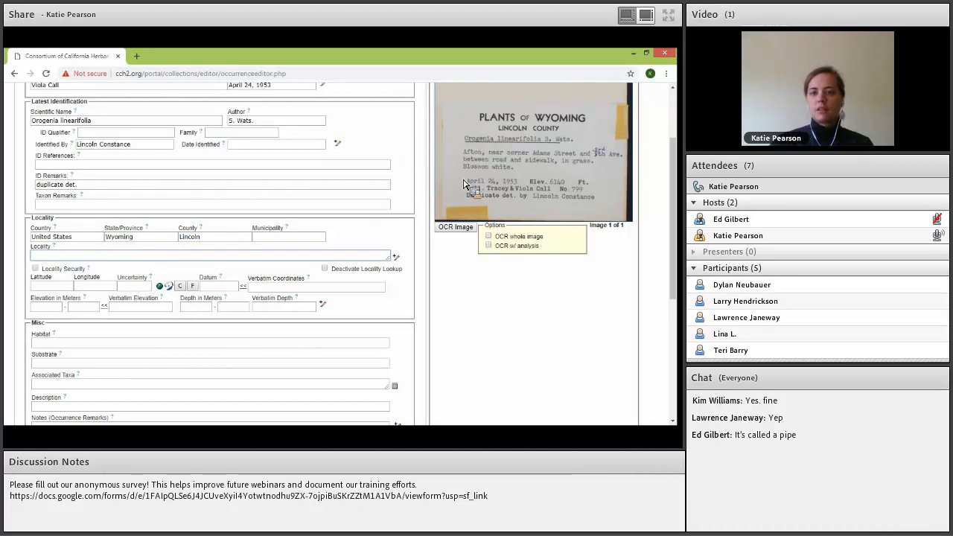
# Enter "Afton, near corner of Adams Street and 3rd Ave. between road and sidewalk" as the locality
pyautogui.write('Afton, near corner of Adams Street and 3')
pyautogui.write('rd Ave. between road and sidewalk')
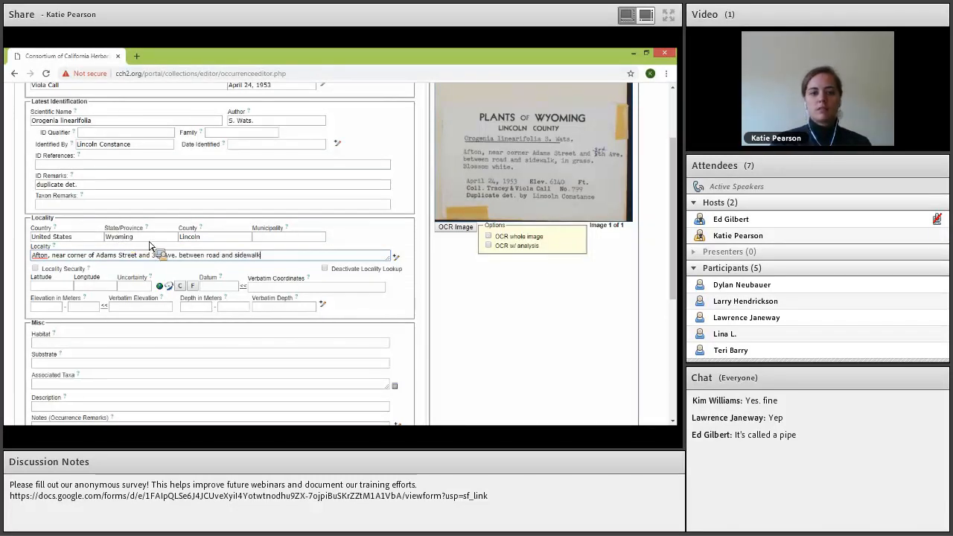
pyautogui.click(555, 318)
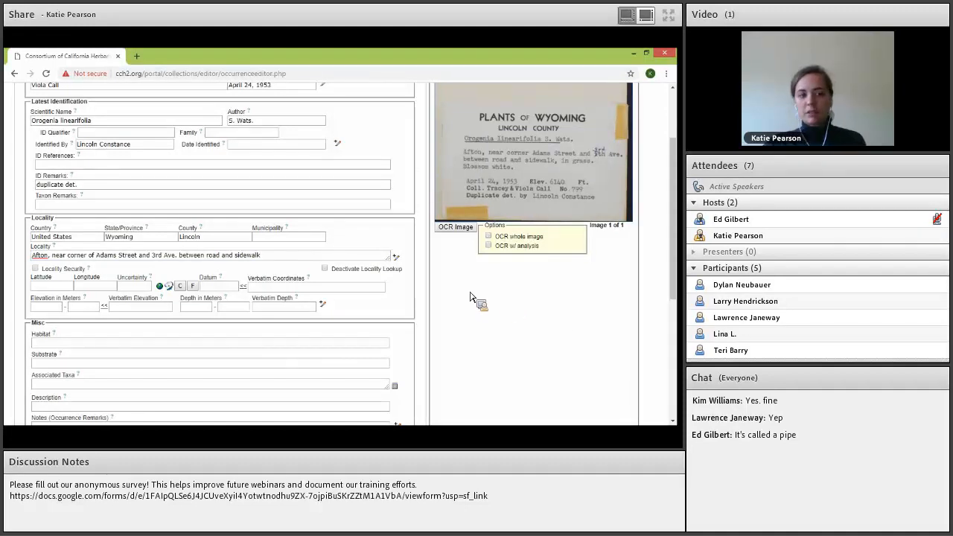
pyautogui.click(328, 257)
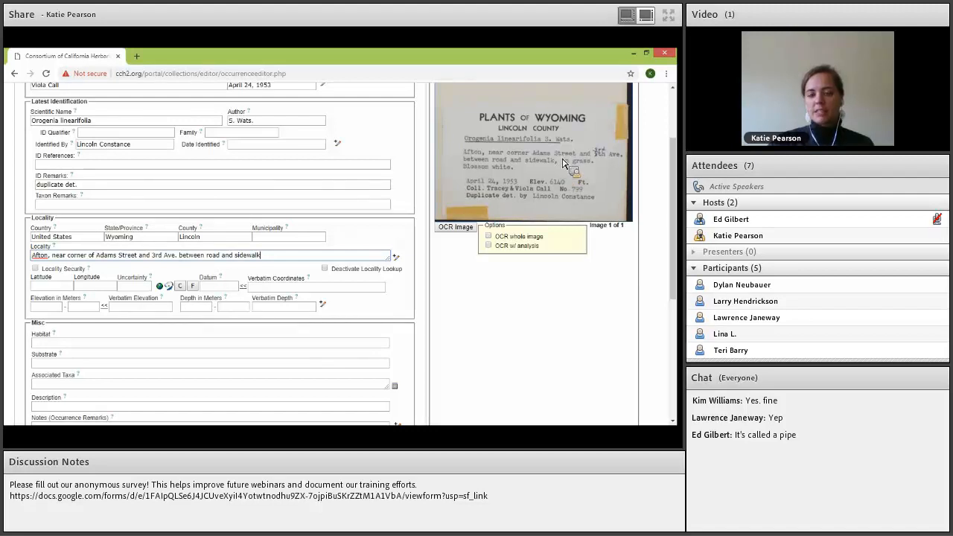
# Enter "in grass" as the habitat and "blossom white" as the description
pyautogui.click(115, 344)
pyautogui.write('in grass')
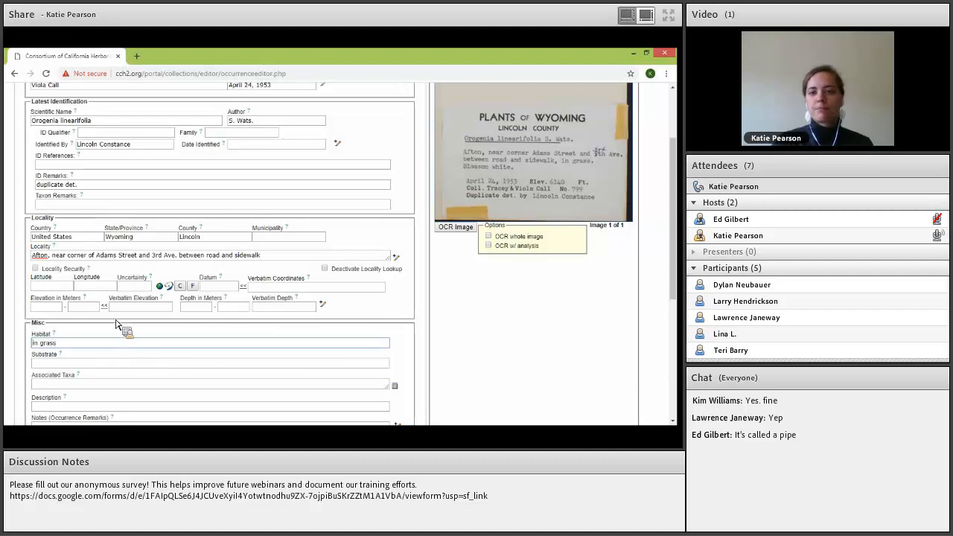
pyautogui.click(528, 386)
pyautogui.click(89, 408)
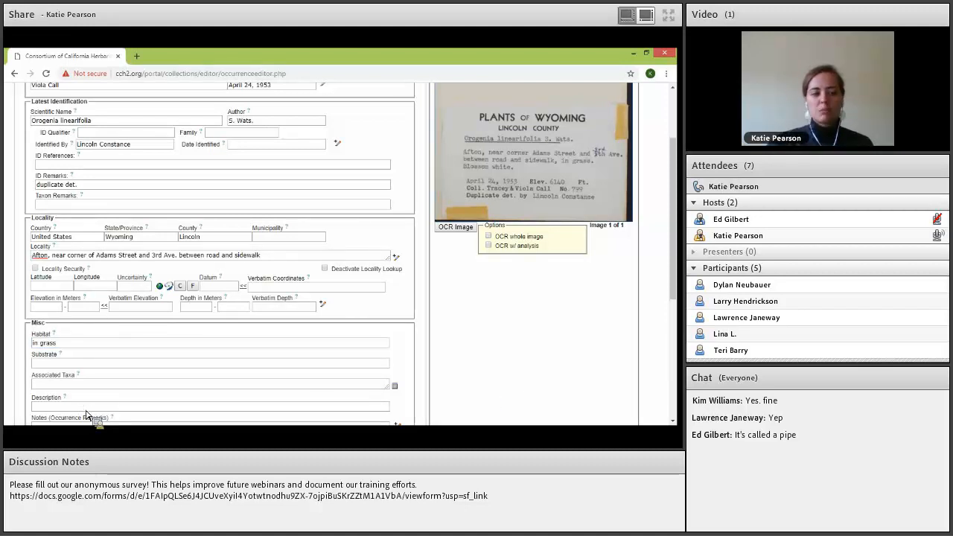
pyautogui.write('blossom ')
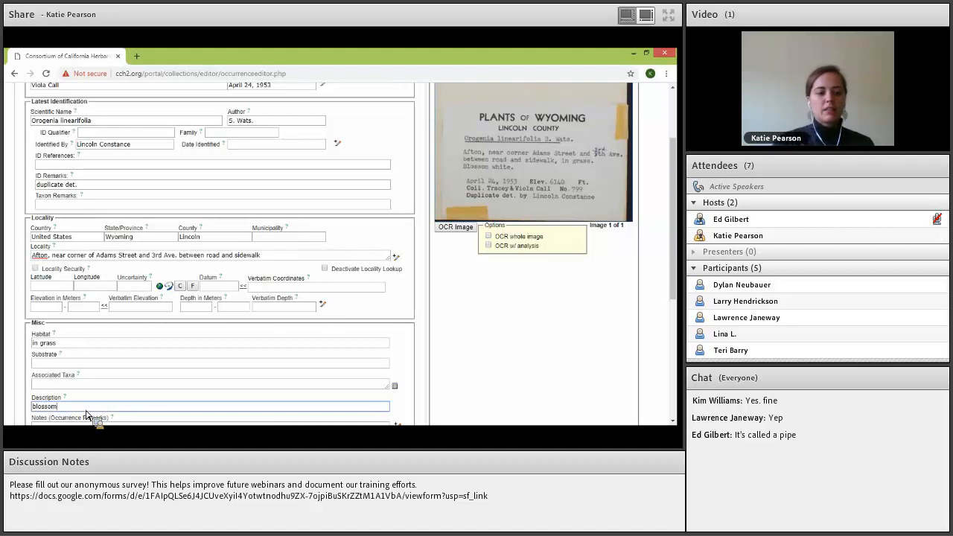
pyautogui.write('white')
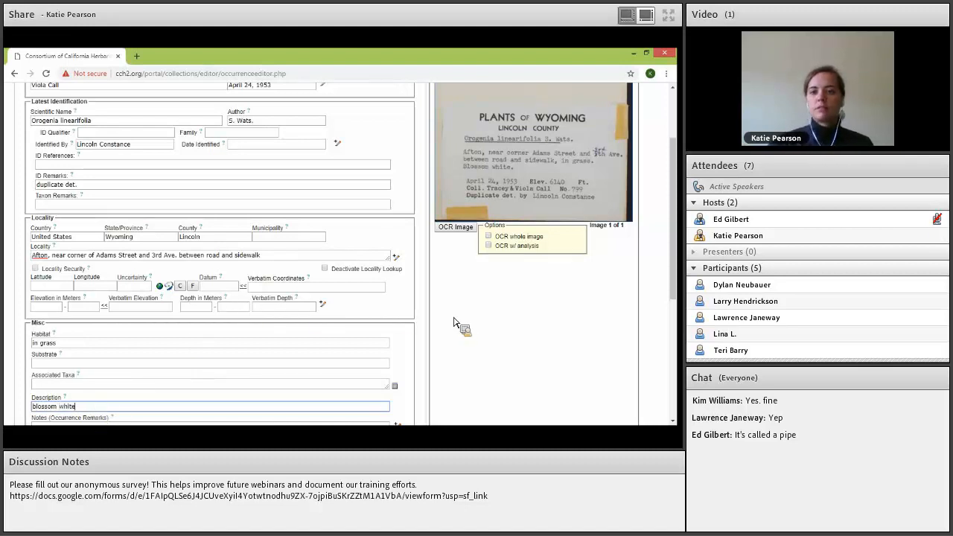
pyautogui.click(567, 326)
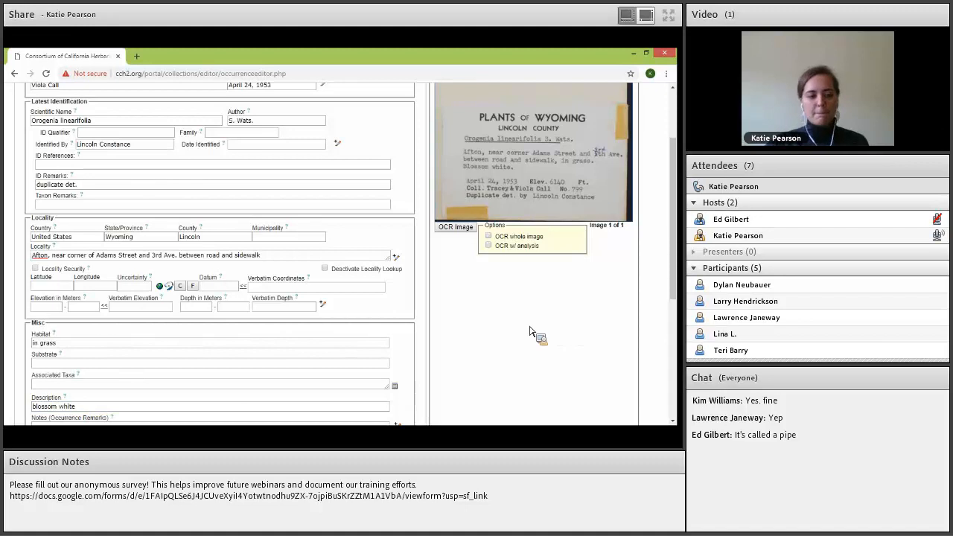
# Enter "6140 ft." as the verbatim elevation and let the elevation in meters be calculated from it
pyautogui.scroll(1, 513, 200)
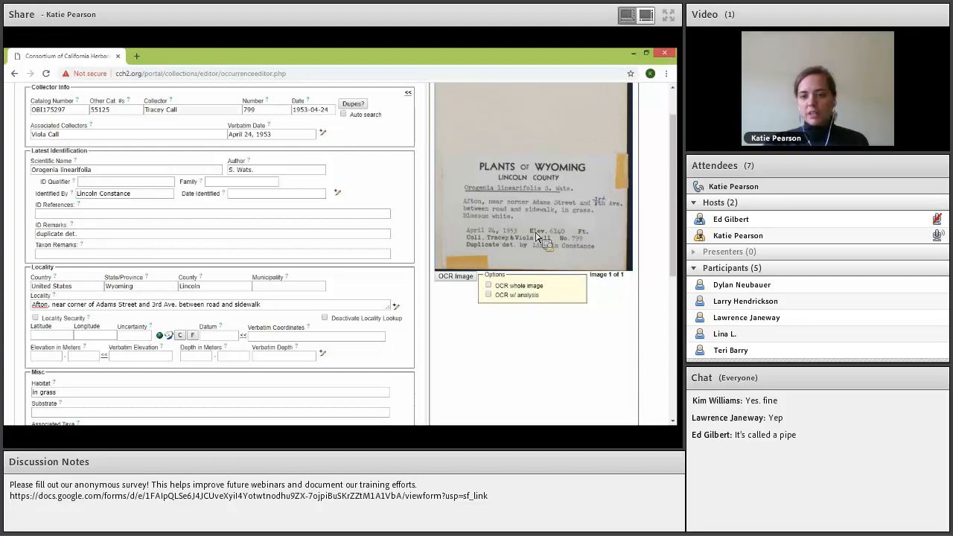
pyautogui.scroll(-1, 119, 227)
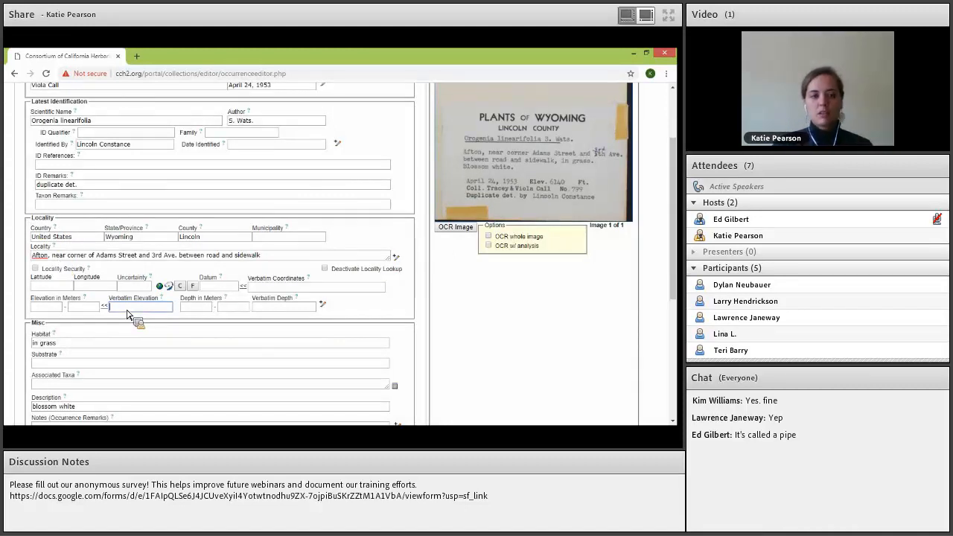
pyautogui.write('2')
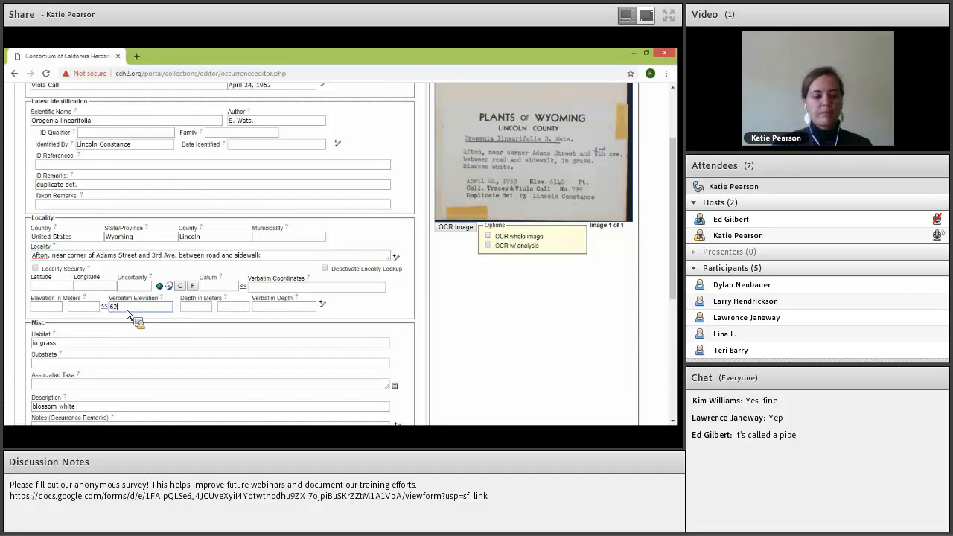
pyautogui.write('40 ft.')
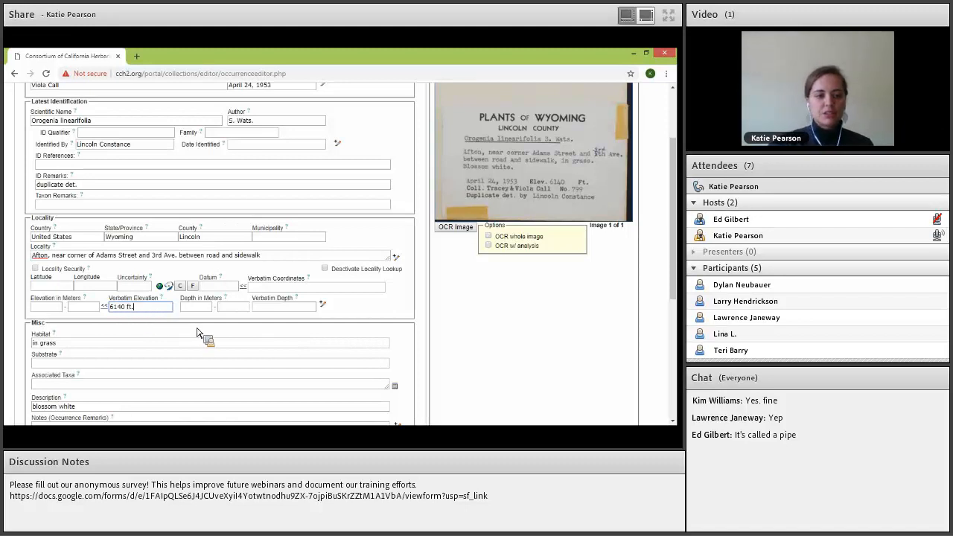
pyautogui.press('Tab')
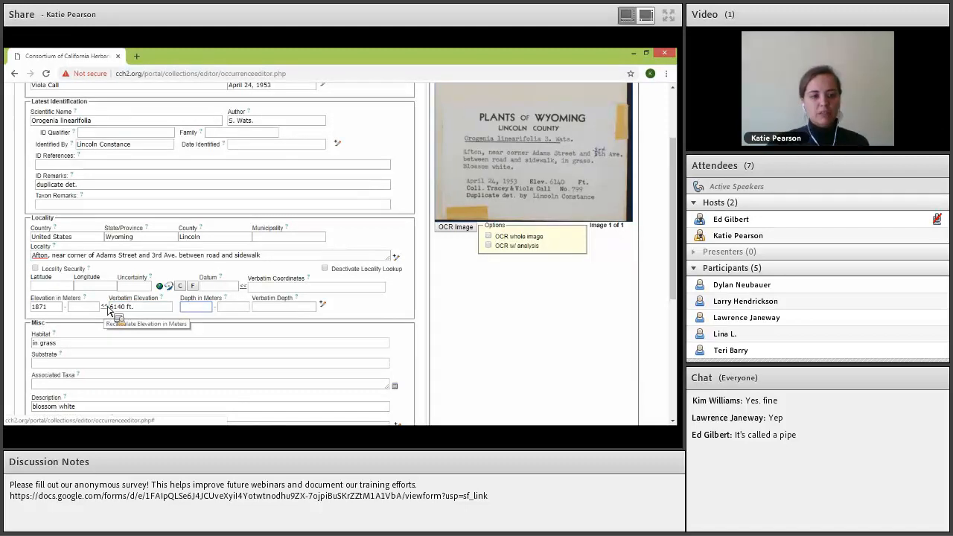
pyautogui.click(167, 308)
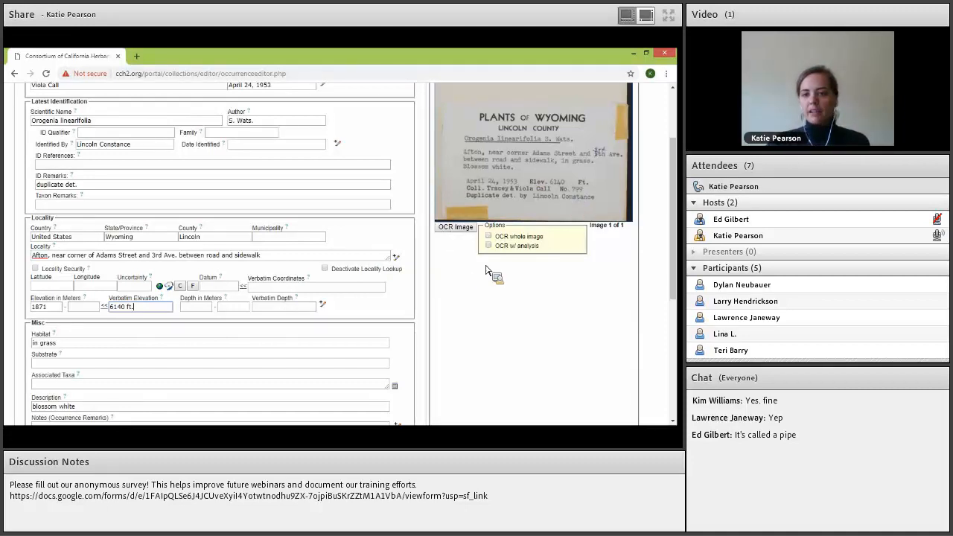
# Set the record's processing status to Pending Review
pyautogui.scroll(-3, 311, 303)
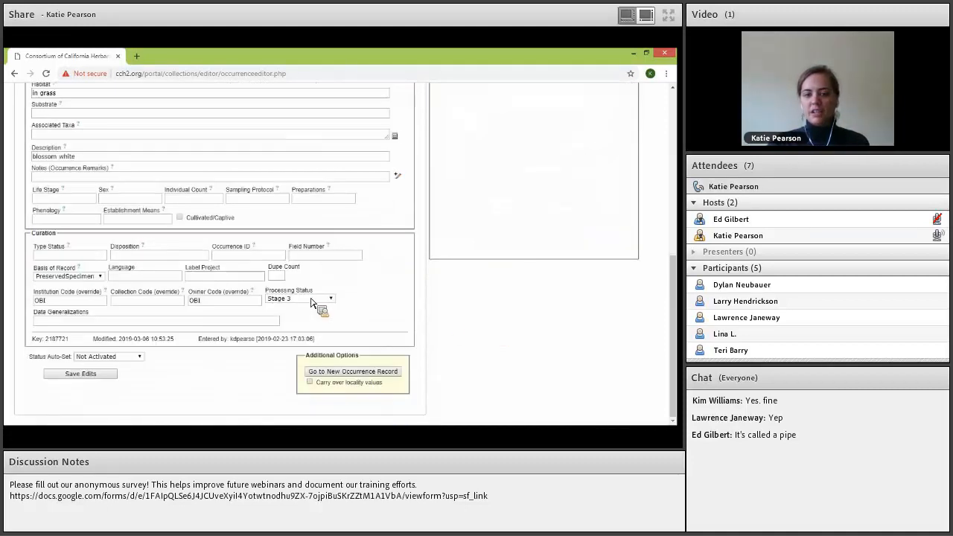
pyautogui.click(311, 299)
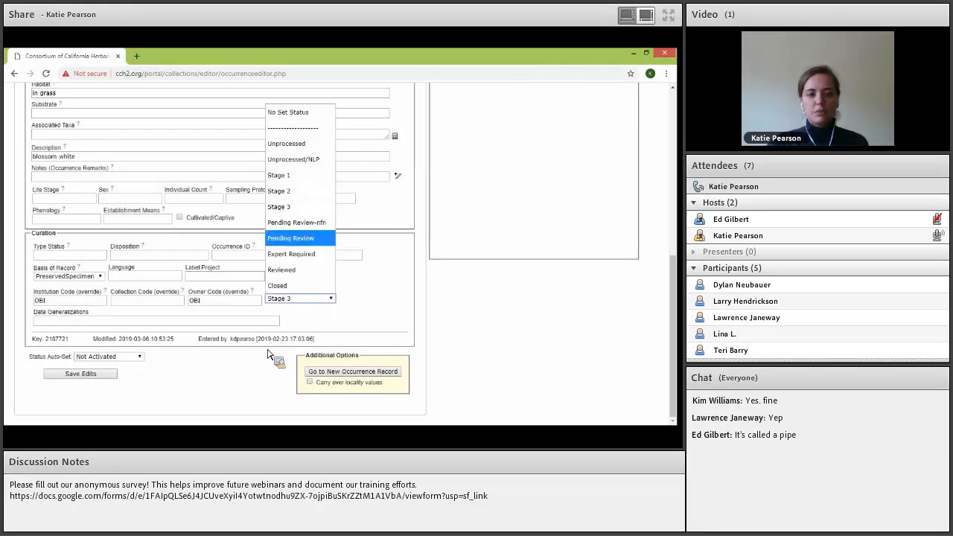
pyautogui.click(309, 239)
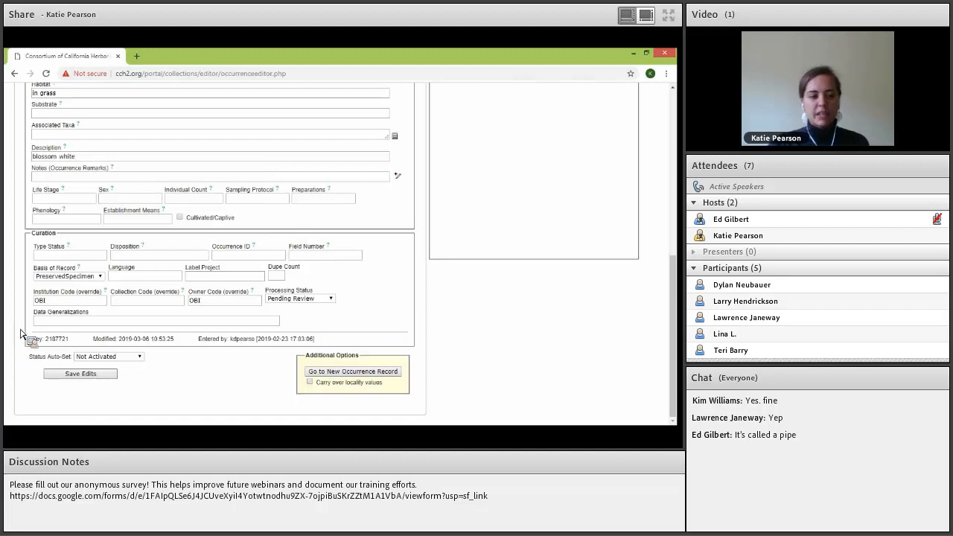
# Set the status auto-set option to Pending Review and save the edits to the Wyoming specimen record
pyautogui.moveTo(28, 366)
pyautogui.mouseDown()
pyautogui.moveTo(153, 359)
pyautogui.moveTo(22, 358)
pyautogui.mouseUp()
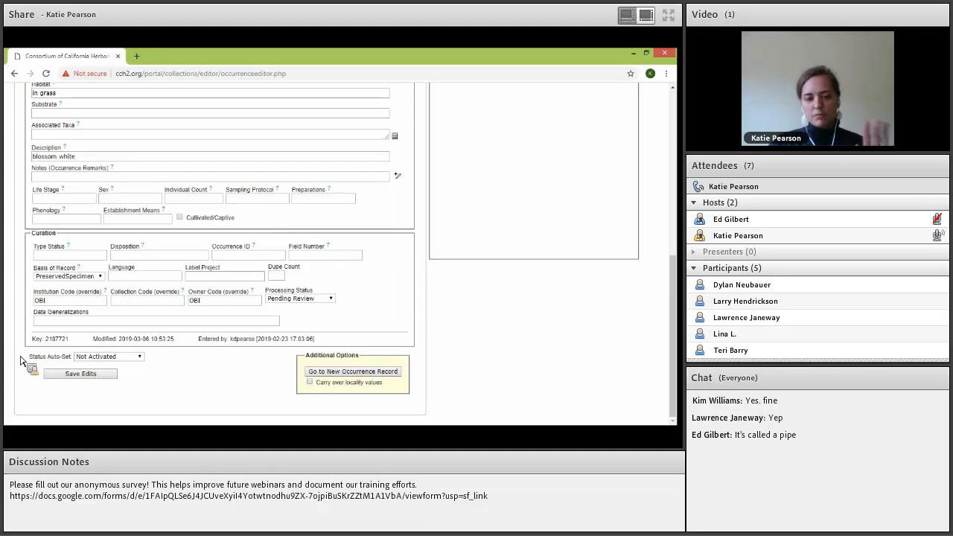
pyautogui.moveTo(21, 358); pyautogui.dragTo(137, 363)
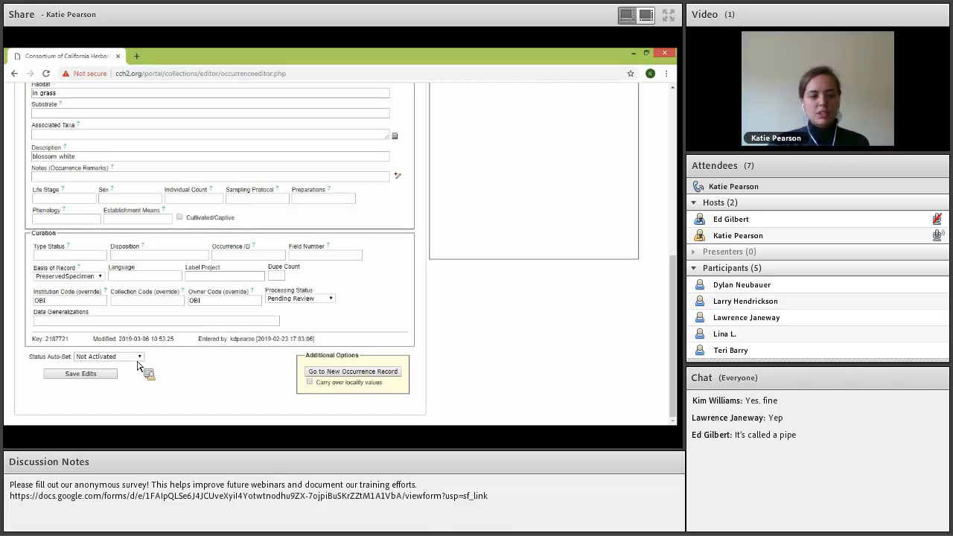
pyautogui.click(137, 360)
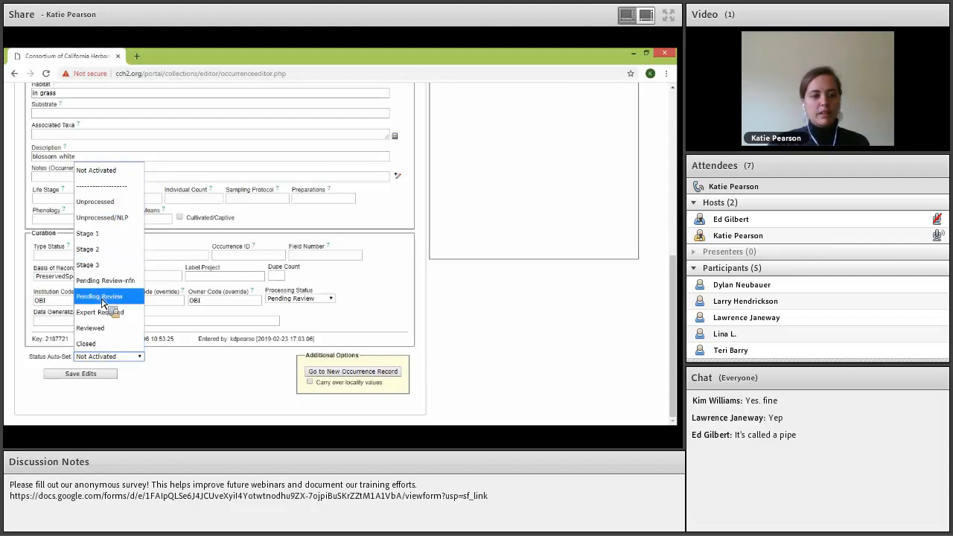
pyautogui.click(106, 301)
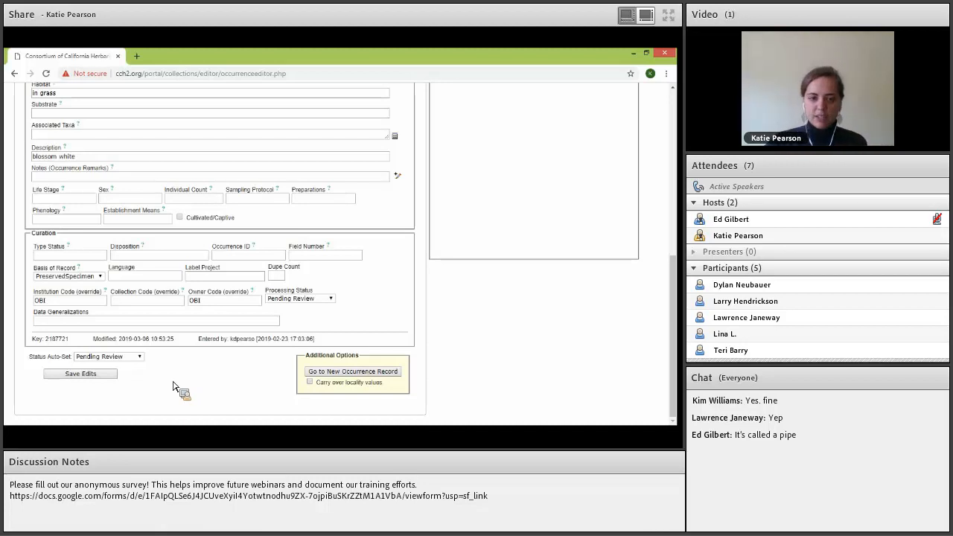
pyautogui.click(75, 378)
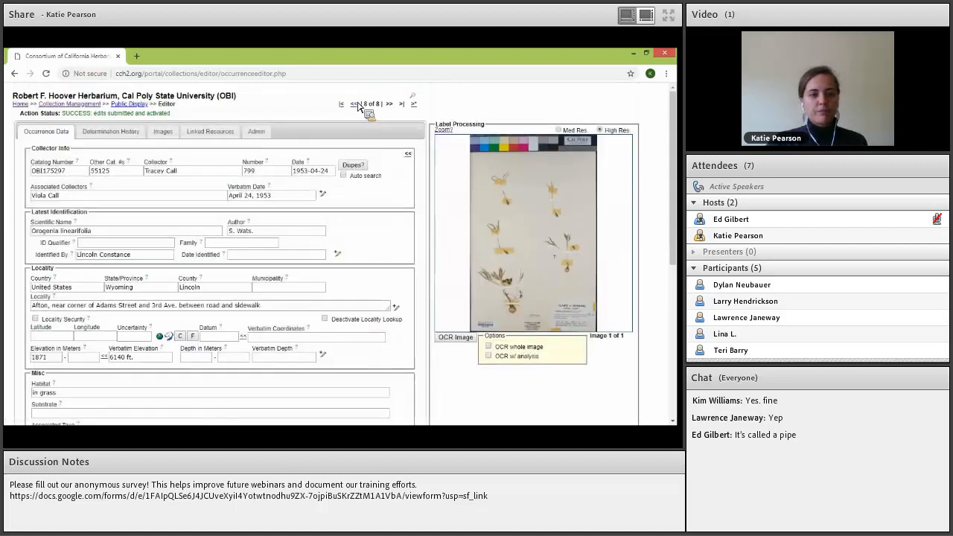
# Go back through the preceding occurrence records in the Stage 3 set
pyautogui.click(355, 105)
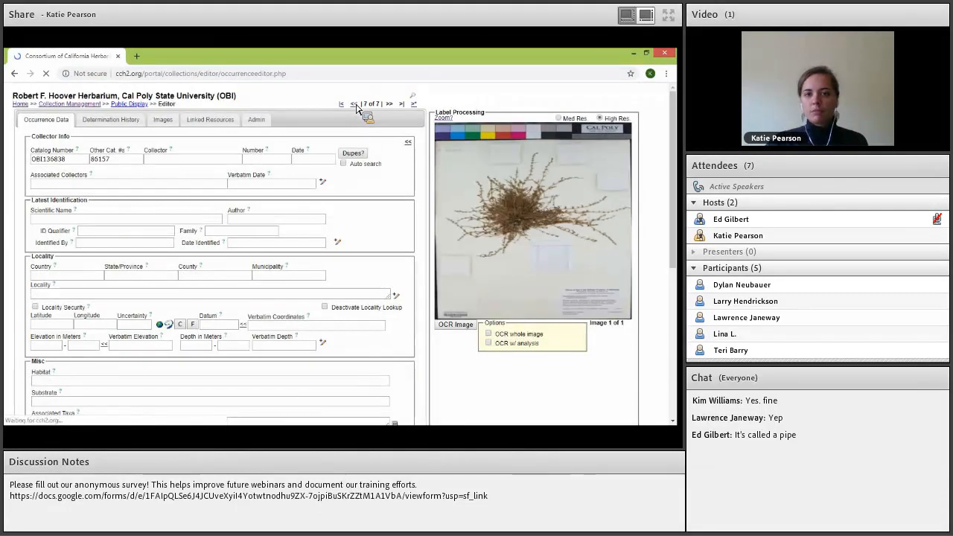
pyautogui.click(355, 104)
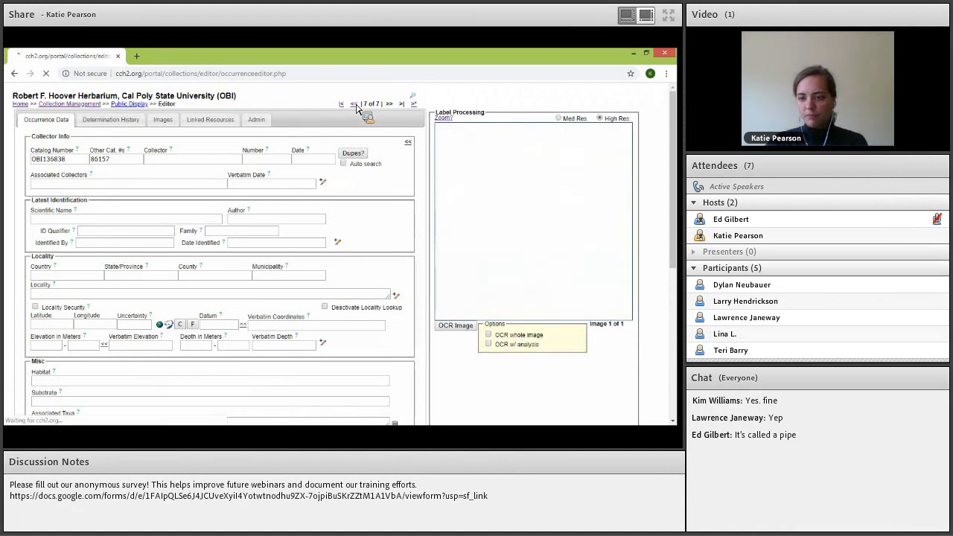
# Go to the previous specimen record, enlarge the label in its image and look over the form's fields
pyautogui.click(354, 105)
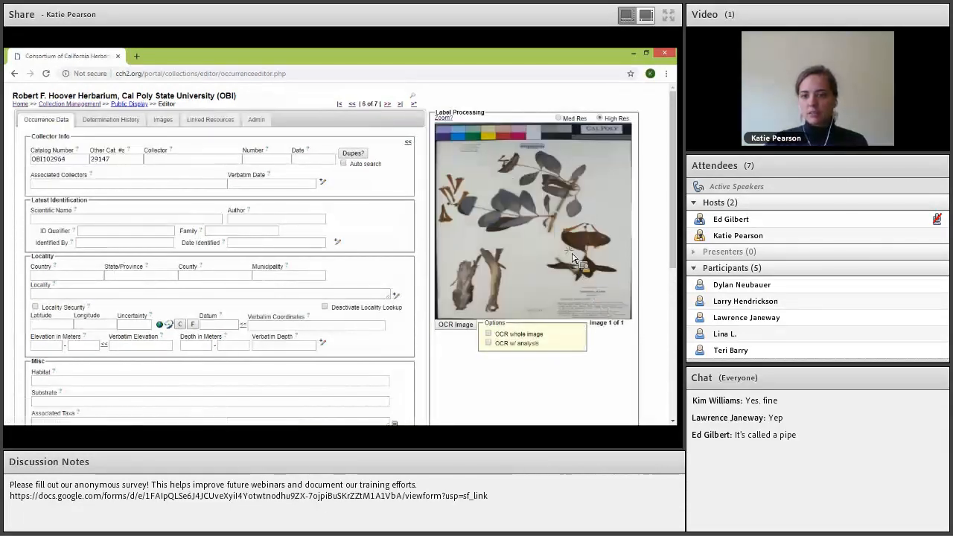
pyautogui.doubleClick(569, 249)
pyautogui.doubleClick(568, 235)
pyautogui.moveTo(544, 203); pyautogui.dragTo(520, 174)
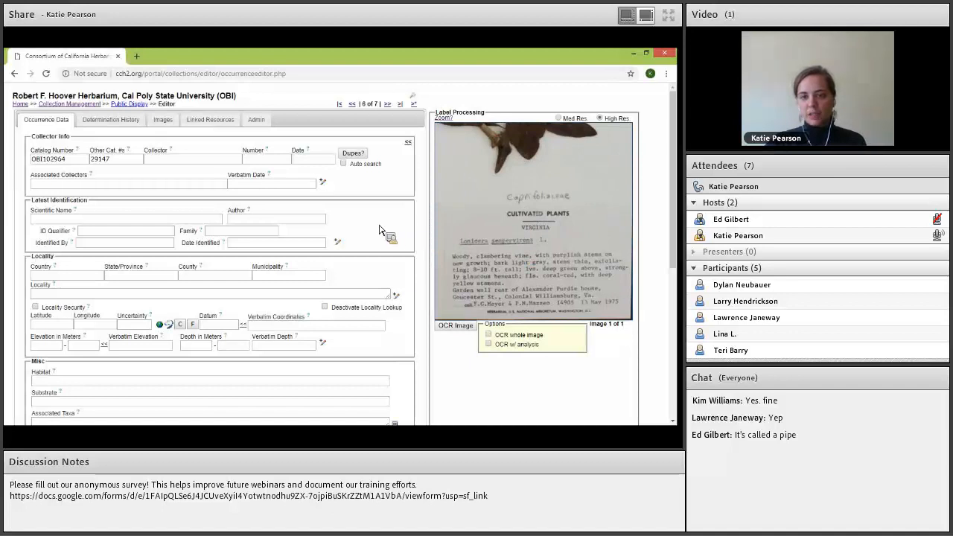
pyautogui.scroll(-1, 413, 214)
pyautogui.rightClick(413, 214)
pyautogui.scroll(-2, 297, 239)
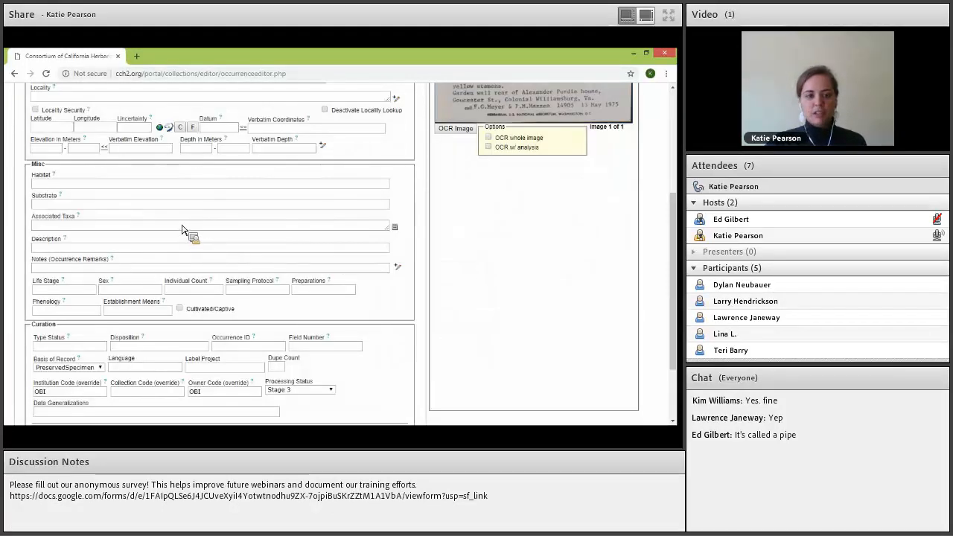
pyautogui.scroll(-2, 187, 227)
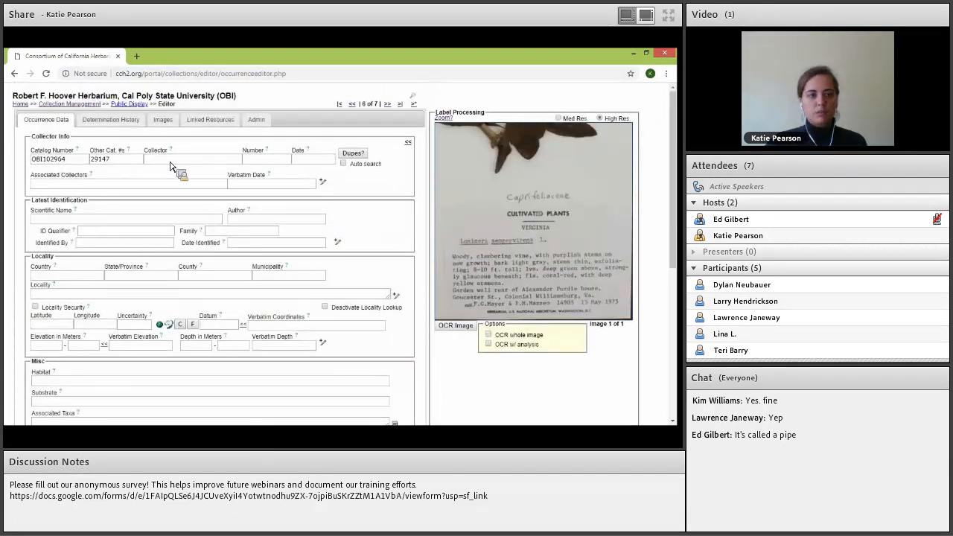
# Enter the collector's name, collection number 14905 and date 1975-05-13, and search for duplicate specimens
pyautogui.click(170, 162)
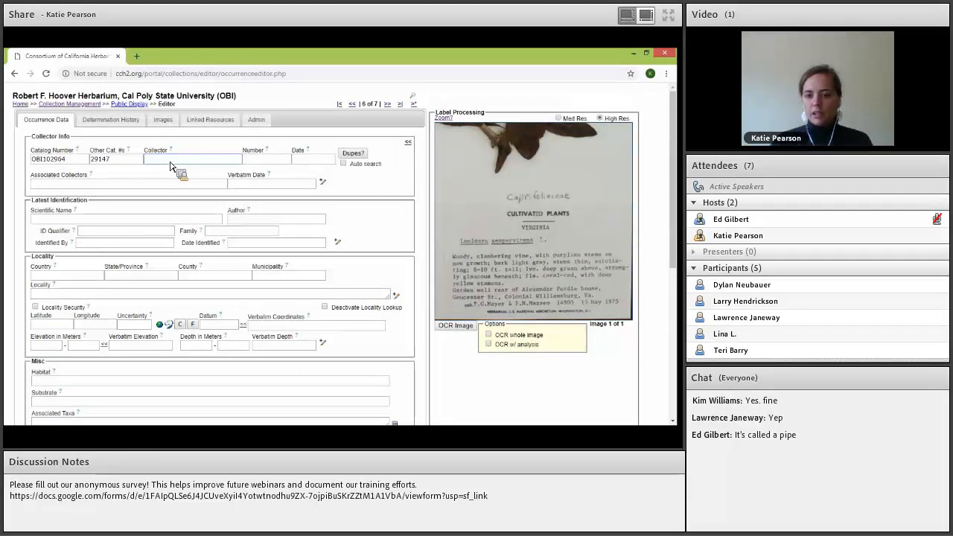
pyautogui.write('F. G. Meyer')
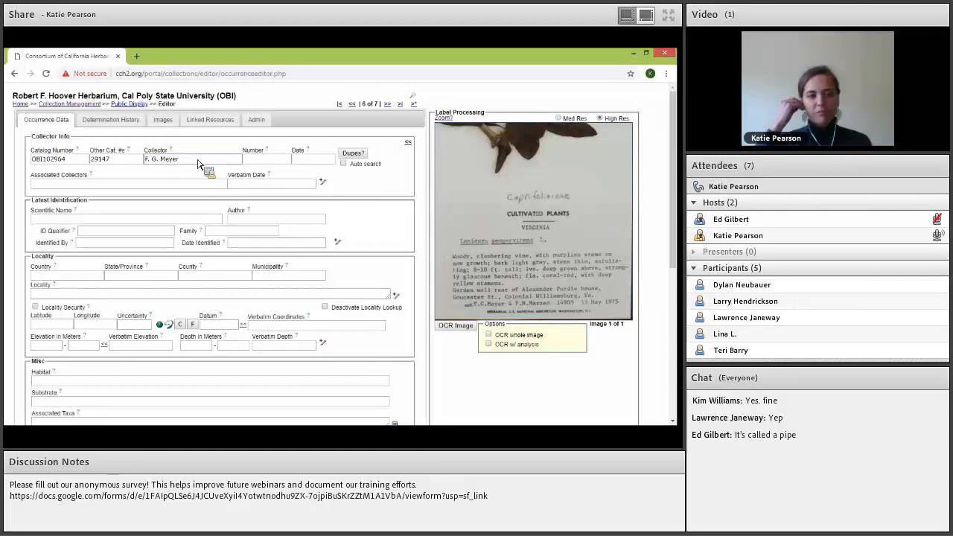
pyautogui.click(270, 161)
pyautogui.write('14905')
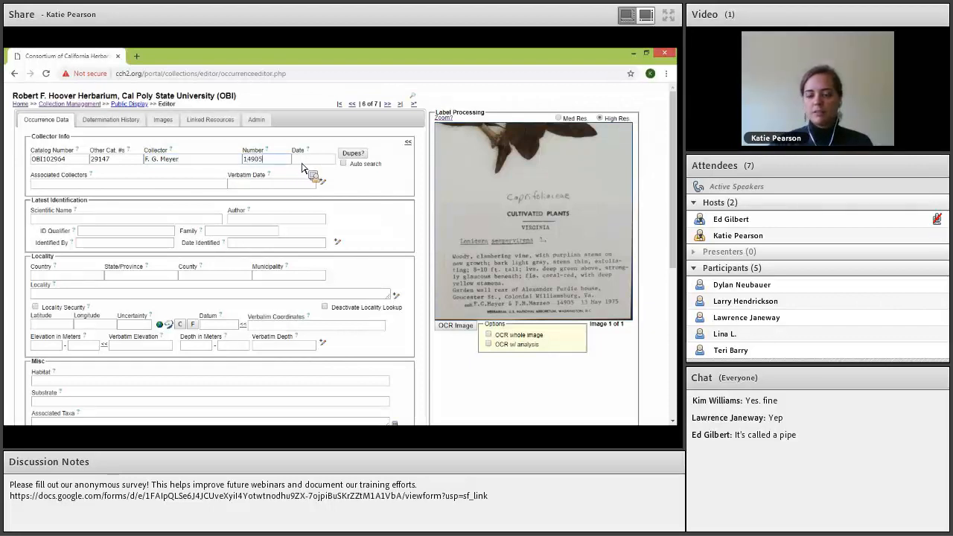
pyautogui.press('Tab')
pyautogui.write('1975-05-13')
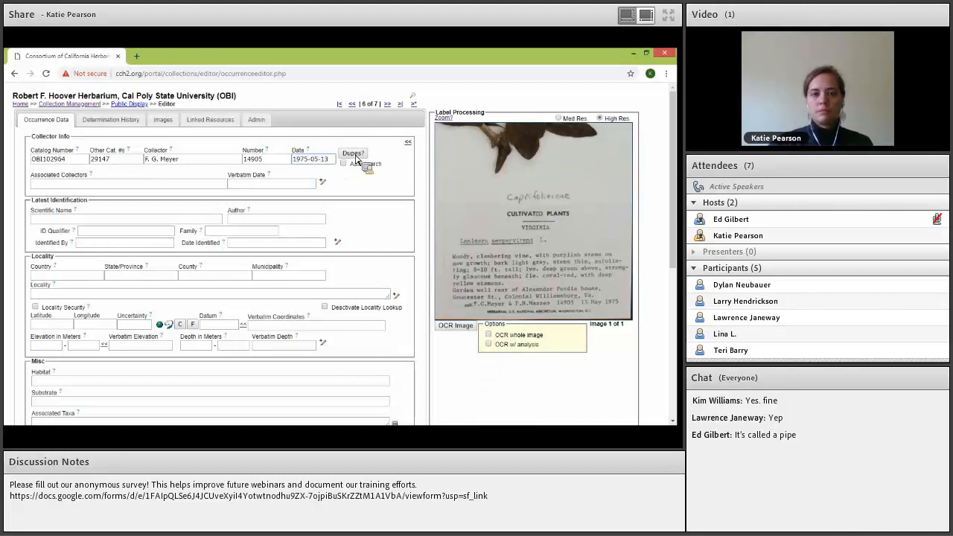
pyautogui.click(355, 154)
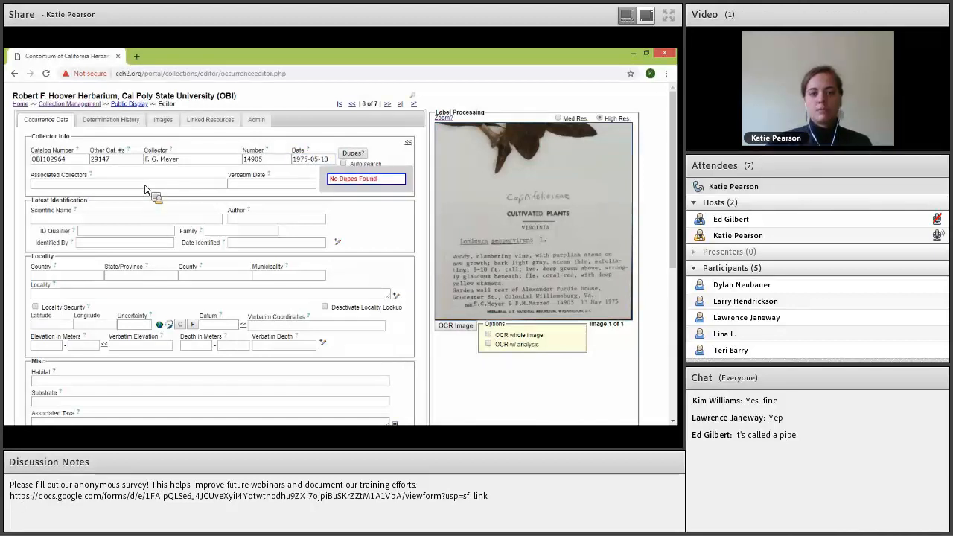
# Enter the associated collector's name from the label and set the verbatim date to 13 May 1975
pyautogui.click(183, 184)
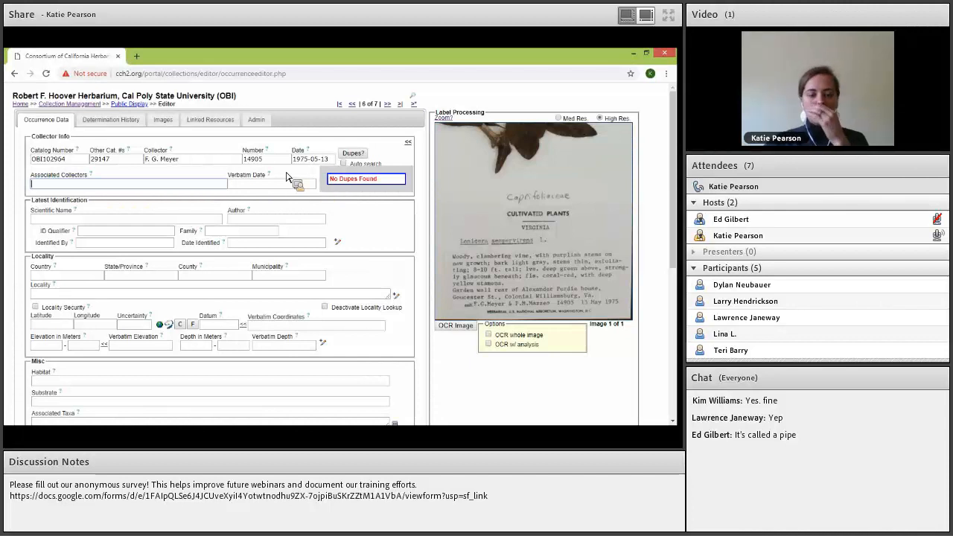
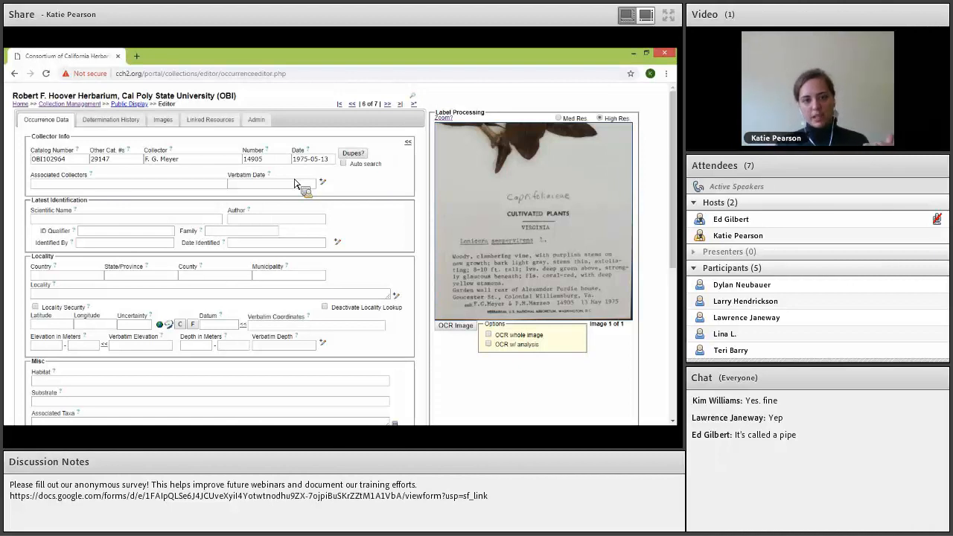
pyautogui.click(201, 186)
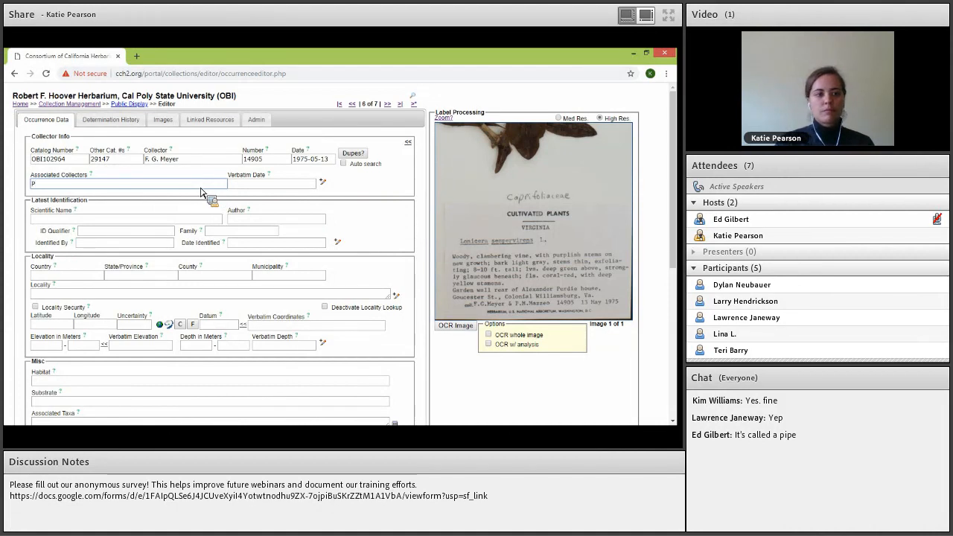
pyautogui.write('P. M. Mazzeo')
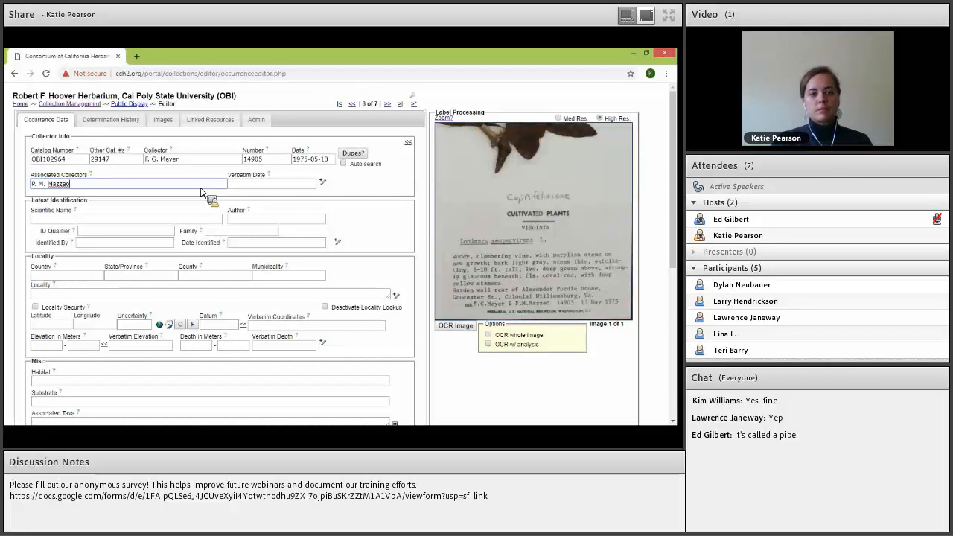
pyautogui.press('Tab')
pyautogui.write('13 May 1975')
# Set the scientific name in the latest identification to Lonicera sempervirens, using the suggested taxon
pyautogui.click(47, 220)
pyautogui.write('Lonicera sem')
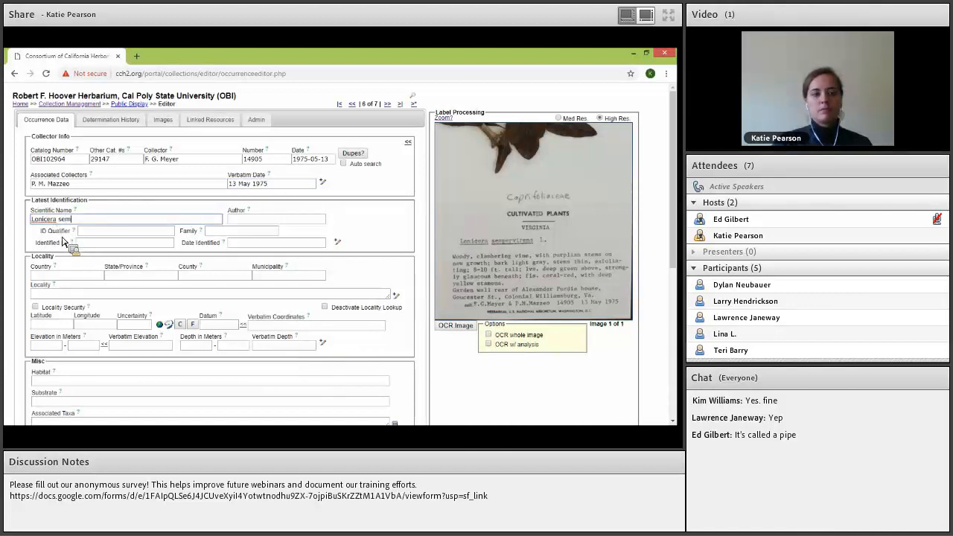
pyautogui.press('Down')
pyautogui.press('Return')
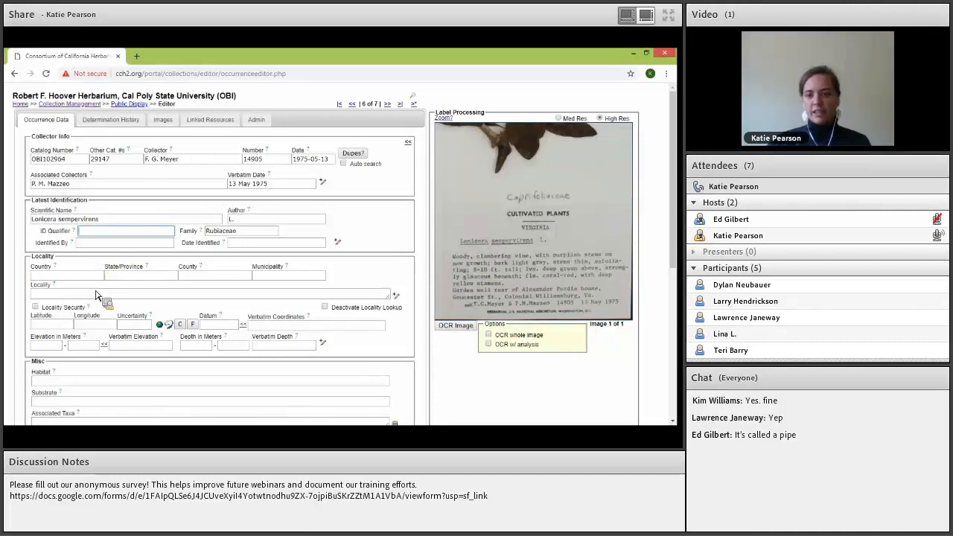
# Set the locality's country to United States and its state to Virginia
pyautogui.click(71, 276)
pyautogui.write('United States')
pyautogui.press('Tab')
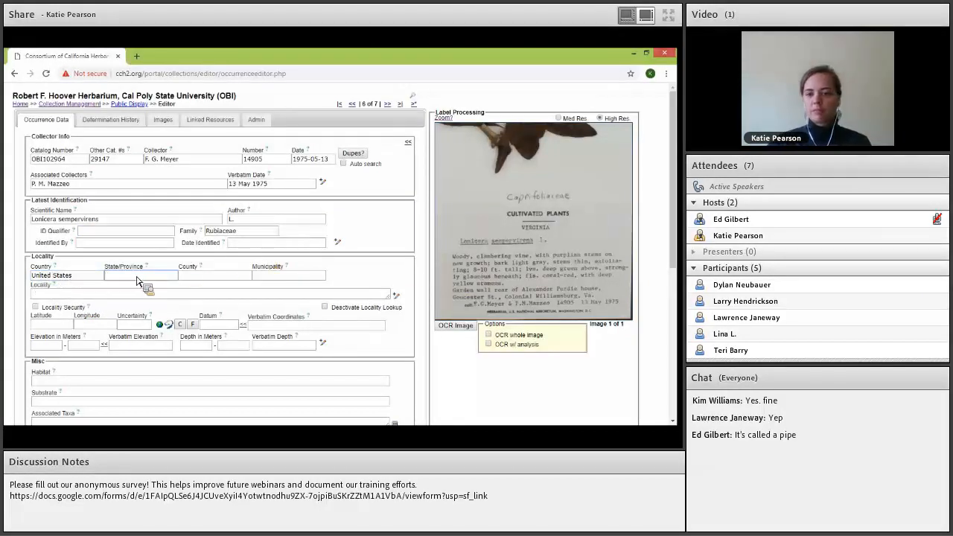
pyautogui.write('Virginia')
pyautogui.press('Tab')
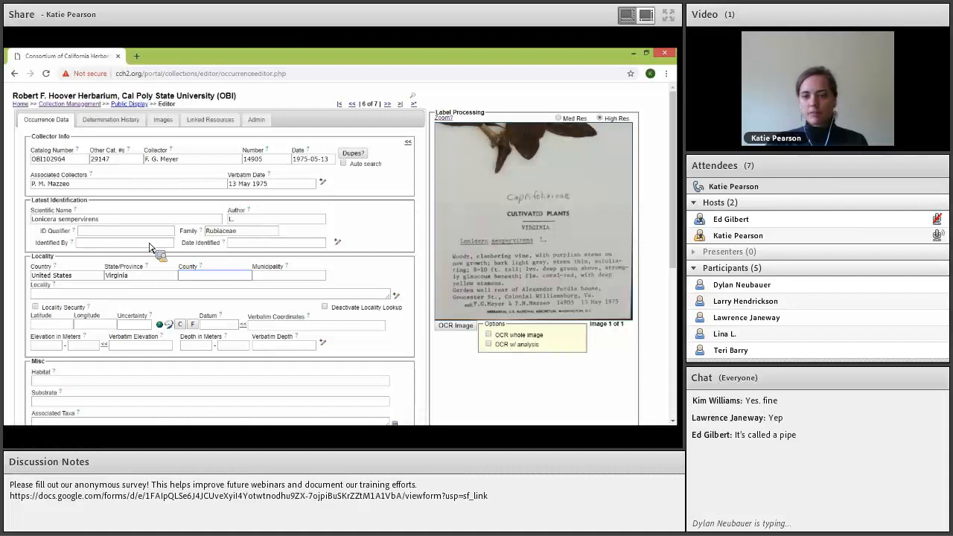
# Stay on the current record and examine its specimen image from the barcode area down to the label
pyautogui.click(353, 105)
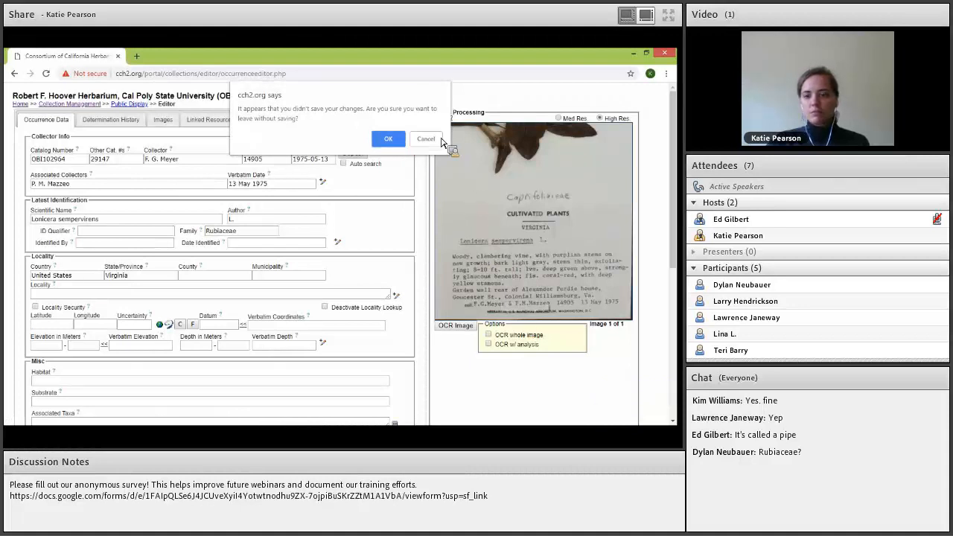
pyautogui.press('Return')
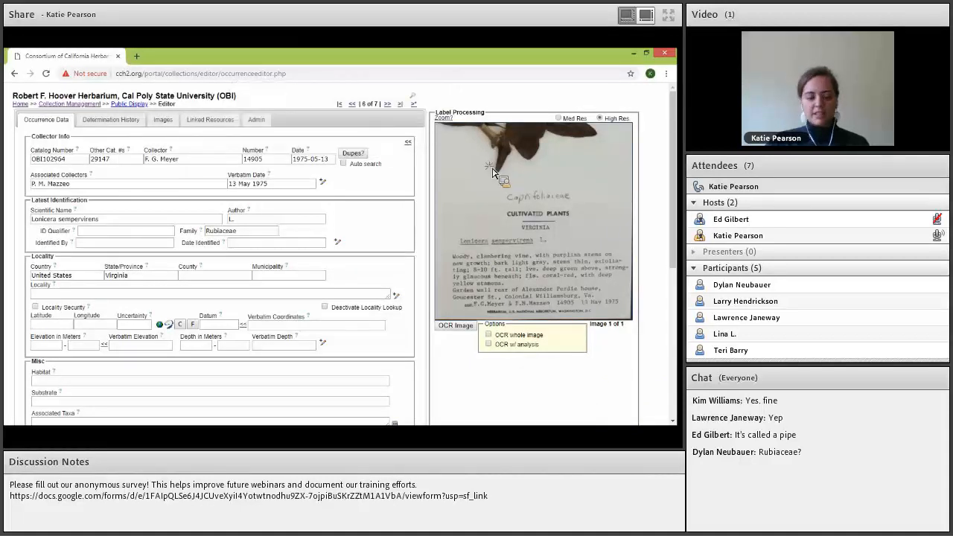
pyautogui.moveTo(509, 247); pyautogui.dragTo(517, 280)
pyautogui.moveTo(521, 201); pyautogui.dragTo(533, 309)
pyautogui.moveTo(532, 186); pyautogui.dragTo(542, 277)
pyautogui.moveTo(530, 131); pyautogui.dragTo(525, 78)
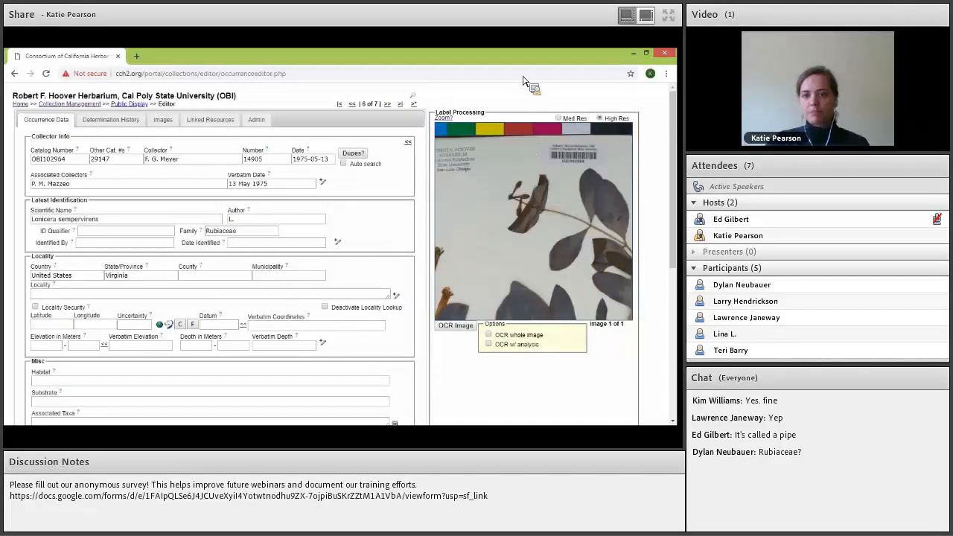
pyautogui.moveTo(549, 294); pyautogui.dragTo(543, 214)
pyautogui.moveTo(571, 309); pyautogui.dragTo(568, 262)
pyautogui.scroll(2, 562, 270)
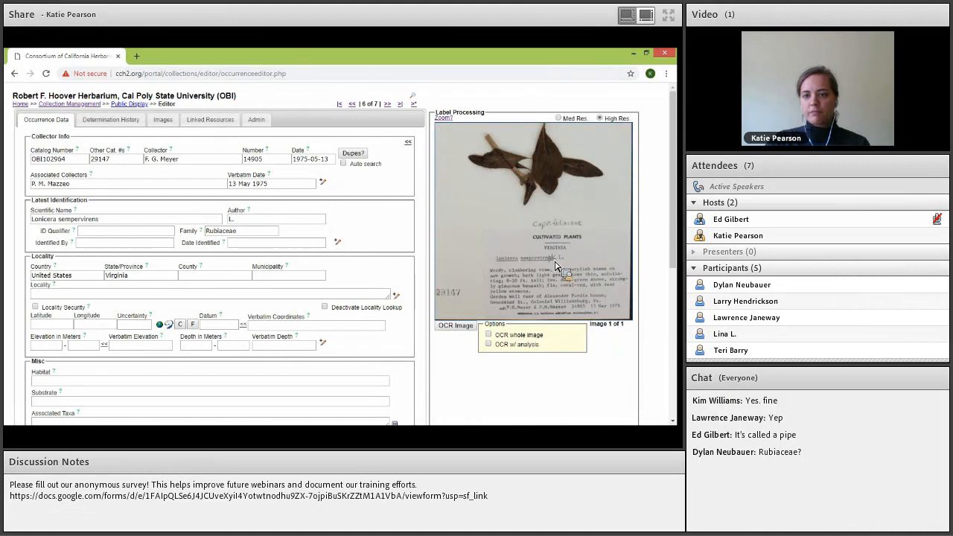
# Leave the record without saving, go back to record 3 of 7 and enlarge the label in its image
pyautogui.click(353, 104)
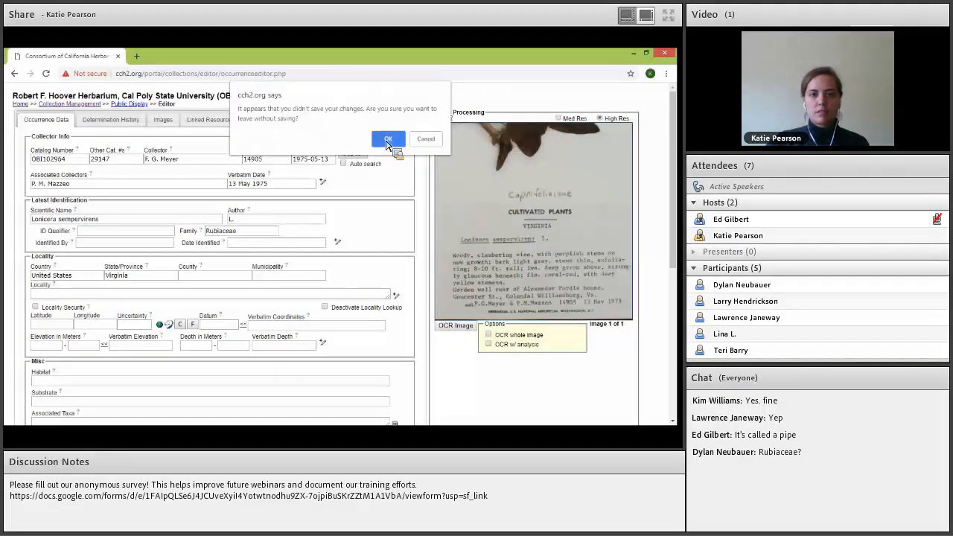
pyautogui.click(388, 140)
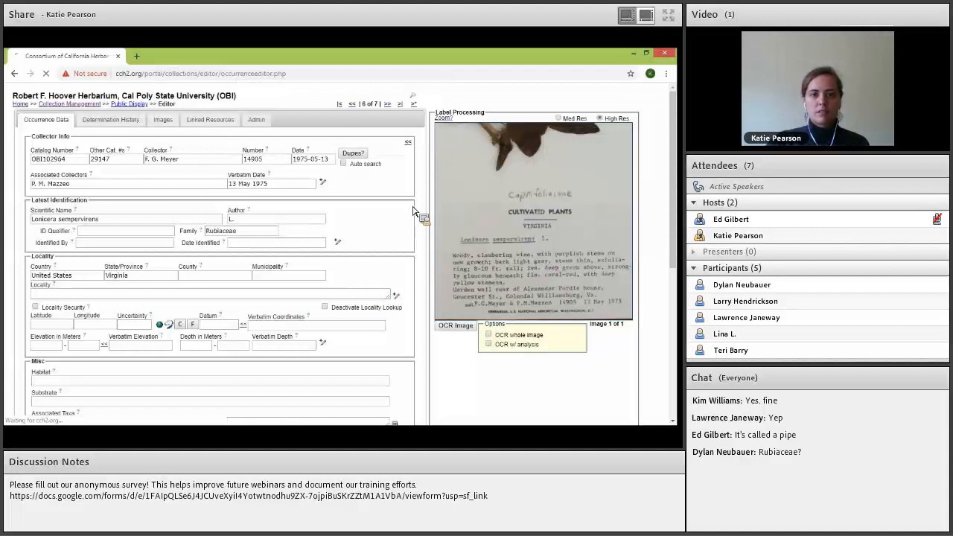
pyautogui.click(355, 106)
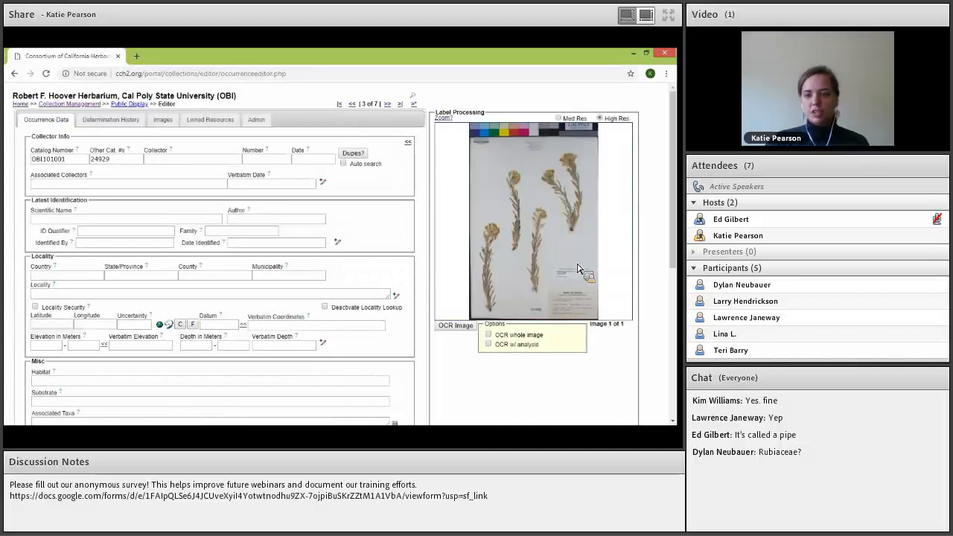
pyautogui.moveTo(559, 251)
pyautogui.mouseDown()
pyautogui.moveTo(549, 226)
pyautogui.moveTo(578, 255)
pyautogui.mouseUp()
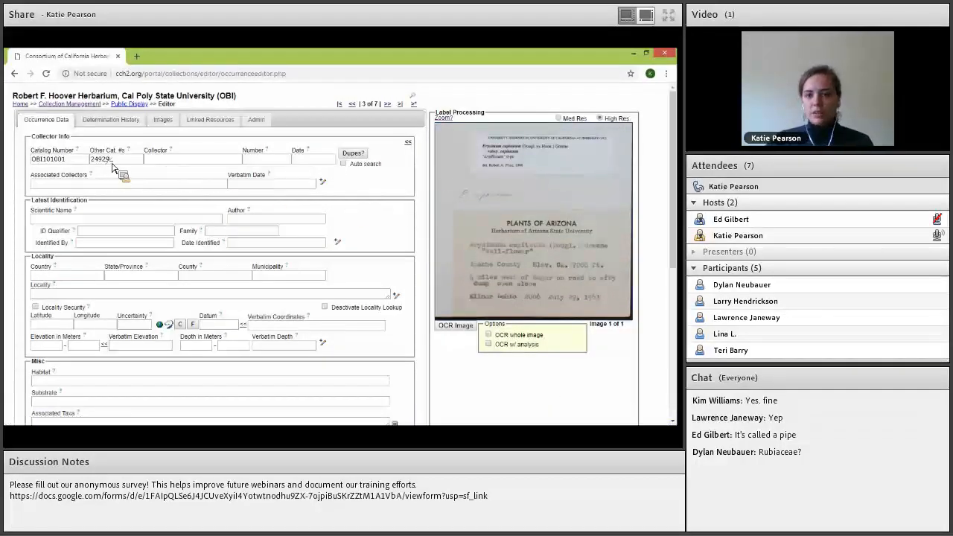
# Enter the collector's name, collection number 2066 and date 1963-07-29, and search for duplicate specimens
pyautogui.click(169, 162)
pyautogui.write('Elinor Lehto')
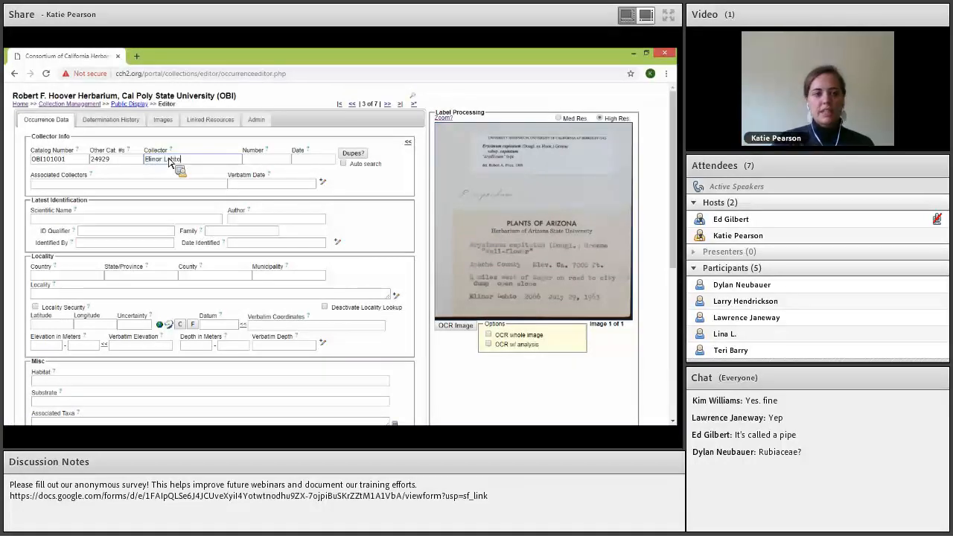
pyautogui.press('Tab')
pyautogui.write('2066')
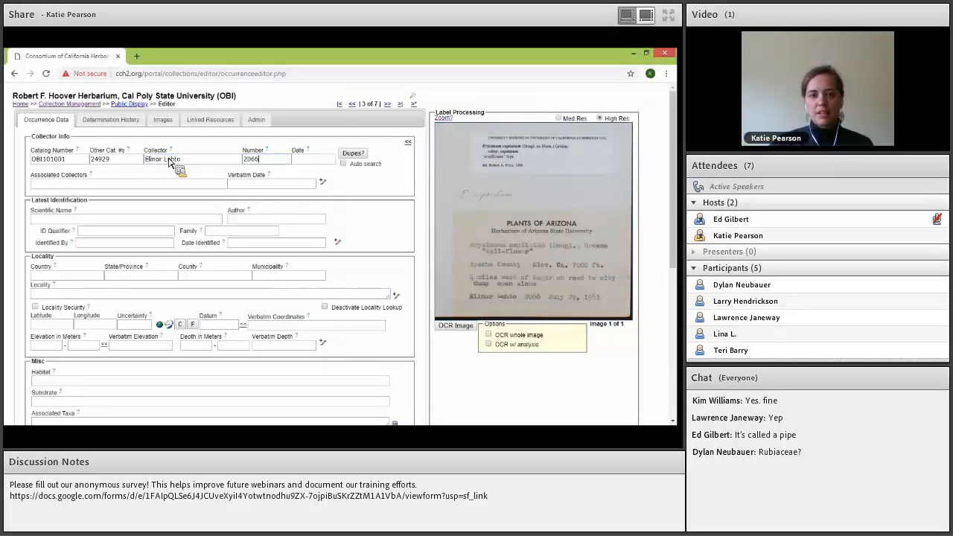
pyautogui.press('Tab')
pyautogui.write('1963-')
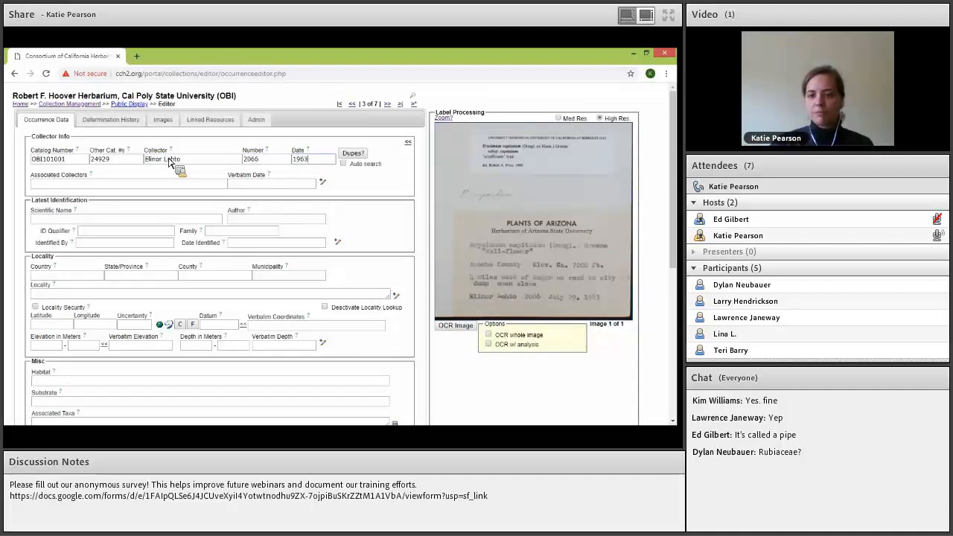
pyautogui.press('Tab')
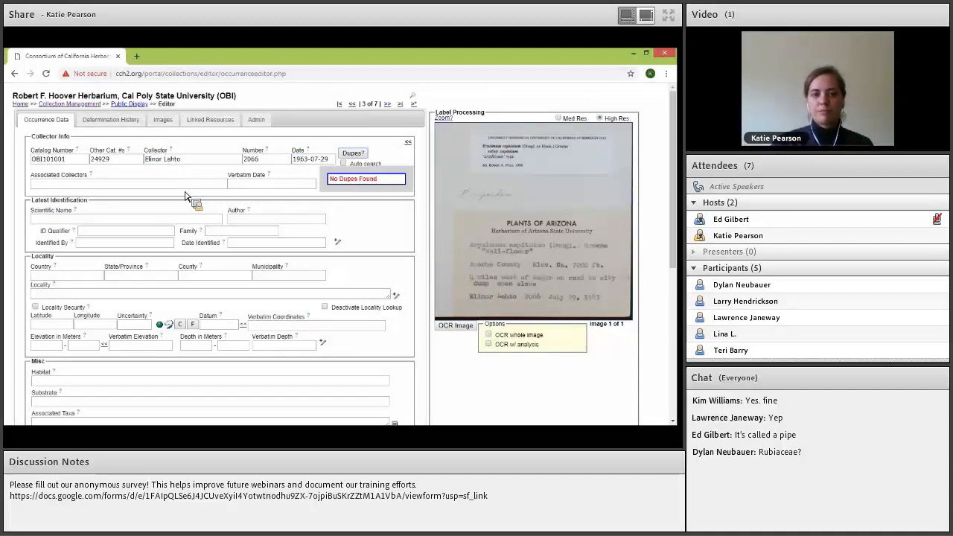
# Leave the associated collectors empty and set the verbatim date to July 29, 1963
pyautogui.click(142, 186)
pyautogui.press('Tab')
pyautogui.write('July 29, 1963')
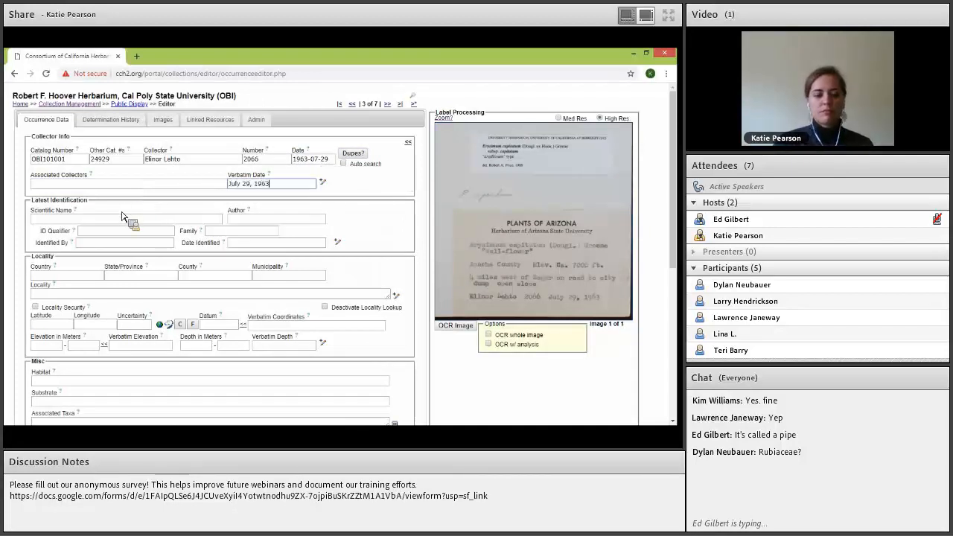
# Set the scientific name in the latest identification to Erysimum capitatum, letting the author and family fill in
pyautogui.click(91, 222)
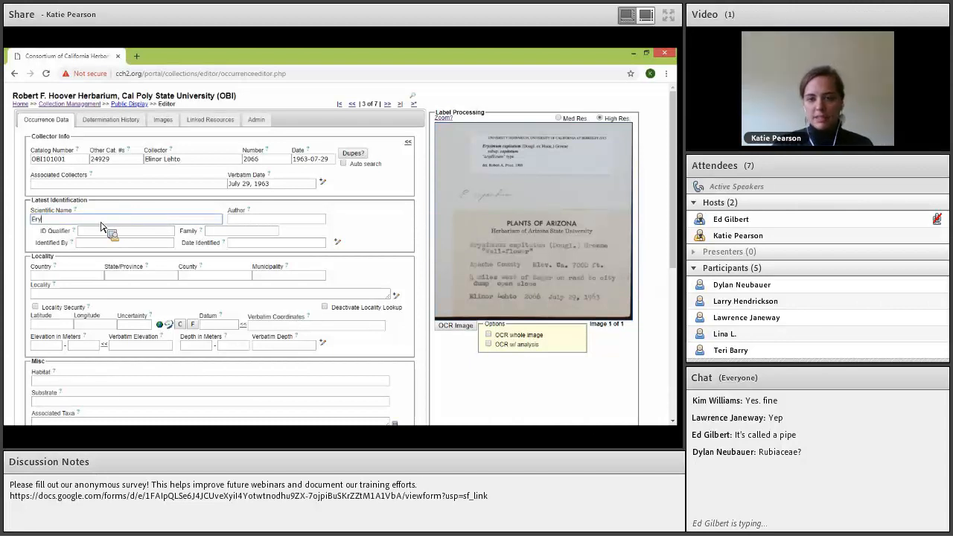
pyautogui.write('simu')
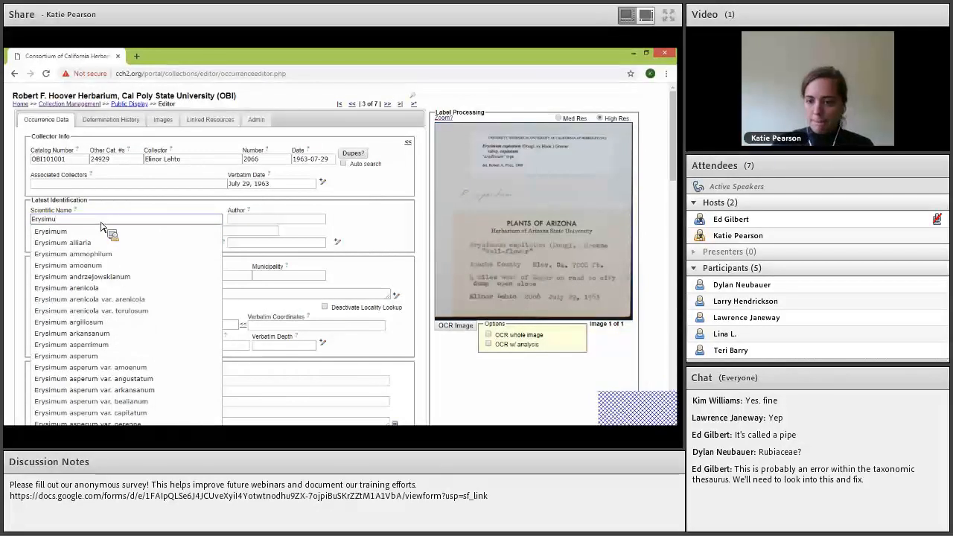
pyautogui.write('m')
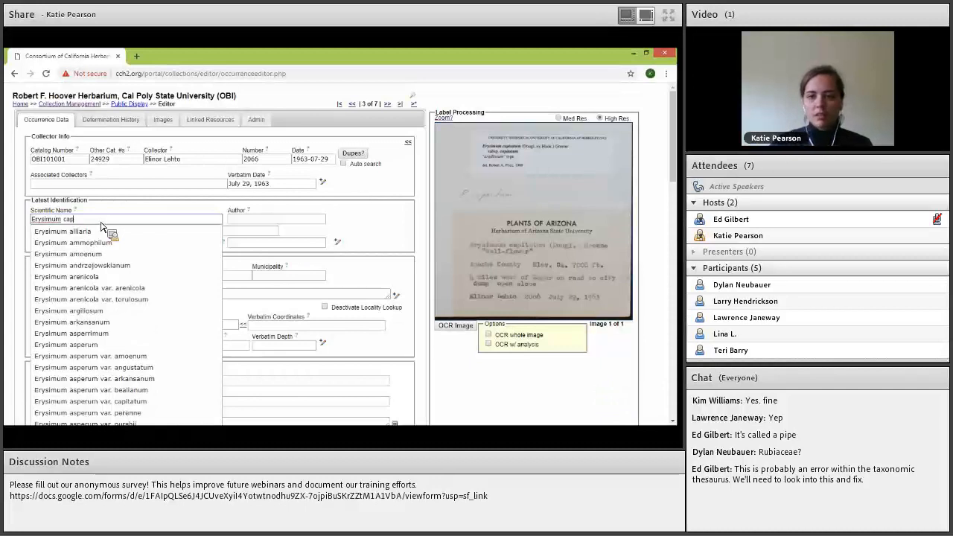
pyautogui.write(' cap')
pyautogui.click(102, 231)
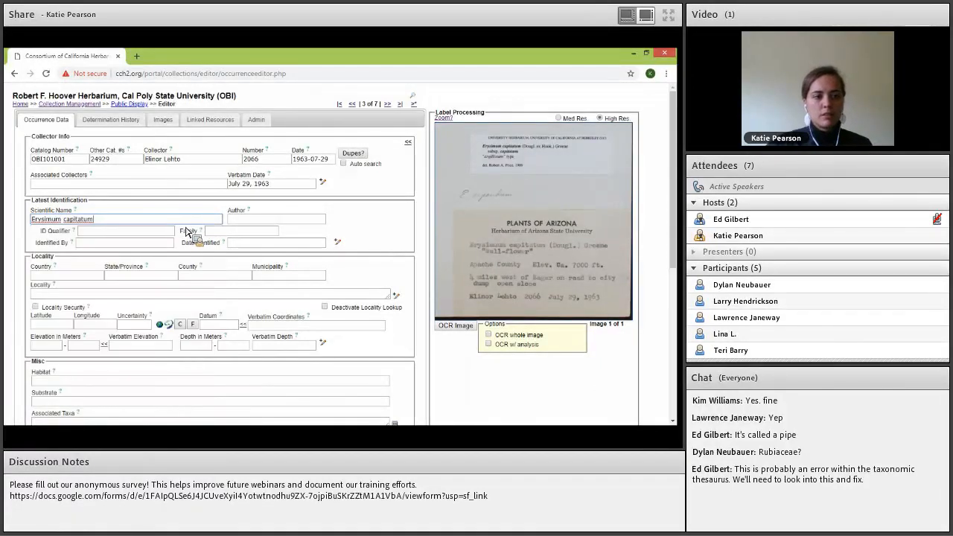
pyautogui.press('Tab')
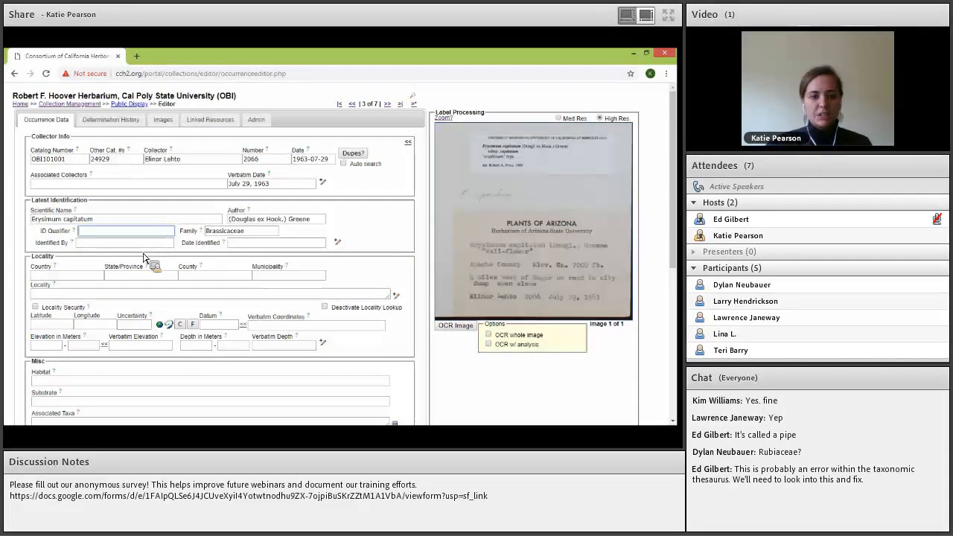
# Set the country in the locality section to United States
pyautogui.click(95, 281)
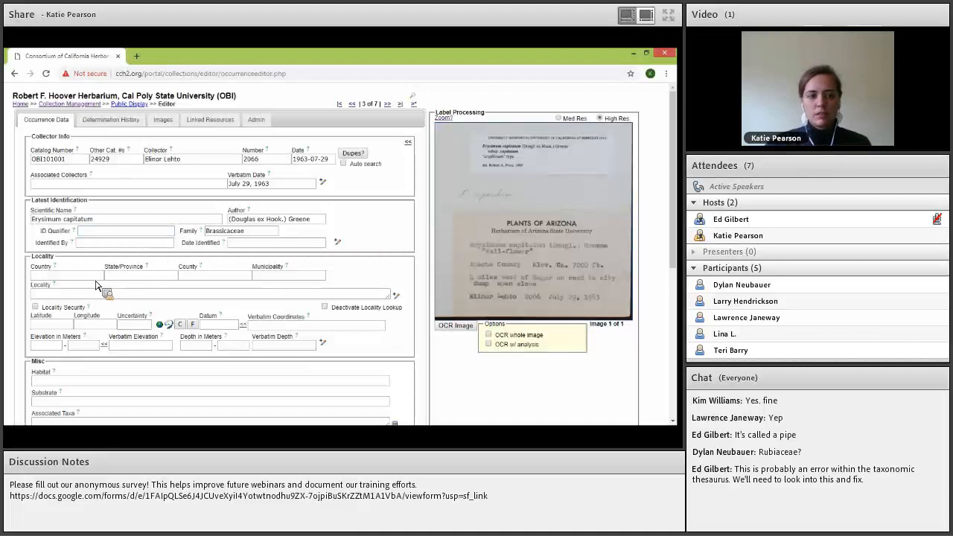
pyautogui.write('United')
pyautogui.press('Down')
pyautogui.press('Down')
pyautogui.press('Tab')
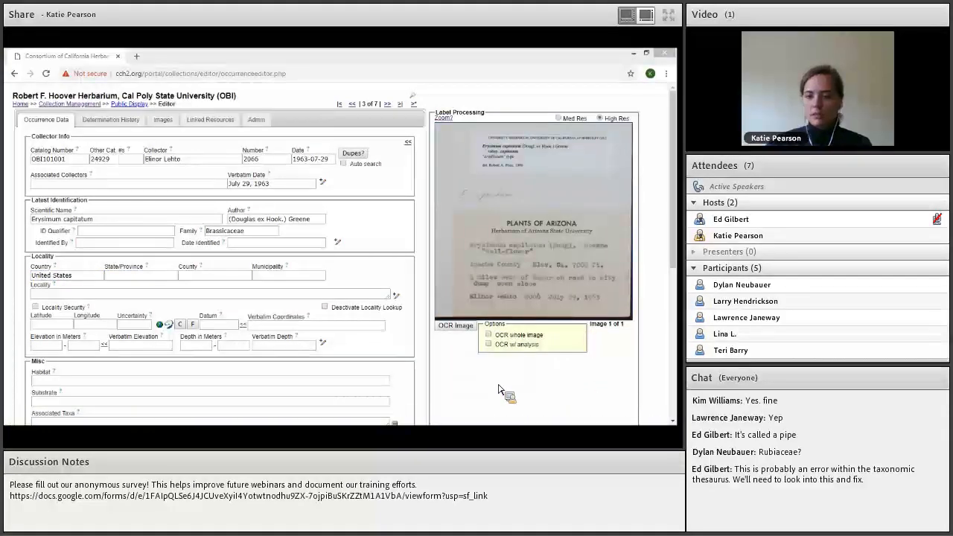
pyautogui.click(466, 385)
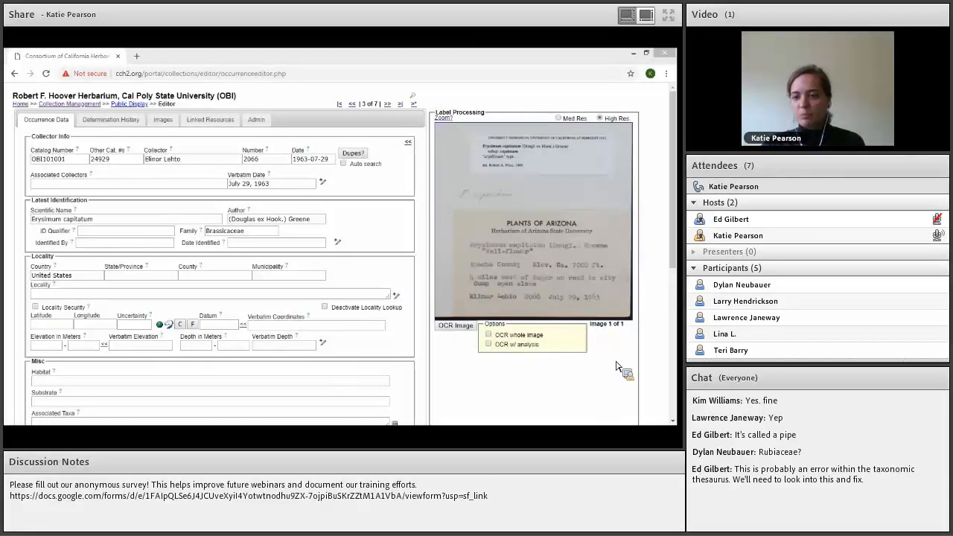
# Set the state to Arizona and the county to Apache, leaving the municipality empty
pyautogui.click(130, 285)
pyautogui.click(116, 234)
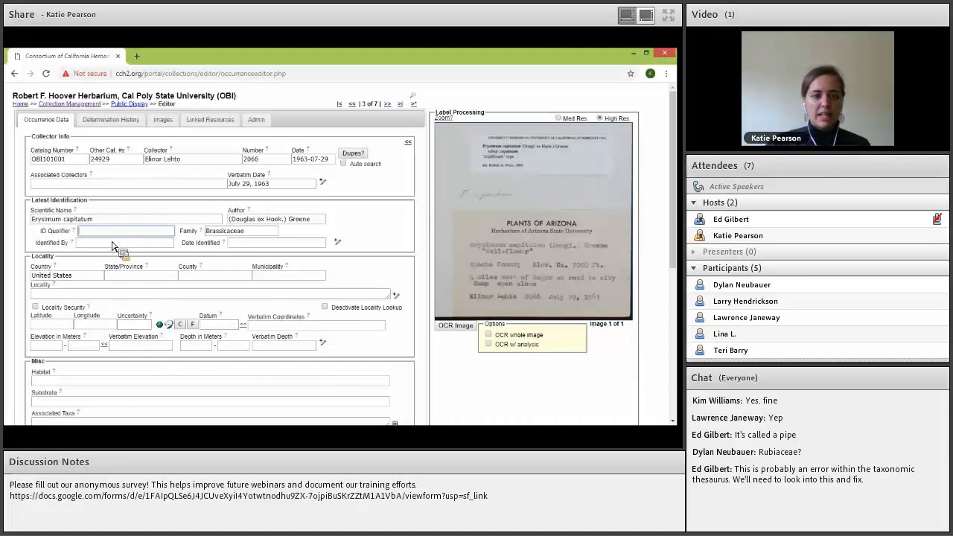
pyautogui.click(130, 280)
pyautogui.write('Ariz')
pyautogui.press('Tab')
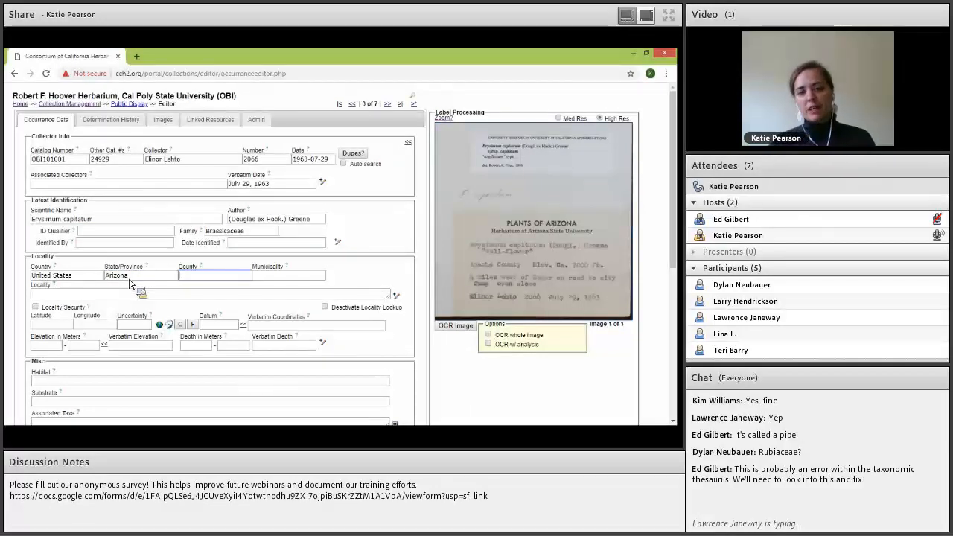
pyautogui.write('Apache')
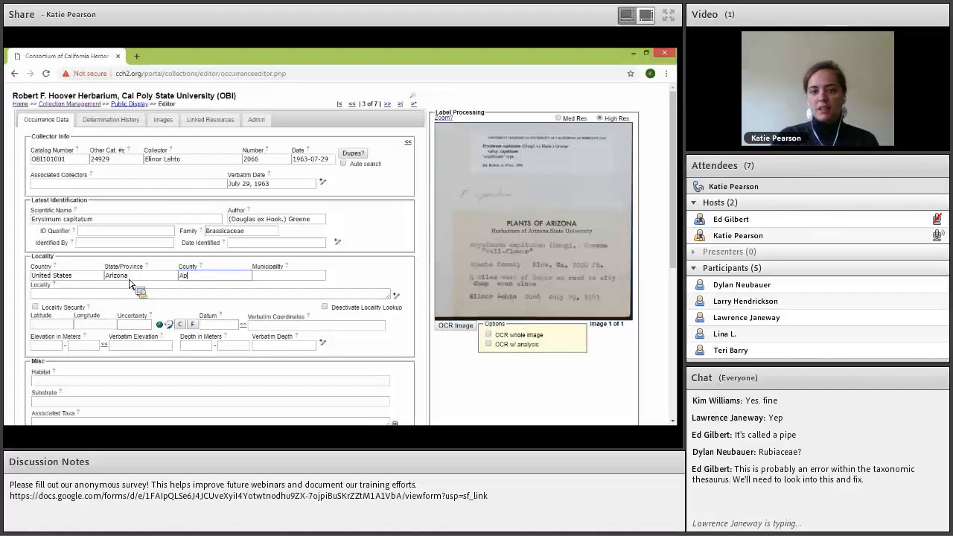
pyautogui.press('Tab')
pyautogui.press('Tab')
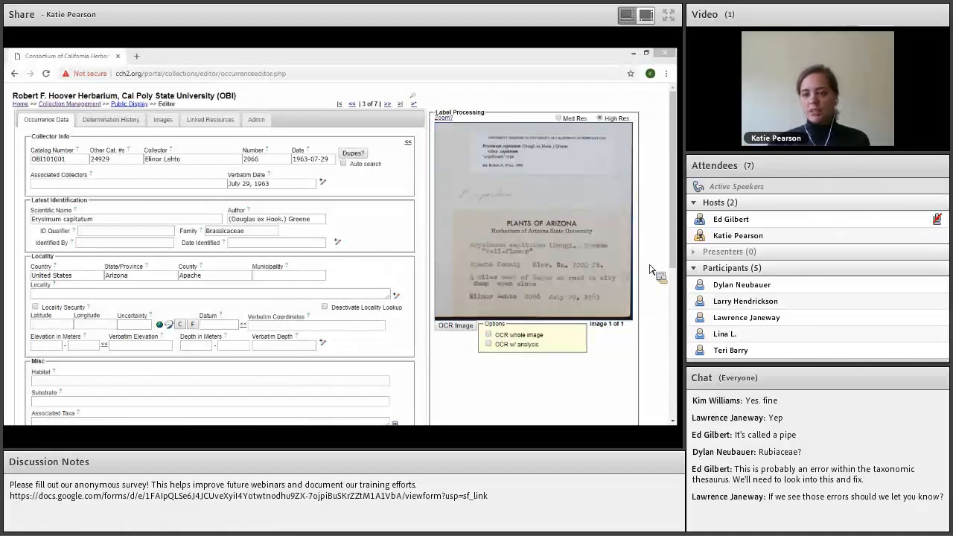
# Enter the locality as "4 miles west of Eagar on road to city dump" and the habitat as "open slope"
pyautogui.click(93, 295)
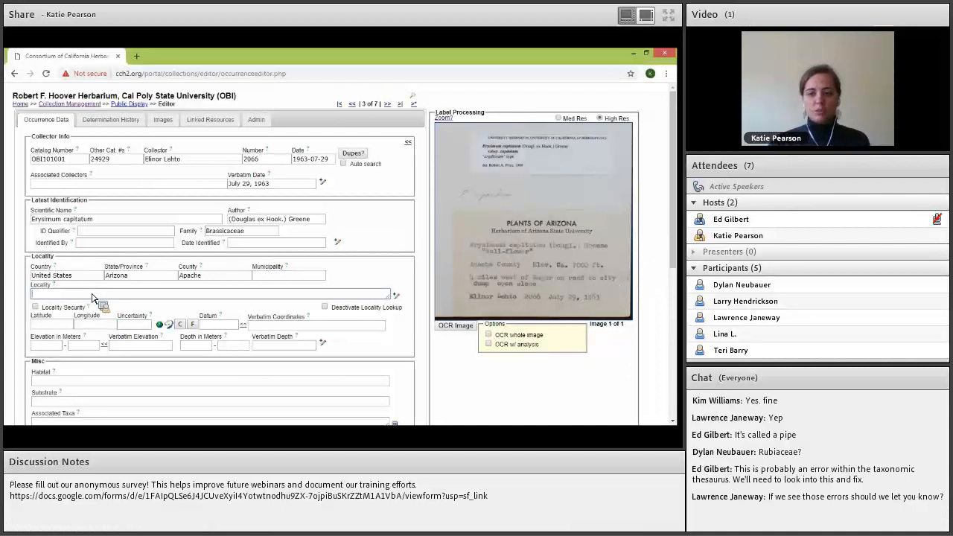
pyautogui.write('4 miles west of E')
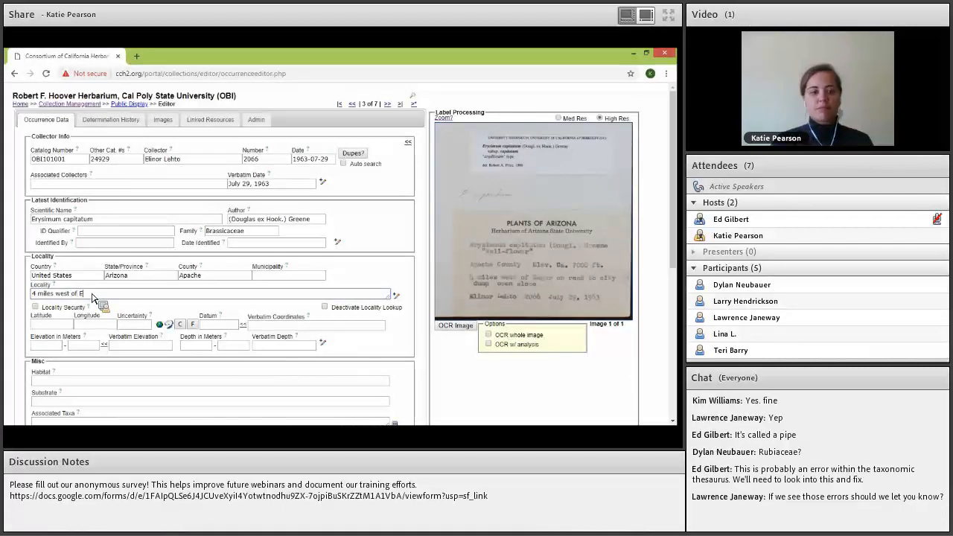
pyautogui.write('agar on road to city dump')
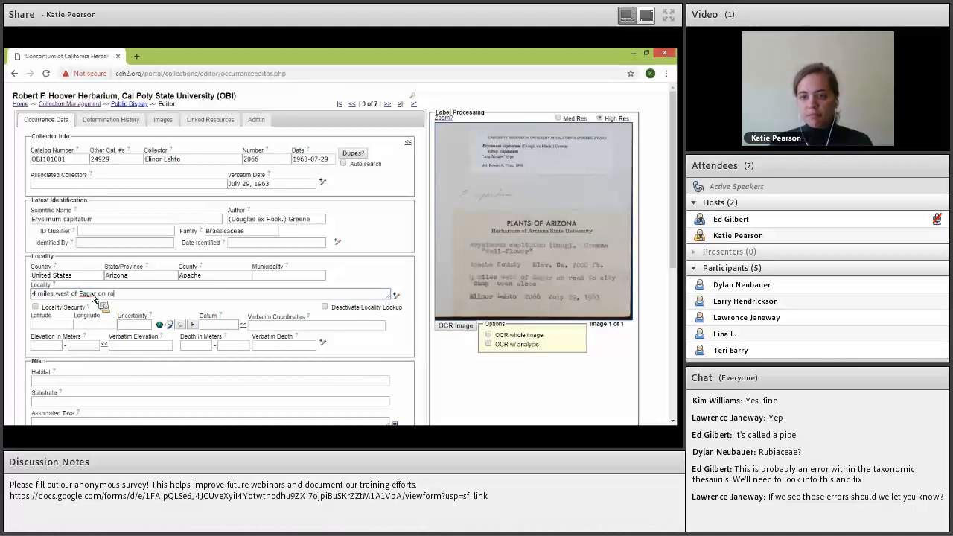
pyautogui.click(65, 384)
pyautogui.write('open slope')
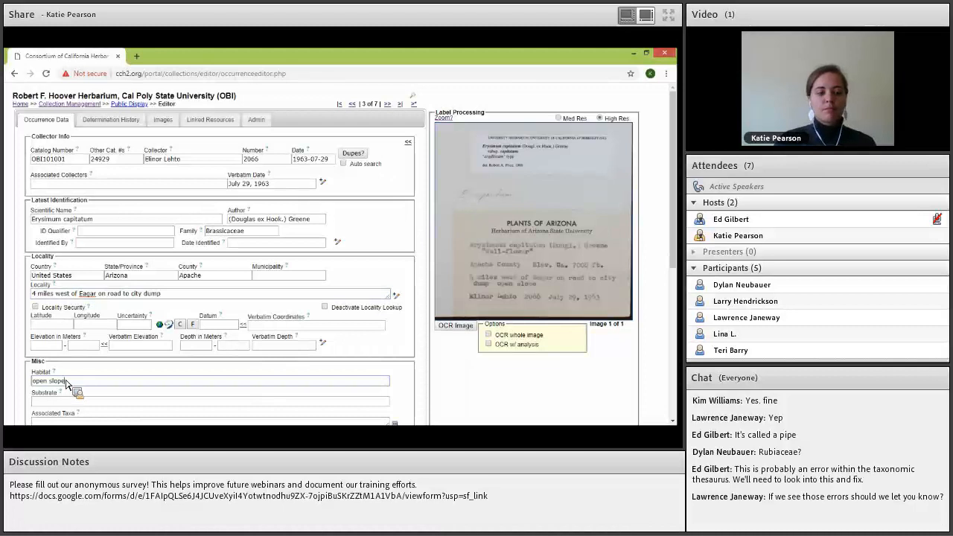
# Set the verbatim elevation to "ca. 7000 ft.", letting the elevation in meters fill in
pyautogui.click(134, 351)
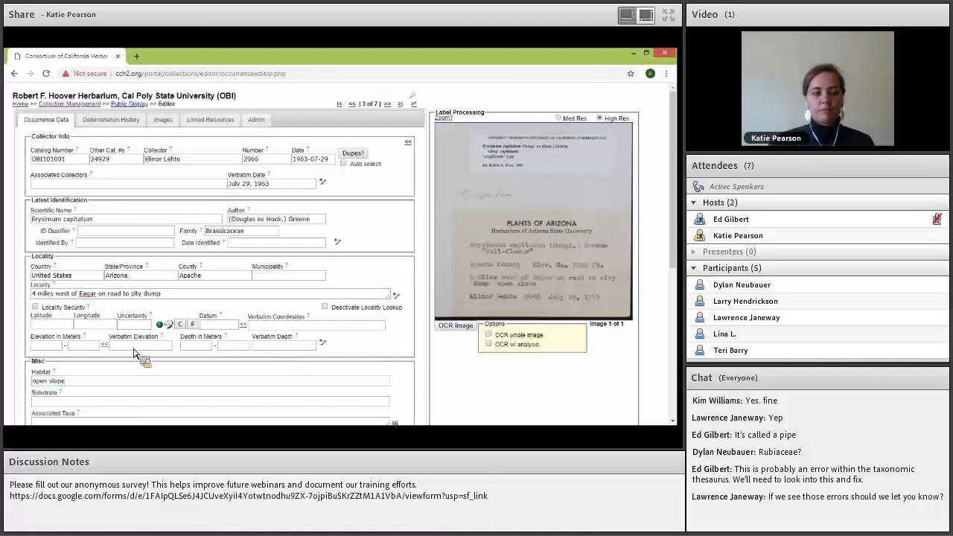
pyautogui.write('ca. ')
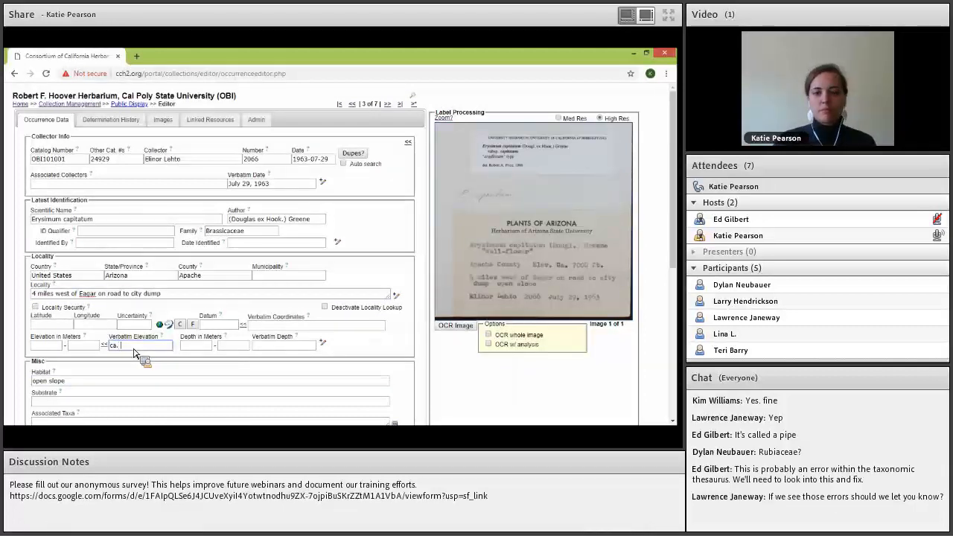
pyautogui.write('7000 ft.')
pyautogui.press('Tab')
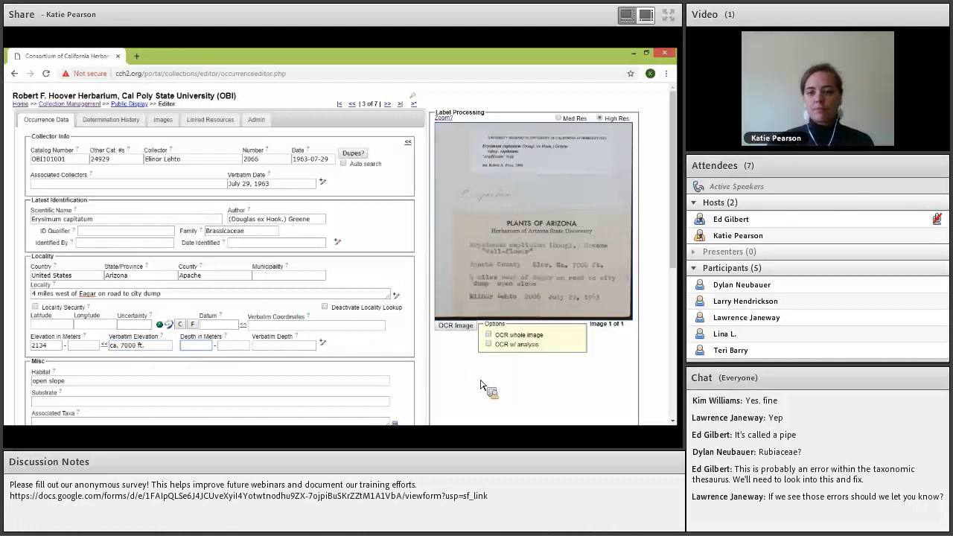
# Record the label's common name "wall-flower", in quotation marks, in the taxon remarks of the latest identification
pyautogui.scroll(-1, 340, 199)
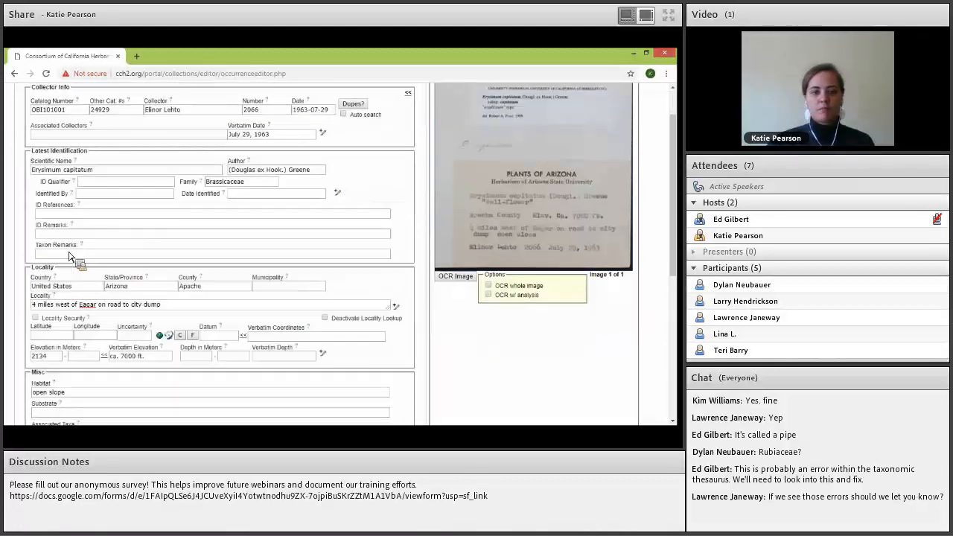
pyautogui.click(68, 255)
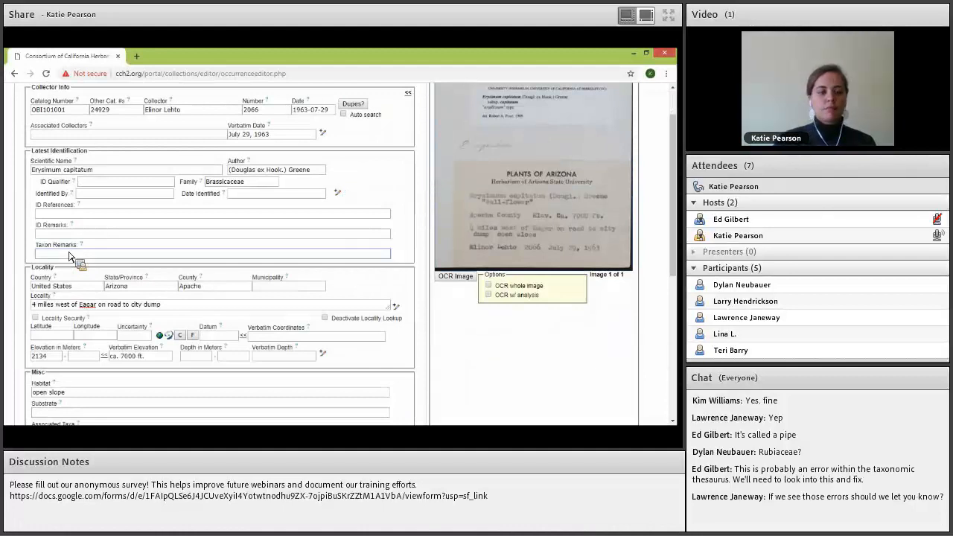
pyautogui.write('"wall-flower"')
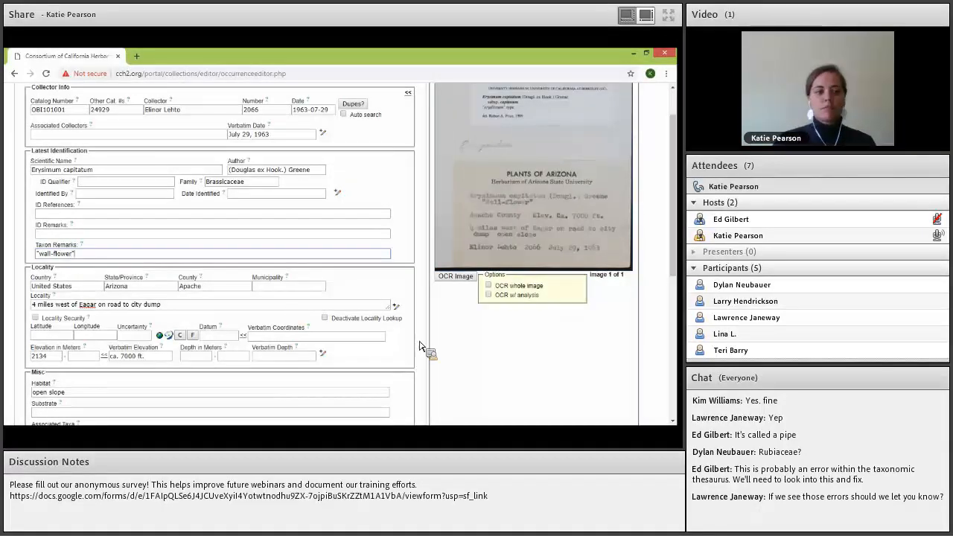
pyautogui.press('Return')
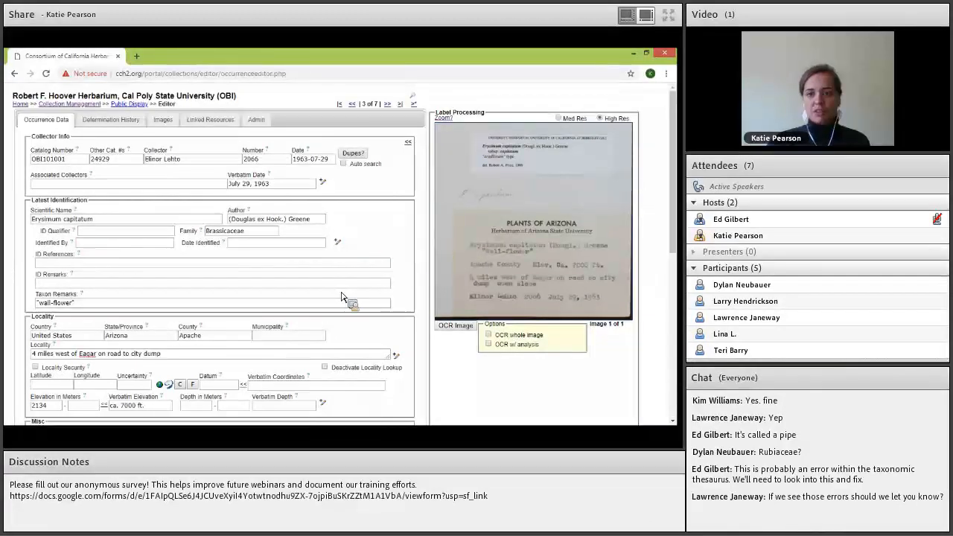
# Set the record's processing status to Expert Required and save the edits
pyautogui.scroll(-4, 327, 300)
pyautogui.scroll(-1, 317, 302)
pyautogui.click(317, 300)
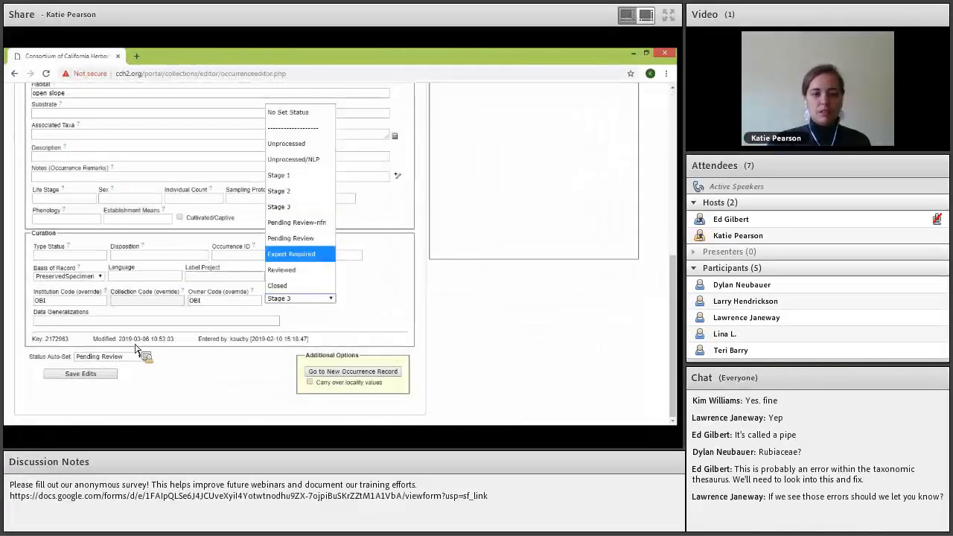
pyautogui.press('Return')
pyautogui.click(98, 374)
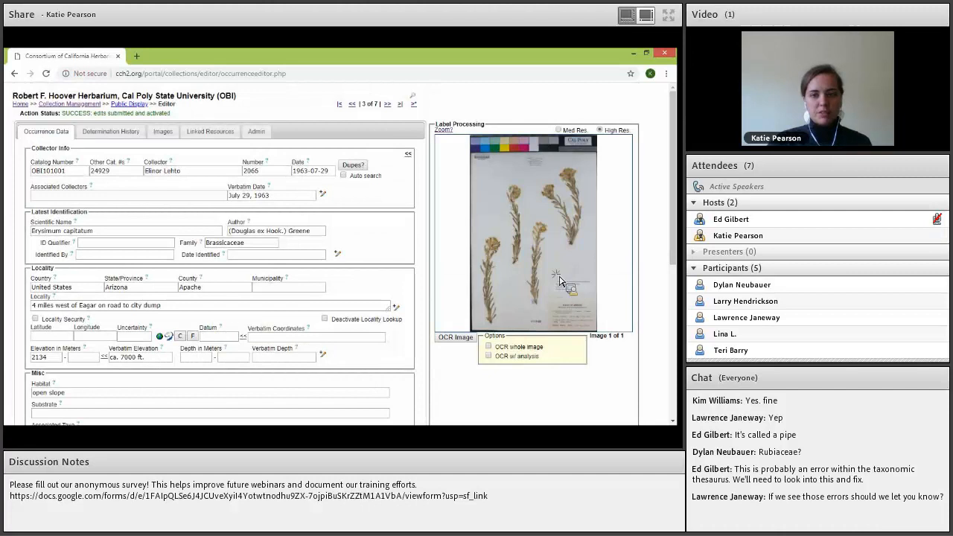
# Examine the annotation label, the handwritten name and the main label in the specimen image at higher magnification
pyautogui.scroll(5, 533, 257)
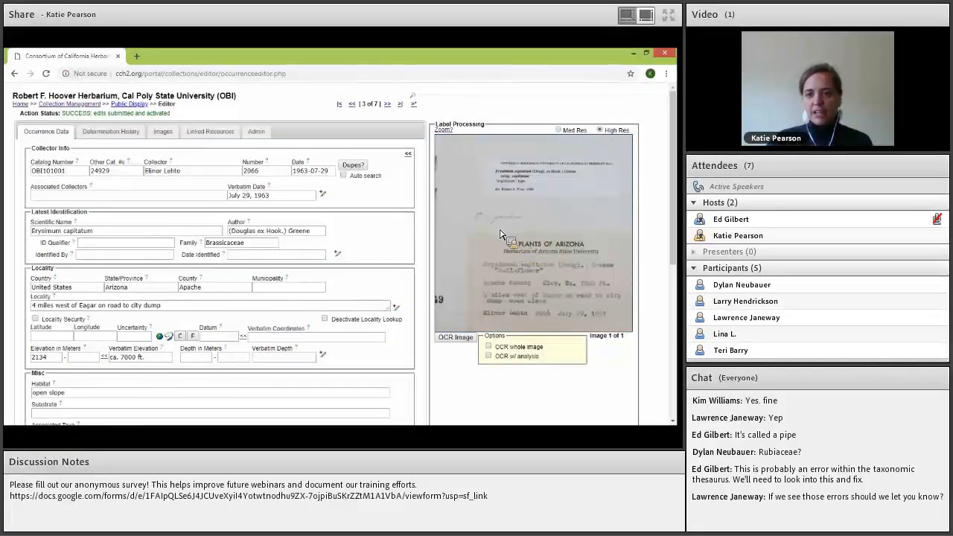
pyautogui.scroll(2, 499, 223)
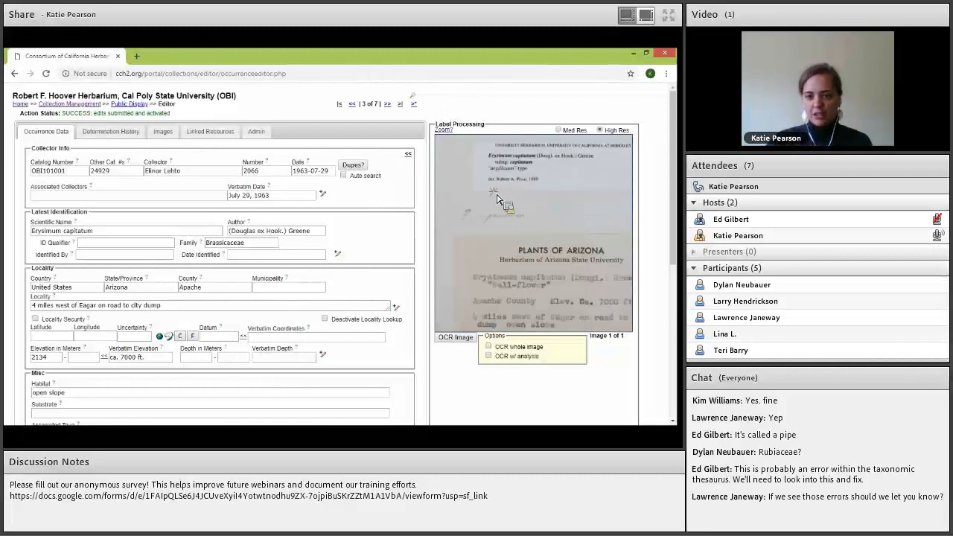
pyautogui.moveTo(500, 218); pyautogui.dragTo(580, 218)
pyautogui.scroll(-2, 570, 215)
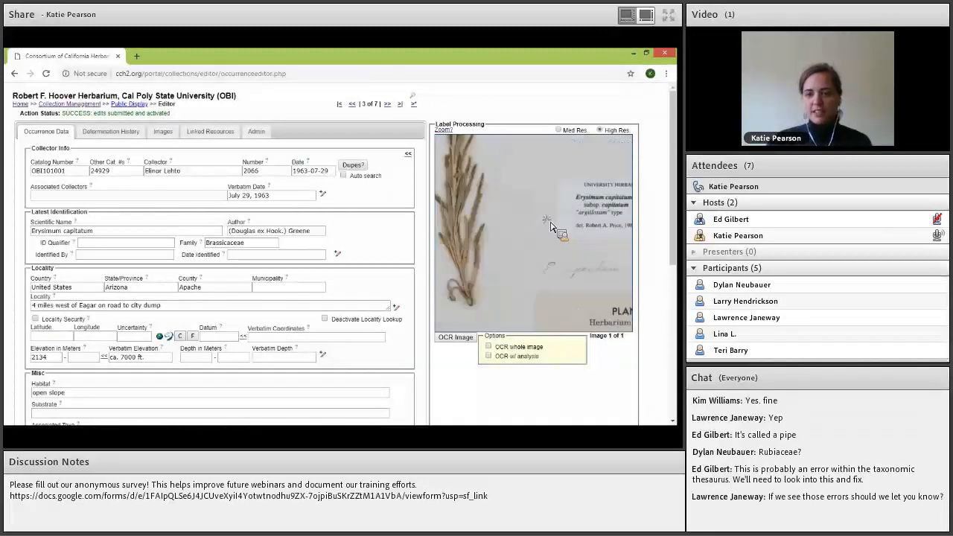
pyautogui.scroll(-3, 541, 213)
pyautogui.moveTo(548, 313); pyautogui.dragTo(522, 266)
pyautogui.scroll(2, 518, 242)
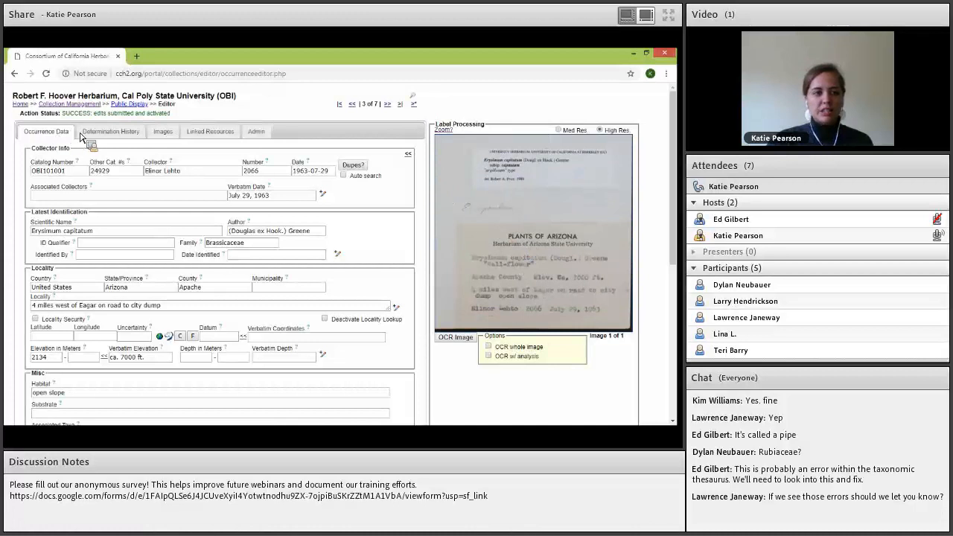
# Begin a new determination in the record's determination history with the scientific name Erysimum repandum, letting the author fill in
pyautogui.click(134, 136)
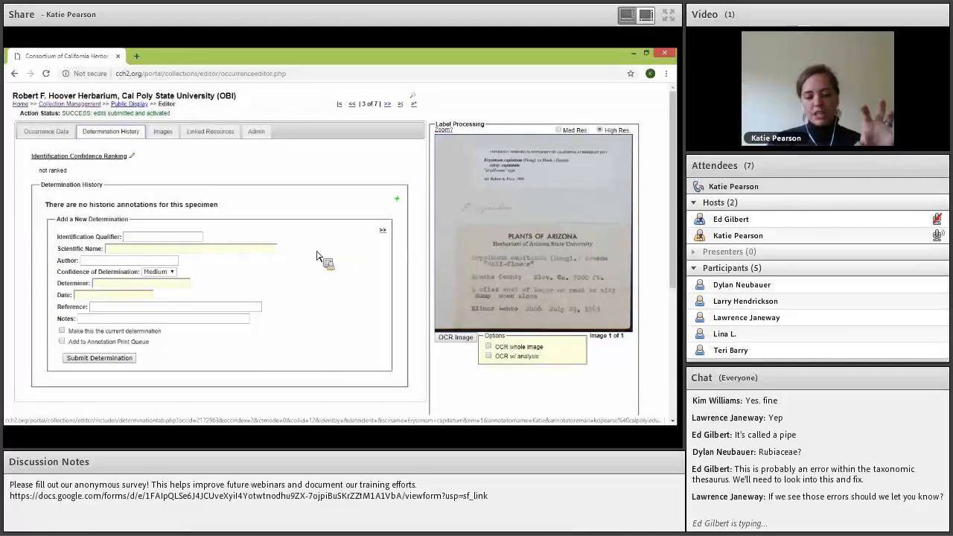
pyautogui.click(180, 250)
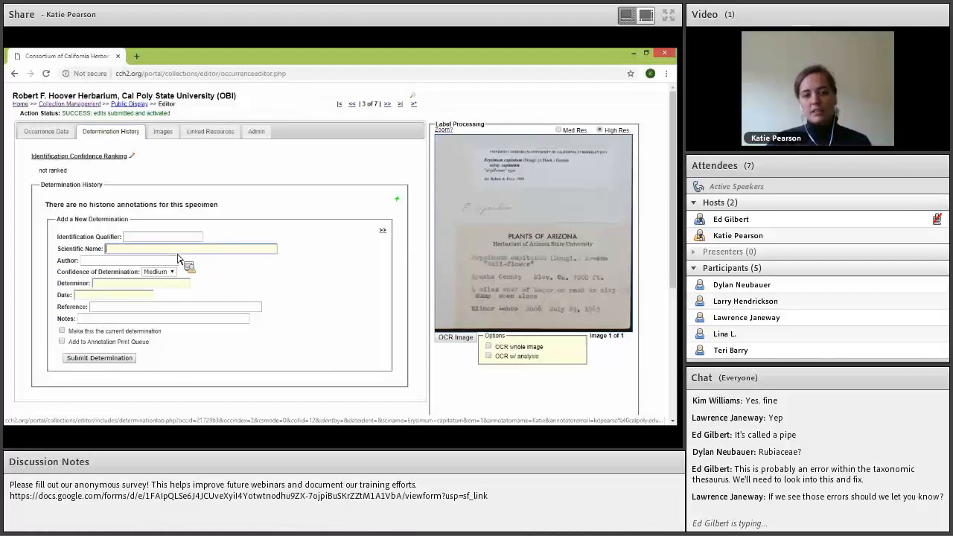
pyautogui.write('E')
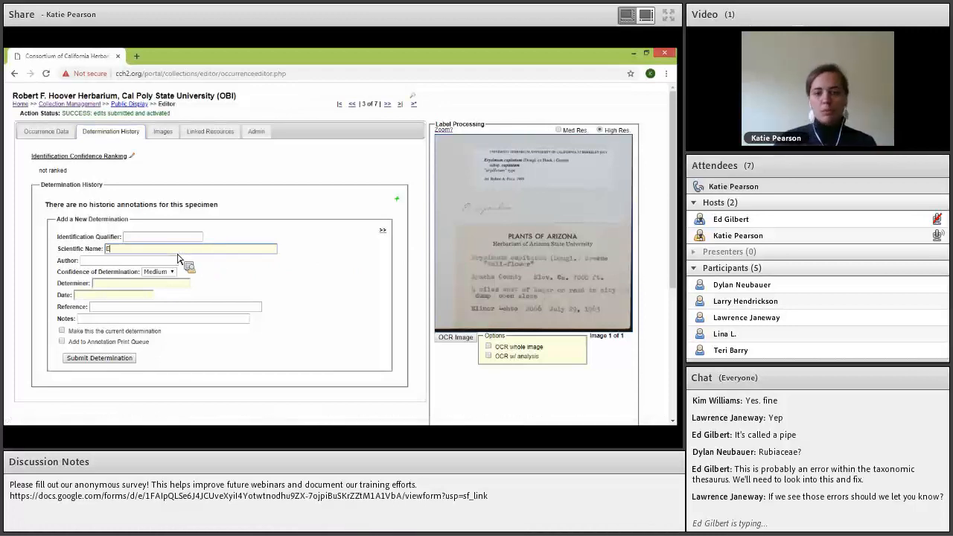
pyautogui.write('rys')
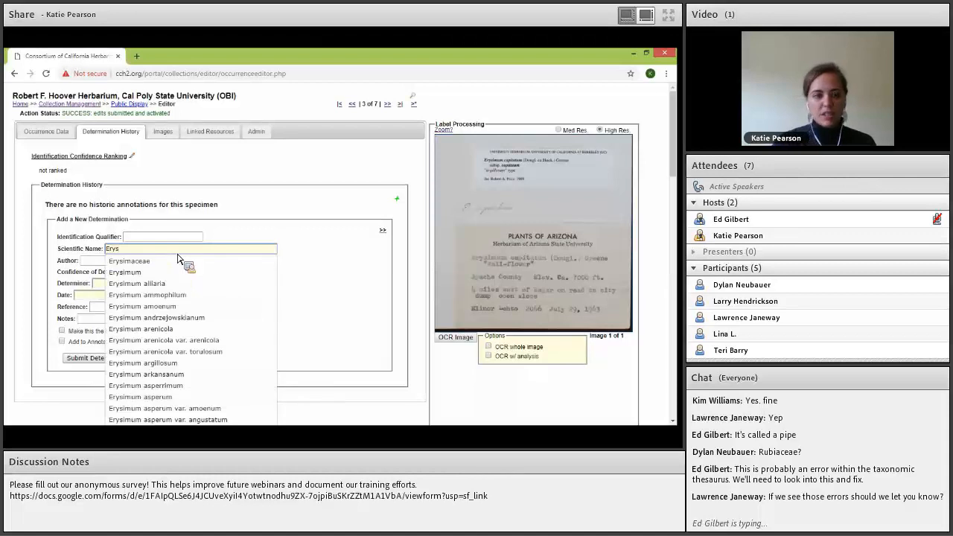
pyautogui.write('imum repa')
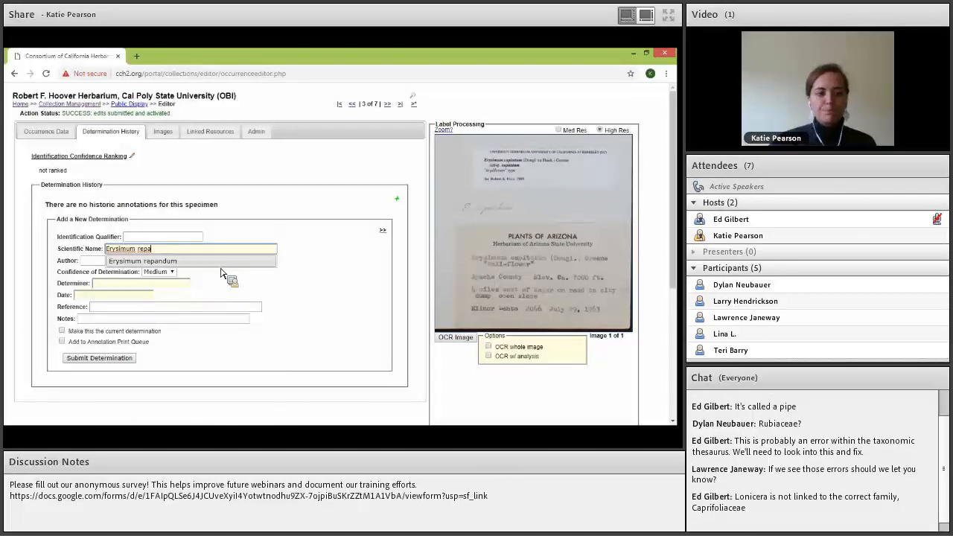
pyautogui.click(220, 264)
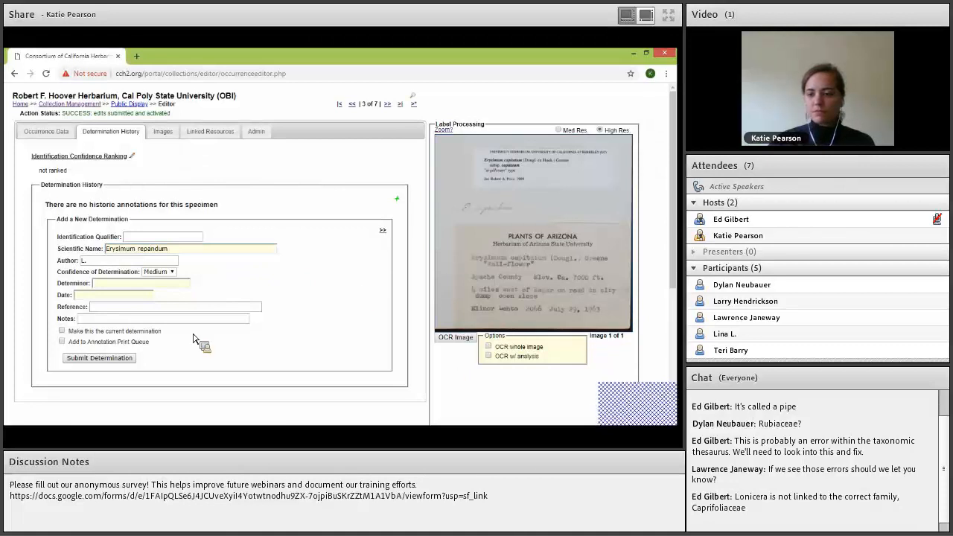
# Complete the Erysimum repandum determination with determiner "unknown" and date "n.d.", and submit it
pyautogui.click(122, 284)
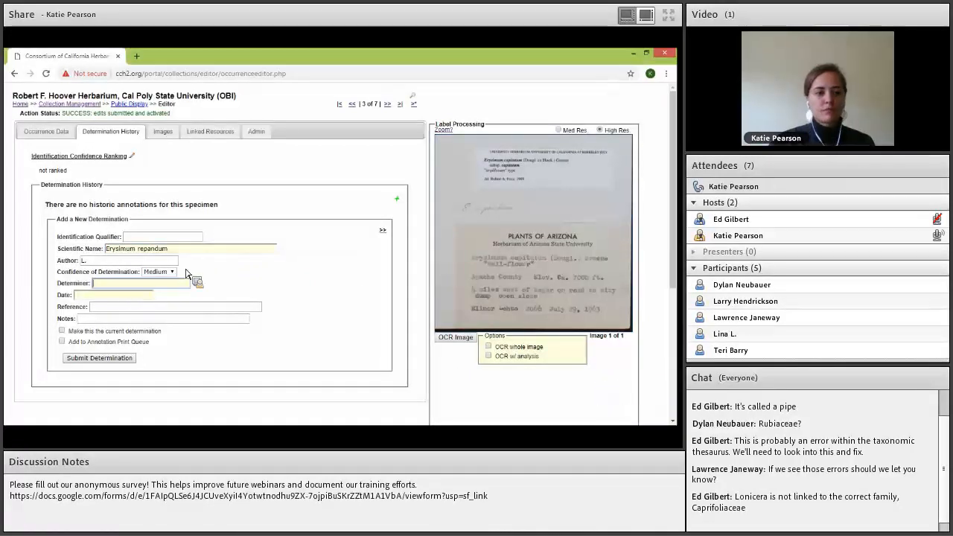
pyautogui.click(106, 298)
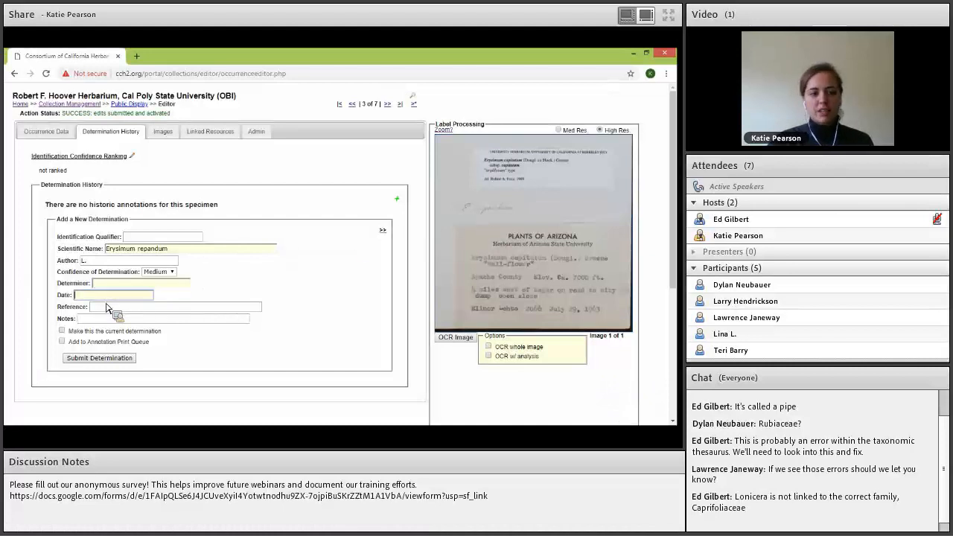
pyautogui.click(100, 359)
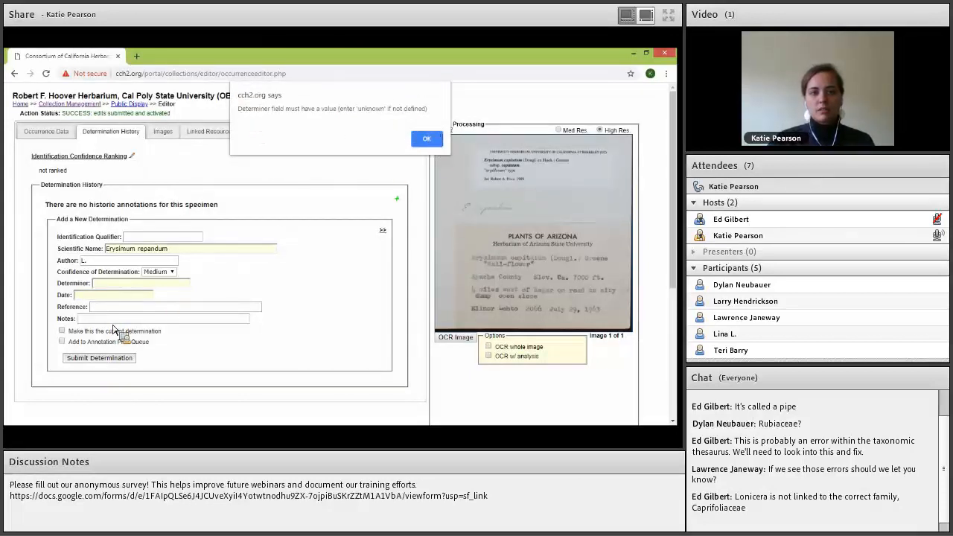
pyautogui.press('Return')
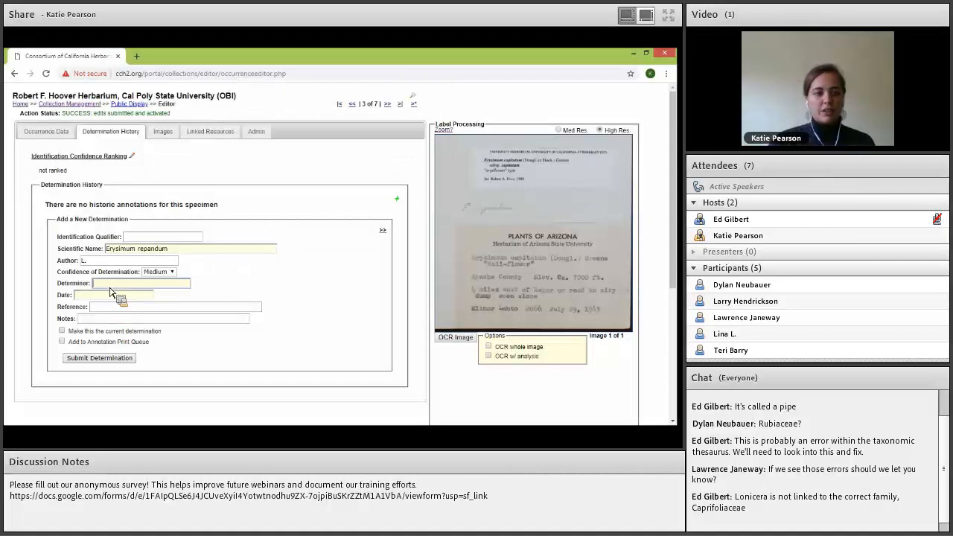
pyautogui.write('unknown')
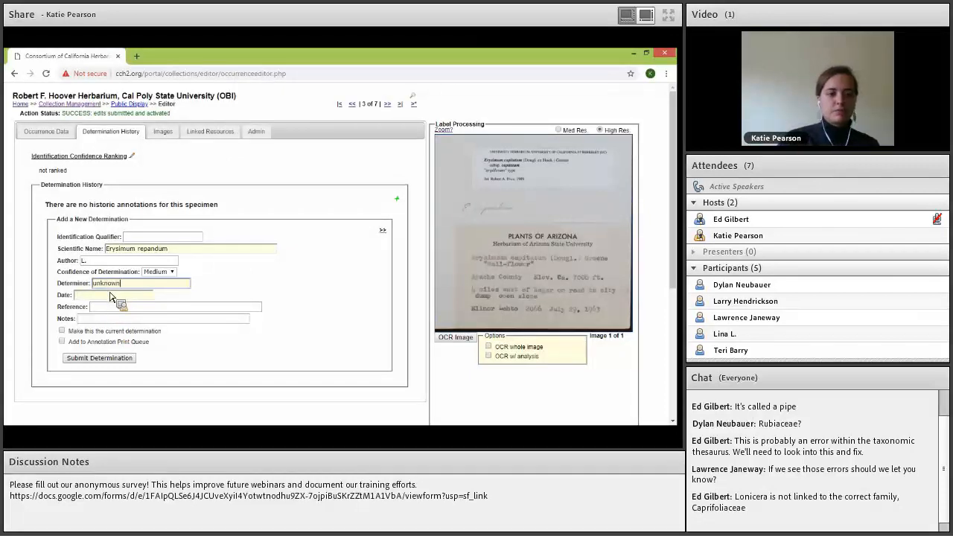
pyautogui.click(109, 297)
pyautogui.write('n.d.')
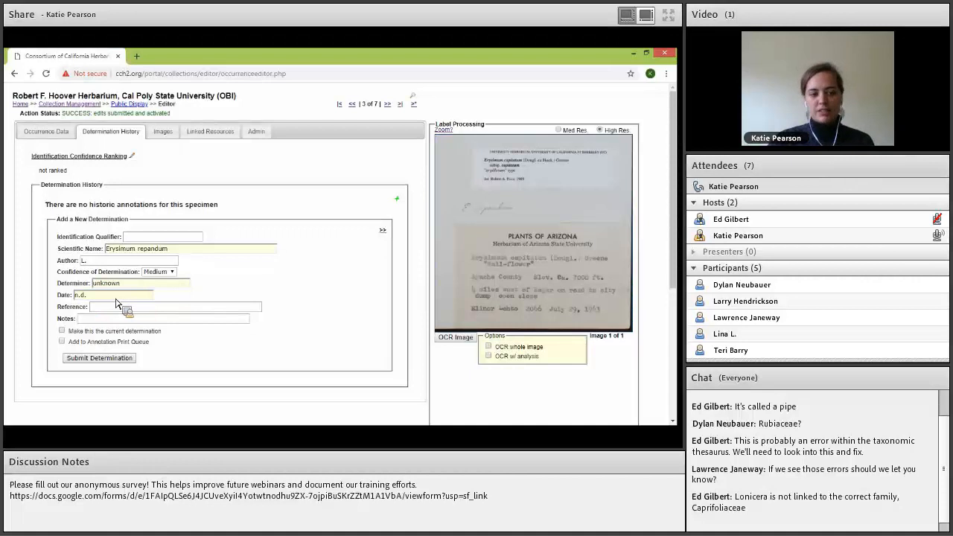
pyautogui.click(91, 362)
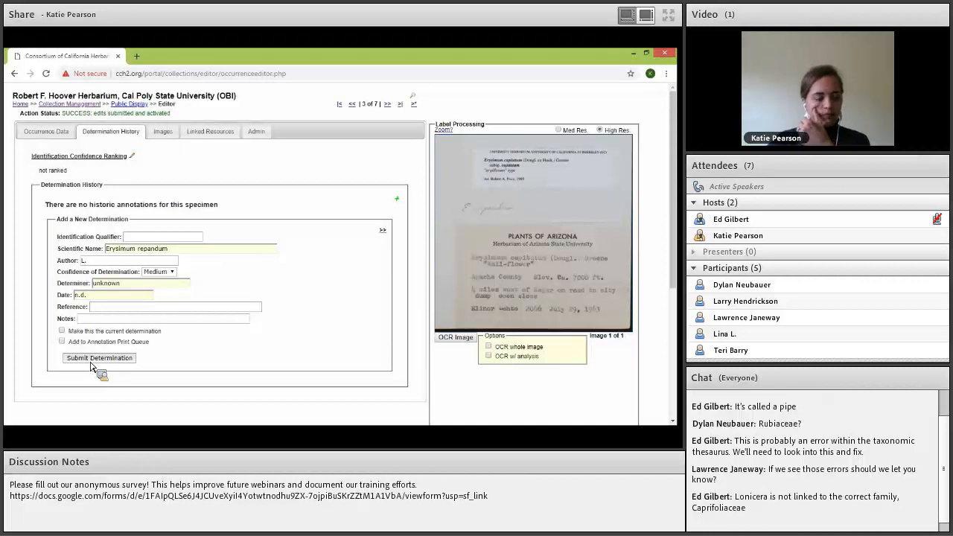
pyautogui.click(90, 364)
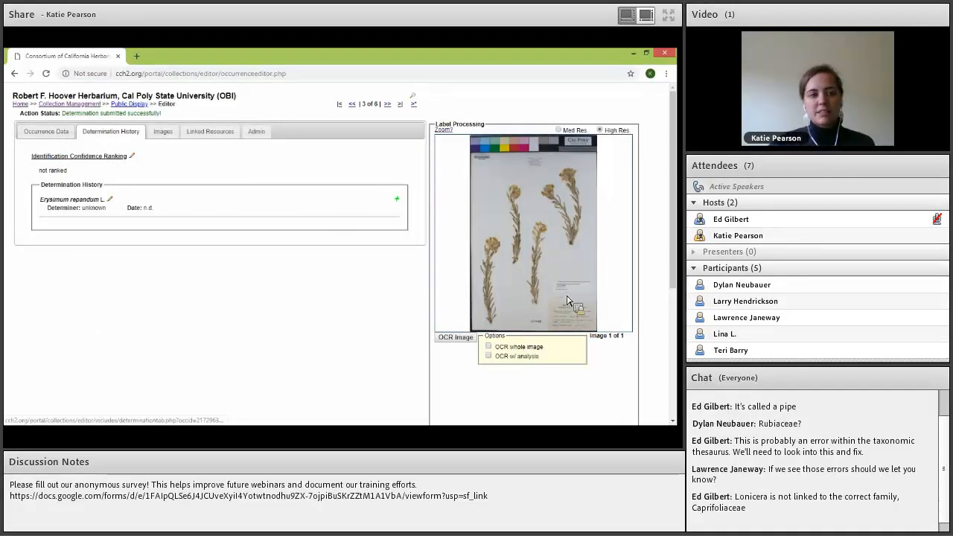
# Begin another determination from the printed annotation label, with the scientific name Erysimum capitatum subsp. capitatum
pyautogui.scroll(3, 514, 258)
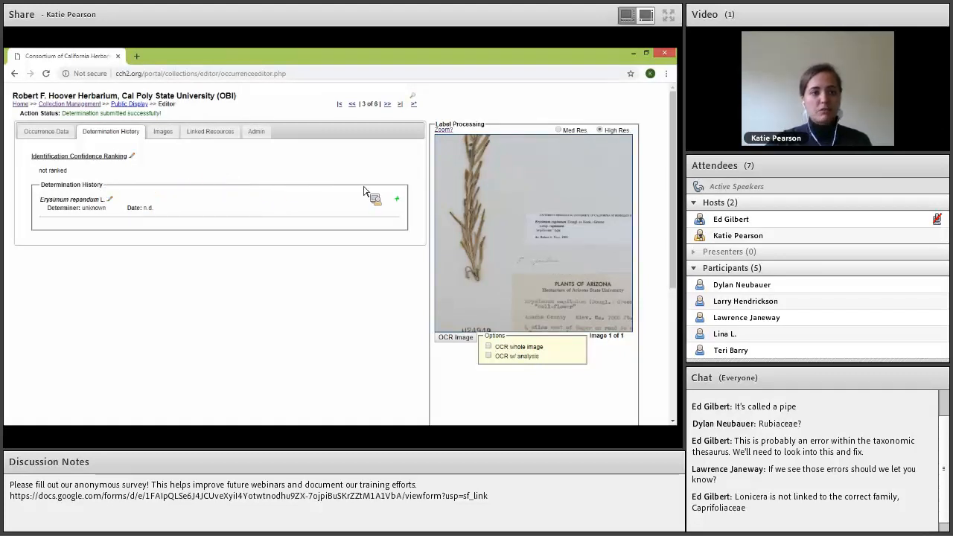
pyautogui.click(397, 200)
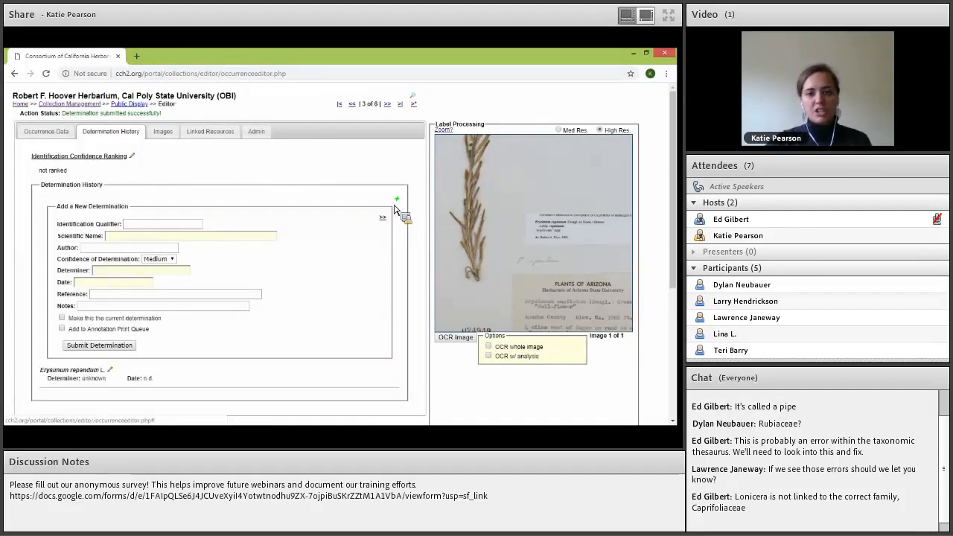
pyautogui.moveTo(578, 243)
pyautogui.mouseDown()
pyautogui.moveTo(548, 231)
pyautogui.moveTo(555, 212)
pyautogui.mouseUp()
pyautogui.scroll(4, 555, 214)
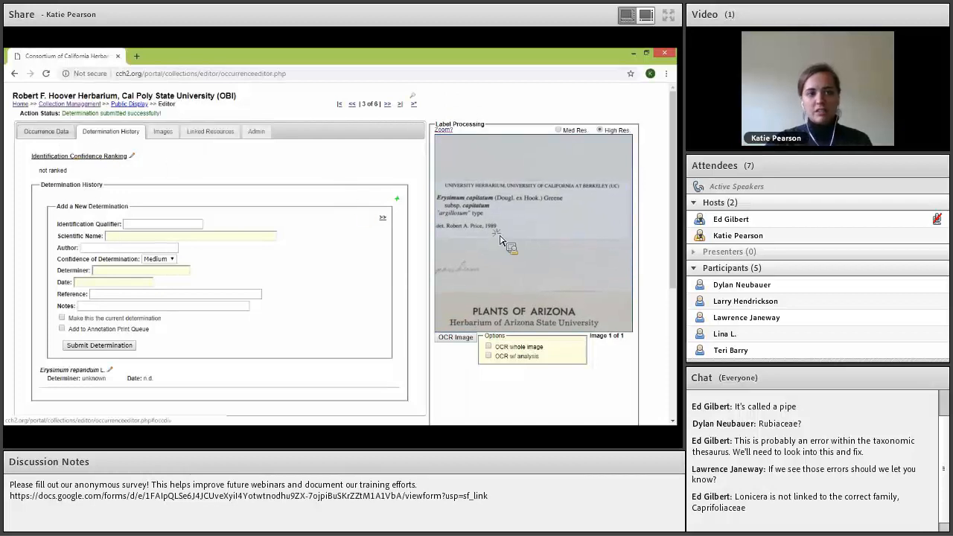
pyautogui.click(176, 238)
pyautogui.write('Erys')
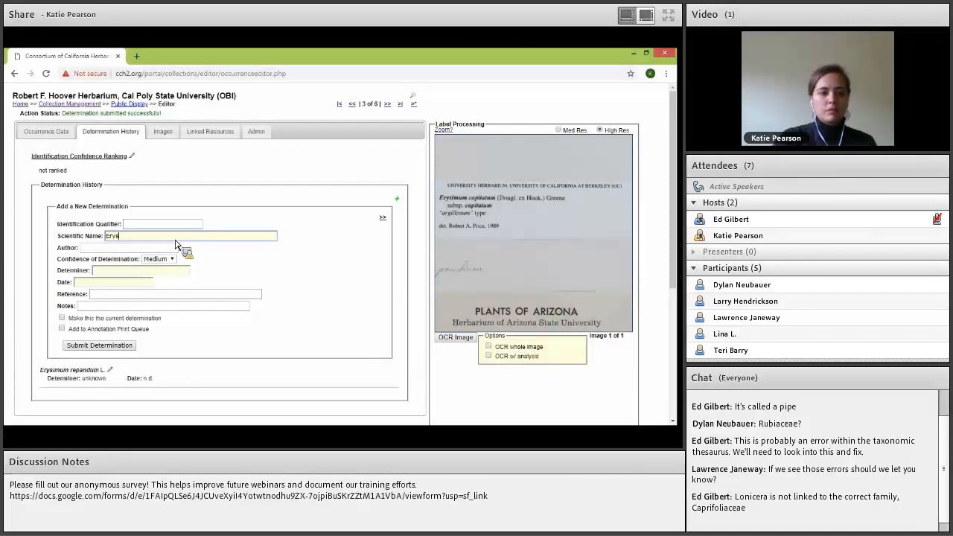
pyautogui.write('imumimum cap')
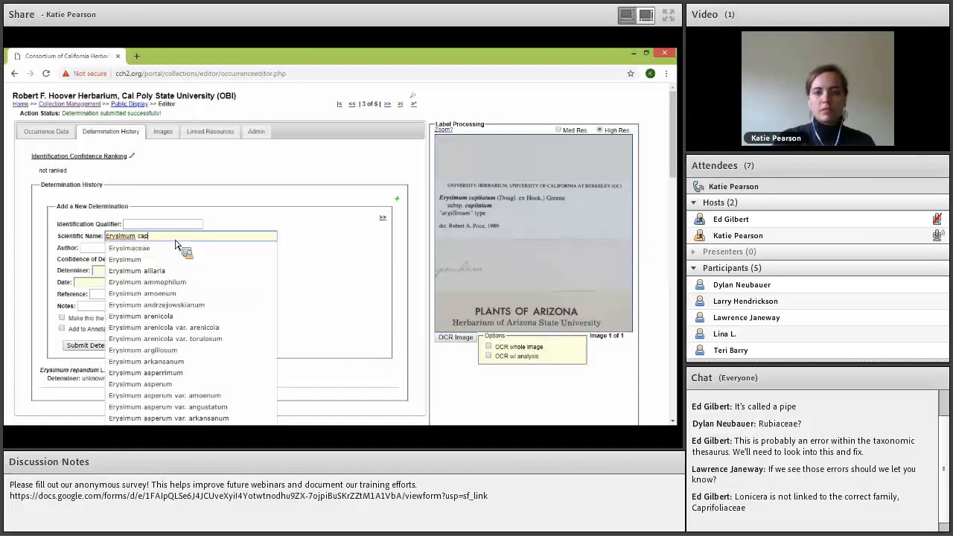
pyautogui.write('i')
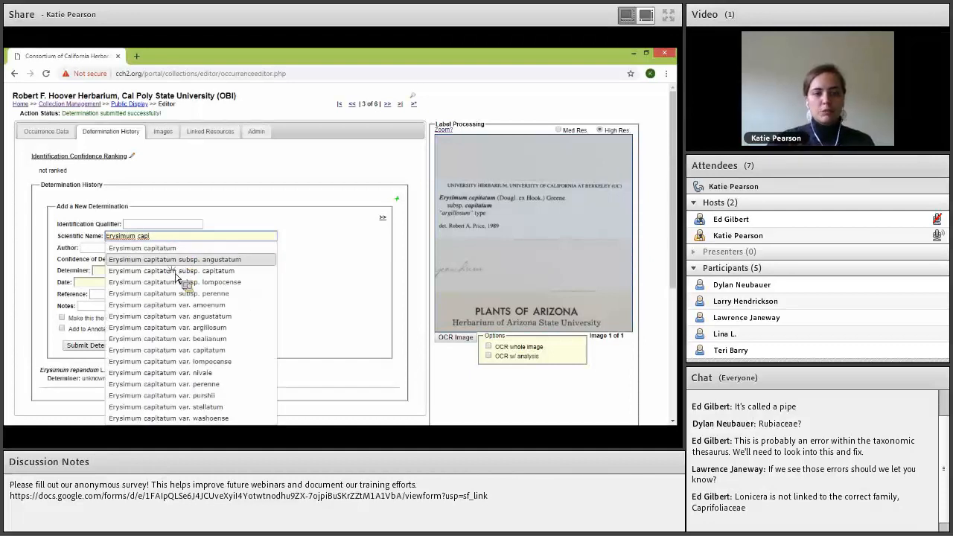
pyautogui.click(176, 272)
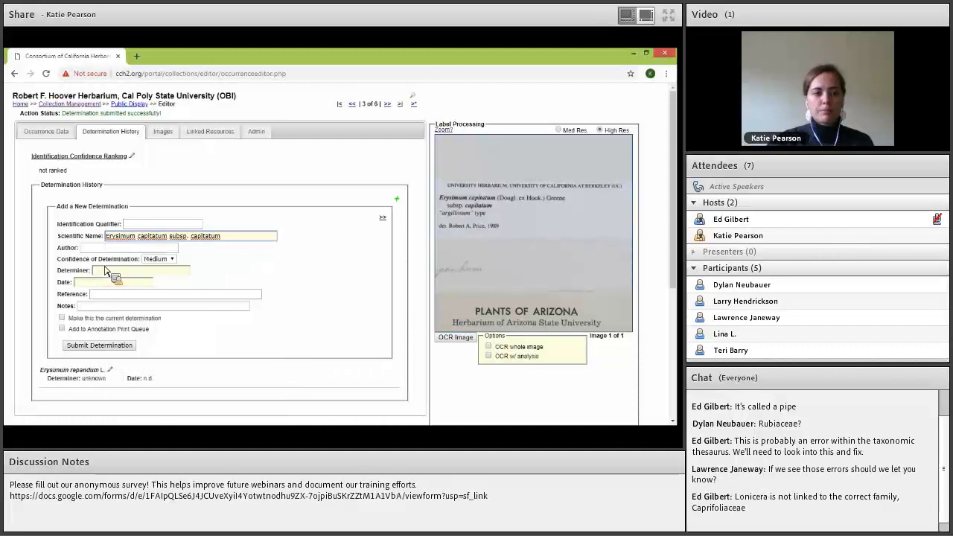
# Enter the determiner's full name from the annotation label and the determination date 1989
pyautogui.click(106, 273)
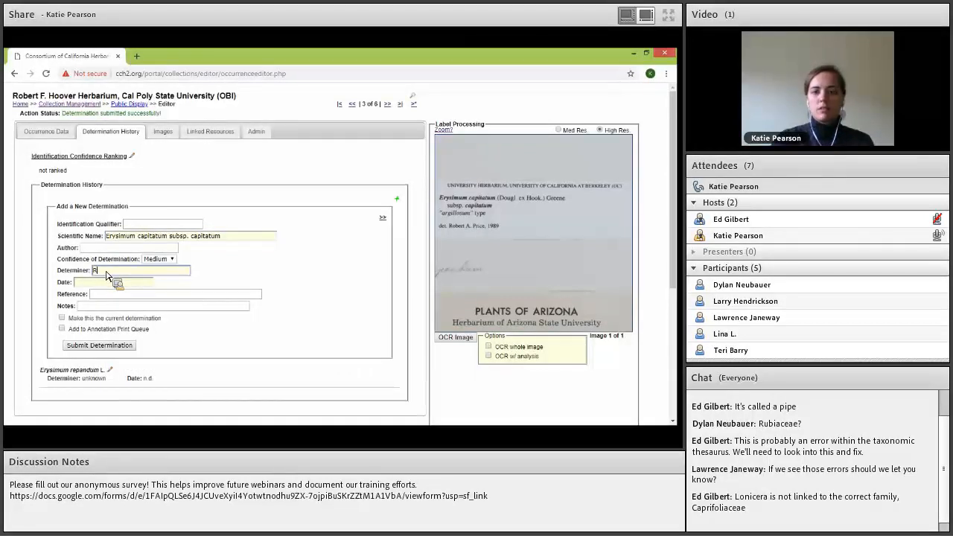
pyautogui.write('Robert A. Price')
pyautogui.press('Tab')
pyautogui.write('1989')
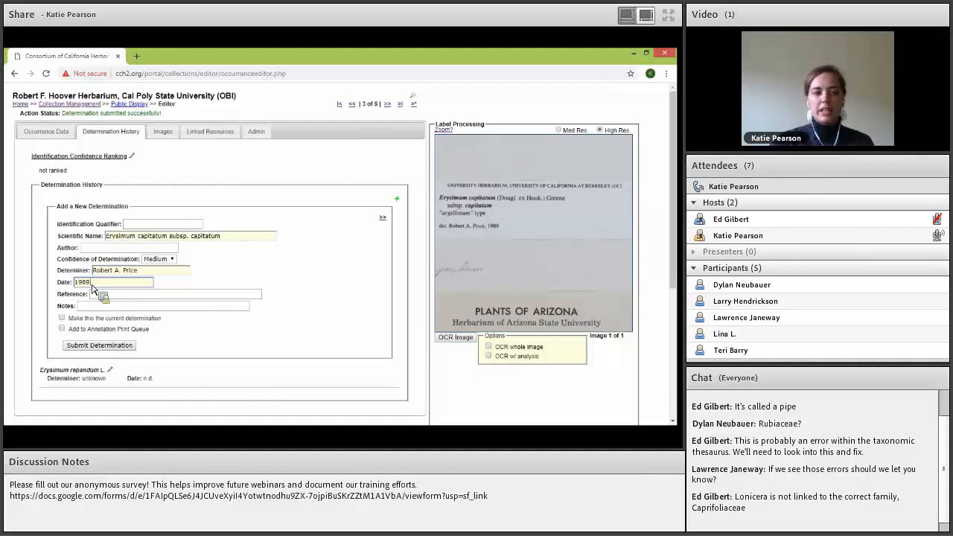
pyautogui.doubleClick(95, 286)
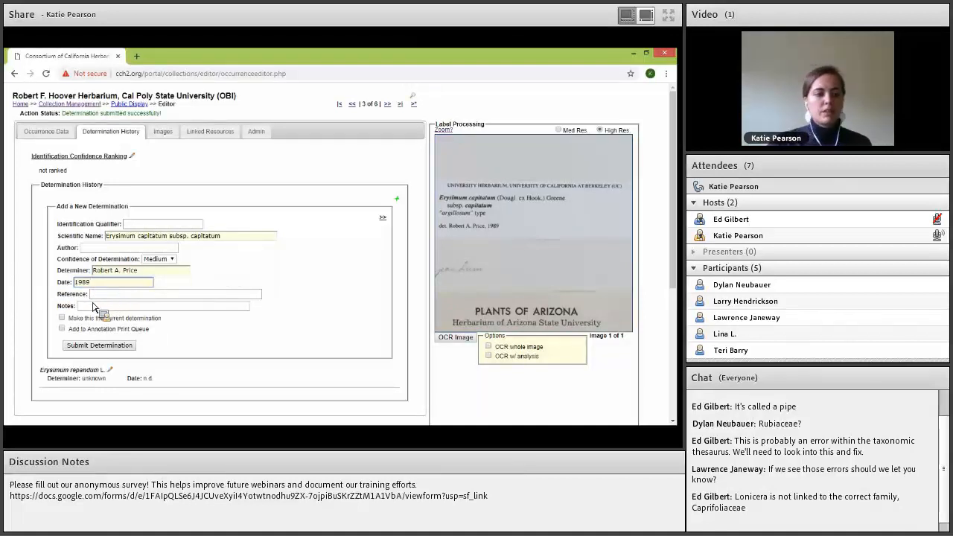
# Make this the current determination, add the note "argillosum" type, and submit the determination
pyautogui.click(62, 318)
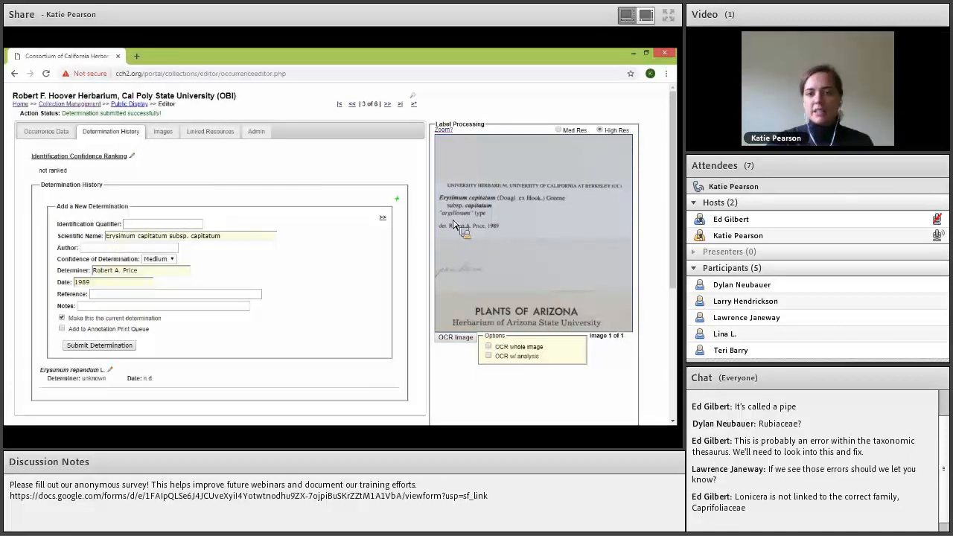
pyautogui.click(115, 309)
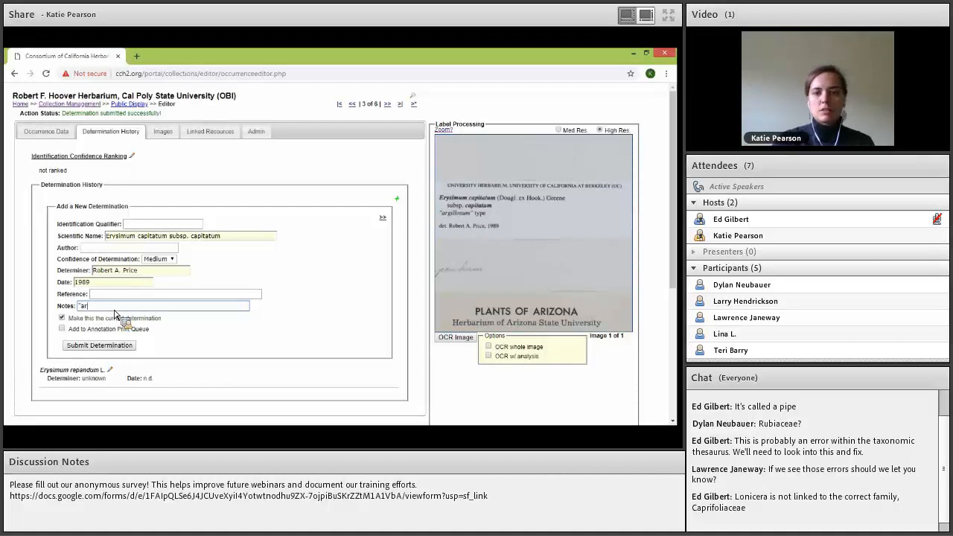
pyautogui.write('"argillosum" type')
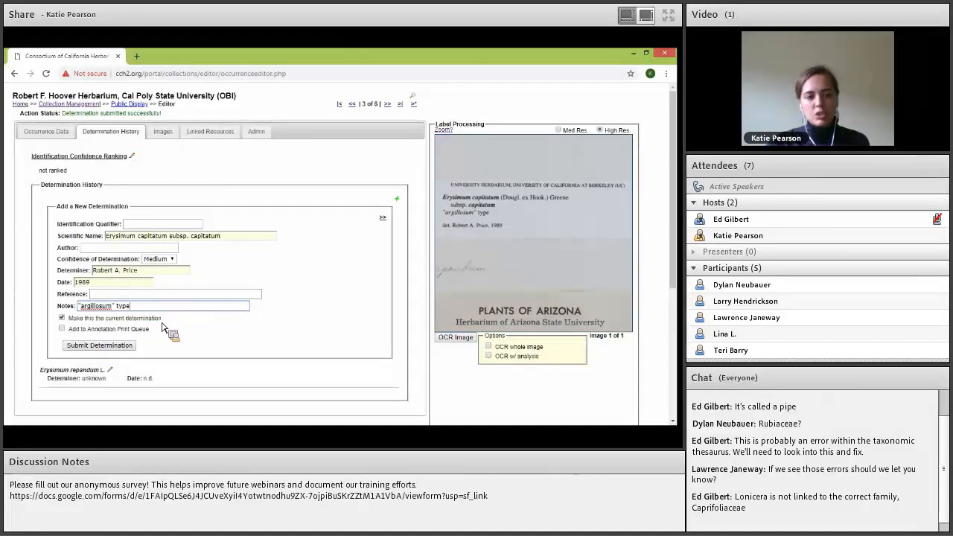
pyautogui.click(92, 348)
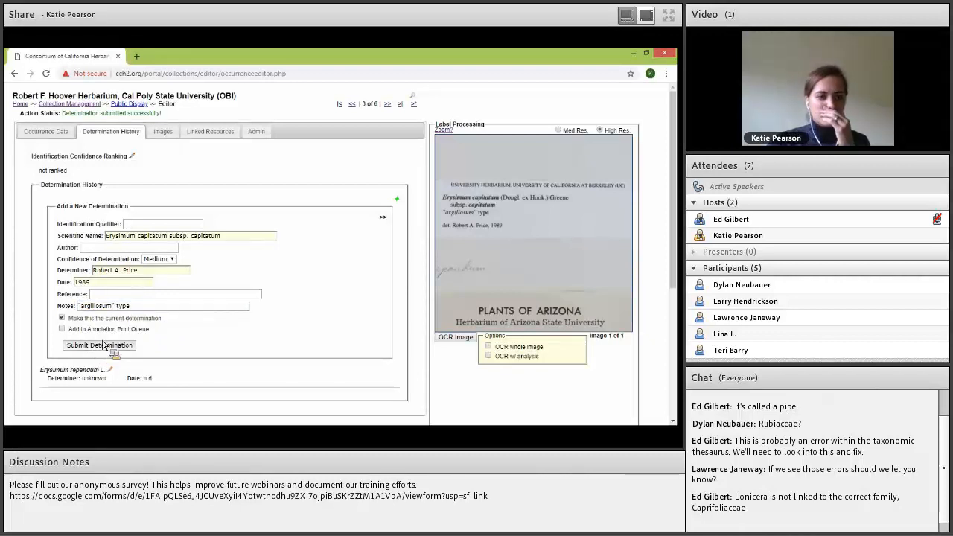
pyautogui.click(107, 345)
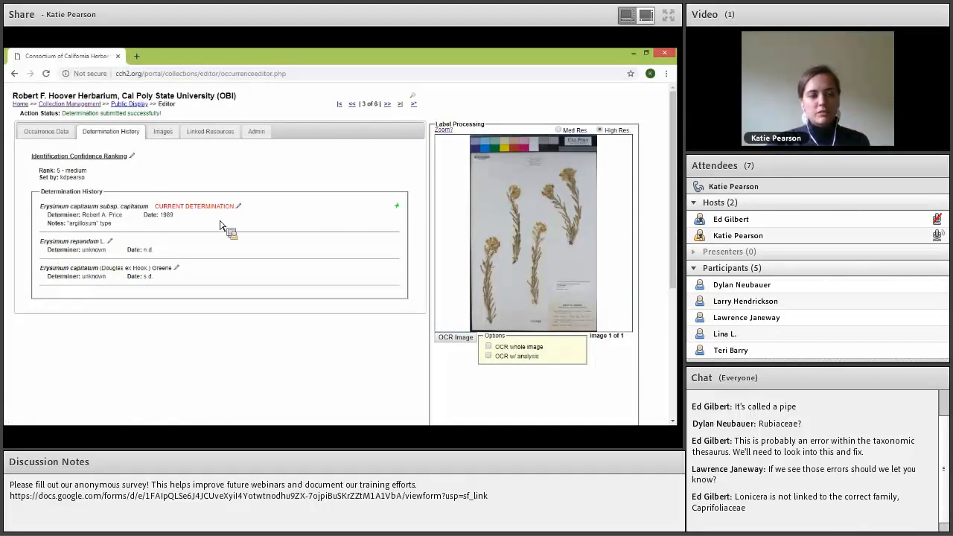
# Return to the occurrence data, go to record OBI101862, and enlarge its Sisymbrium irio label in the specimen image
pyautogui.click(55, 134)
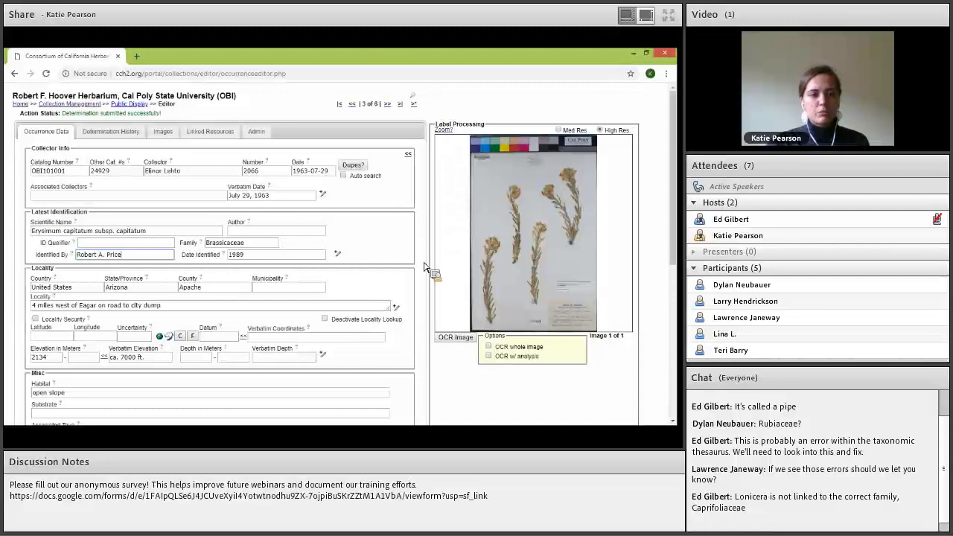
pyautogui.click(354, 105)
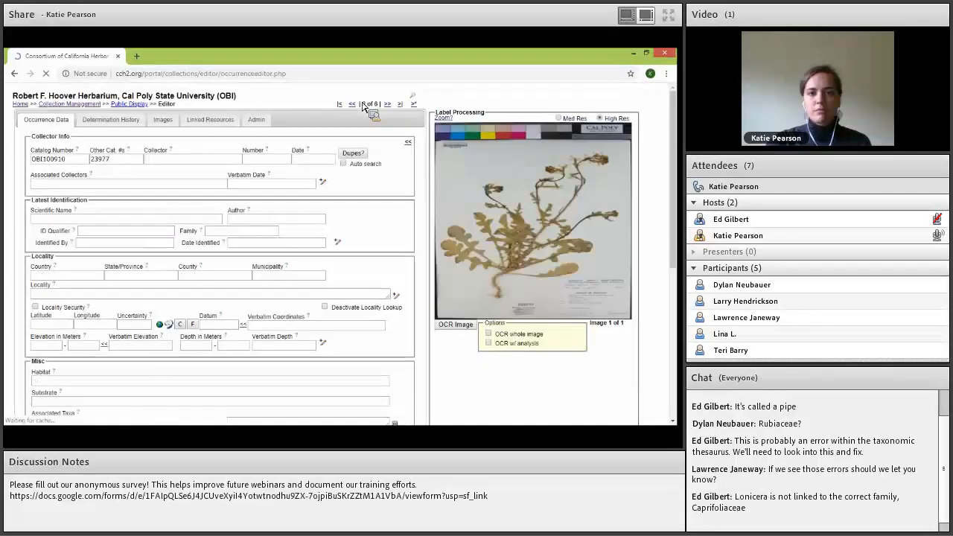
pyautogui.click(387, 105)
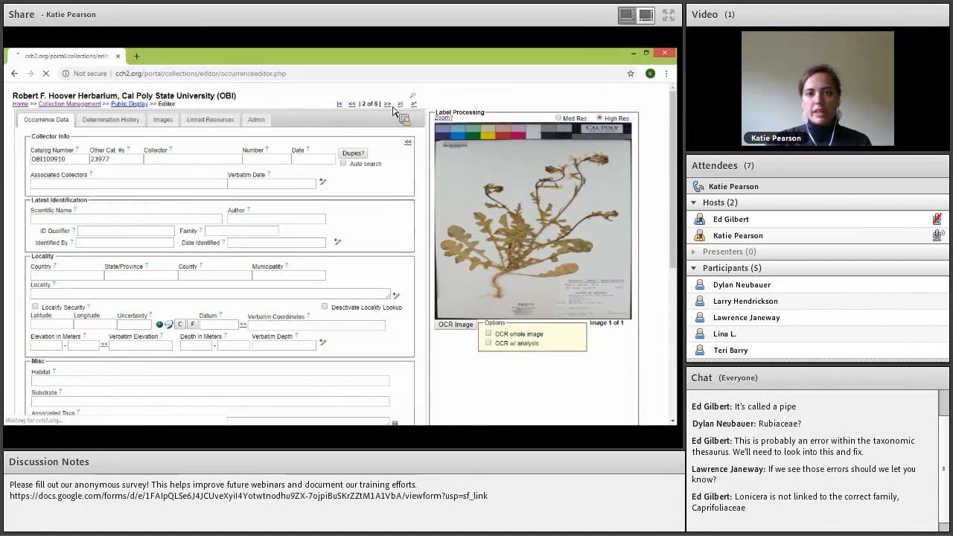
pyautogui.click(352, 105)
pyautogui.scroll(3, 560, 251)
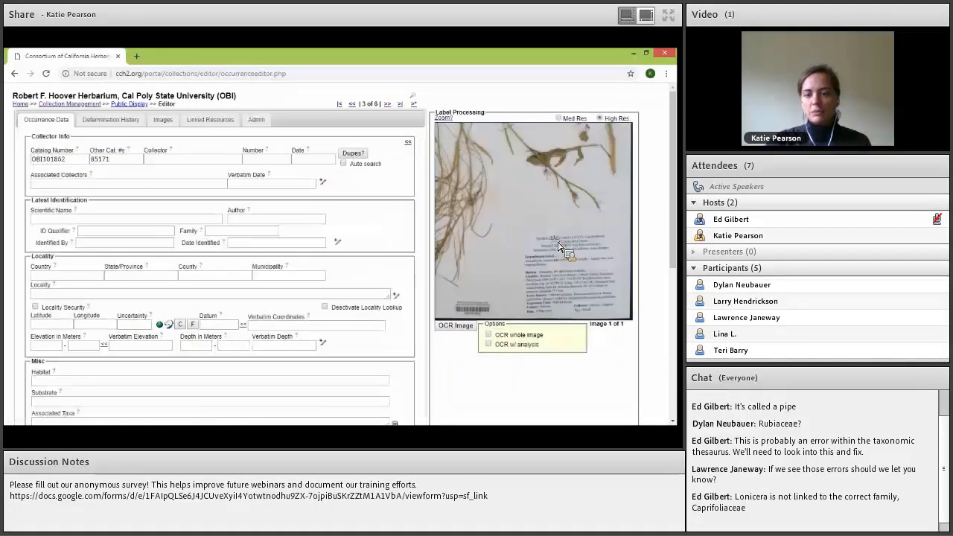
pyautogui.scroll(3, 552, 225)
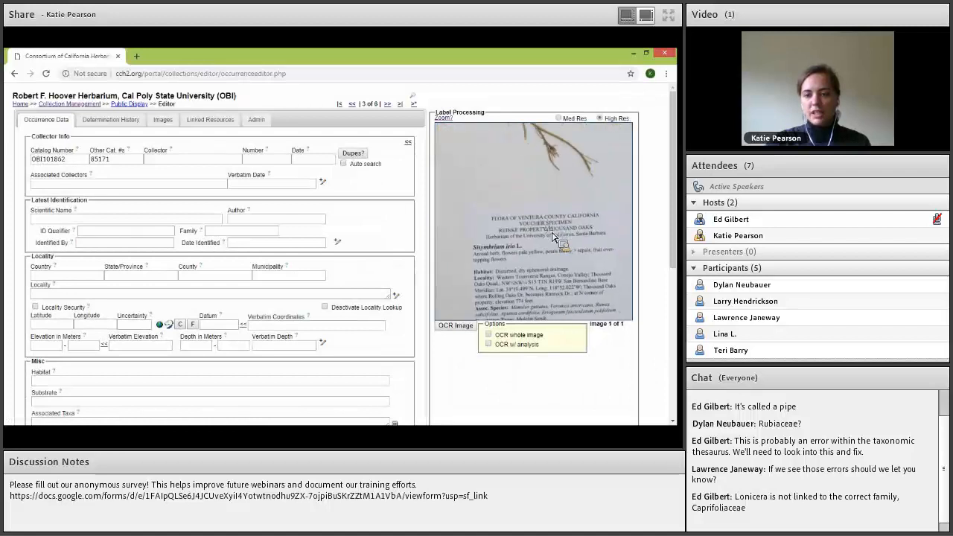
pyautogui.moveTo(531, 247); pyautogui.dragTo(564, 261)
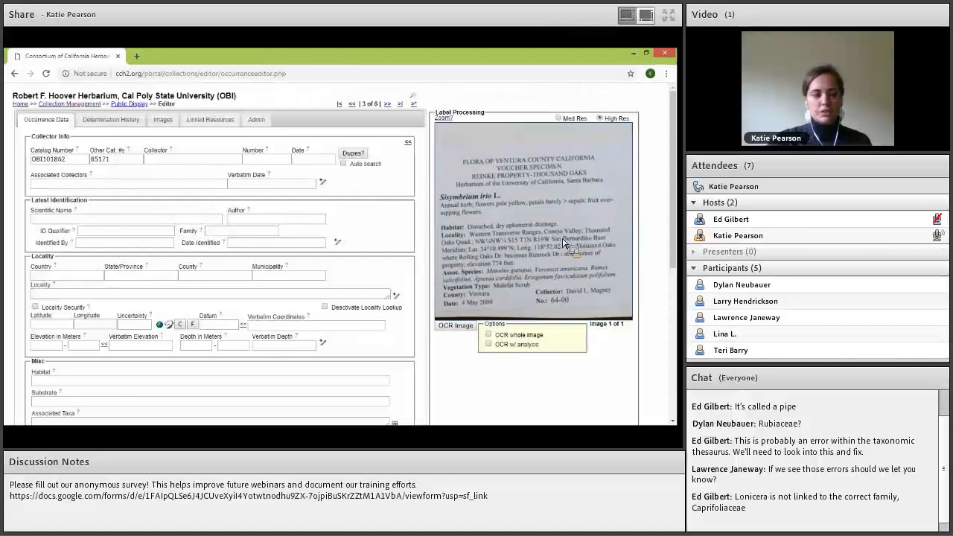
pyautogui.click(100, 292)
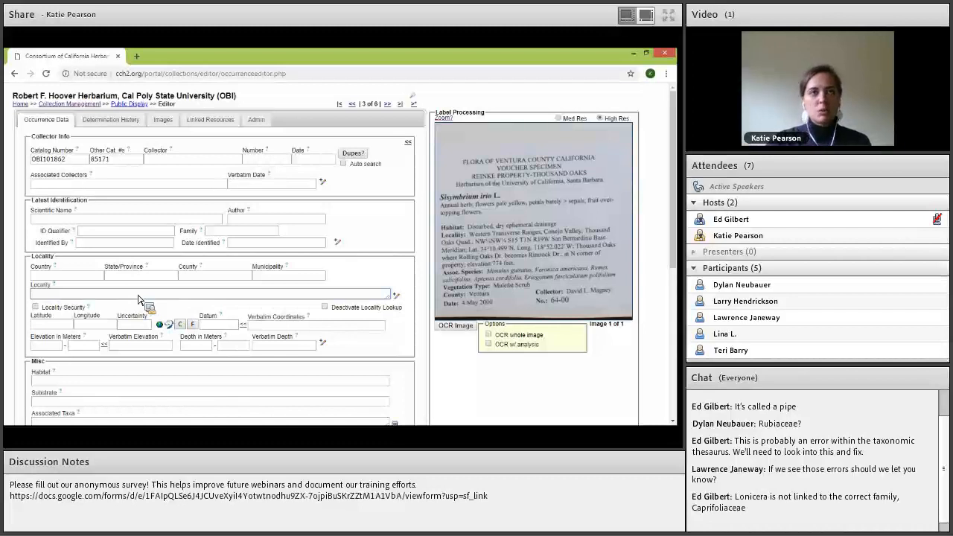
pyautogui.click(54, 324)
pyautogui.press('Tab')
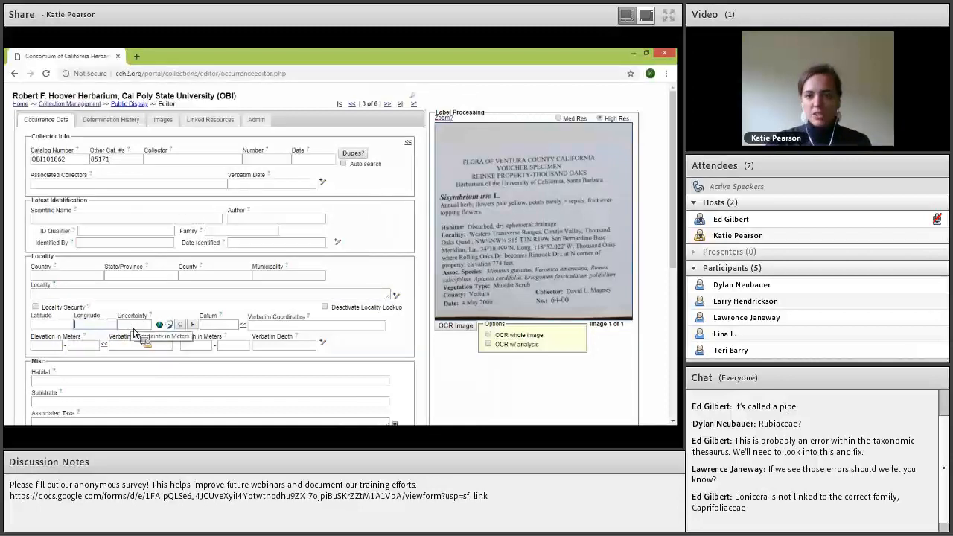
pyautogui.click(134, 328)
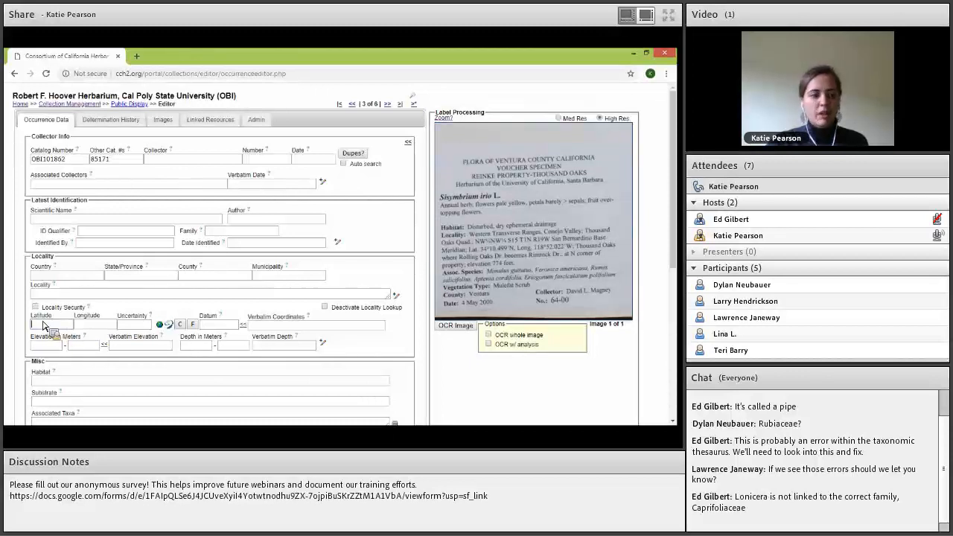
# Convert the label's coordinates, latitude 34° 10.499' N and longitude 118° 52.022' W, and insert them into the record's coordinate fields
pyautogui.click(198, 329)
pyautogui.scroll(-1, 228, 312)
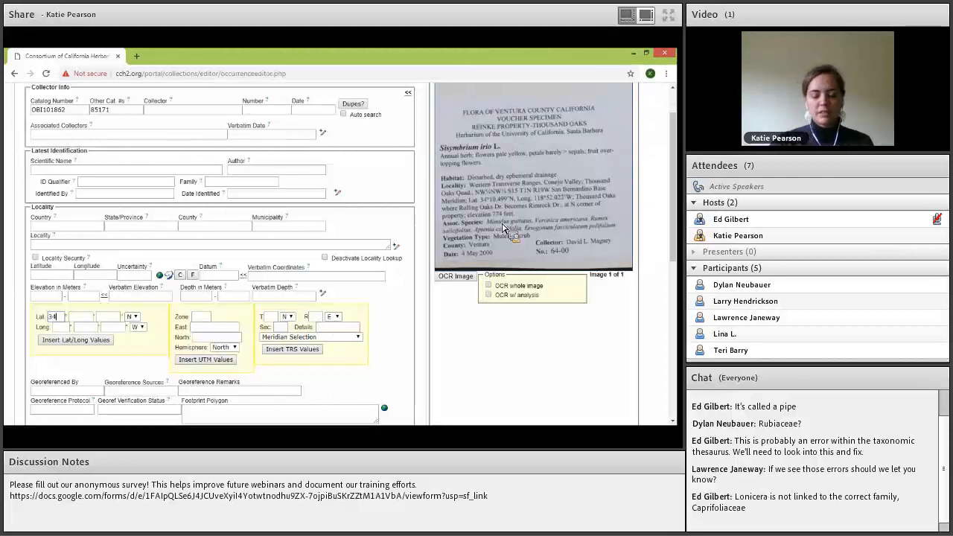
pyautogui.press('Tab')
pyautogui.write('10.')
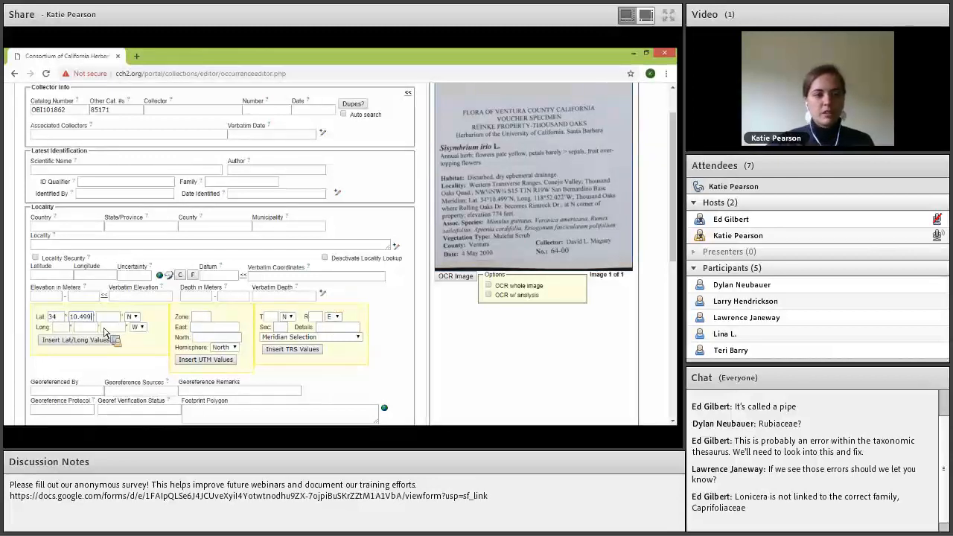
pyautogui.click(67, 331)
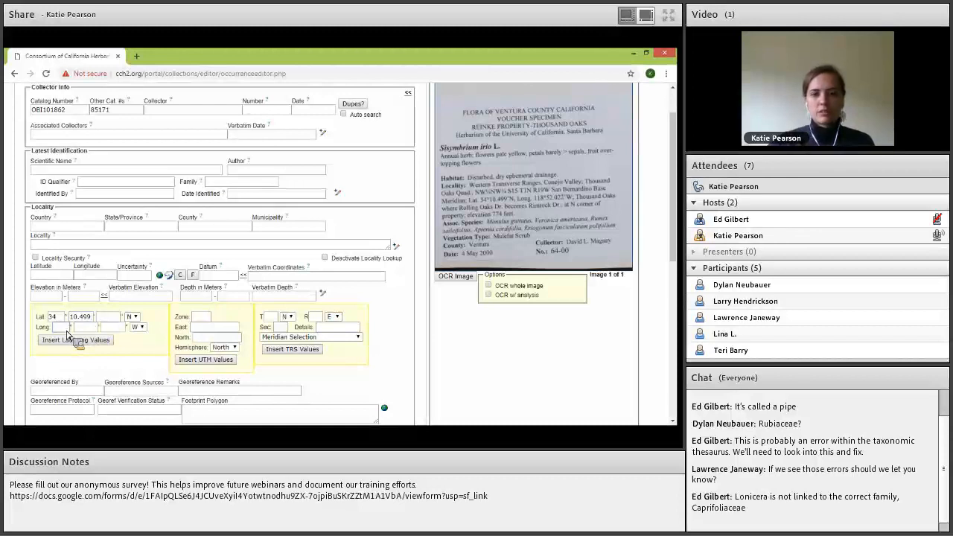
pyautogui.press('Tab')
pyautogui.write('52.022')
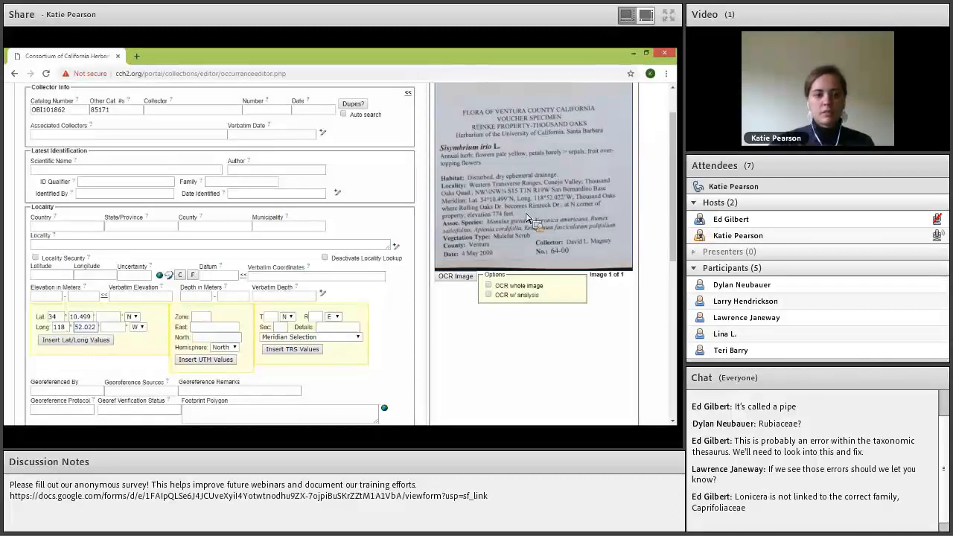
pyautogui.click(71, 341)
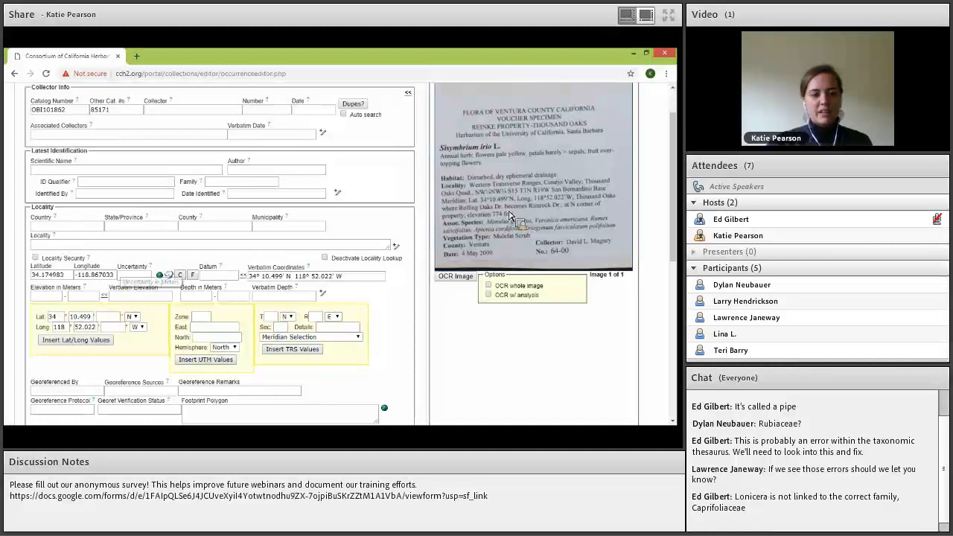
# Enter the label's township 1 N, range 19 W and section 15 in the TRS conversion tool
pyautogui.moveTo(519, 212); pyautogui.dragTo(525, 212)
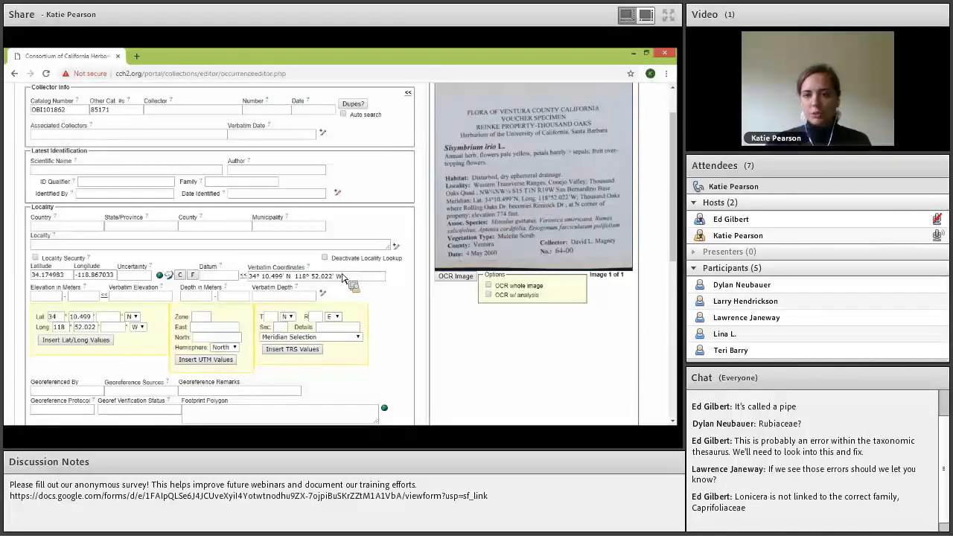
pyautogui.click(270, 316)
pyautogui.write('1')
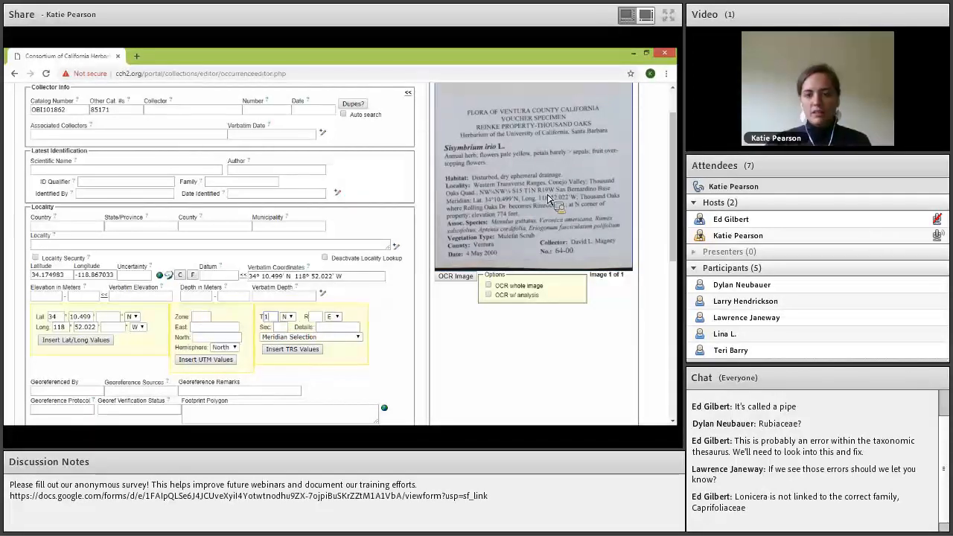
pyautogui.click(315, 318)
pyautogui.write('19')
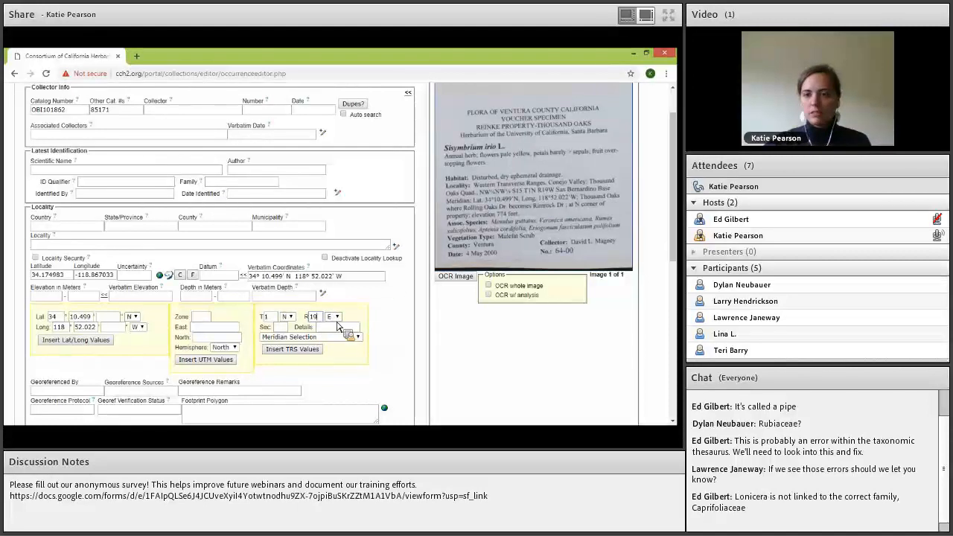
pyautogui.click(333, 317)
pyautogui.click(328, 347)
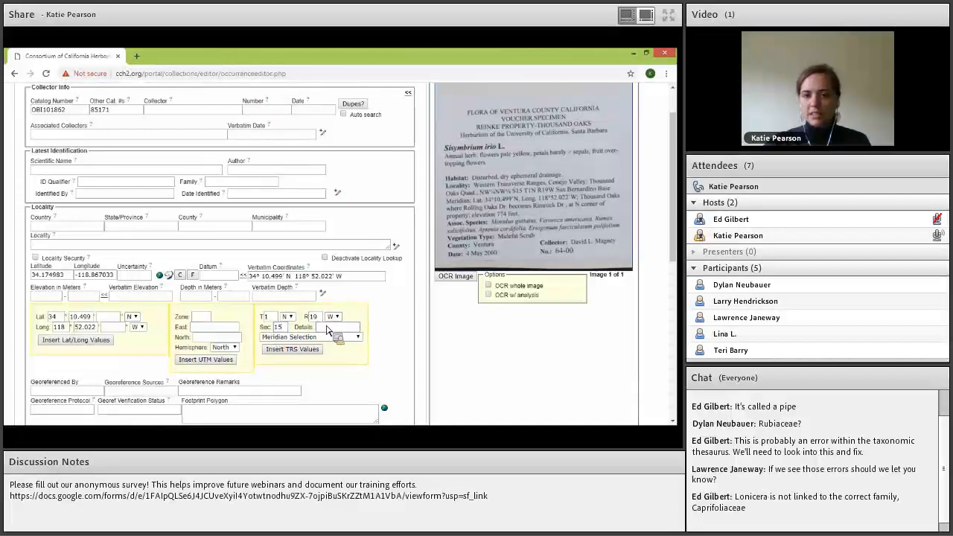
# Enter NW1/4NW1/4 as the section details and insert the TRS values into the verbatim coordinates without choosing a meridian
pyautogui.write('NW')
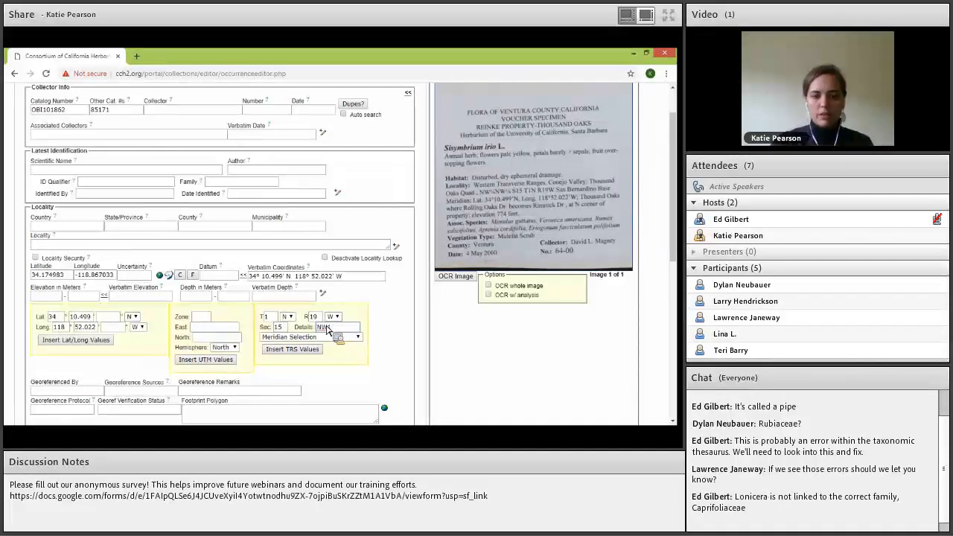
pyautogui.write('1/4NW1')
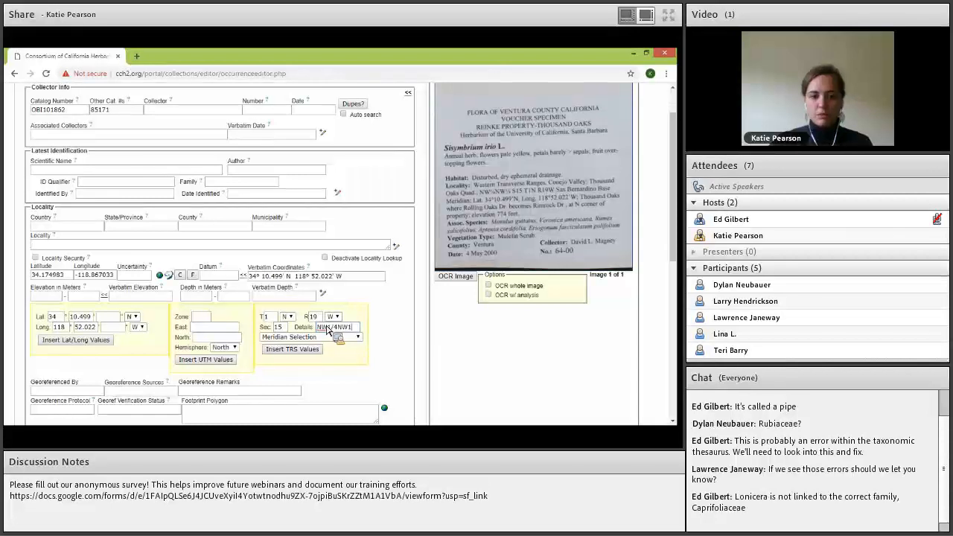
pyautogui.write('/4')
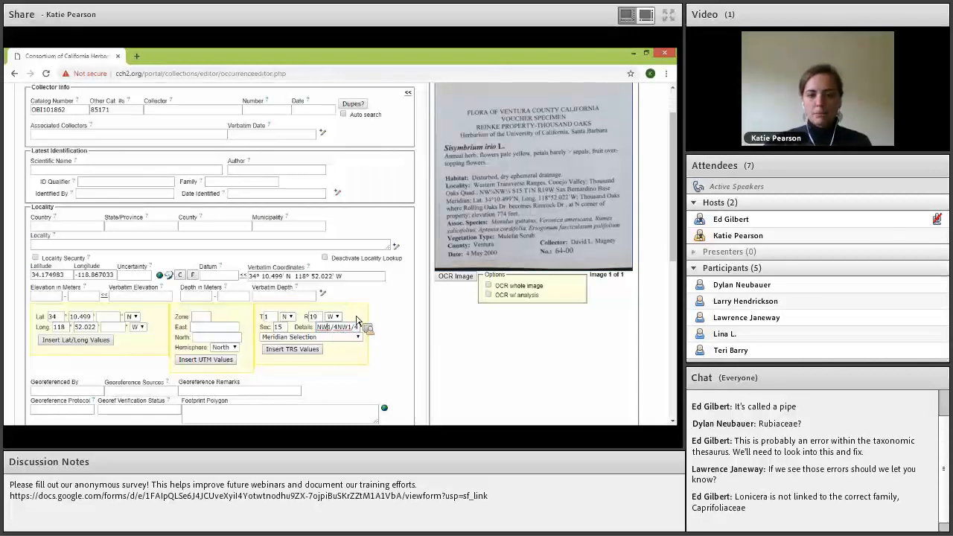
pyautogui.click(308, 339)
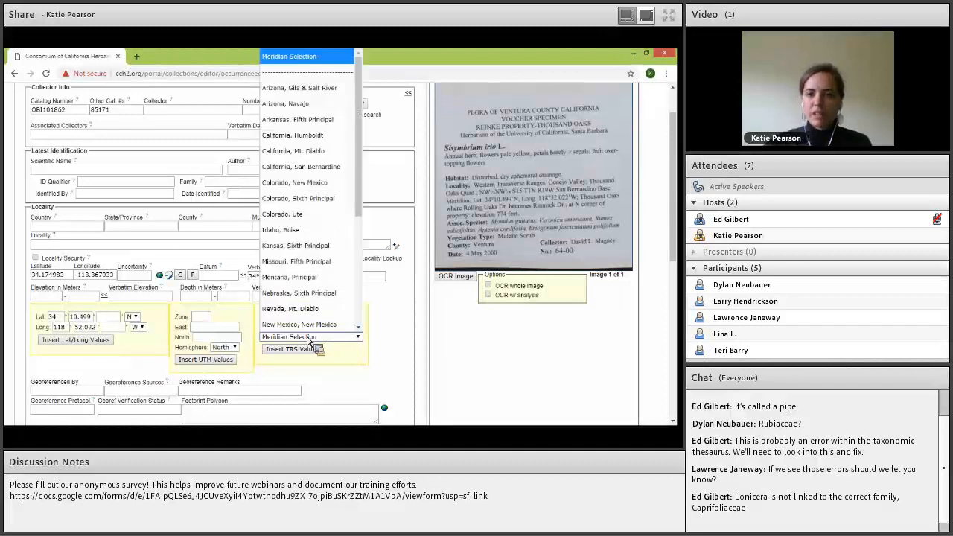
pyautogui.press('Up')
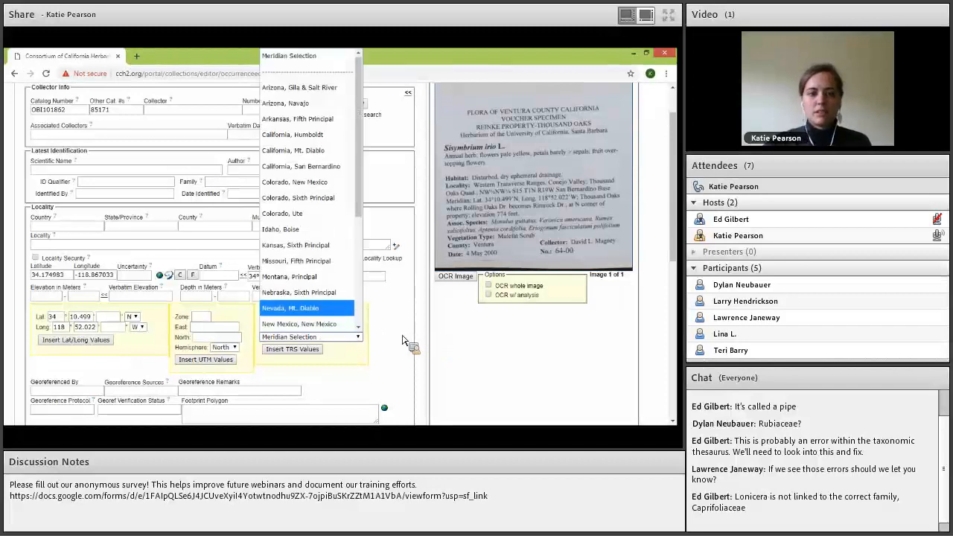
pyautogui.click(402, 341)
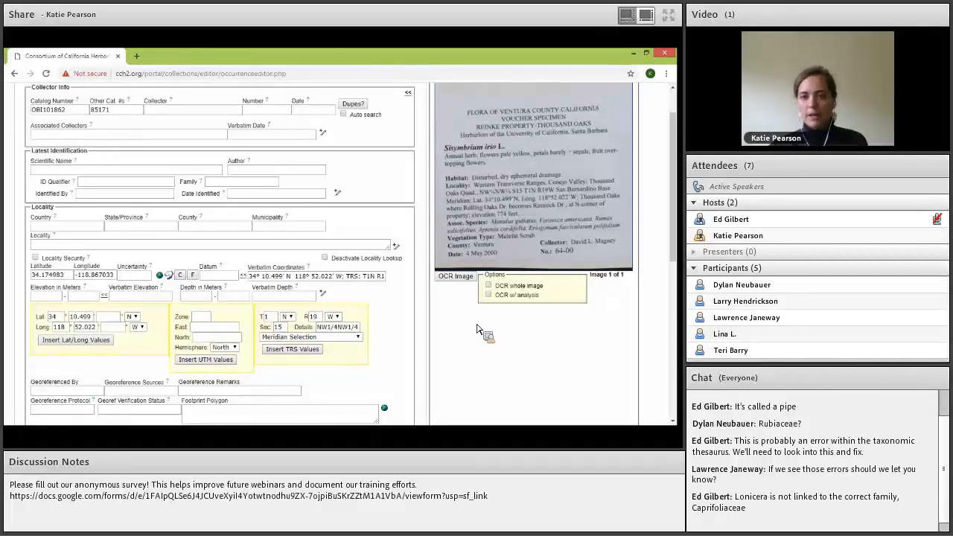
# Enter Mimulus guttatus from the label as the first associated taxon, choosing the suggested species name
pyautogui.scroll(-1, 521, 276)
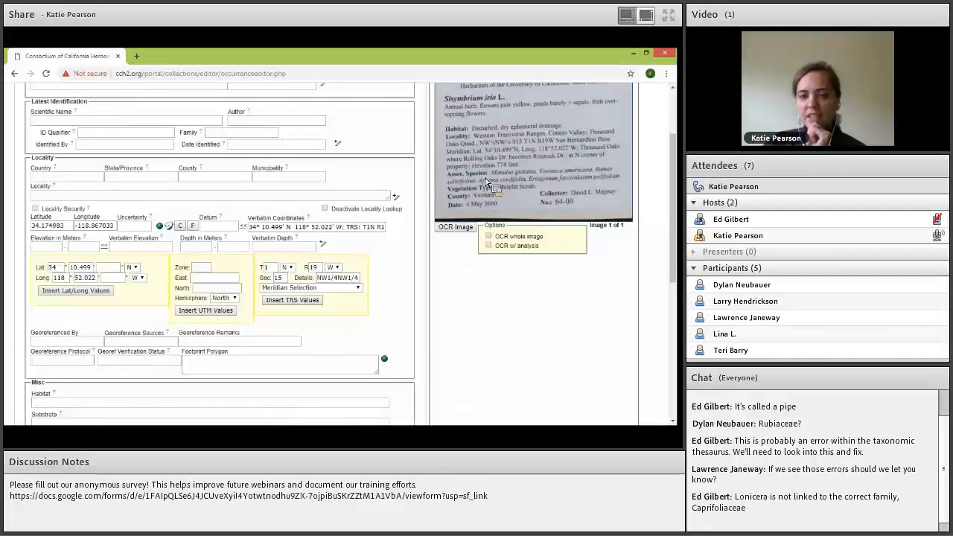
pyautogui.scroll(1, 481, 186)
pyautogui.moveTo(469, 253); pyautogui.dragTo(467, 265)
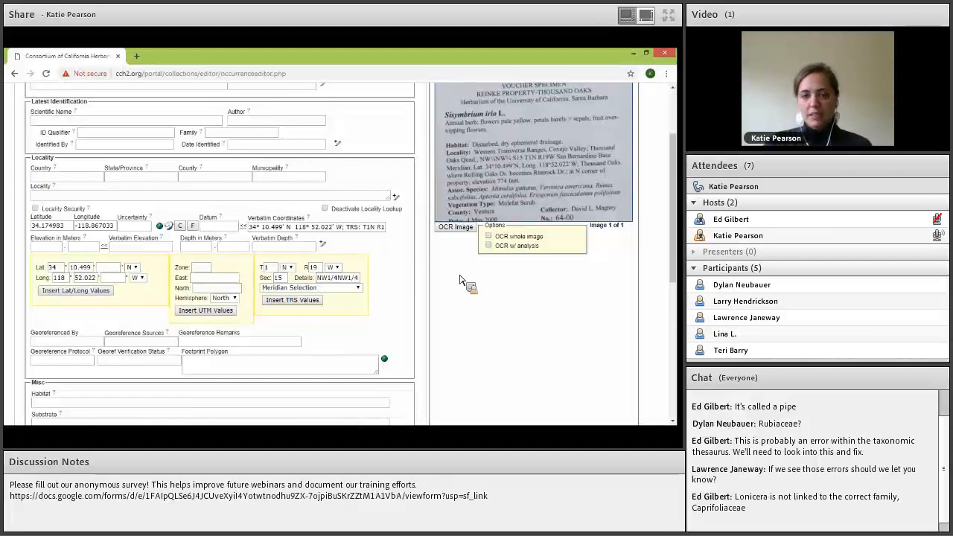
pyautogui.scroll(-3, 330, 322)
pyautogui.click(75, 346)
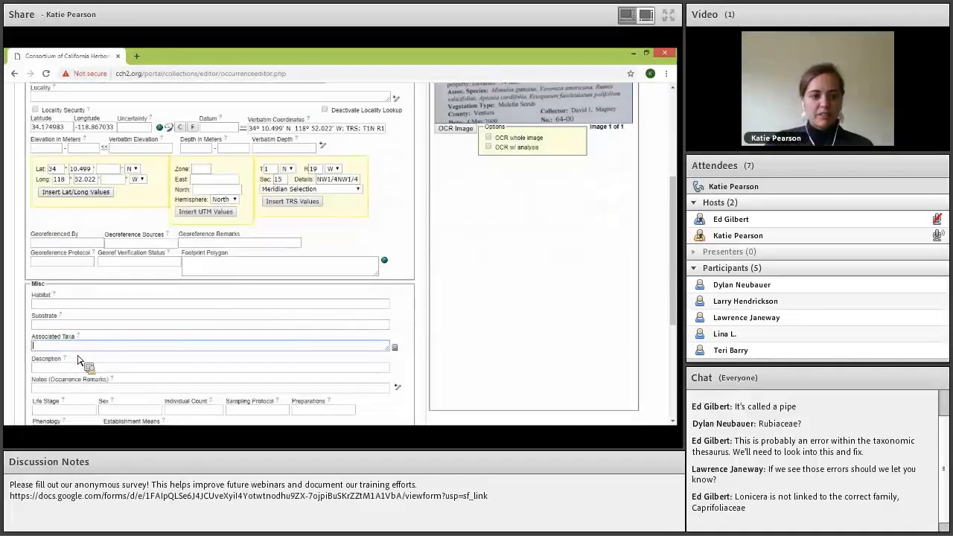
pyautogui.scroll(2, 76, 362)
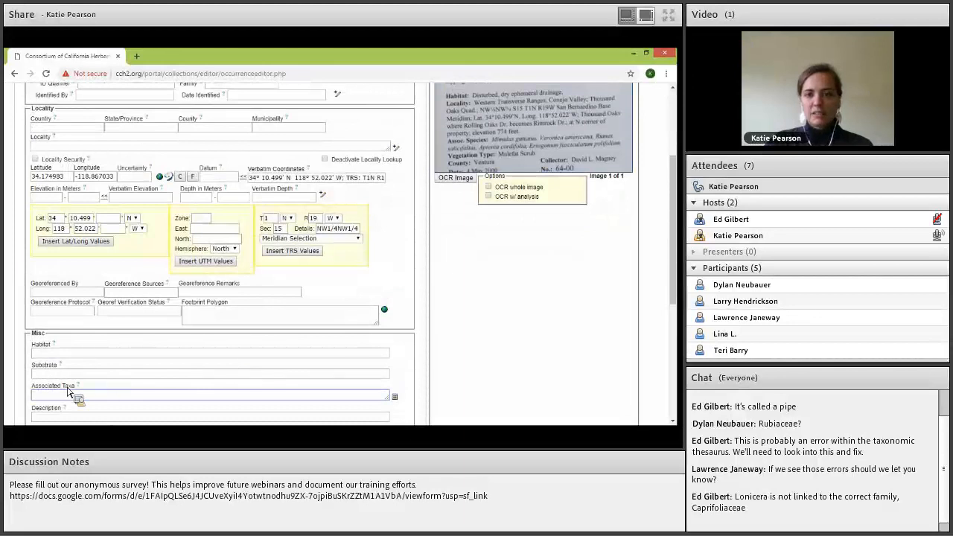
pyautogui.write('M')
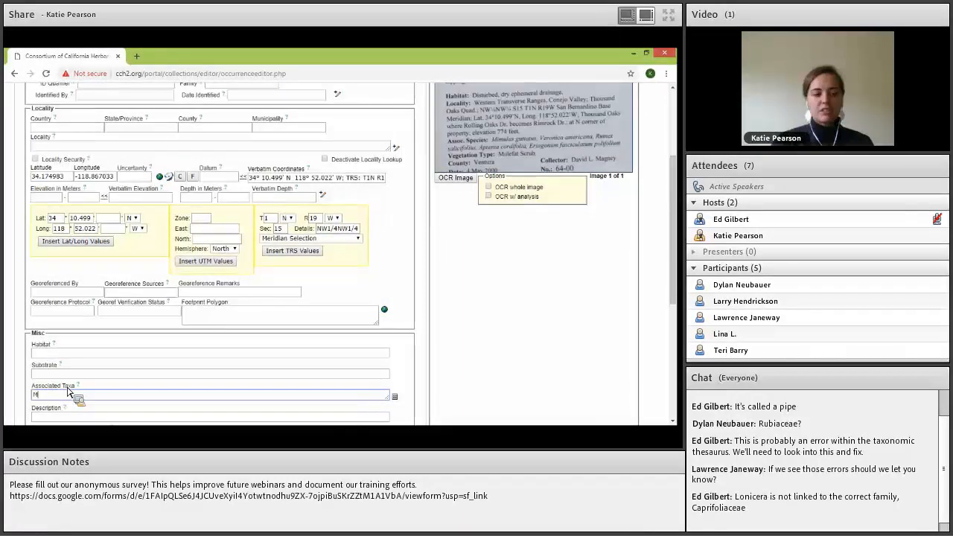
pyautogui.write('imulus gu')
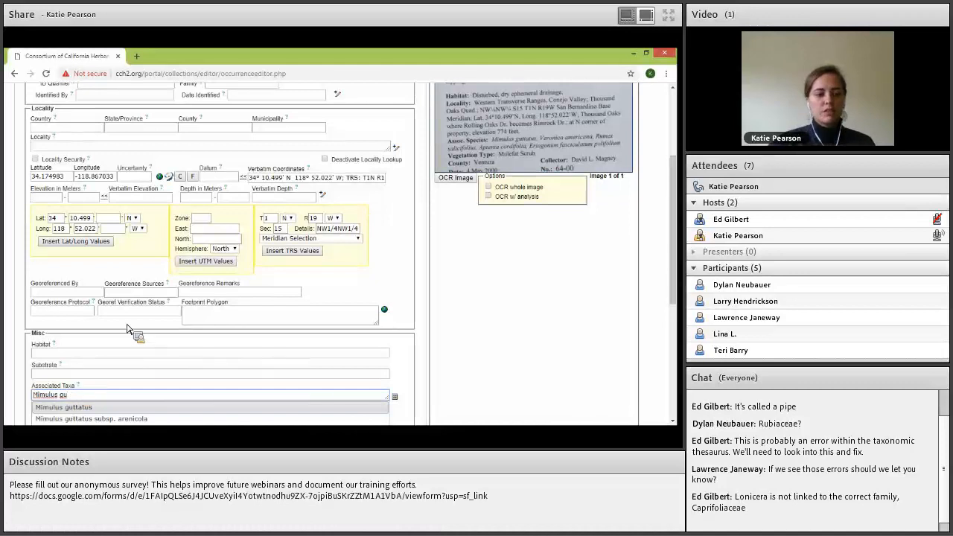
pyautogui.scroll(-1, 127, 328)
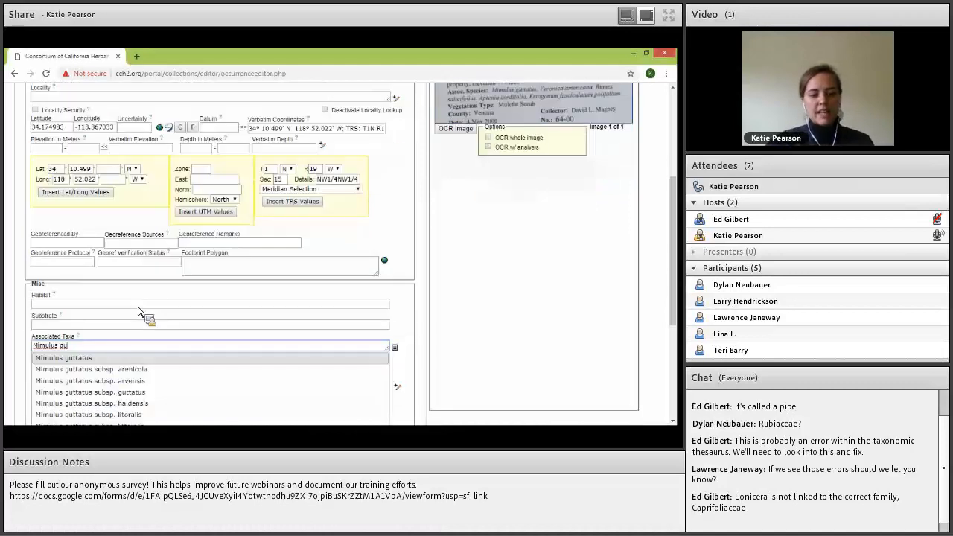
pyautogui.scroll(-1, 152, 304)
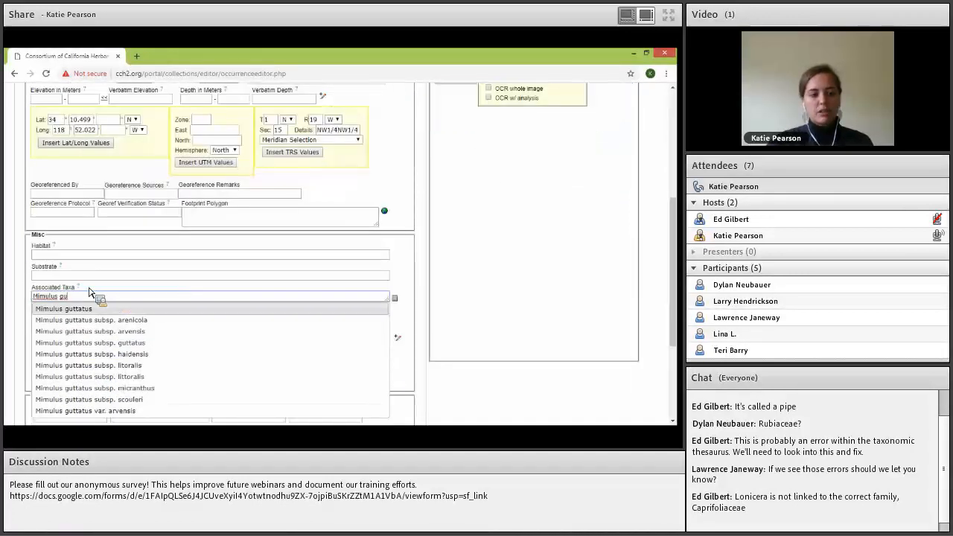
pyautogui.click(180, 313)
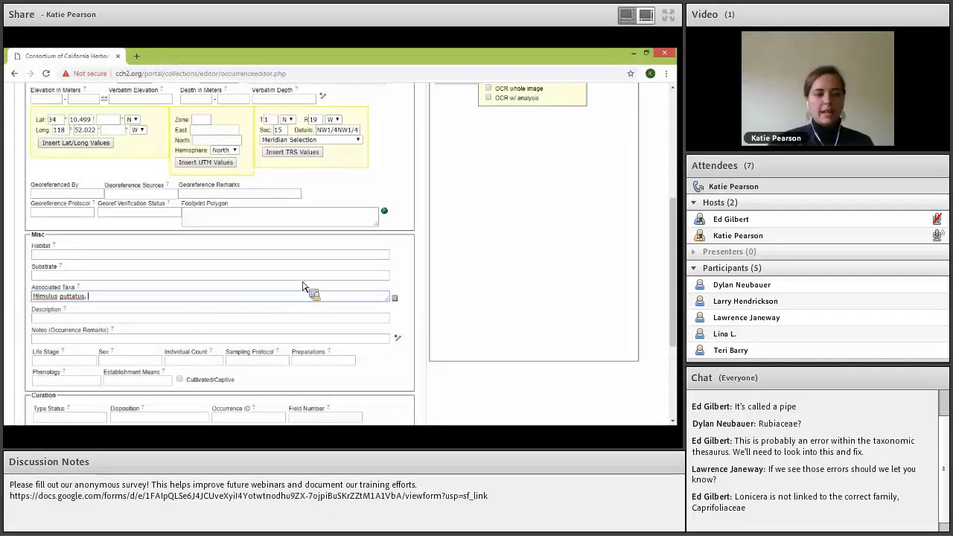
# Add Veronica americana to the associated taxa from the suggested names, followed by a comma
pyautogui.write('Ver')
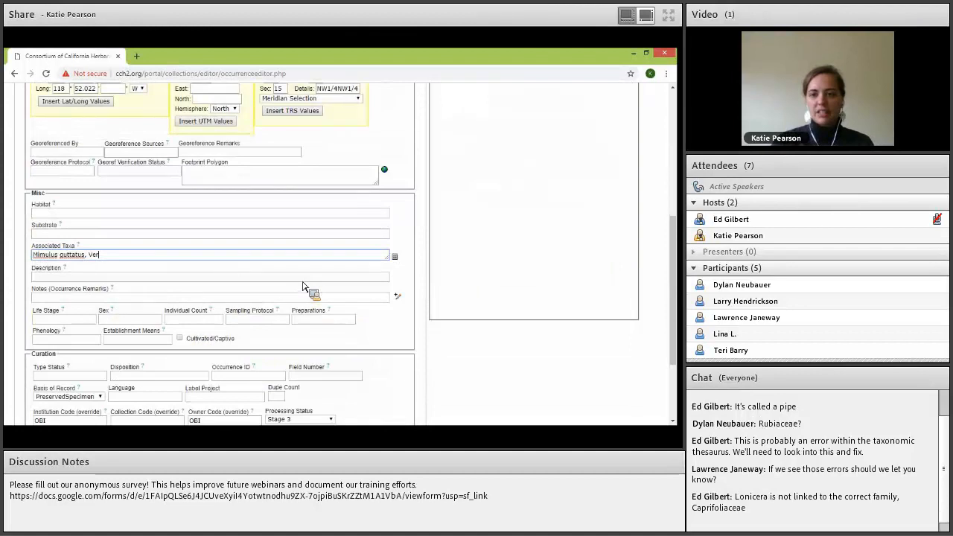
pyautogui.write('onica')
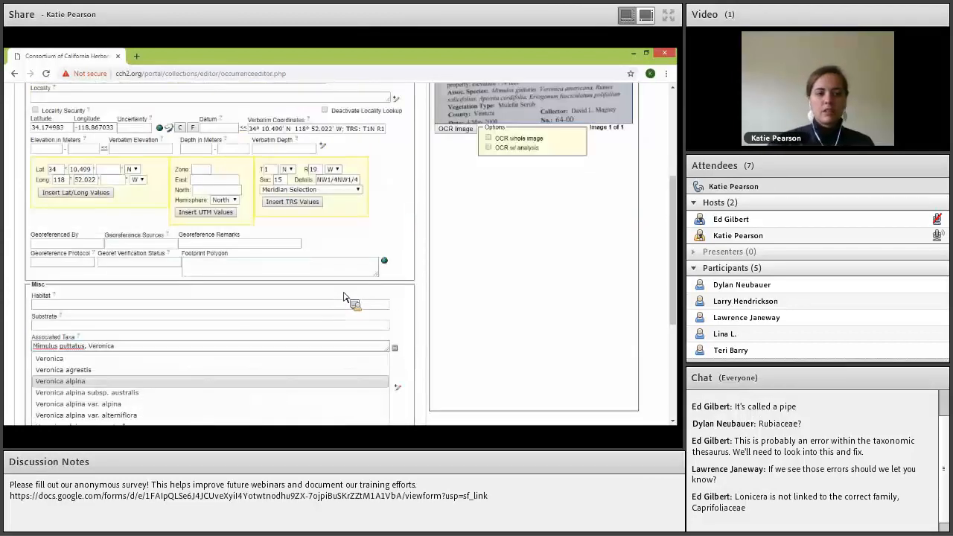
pyautogui.scroll(-1, 223, 274)
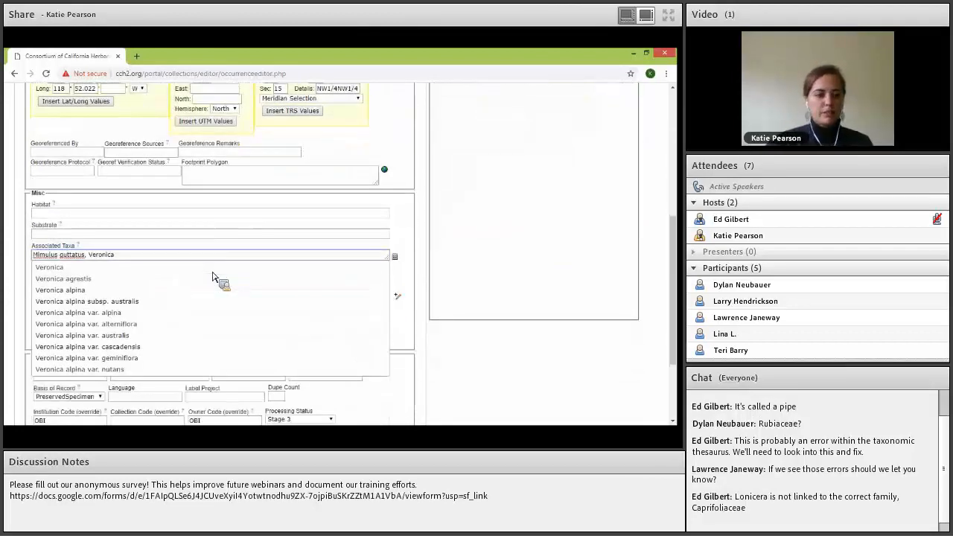
pyautogui.write('am')
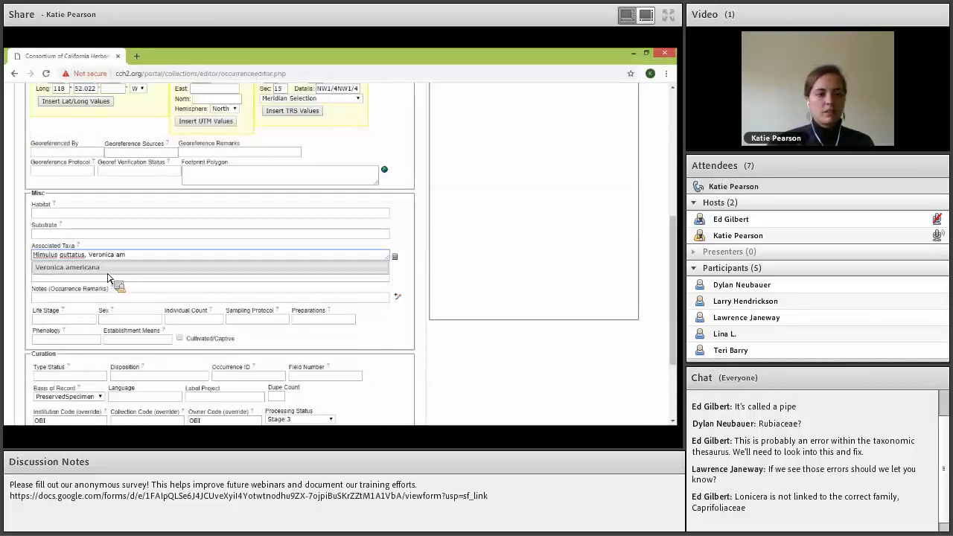
pyautogui.click(108, 273)
pyautogui.write(',')
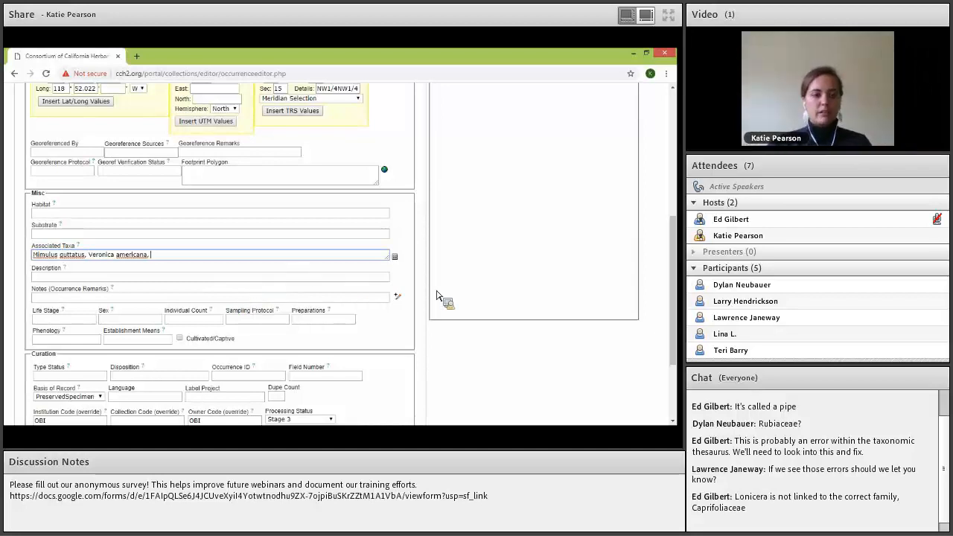
# Add the label's third associated species, Rumex salicifolius, to the associated taxa from the suggested names
pyautogui.scroll(3, 525, 314)
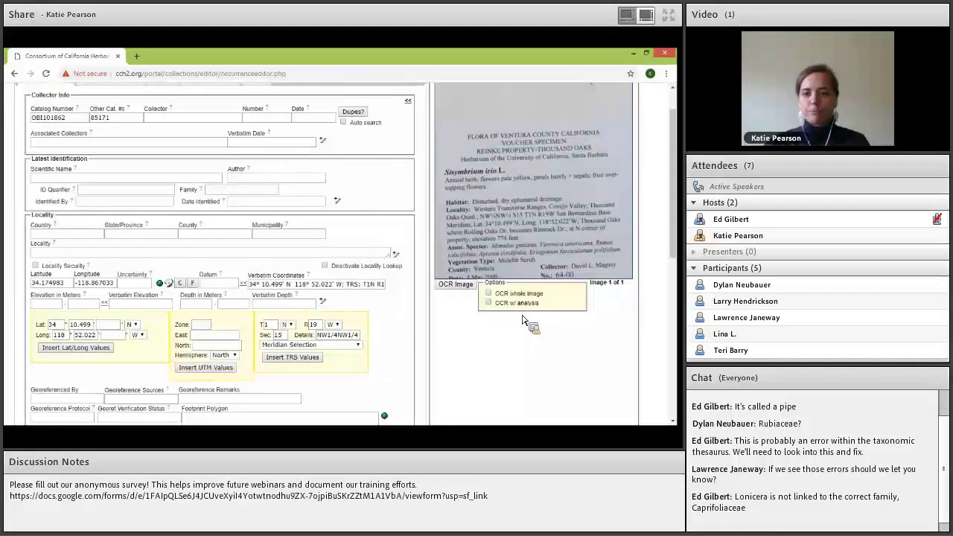
pyautogui.write('Rumex ')
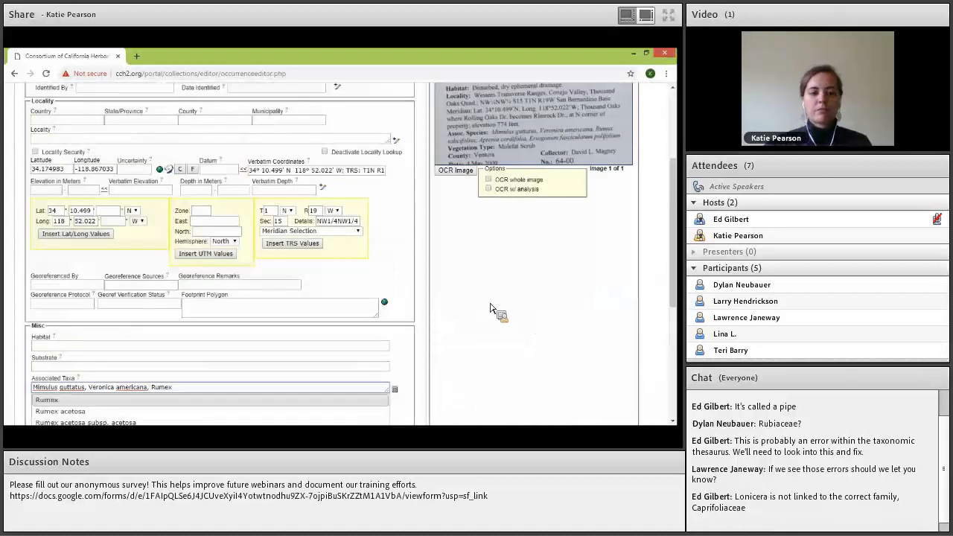
pyautogui.write('sa')
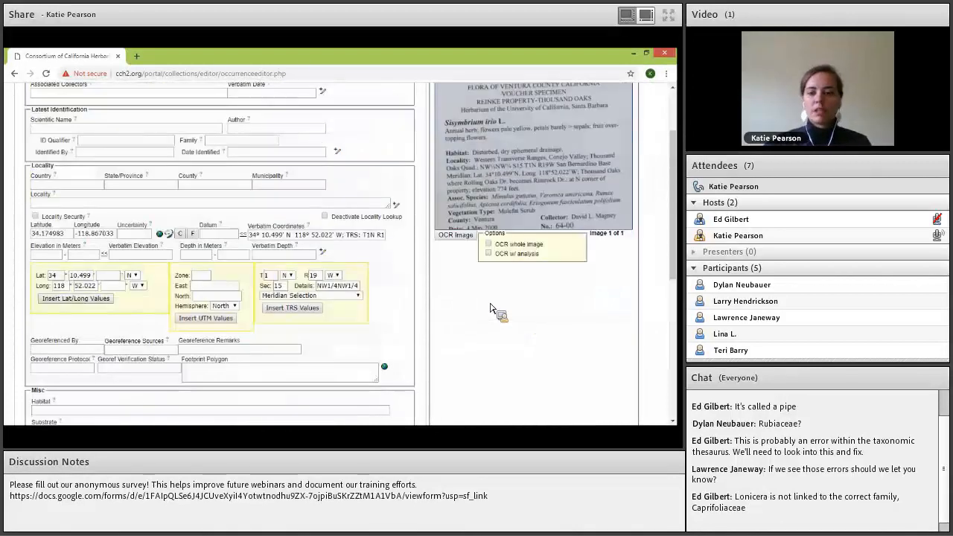
pyautogui.write('l')
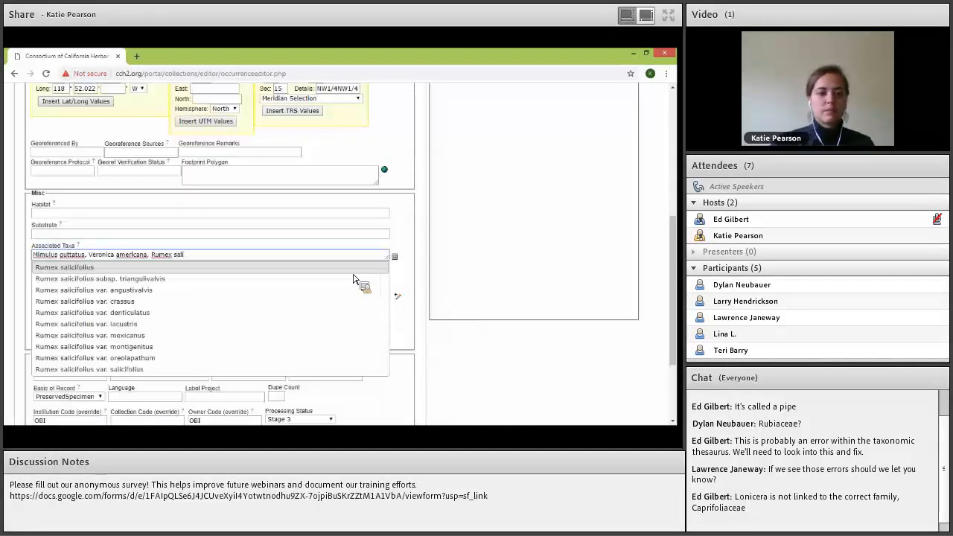
pyautogui.click(353, 277)
pyautogui.click(467, 298)
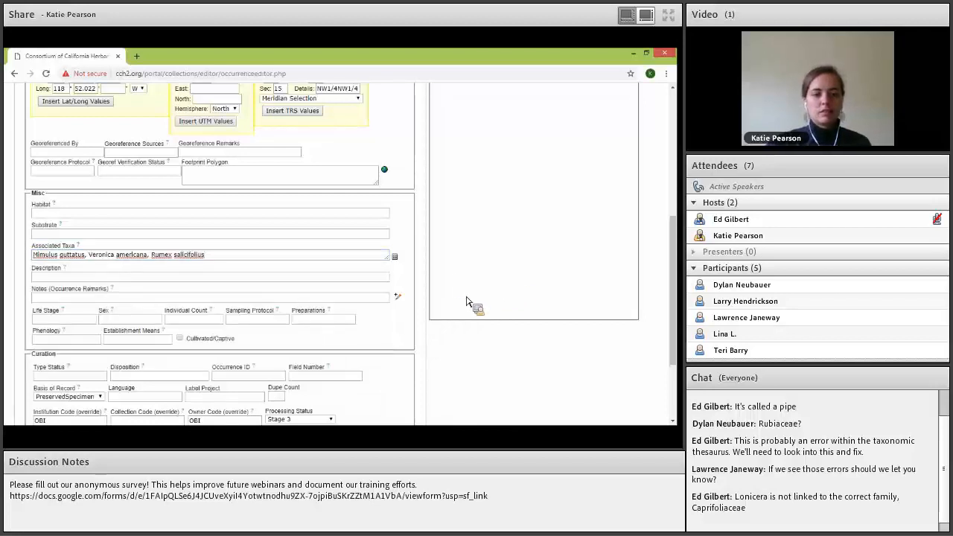
pyautogui.scroll(5, 467, 299)
pyautogui.scroll(2, 528, 300)
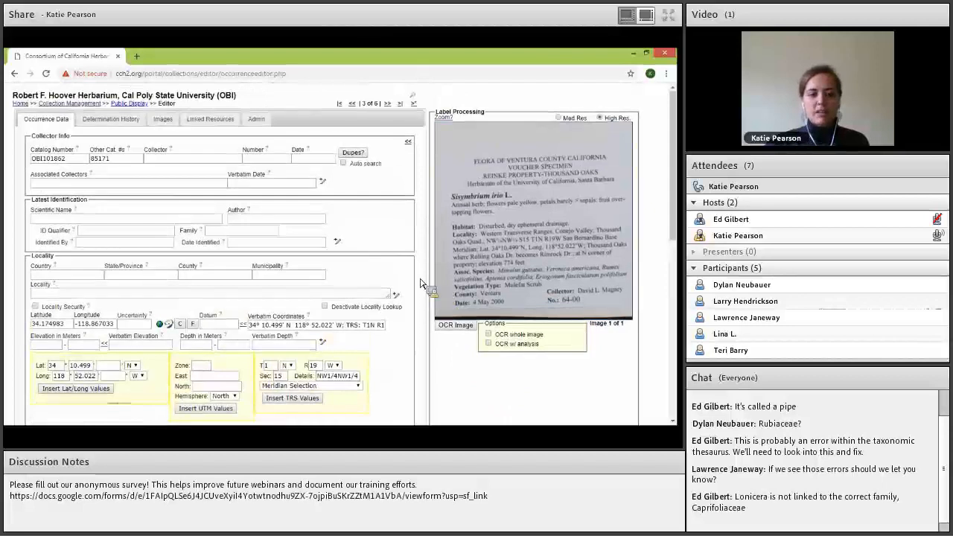
pyautogui.scroll(-2, 442, 298)
pyautogui.scroll(2, 408, 422)
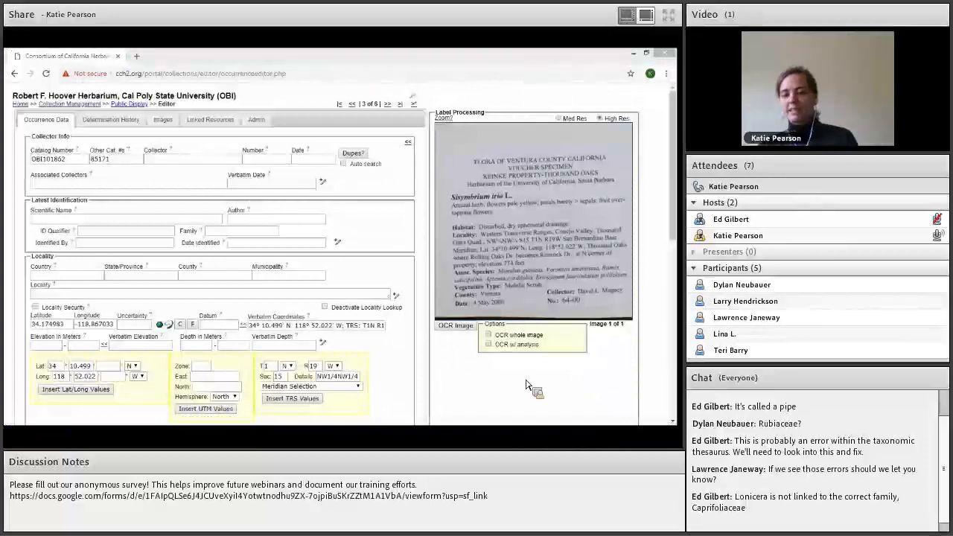
pyautogui.click(449, 378)
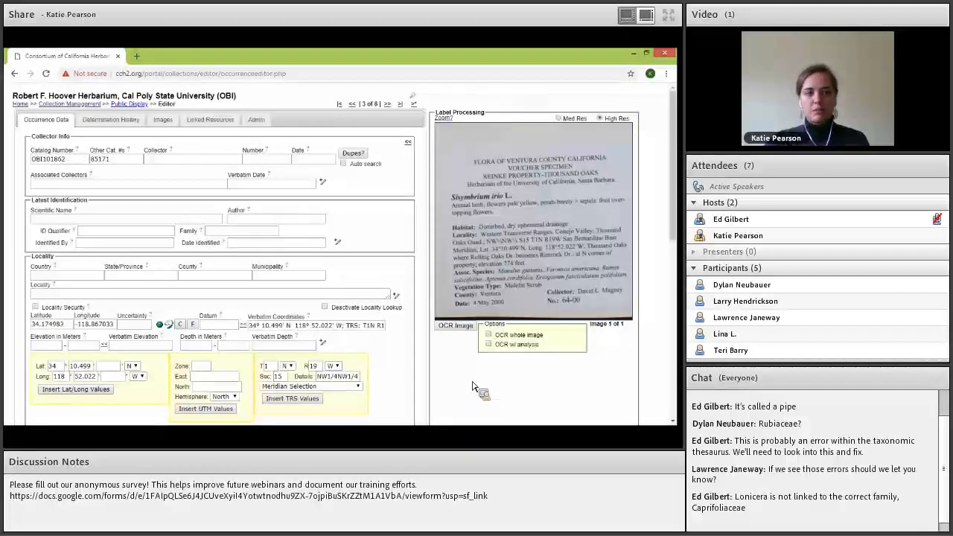
pyautogui.doubleClick(492, 199)
pyautogui.click(576, 241)
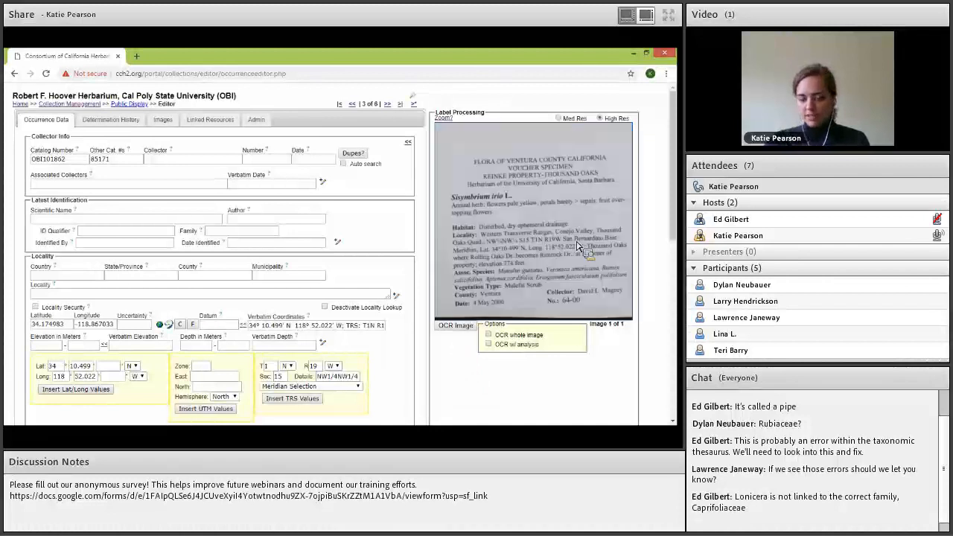
# Enter the collector's full name from the label and set the collector number to 64-00
pyautogui.click(200, 161)
pyautogui.write('David L. Magney')
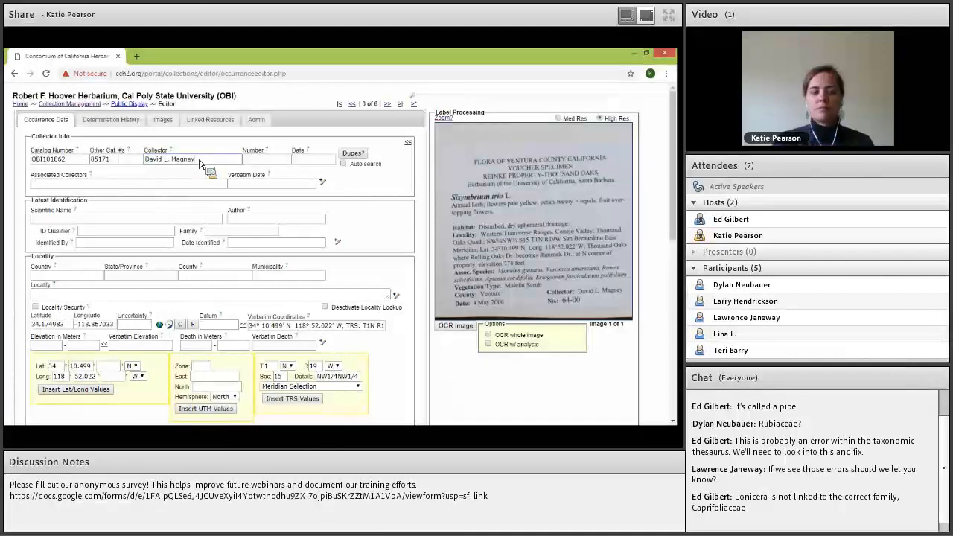
pyautogui.press('Tab')
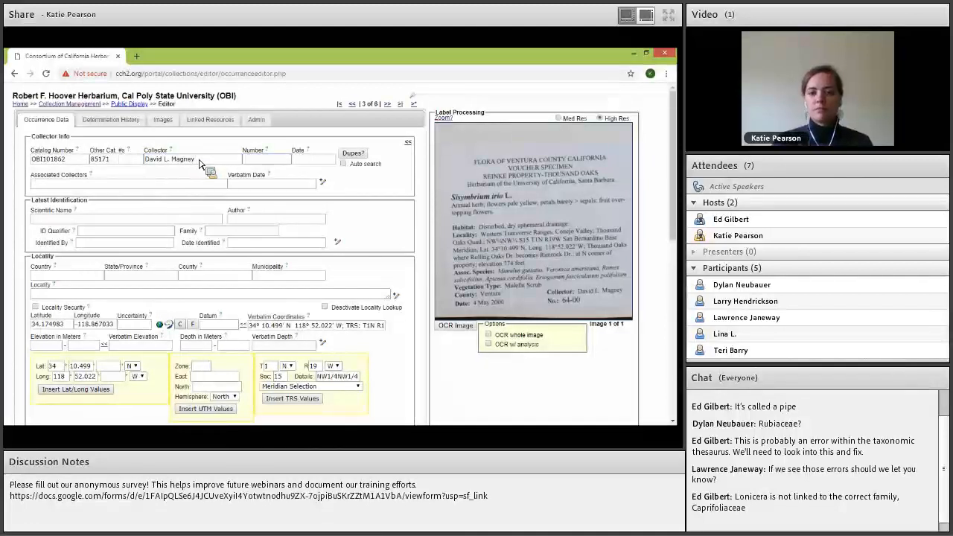
pyautogui.write('64-00')
pyautogui.press('Tab')
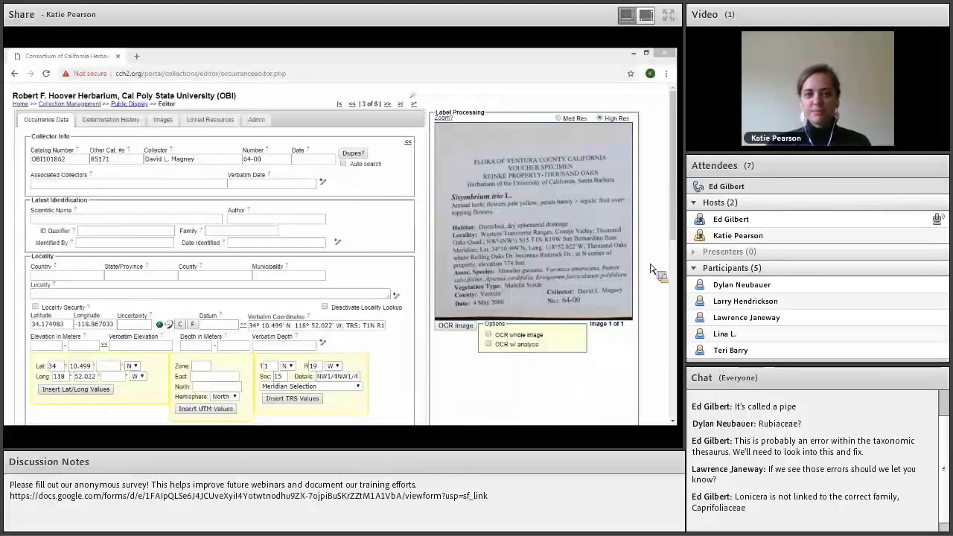
# Enter the collection date as 2000-05-04 and leave the associated collectors empty
pyautogui.click(330, 160)
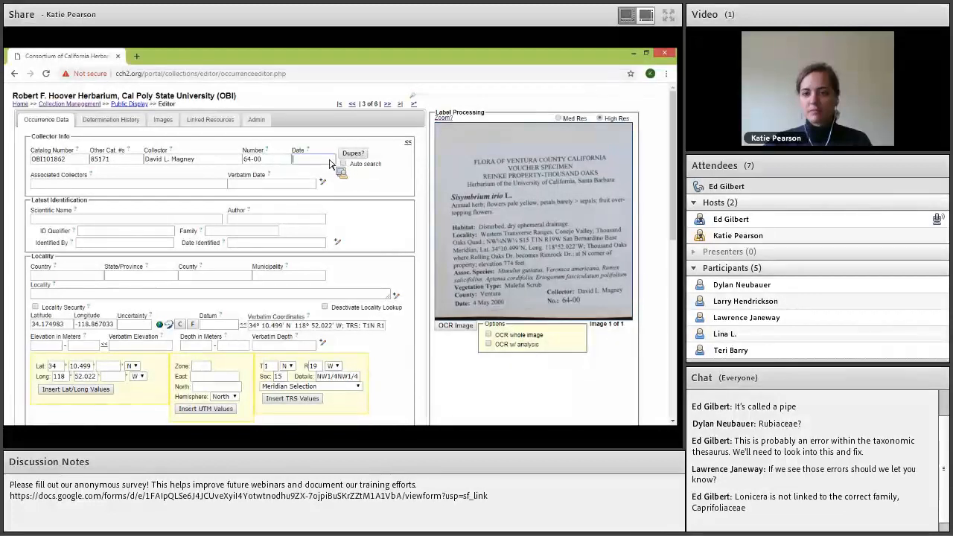
pyautogui.write('2000')
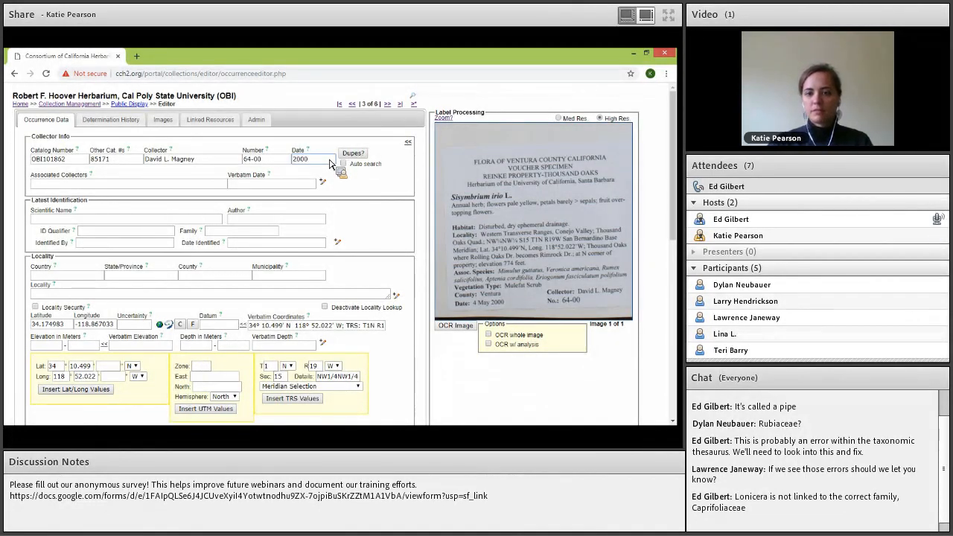
pyautogui.write('-05-04')
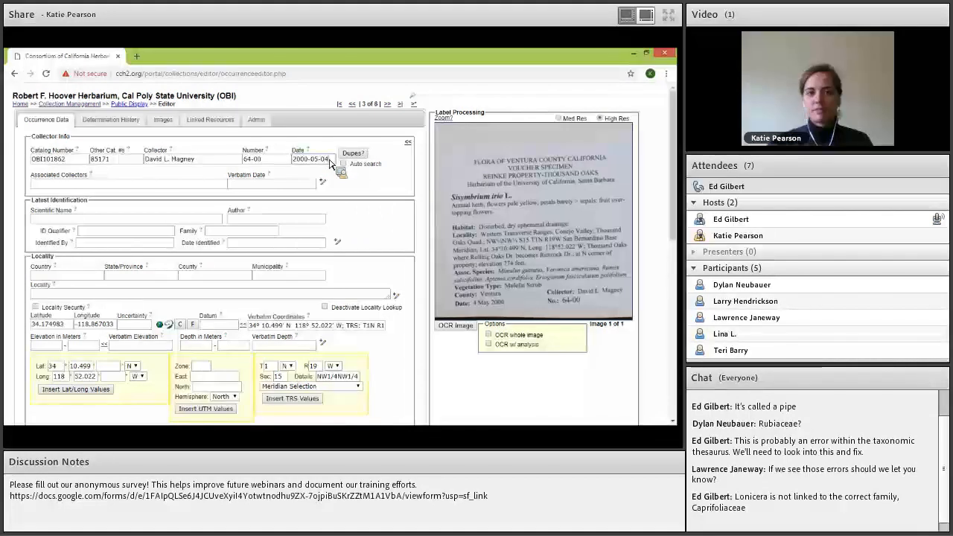
pyautogui.click(132, 184)
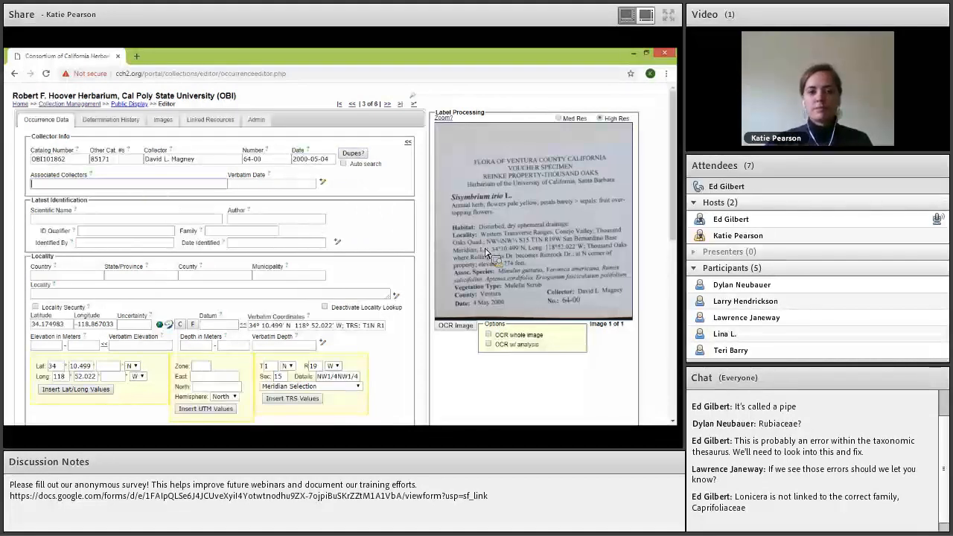
# Read the zoom instructions for the label image, and close them
pyautogui.click(444, 118)
pyautogui.scroll(-2, 584, 163)
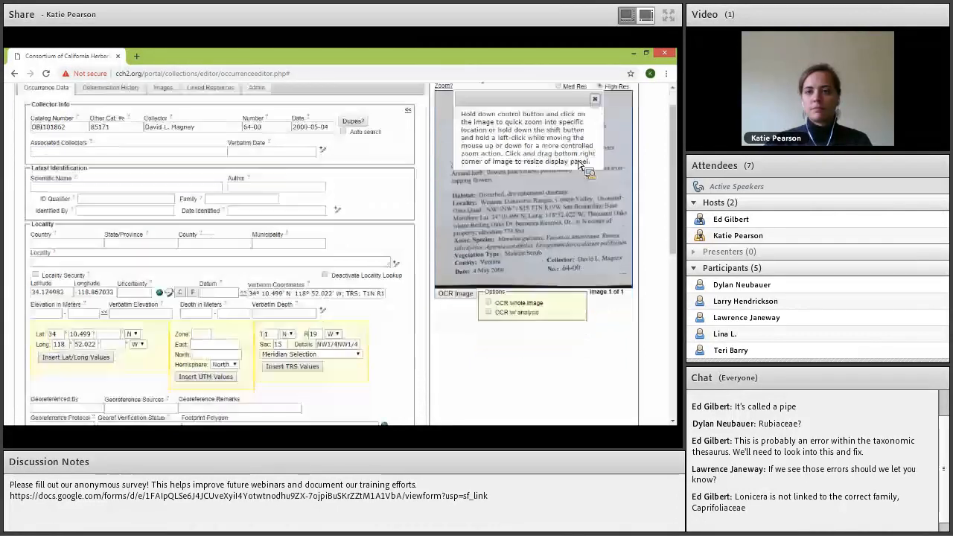
pyautogui.scroll(2, 563, 192)
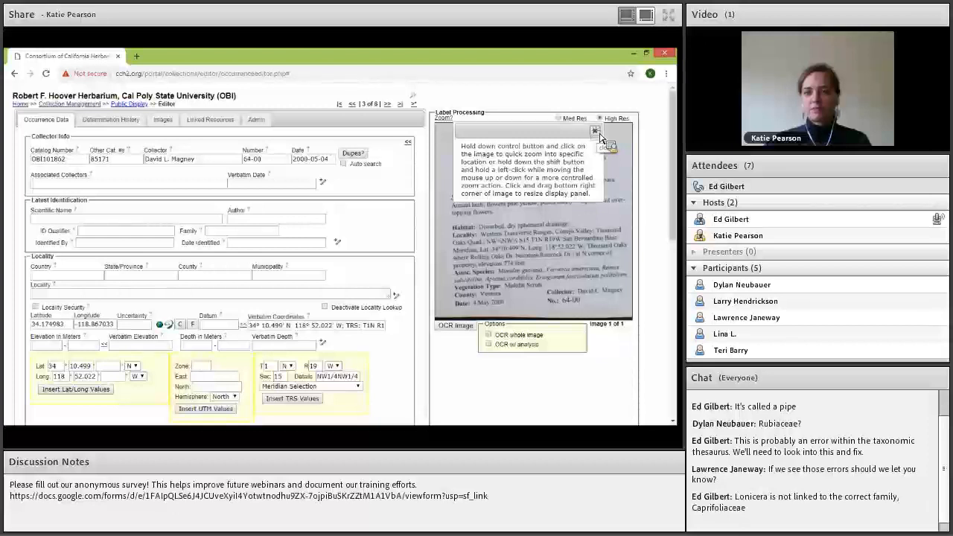
pyautogui.click(600, 137)
# Enter 4 May 2000 as the verbatim date, as written on the label
pyautogui.click(127, 188)
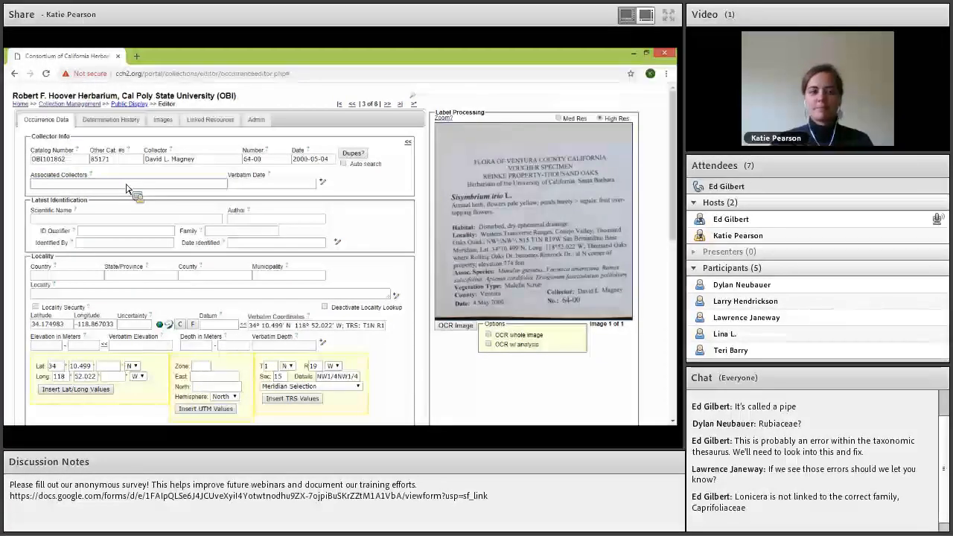
pyautogui.click(247, 187)
pyautogui.write('4 May 2000')
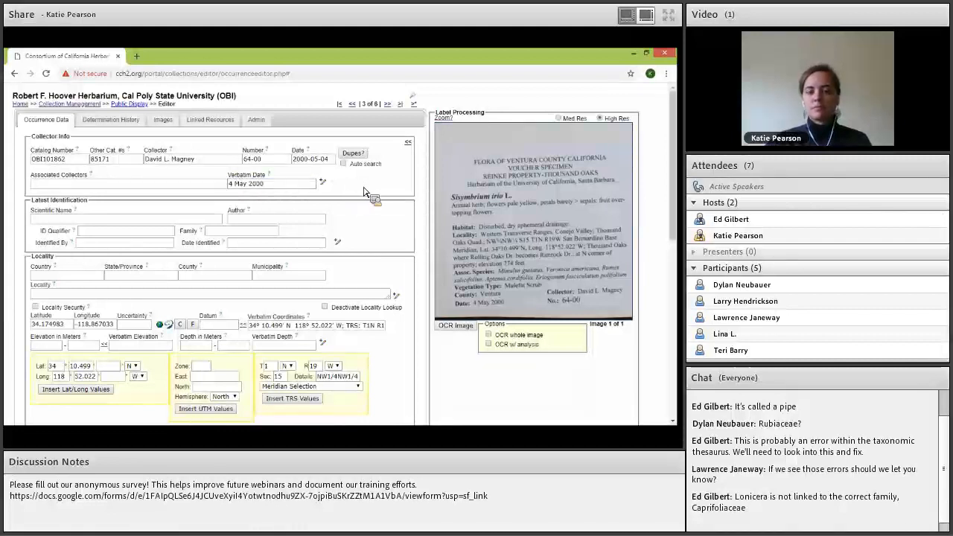
# Toggle the specimen image display off and on, and zoom the image in on the label
pyautogui.scroll(-10, 562, 247)
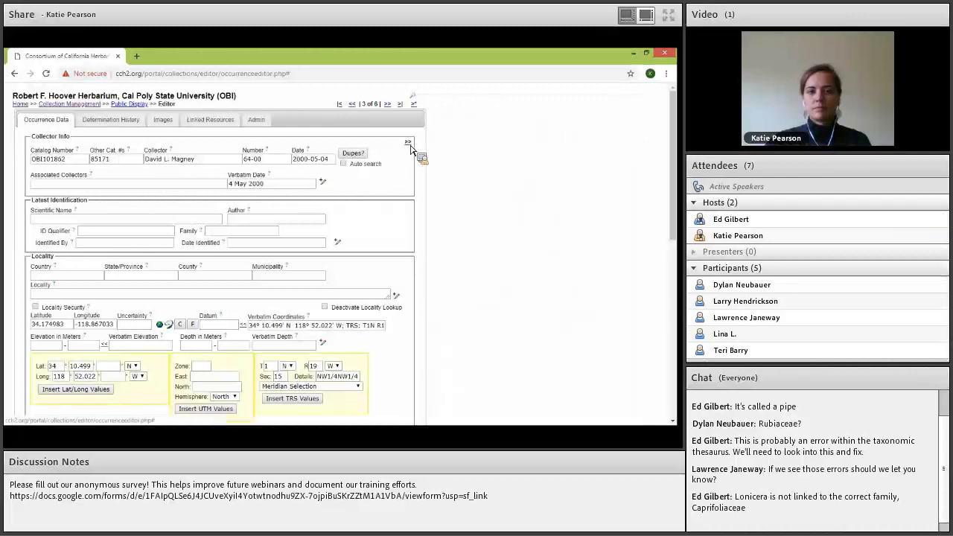
pyautogui.click(408, 143)
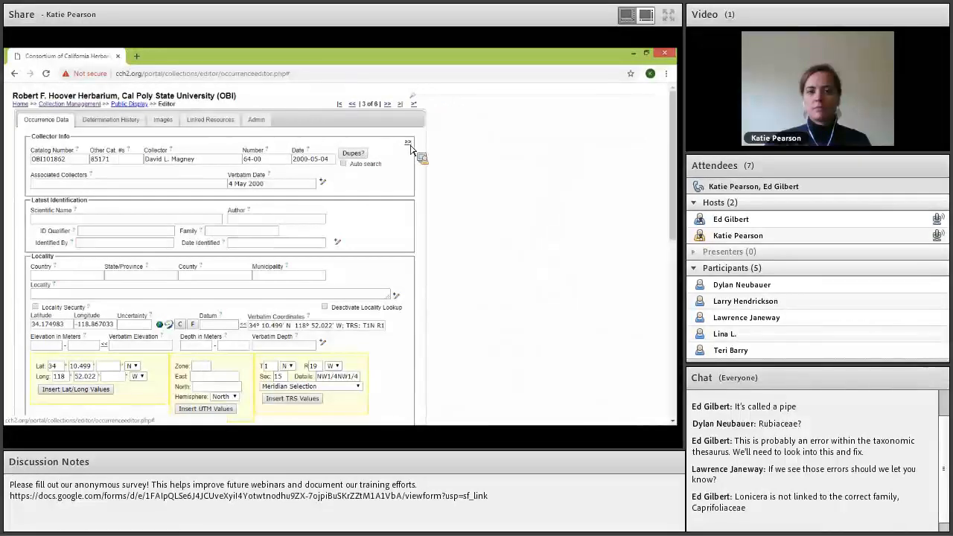
pyautogui.click(409, 144)
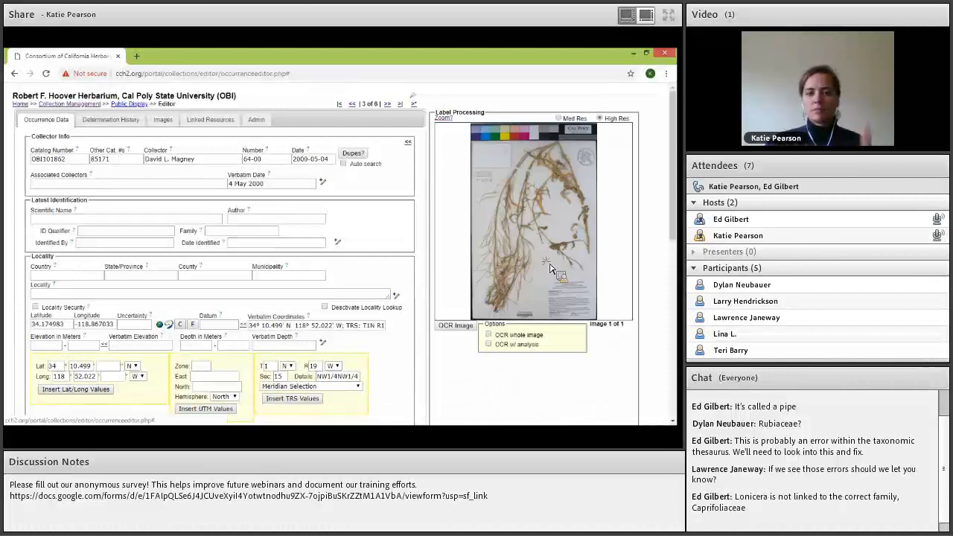
pyautogui.moveTo(562, 318); pyautogui.dragTo(556, 242)
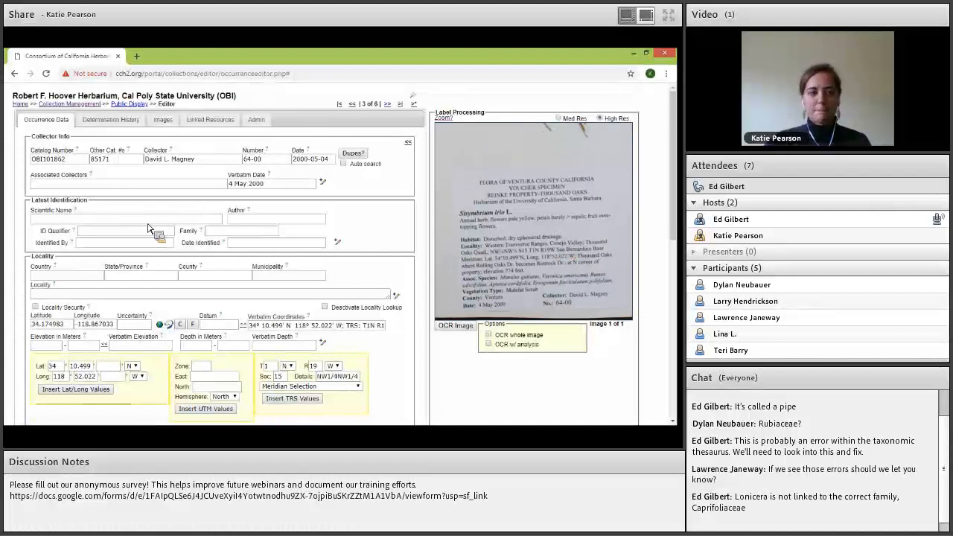
# Enter Sisymbrium irio as the scientific name, choosing it from the suggested names
pyautogui.click(149, 223)
pyautogui.write('Sisy')
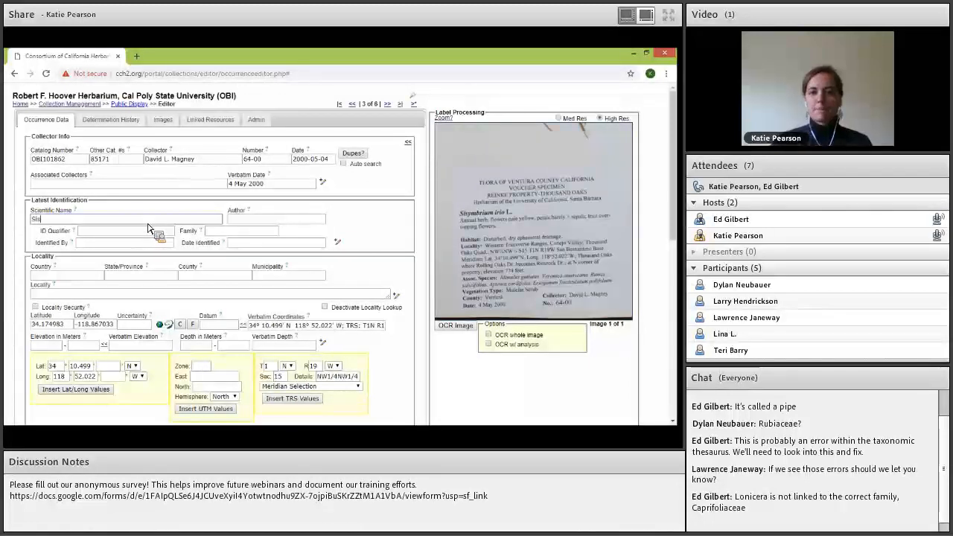
pyautogui.write('mbriu')
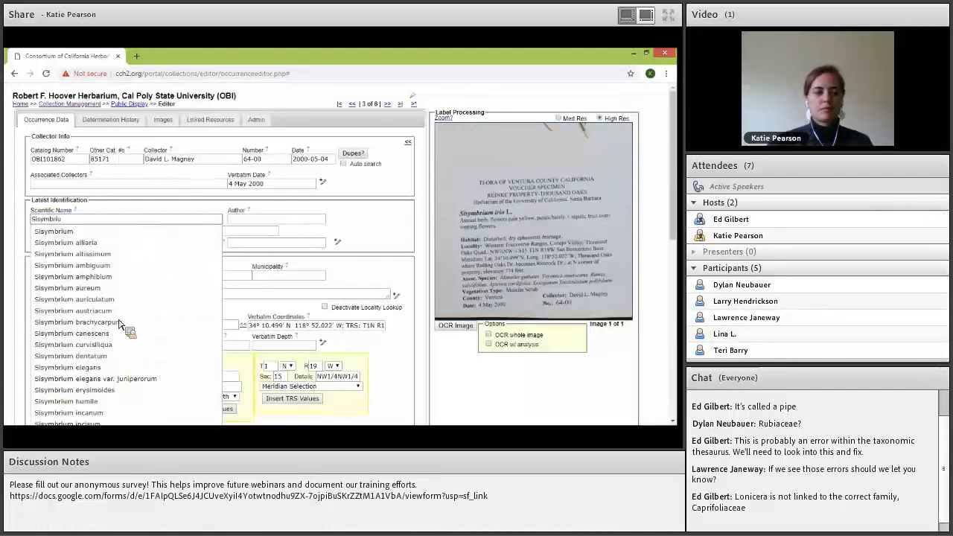
pyautogui.scroll(-4, 112, 324)
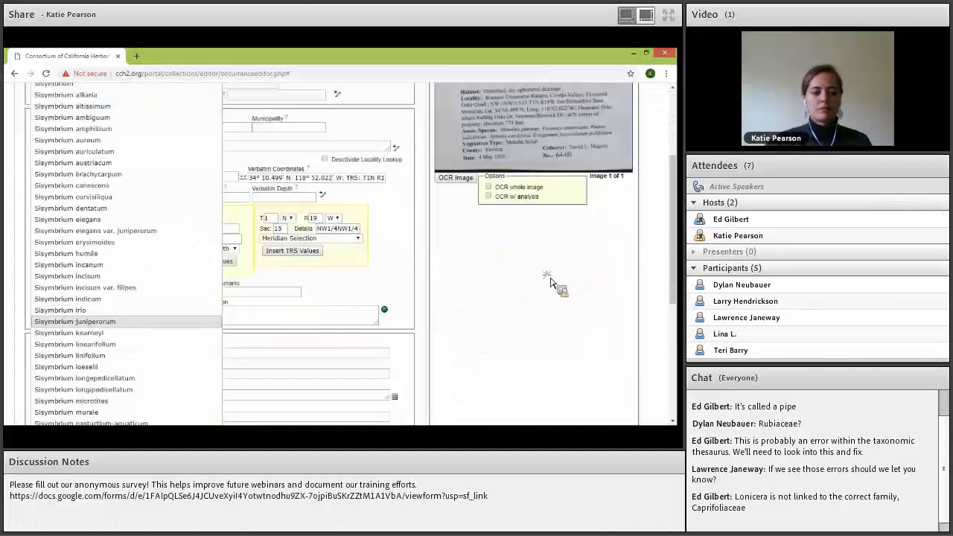
pyautogui.click(518, 297)
pyautogui.scroll(4, 628, 368)
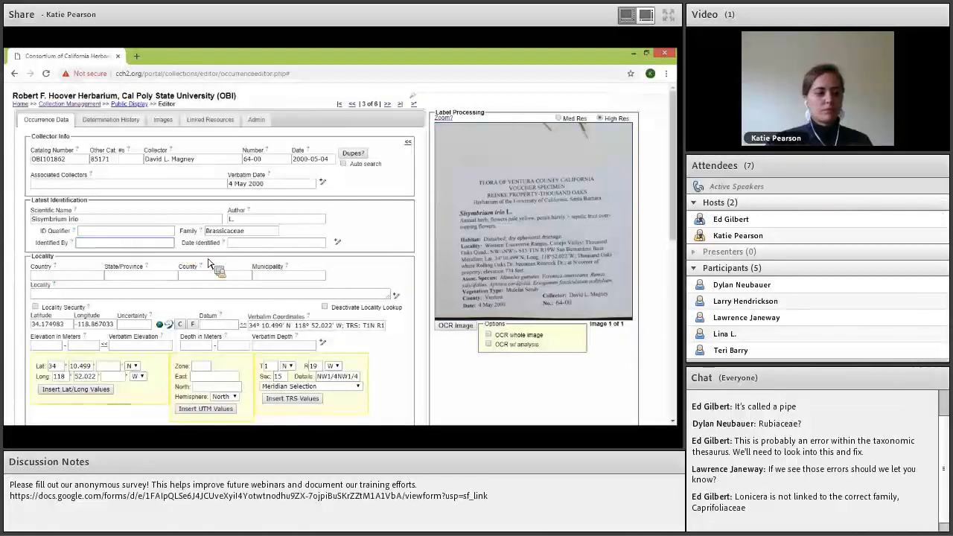
# Set the country to United States from the suggested values
pyautogui.scroll(-1, 87, 235)
pyautogui.click(83, 230)
pyautogui.write('United S')
pyautogui.click(76, 239)
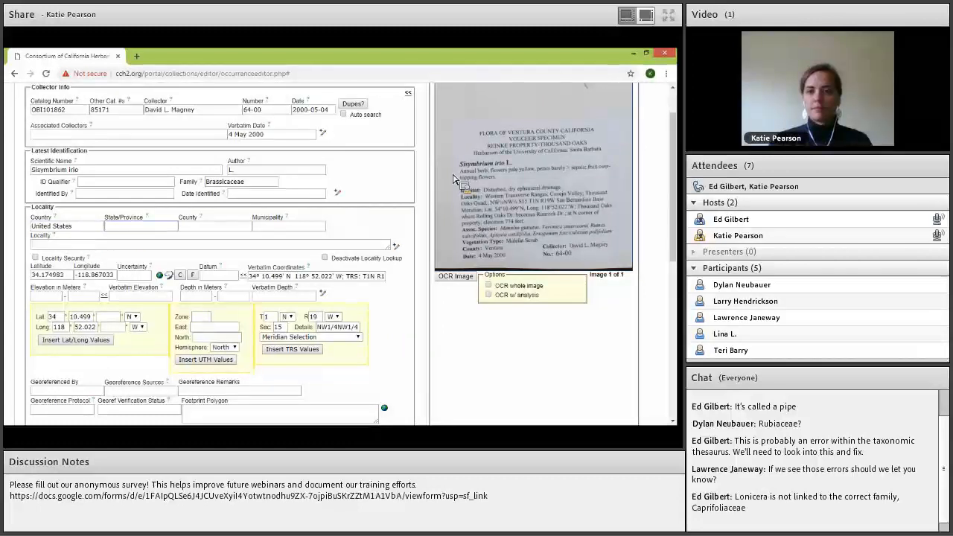
# Look through the available options for automatically setting the record's processing status, without changing Pending Review
pyautogui.scroll(-10, 301, 172)
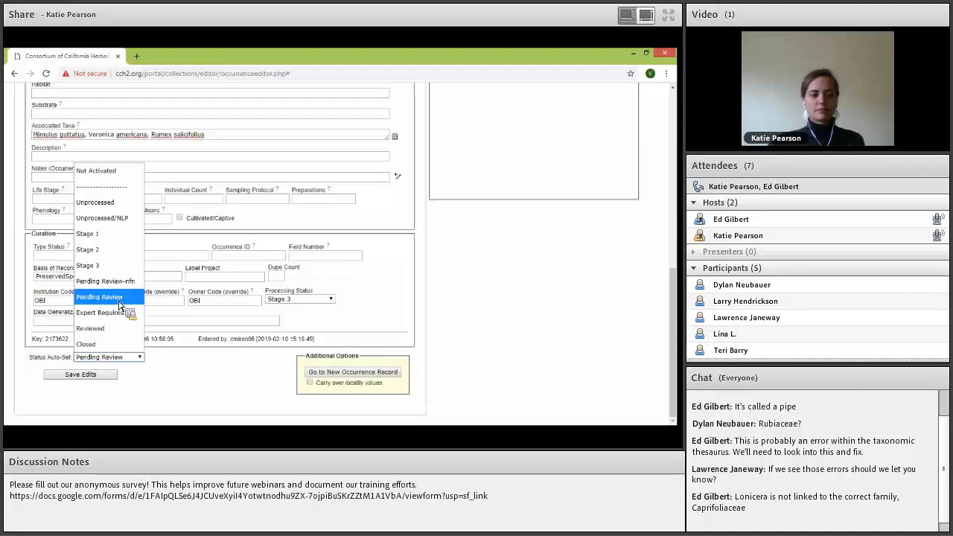
pyautogui.click(165, 375)
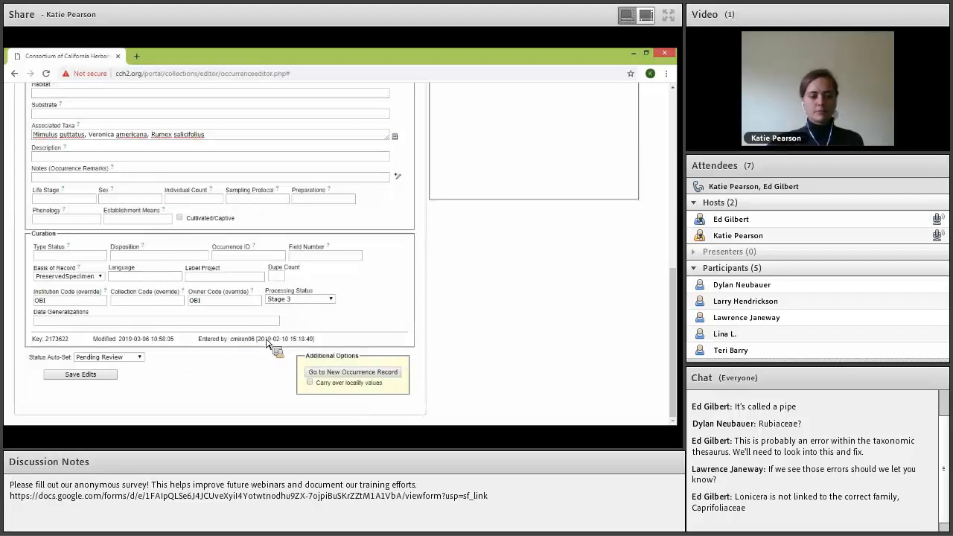
pyautogui.scroll(8, 268, 341)
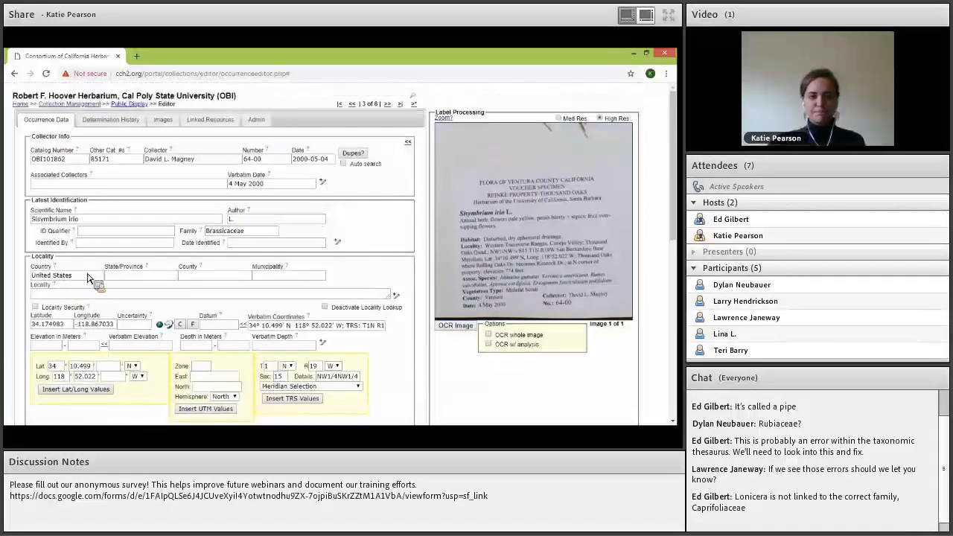
# Set the state to California and the county to Ventura
pyautogui.write('Cali')
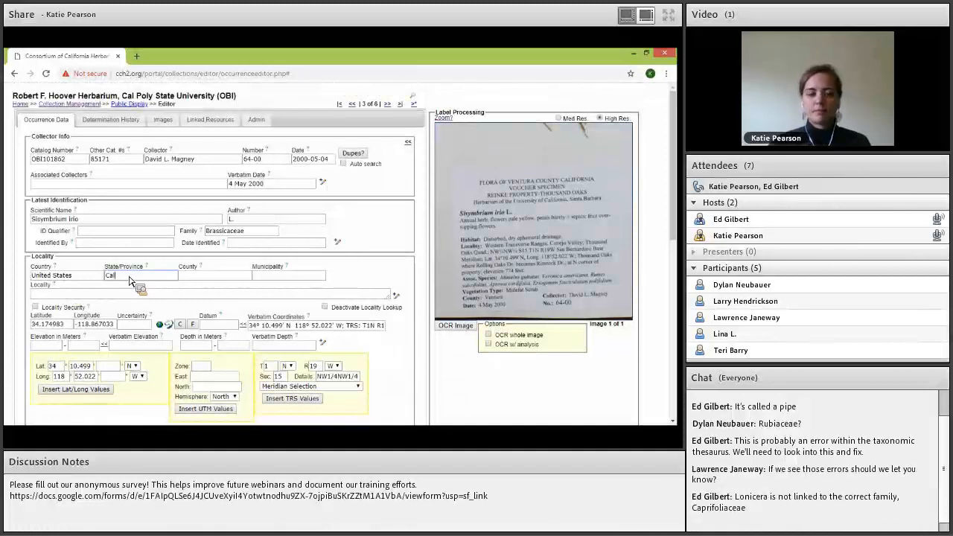
pyautogui.press('Tab')
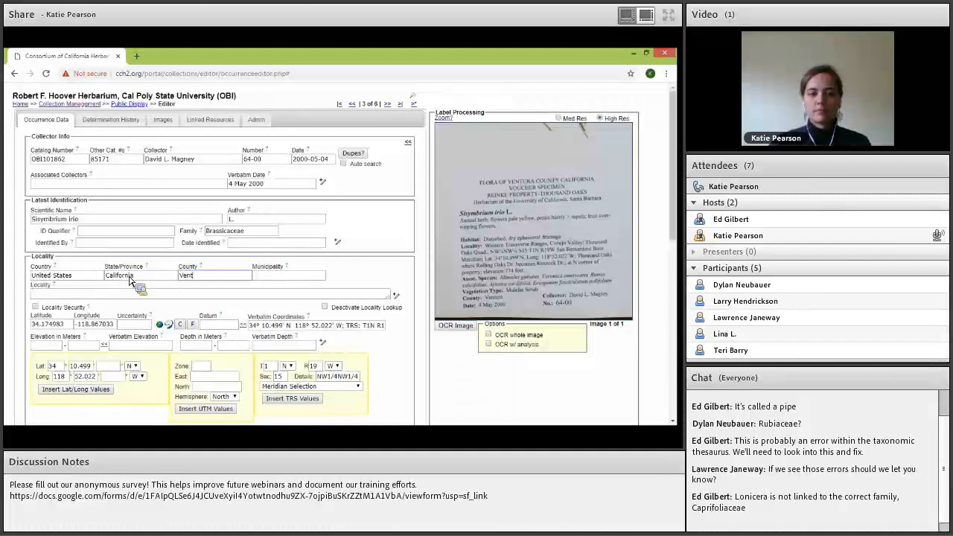
pyautogui.write('Vent')
pyautogui.press('Tab')
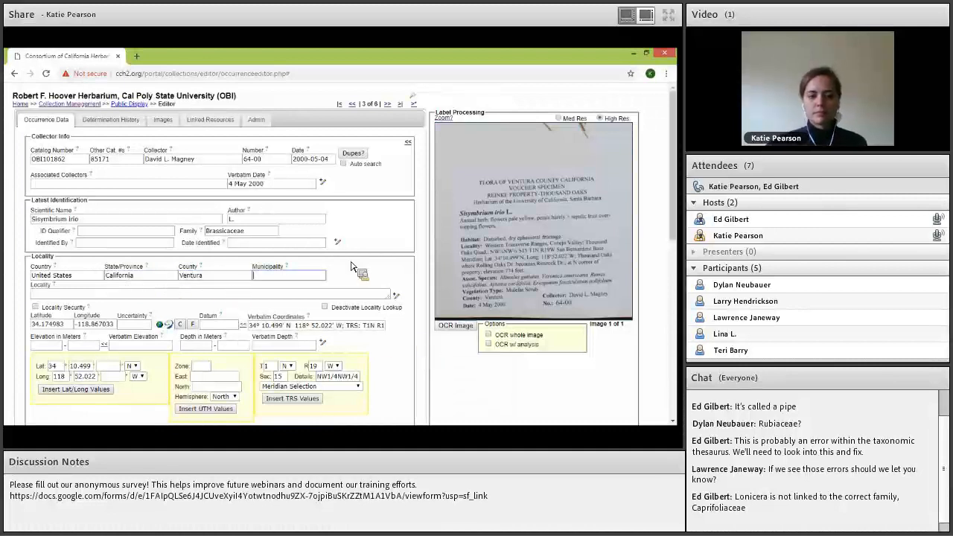
pyautogui.scroll(-3, 353, 267)
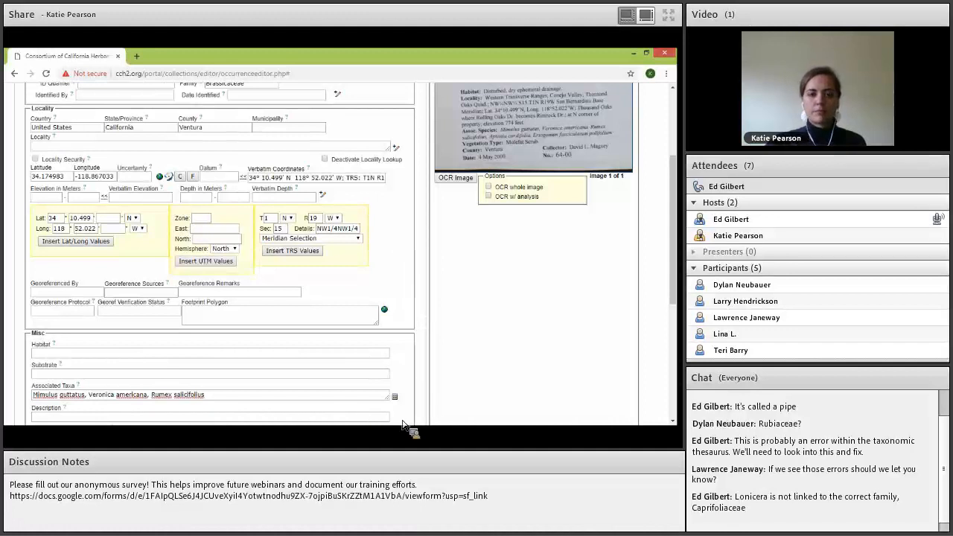
pyautogui.click(509, 369)
pyautogui.click(454, 274)
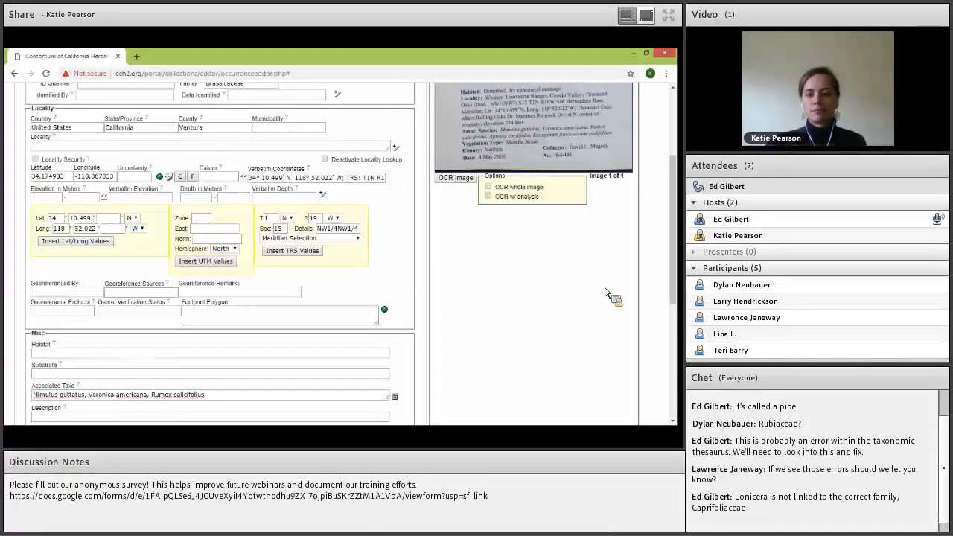
# Enter the locality as "Western Transverse Ranges, Conejo Valley; Thousand Oaks Quad." without choosing a suggested locality
pyautogui.scroll(3, 477, 374)
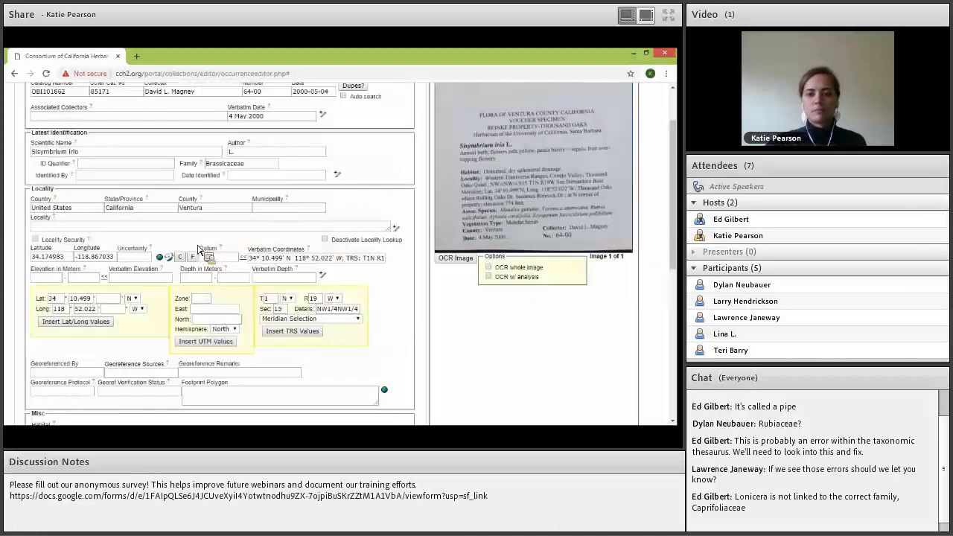
pyautogui.click(109, 251)
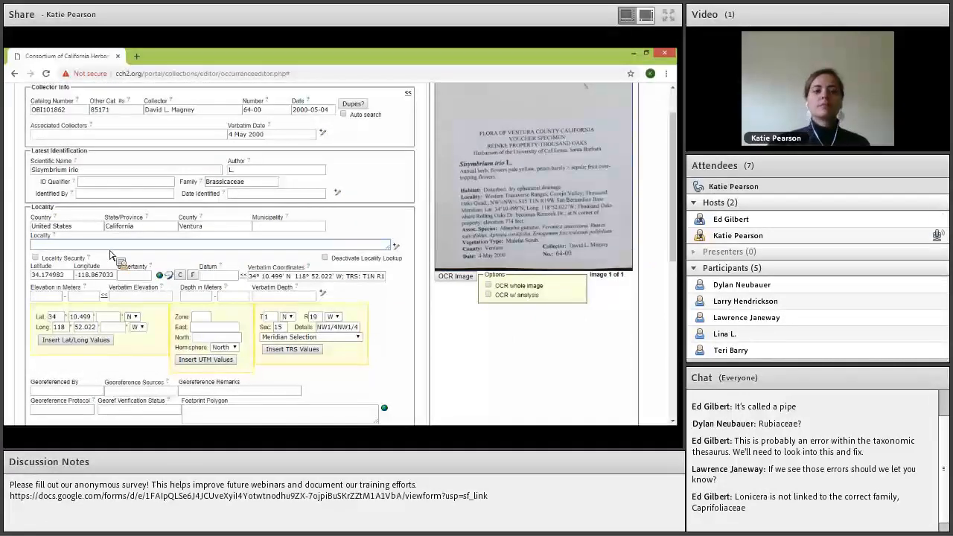
pyautogui.write('Western Transverse Ran')
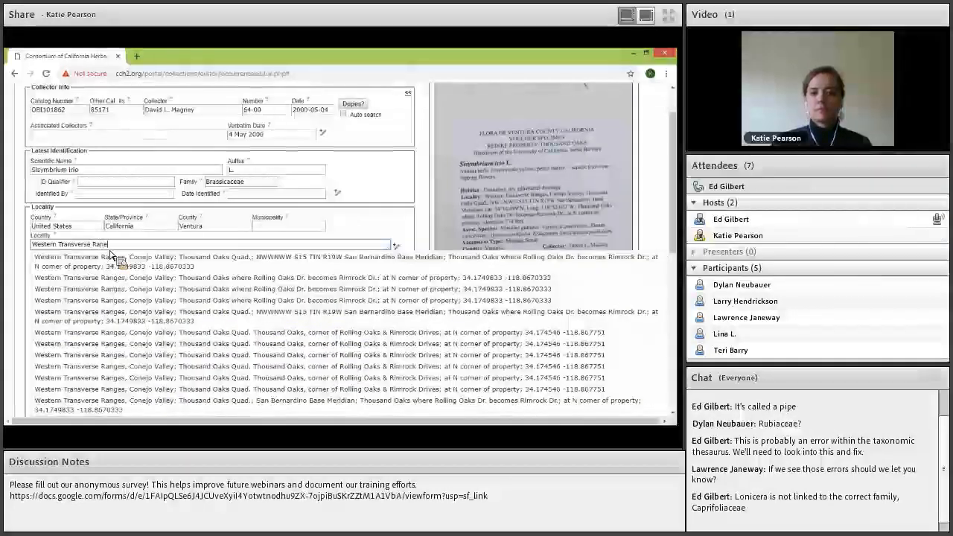
pyautogui.write('ges, Con')
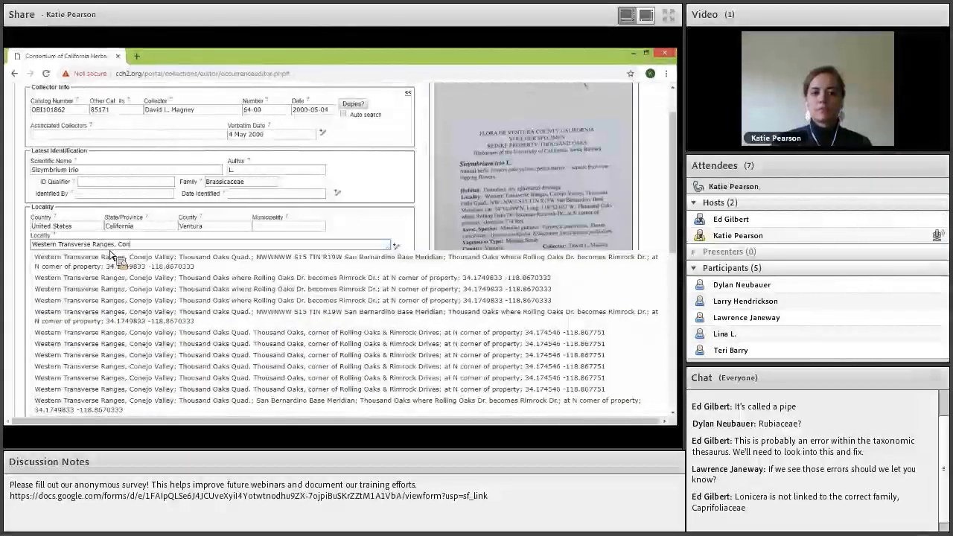
pyautogui.write('ejo Valley; Thousa')
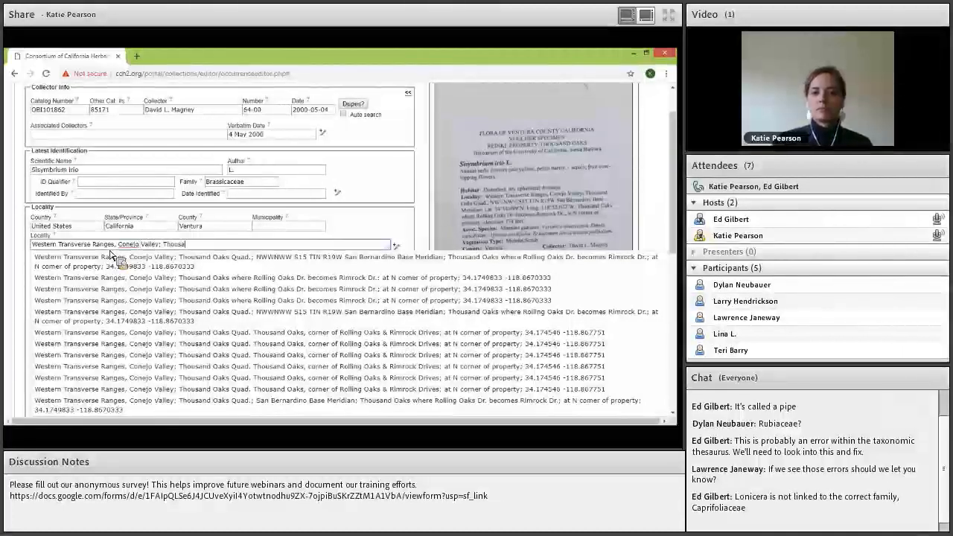
pyautogui.write('nd Oaks Qu')
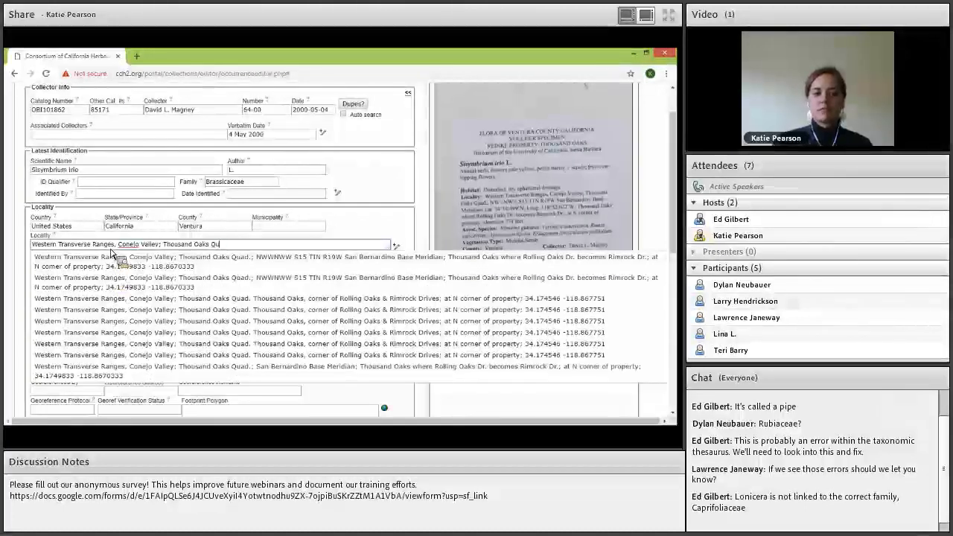
pyautogui.write('ad.')
pyautogui.click(415, 390)
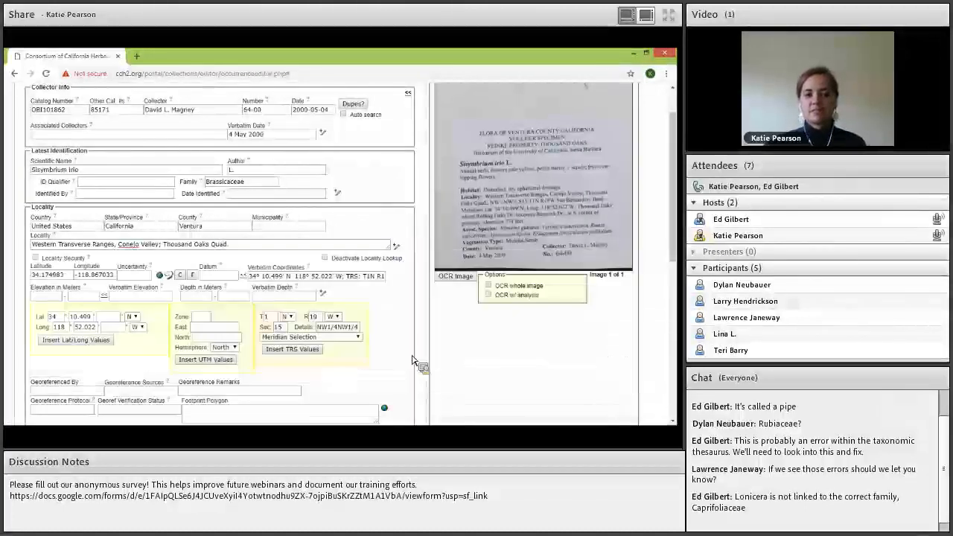
# Open the GEOLocate tool for the record, examine its candidate locations on the map and in the results list, and close it without saving
pyautogui.click(170, 275)
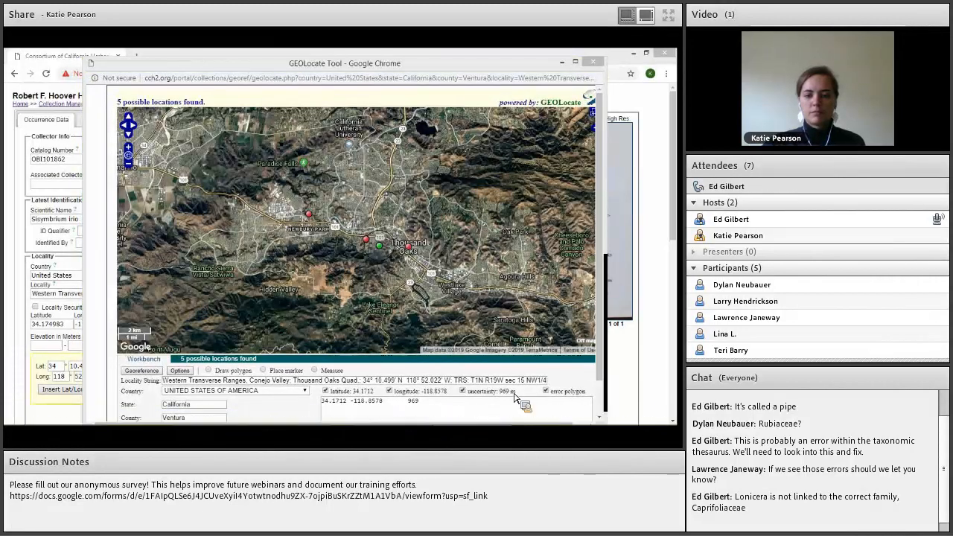
pyautogui.moveTo(371, 65); pyautogui.dragTo(365, 65)
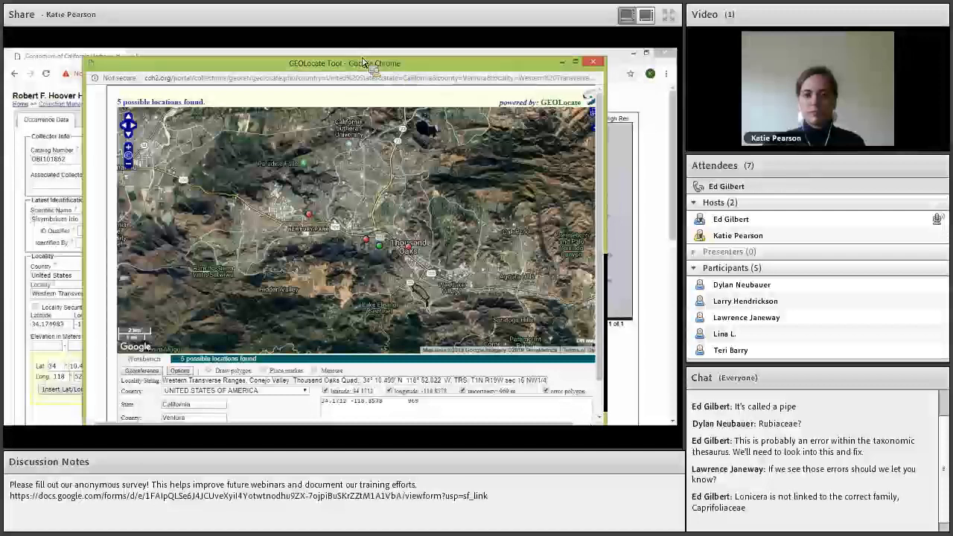
pyautogui.click(177, 353)
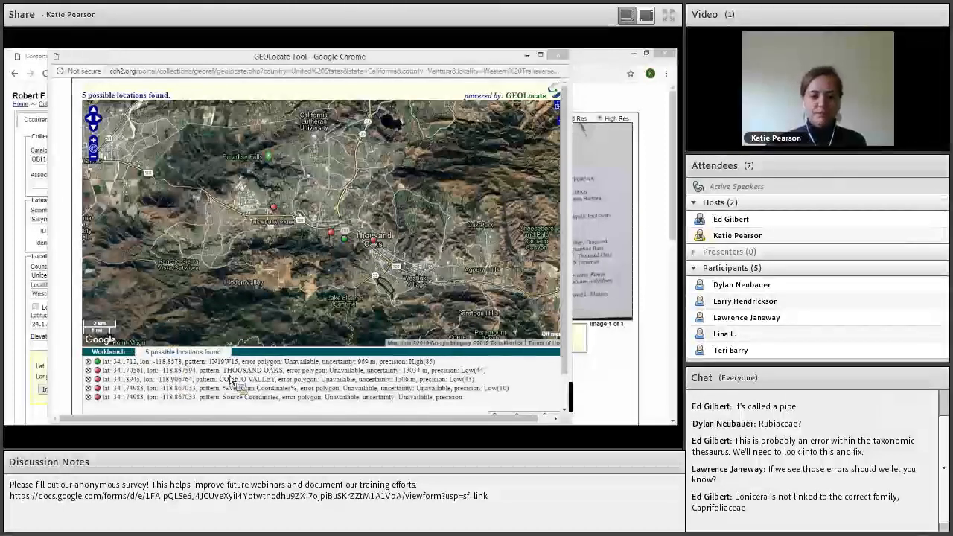
pyautogui.click(119, 360)
pyautogui.scroll(-1, 288, 366)
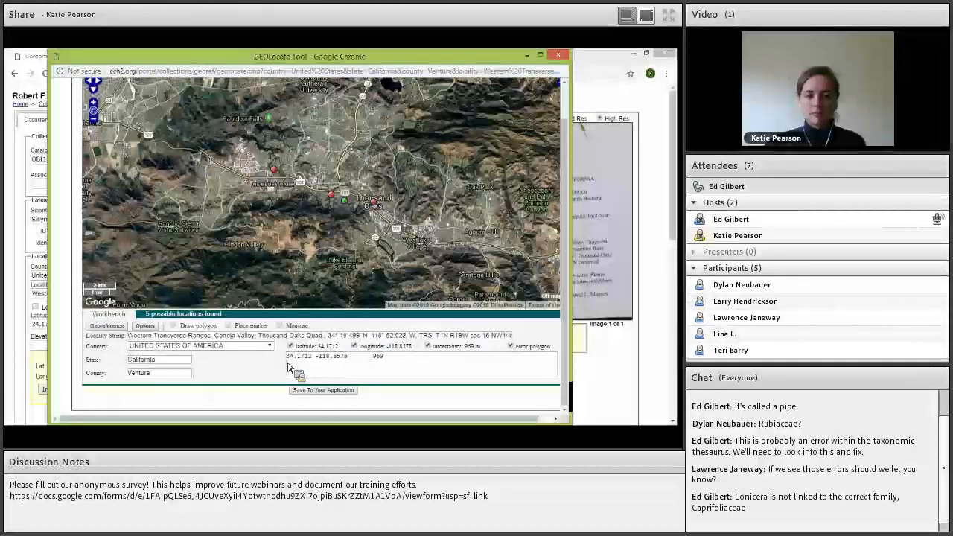
pyautogui.scroll(1, 283, 364)
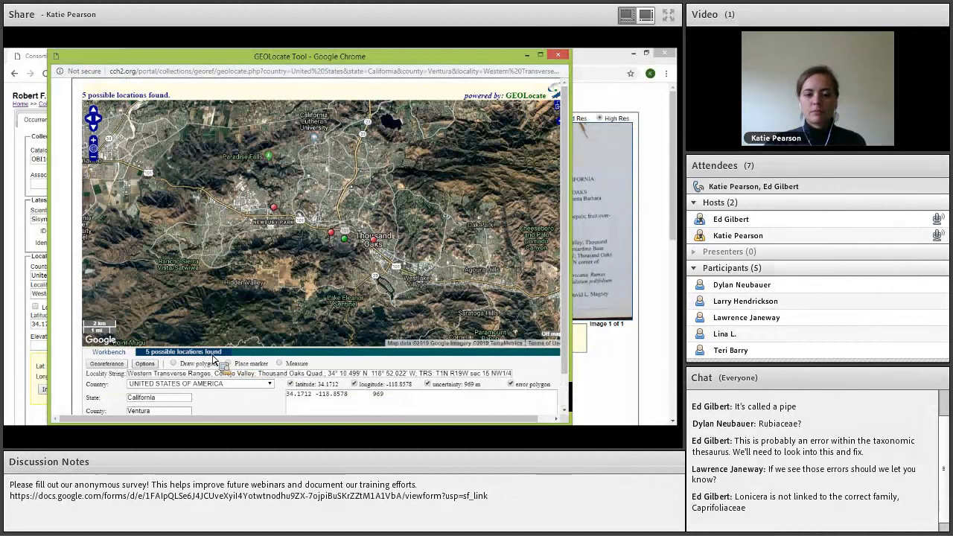
pyautogui.click(212, 354)
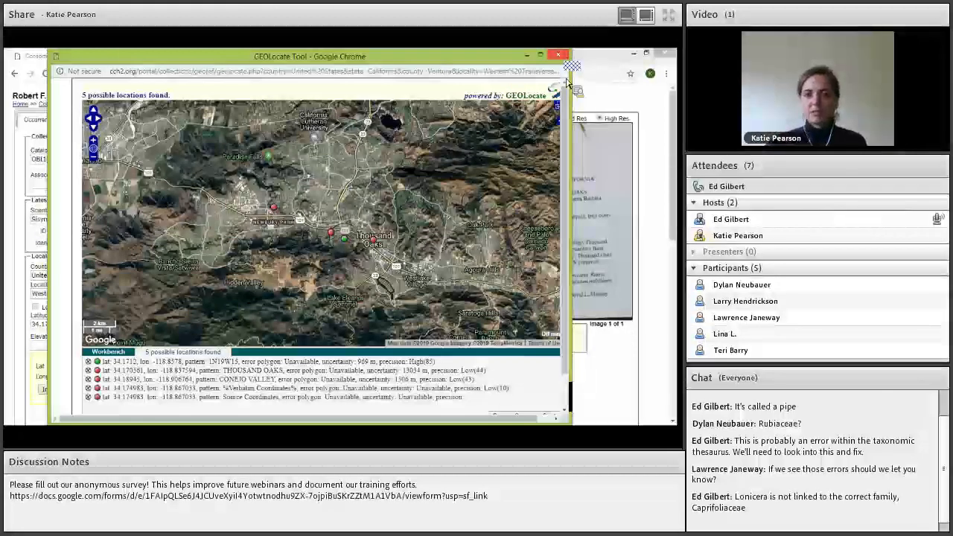
pyautogui.rightClick(530, 95)
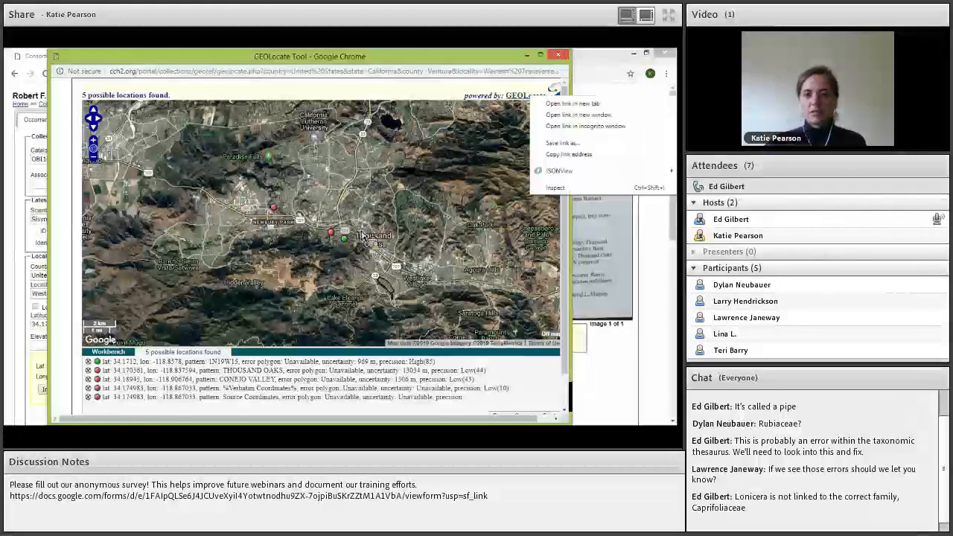
pyautogui.click(195, 331)
pyautogui.hotkey('ctrl', 'w')
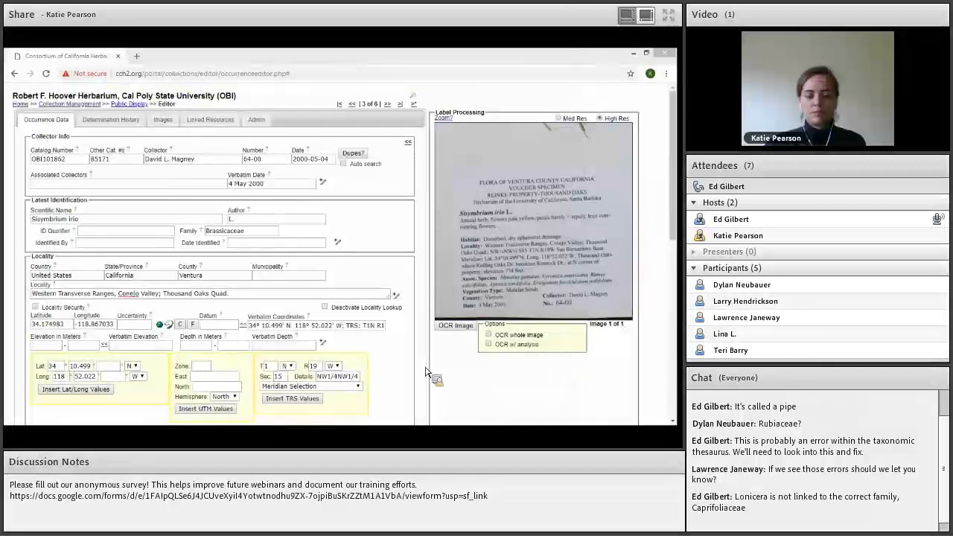
pyautogui.click(432, 372)
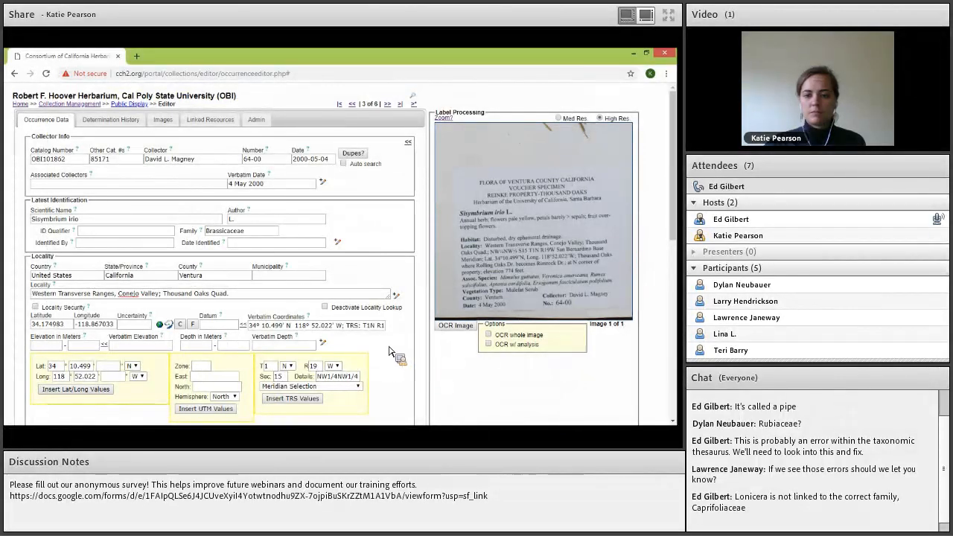
# Replace the last associated taxon by re-entering Rumex salicifolius from the suggestions matching the abbreviation "Rum sal"
pyautogui.scroll(-10, 230, 206)
pyautogui.click(231, 200)
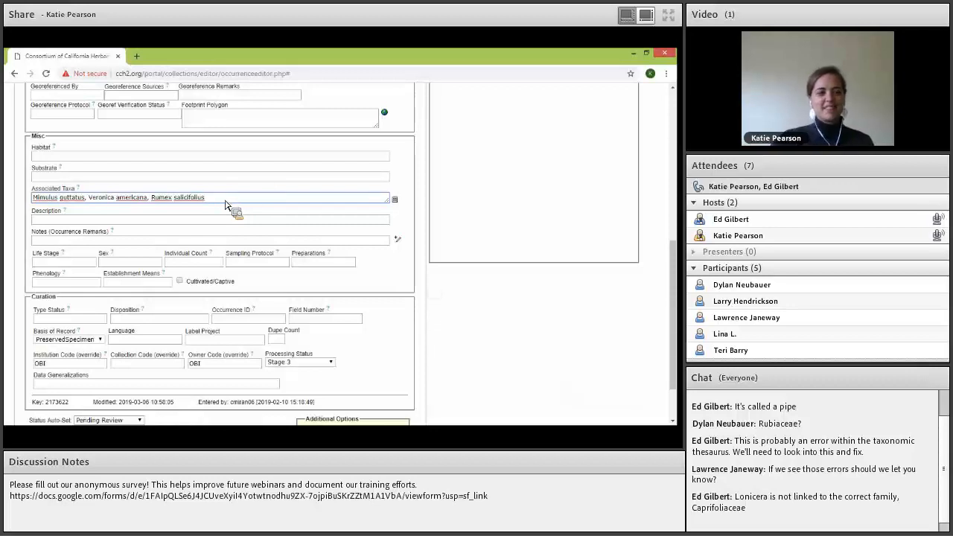
pyautogui.moveTo(154, 202); pyautogui.dragTo(154, 202)
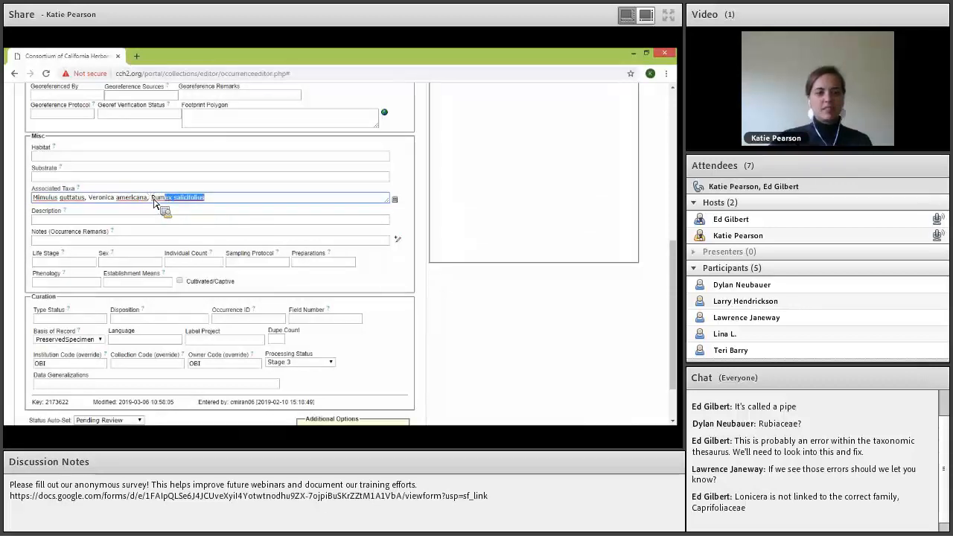
pyautogui.press('Delete')
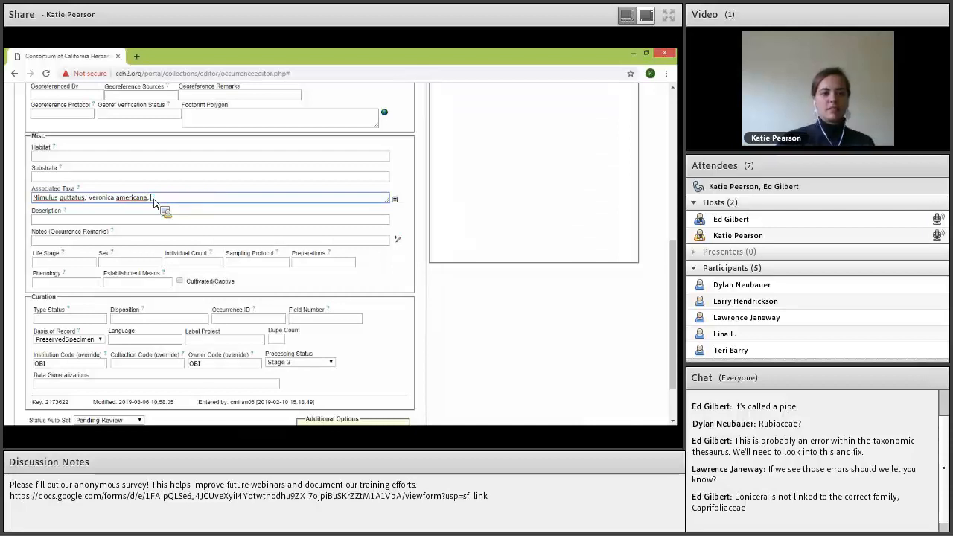
pyautogui.write('Rume')
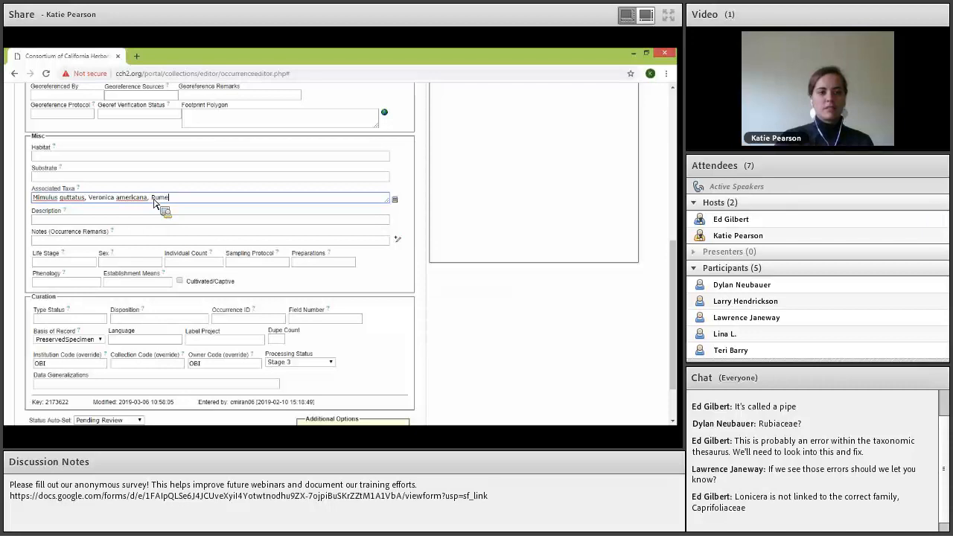
pyautogui.press('BackSpace')
pyautogui.write('sal')
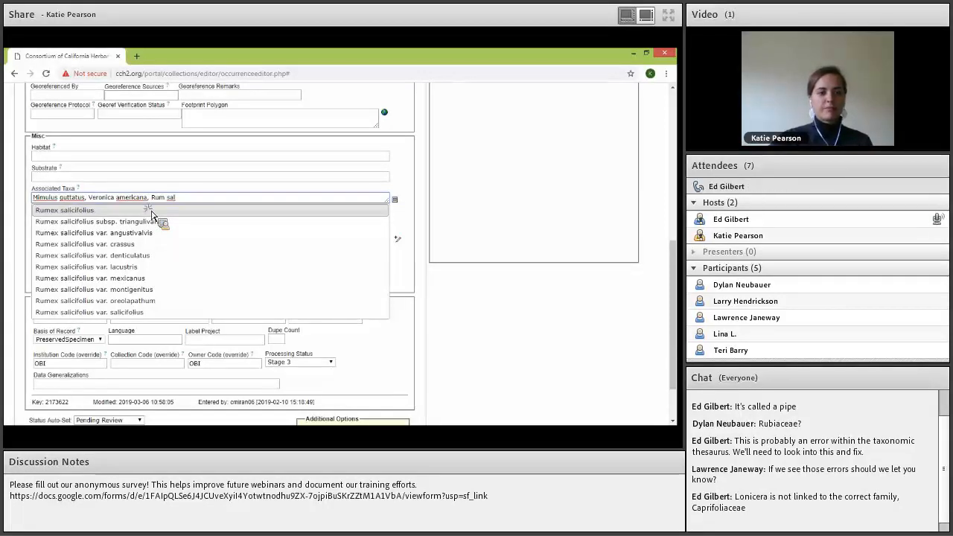
pyautogui.press('Return')
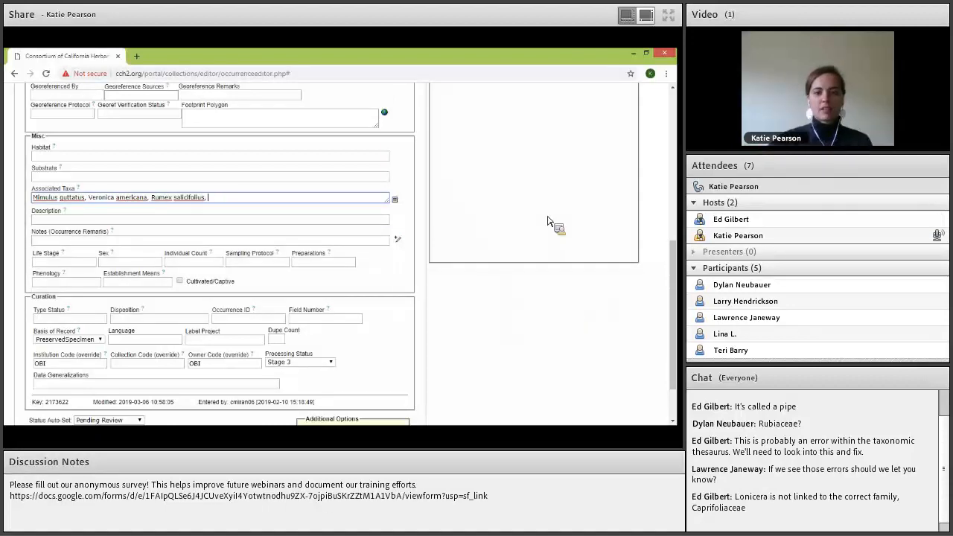
# Add Aptenia cordifolia to the associated taxa, picking it from the suggestions for "Apt co"
pyautogui.scroll(3, 549, 231)
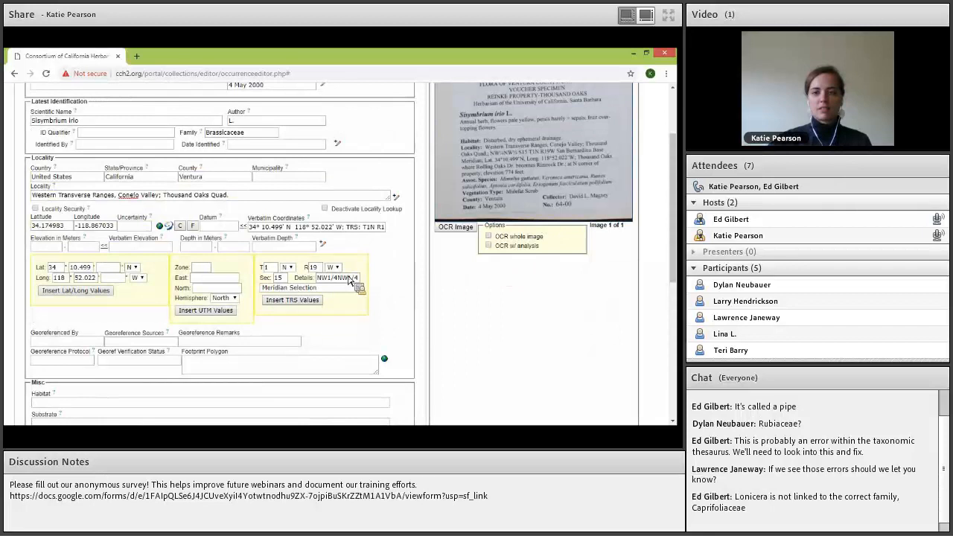
pyautogui.scroll(-3, 248, 251)
pyautogui.click(248, 252)
pyautogui.write('Apt co')
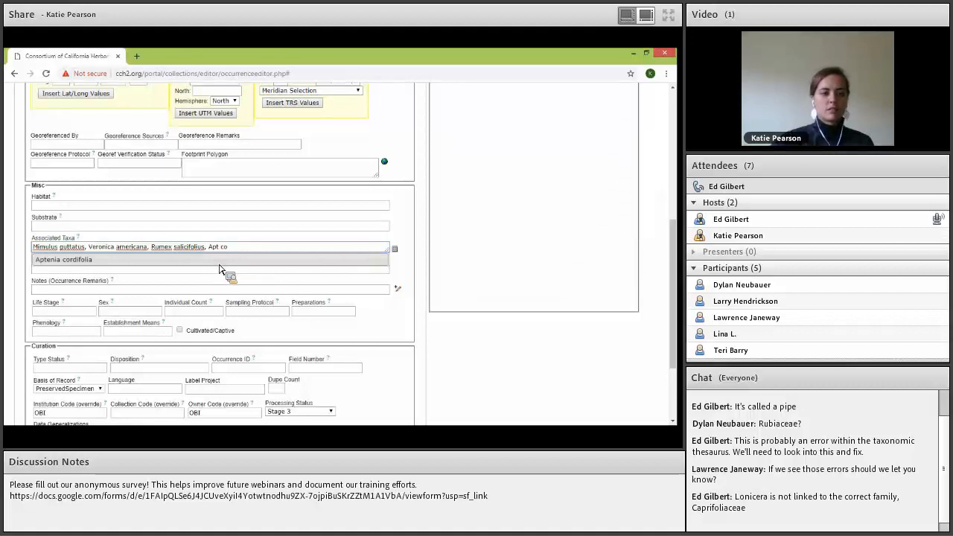
pyautogui.click(227, 260)
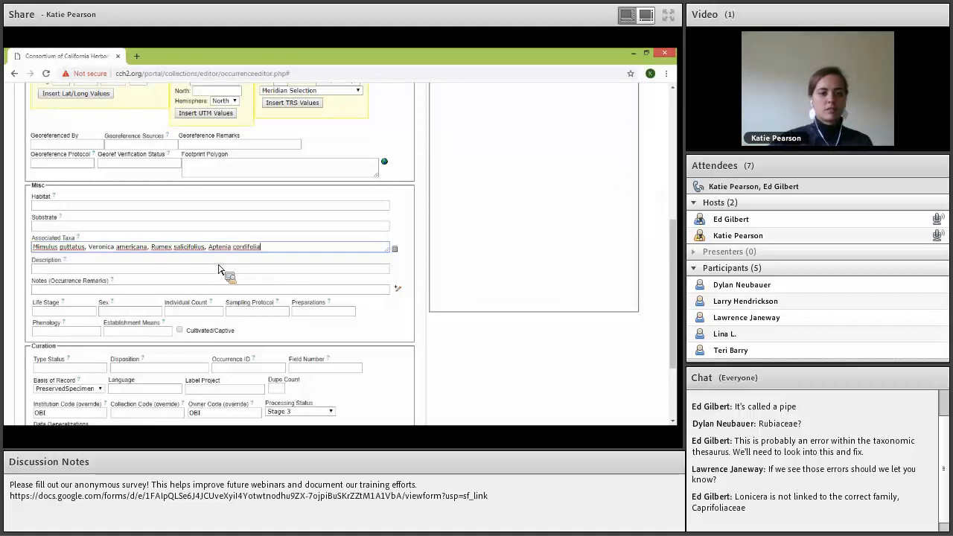
# Check the specimen label and add Eriogonum fasciculatum to the associated taxa from the suggestions for "Eri fas"
pyautogui.scroll(5, 483, 332)
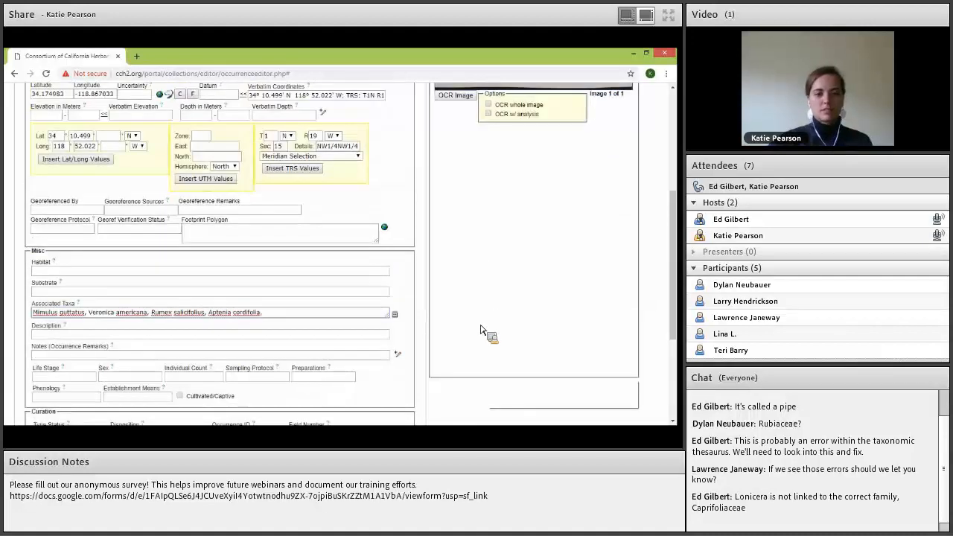
pyautogui.scroll(-5, 456, 331)
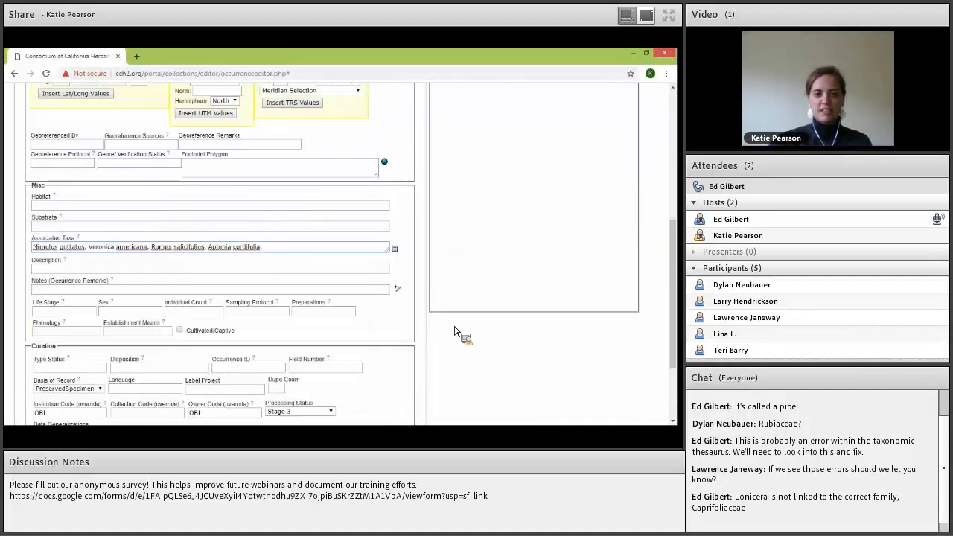
pyautogui.scroll(3, 455, 332)
pyautogui.write('Er')
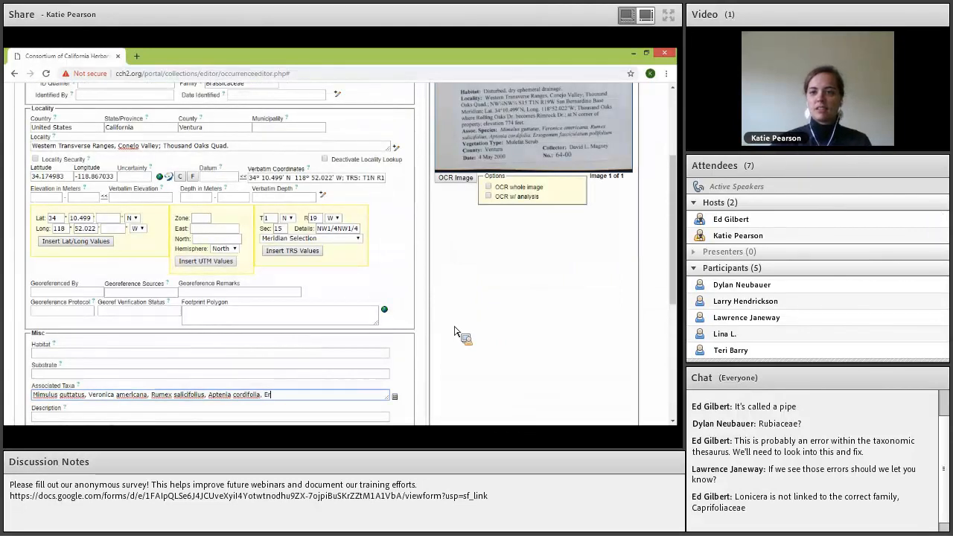
pyautogui.write('i fas')
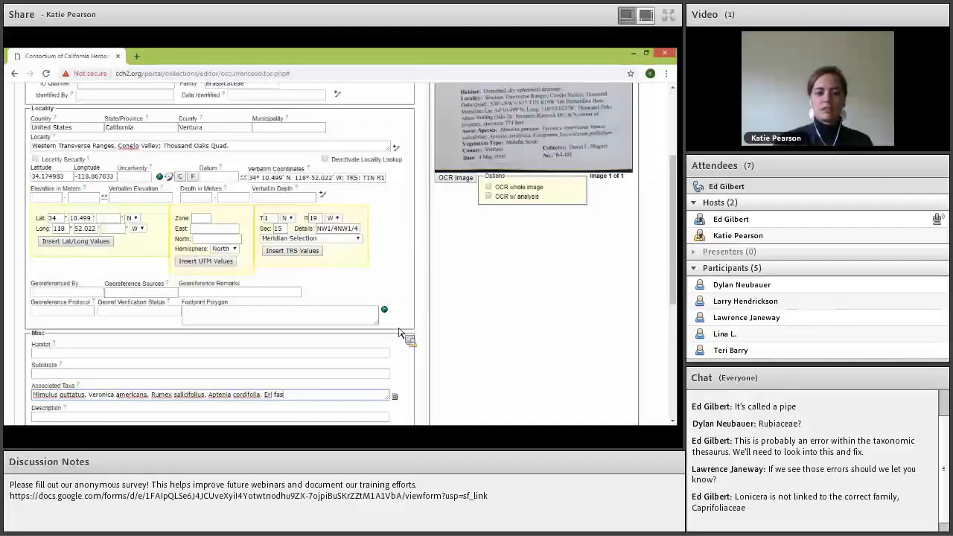
pyautogui.scroll(-1, 182, 375)
pyautogui.click(179, 371)
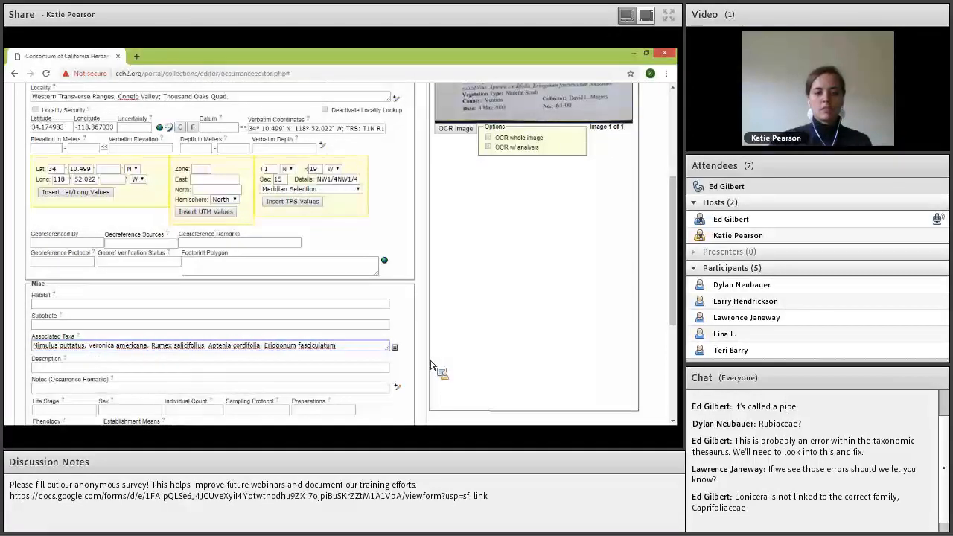
# Replace Eriogonum fasciculatum in the associated taxa with Eriogonum fasciculatum subsp. polifolium, picked from the suggestions for "Eri fas po"
pyautogui.scroll(3, 431, 366)
pyautogui.scroll(-1, 343, 402)
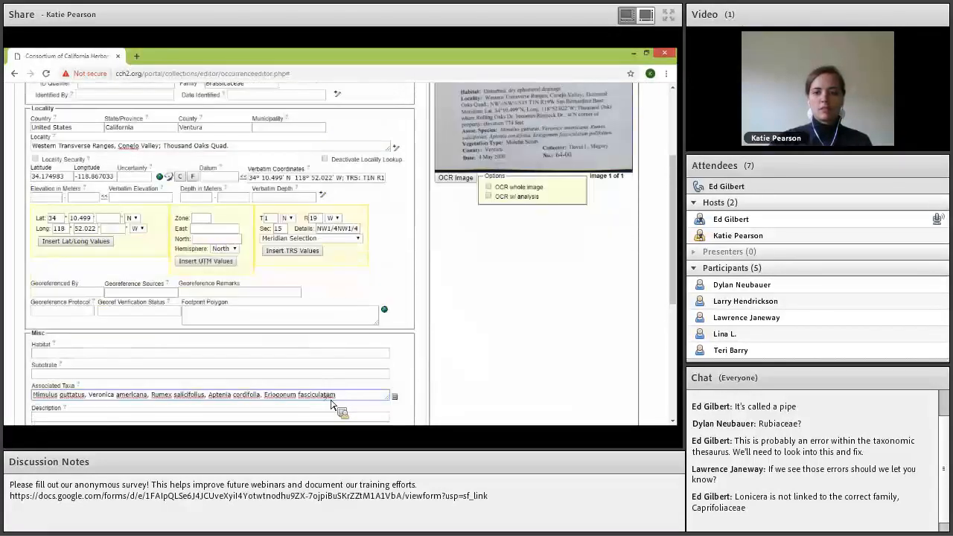
pyautogui.moveTo(276, 406); pyautogui.dragTo(275, 405)
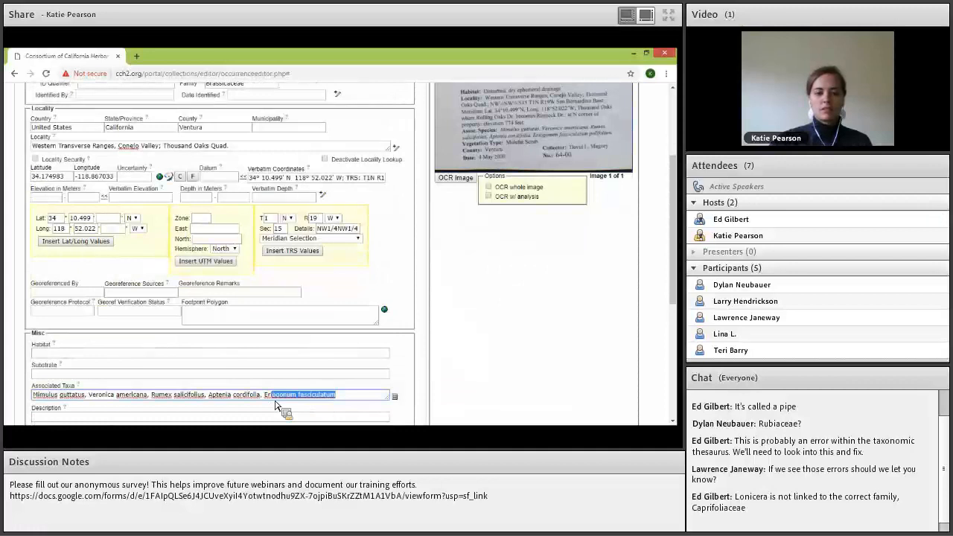
pyautogui.write('i fas')
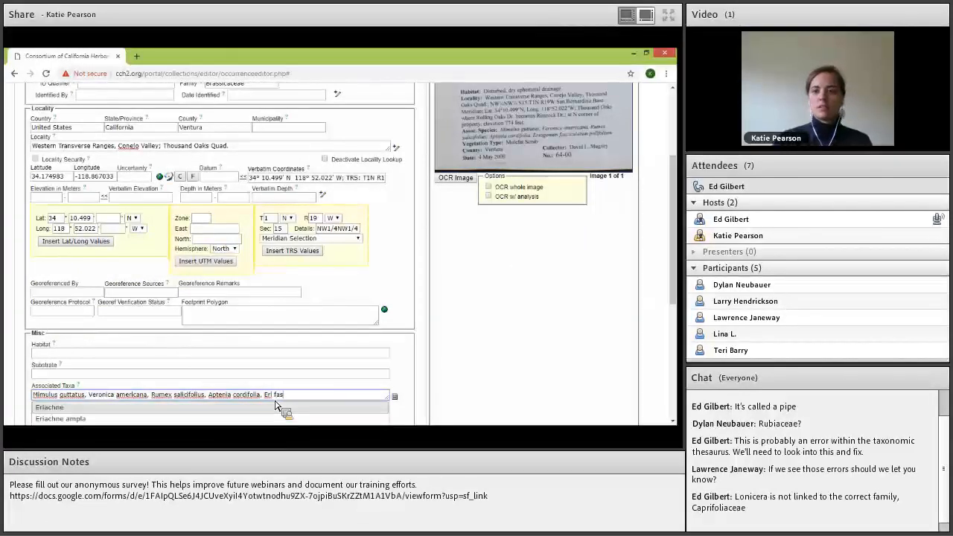
pyautogui.write(' po')
pyautogui.scroll(-2, 256, 365)
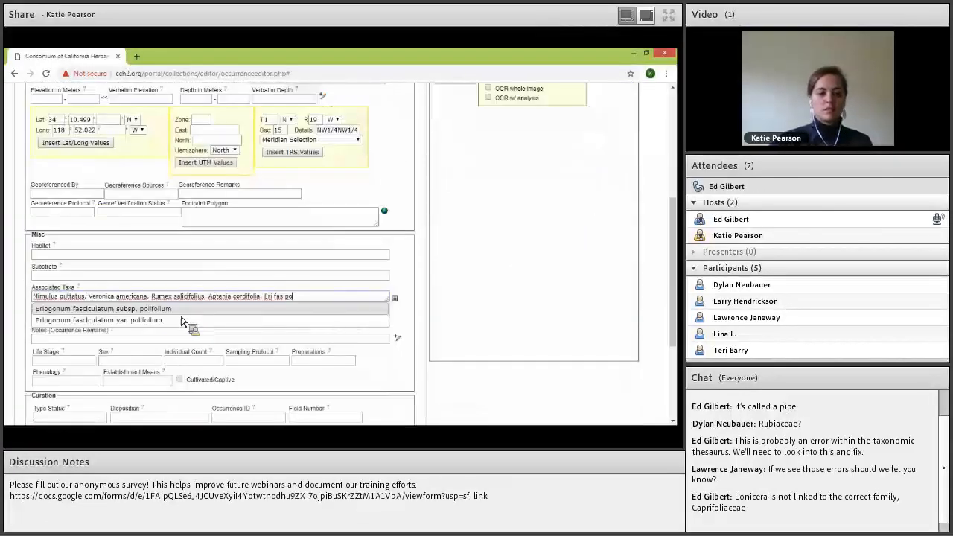
pyautogui.scroll(3, 248, 337)
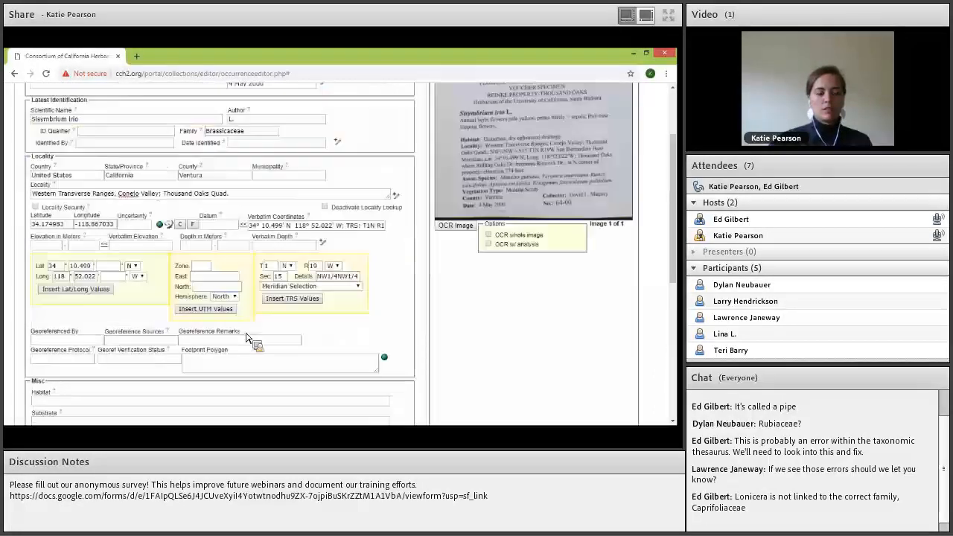
pyautogui.scroll(-1, 242, 344)
pyautogui.scroll(-1, 242, 344)
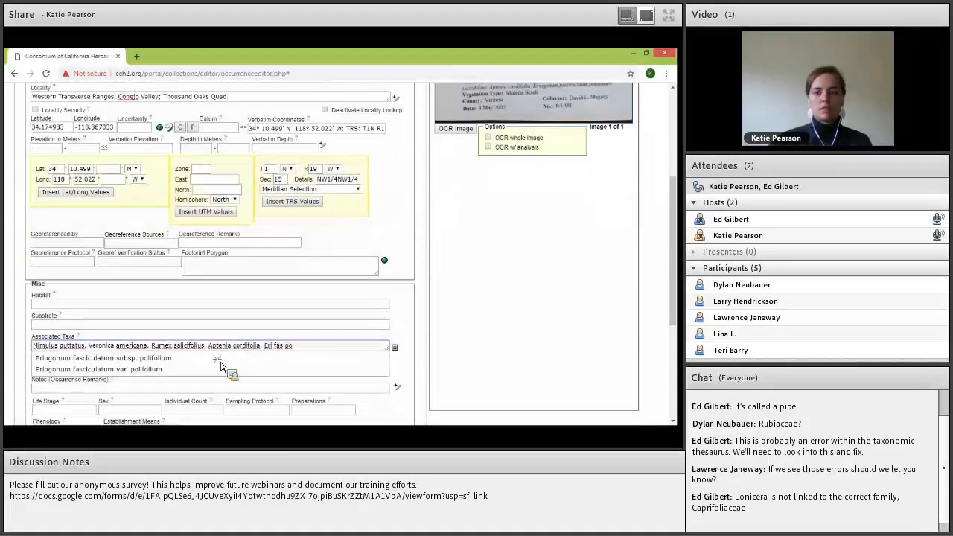
pyautogui.click(308, 362)
# Check the specimen label and append "San Bernardino Base Meridian; Thousand Oaks where Rolly Oaks Dr." to the locality
pyautogui.scroll(2, 500, 349)
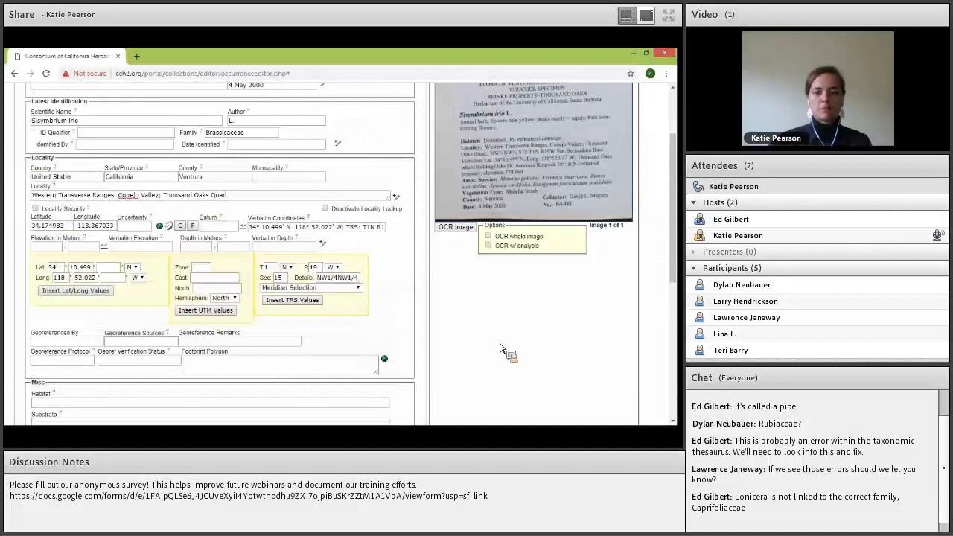
pyautogui.scroll(2, 529, 322)
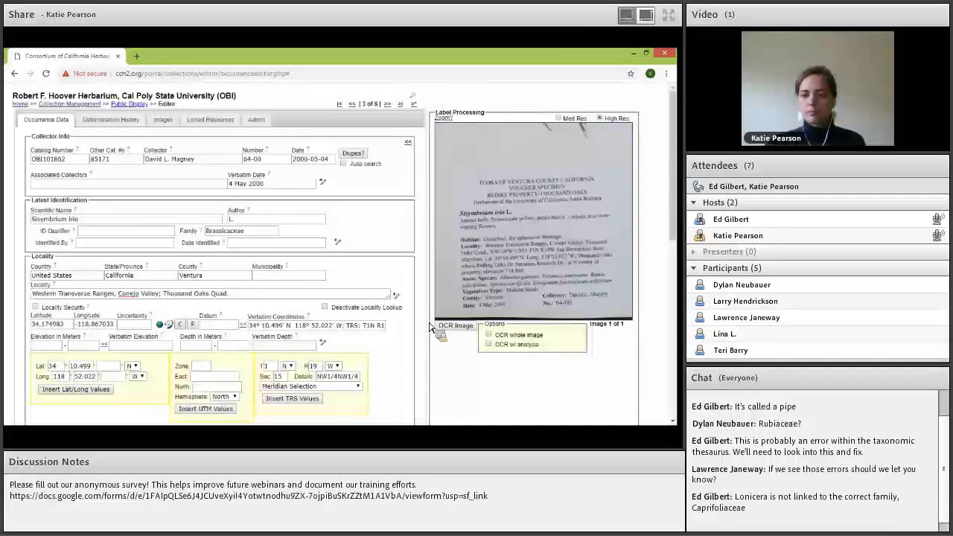
pyautogui.scroll(-2, 447, 323)
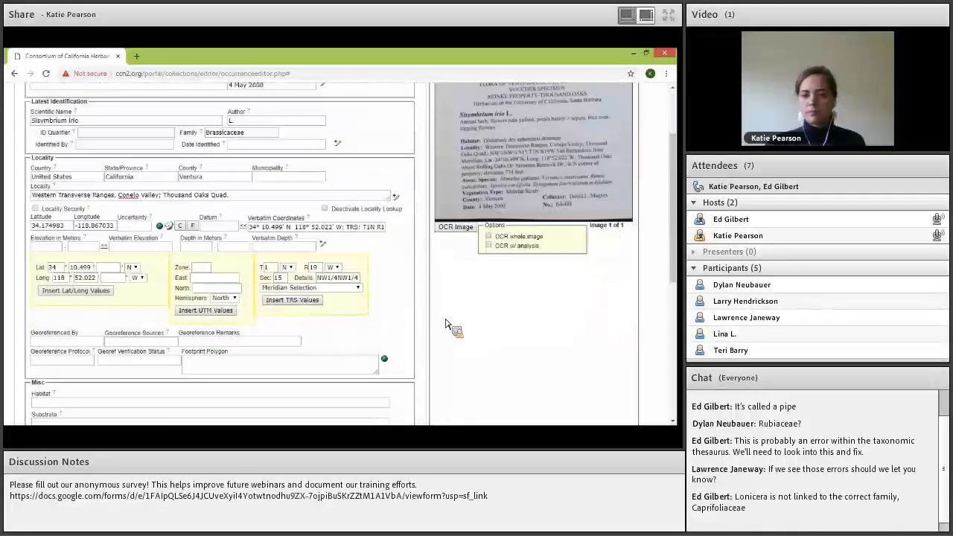
pyautogui.click(296, 195)
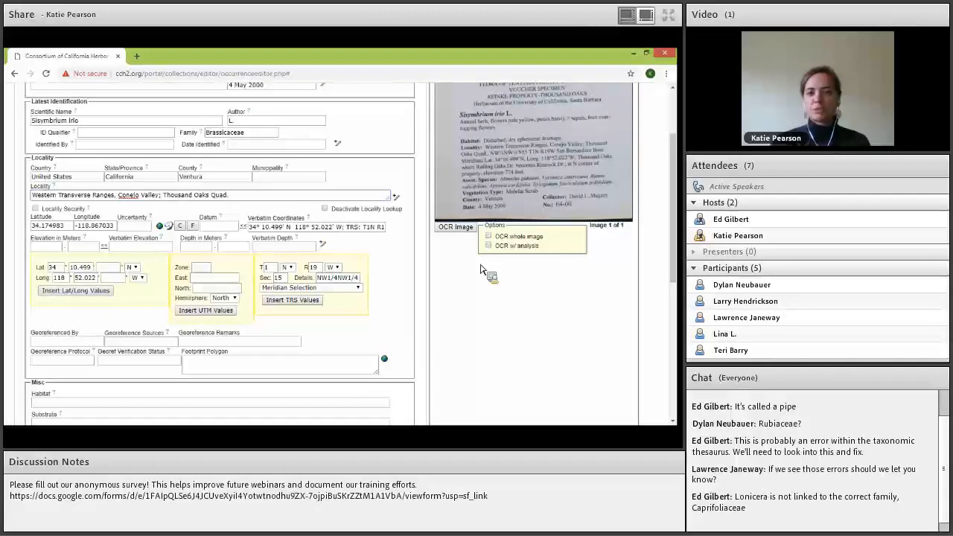
pyautogui.write('San Bernar')
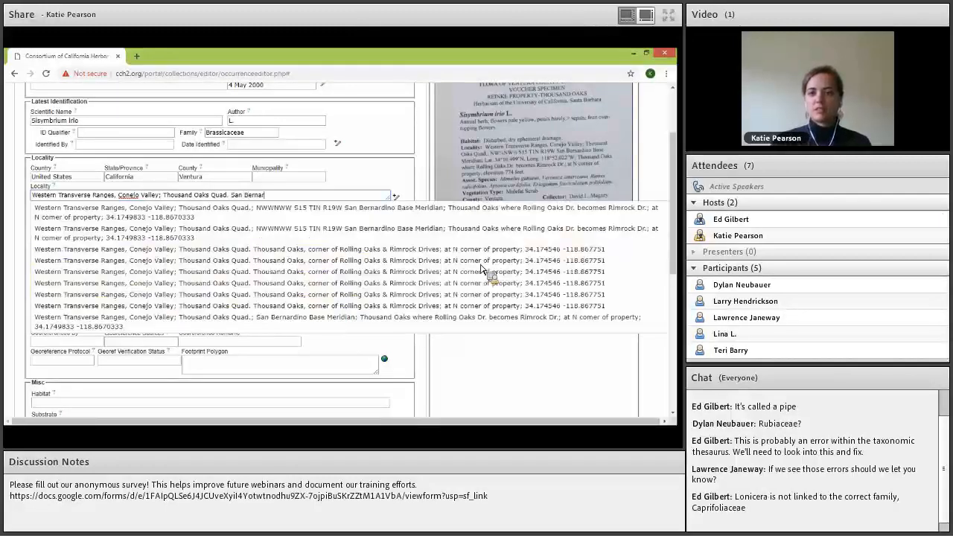
pyautogui.write('dino Base Meridian; Thousand Oaks where Rol')
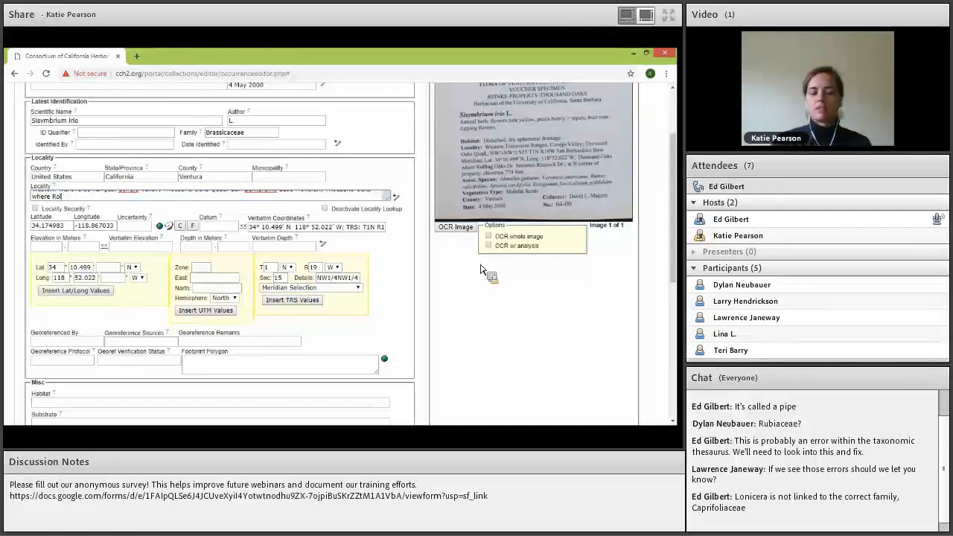
pyautogui.write('ly Oaks')
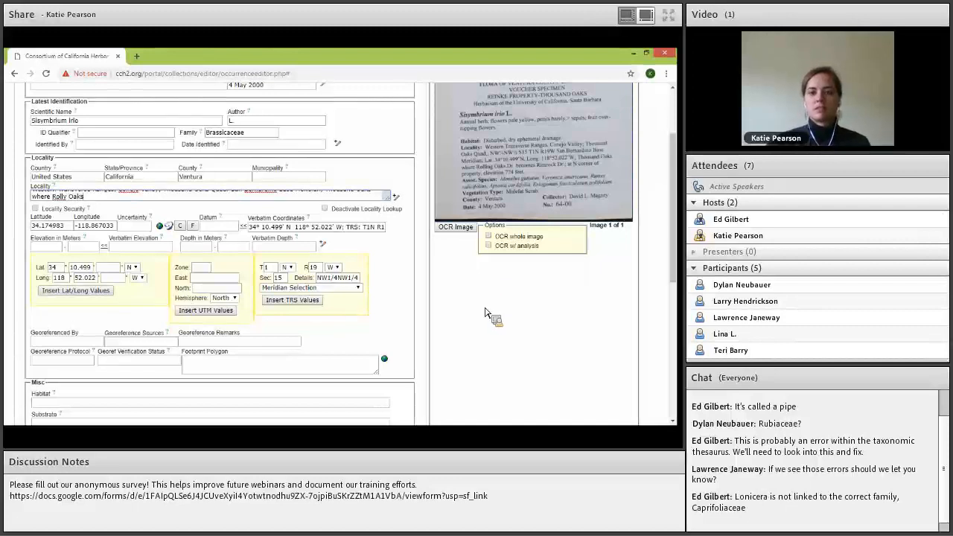
pyautogui.write(' Dr.')
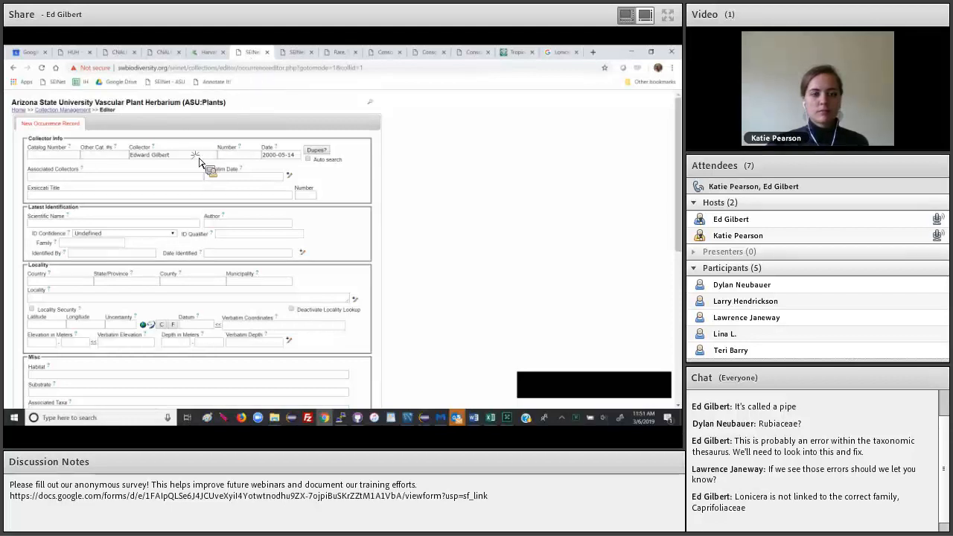
# In the new ASU occurrence record, look up "Lower" in the locality and pick the Oak Creek entry with "Small shrub at 1/2 mile mark"
pyautogui.tripleClick(141, 157)
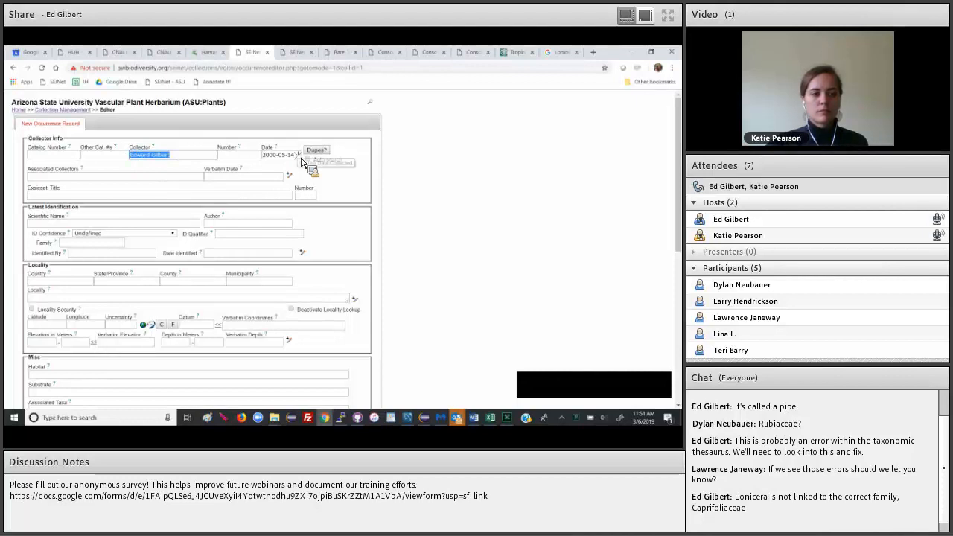
pyautogui.tripleClick(266, 155)
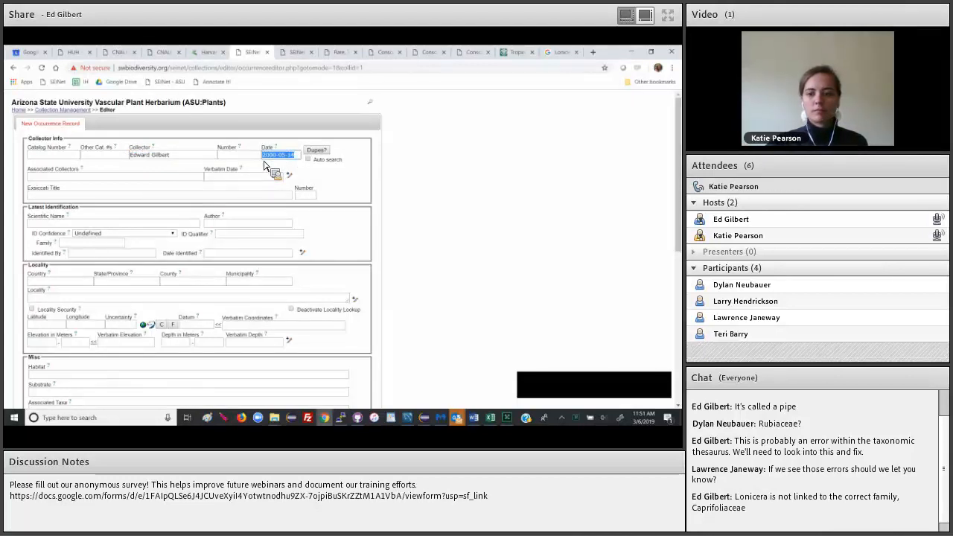
pyautogui.click(196, 300)
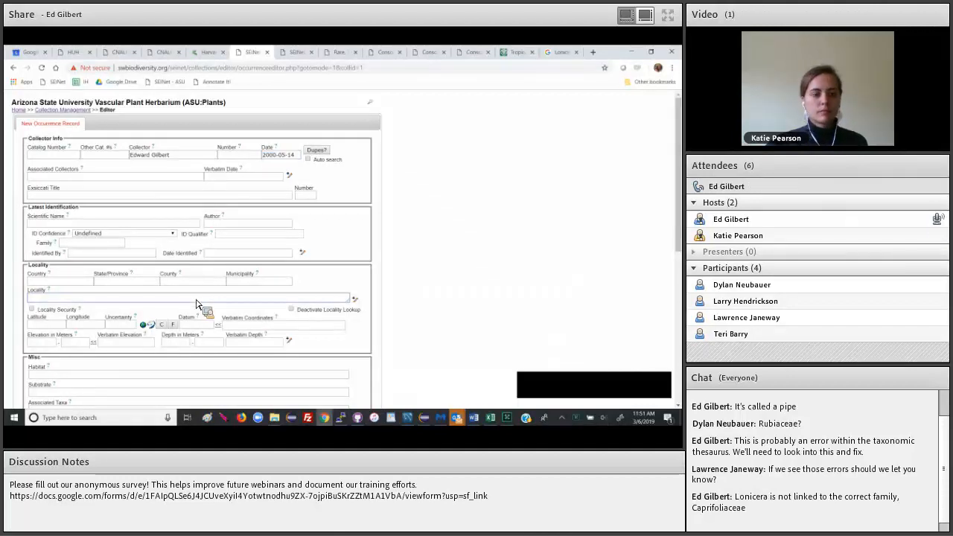
pyautogui.write('Lower')
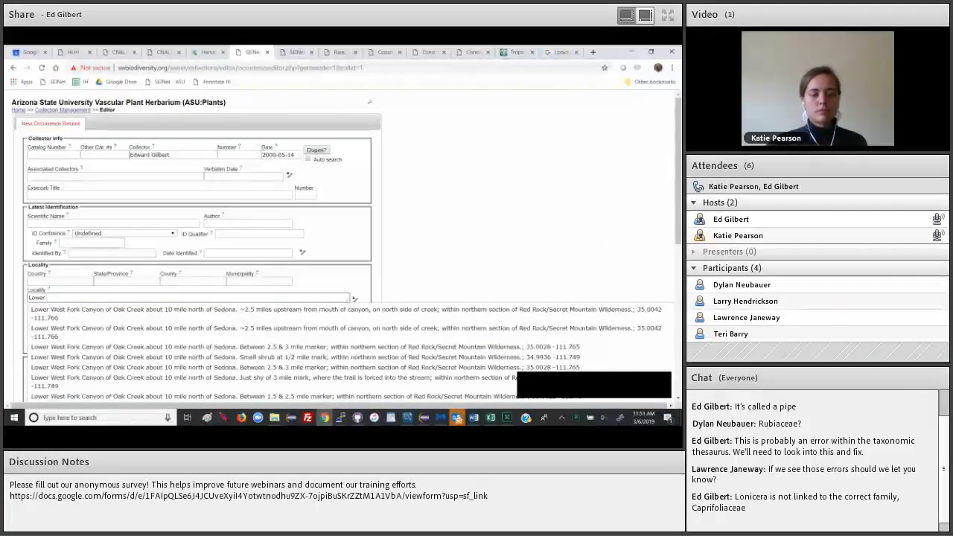
pyautogui.moveTo(678, 251); pyautogui.dragTo(679, 306)
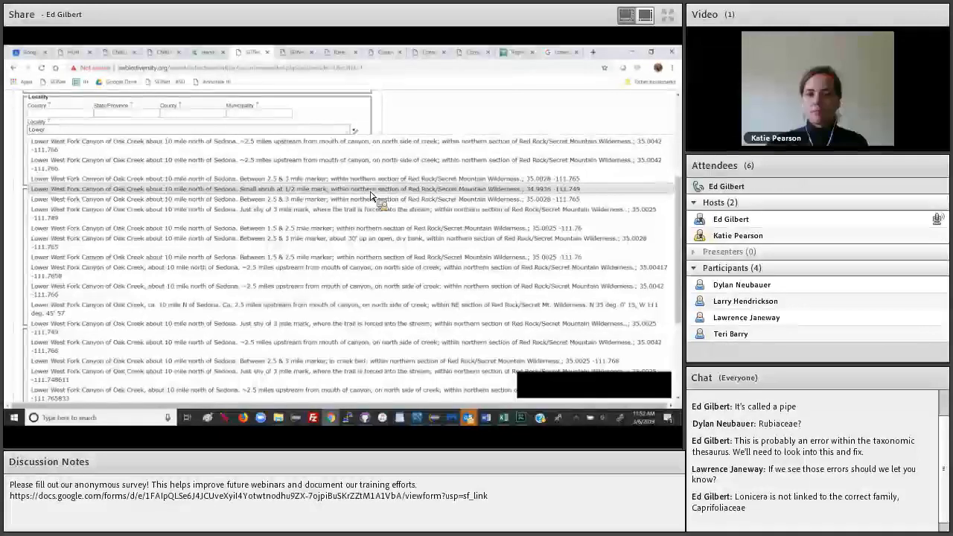
pyautogui.click(371, 195)
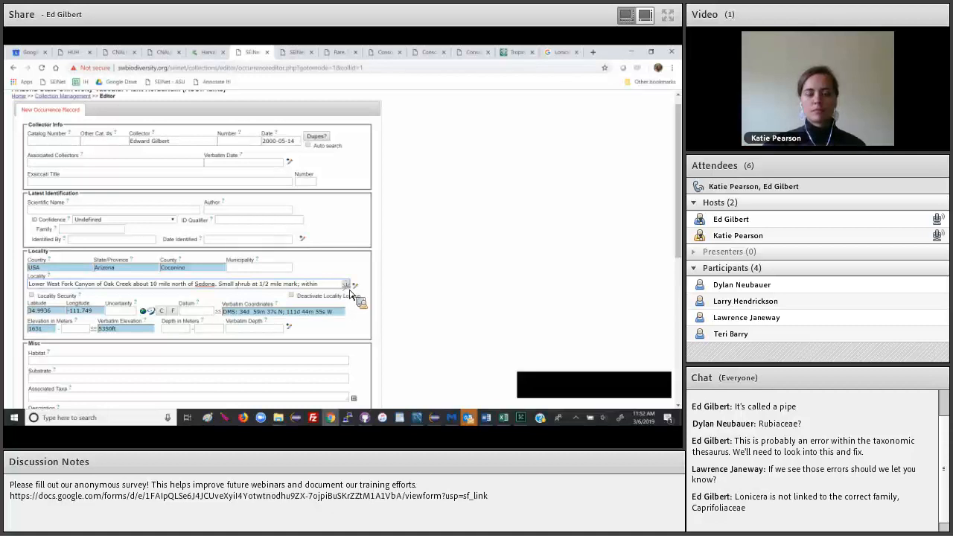
# Enlarge the locality text box to show the full description and deactivate the locality lookup
pyautogui.moveTo(349, 288); pyautogui.dragTo(354, 306)
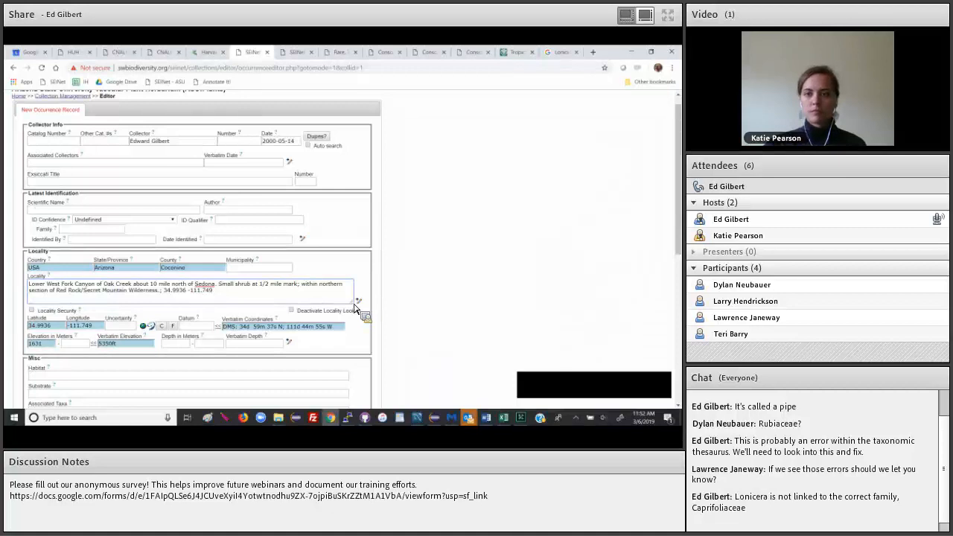
pyautogui.click(292, 311)
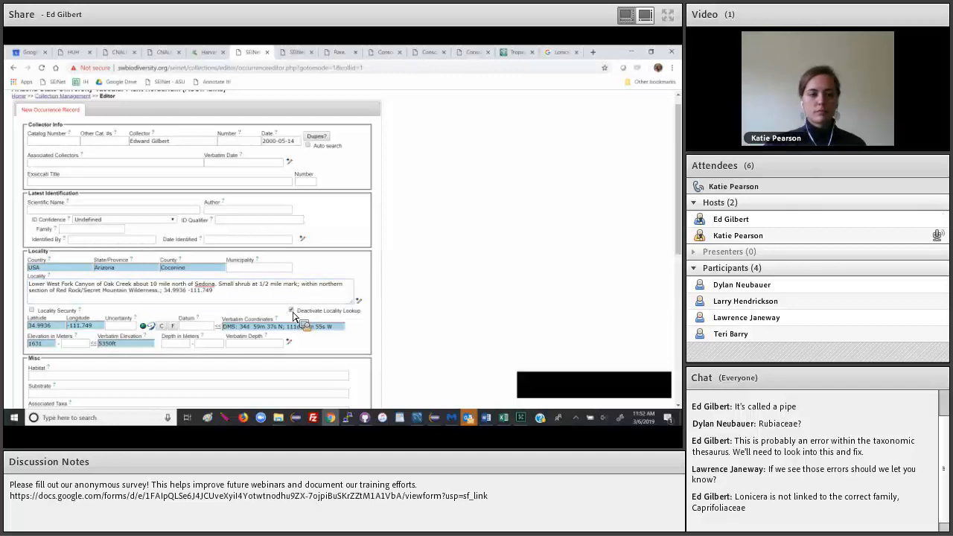